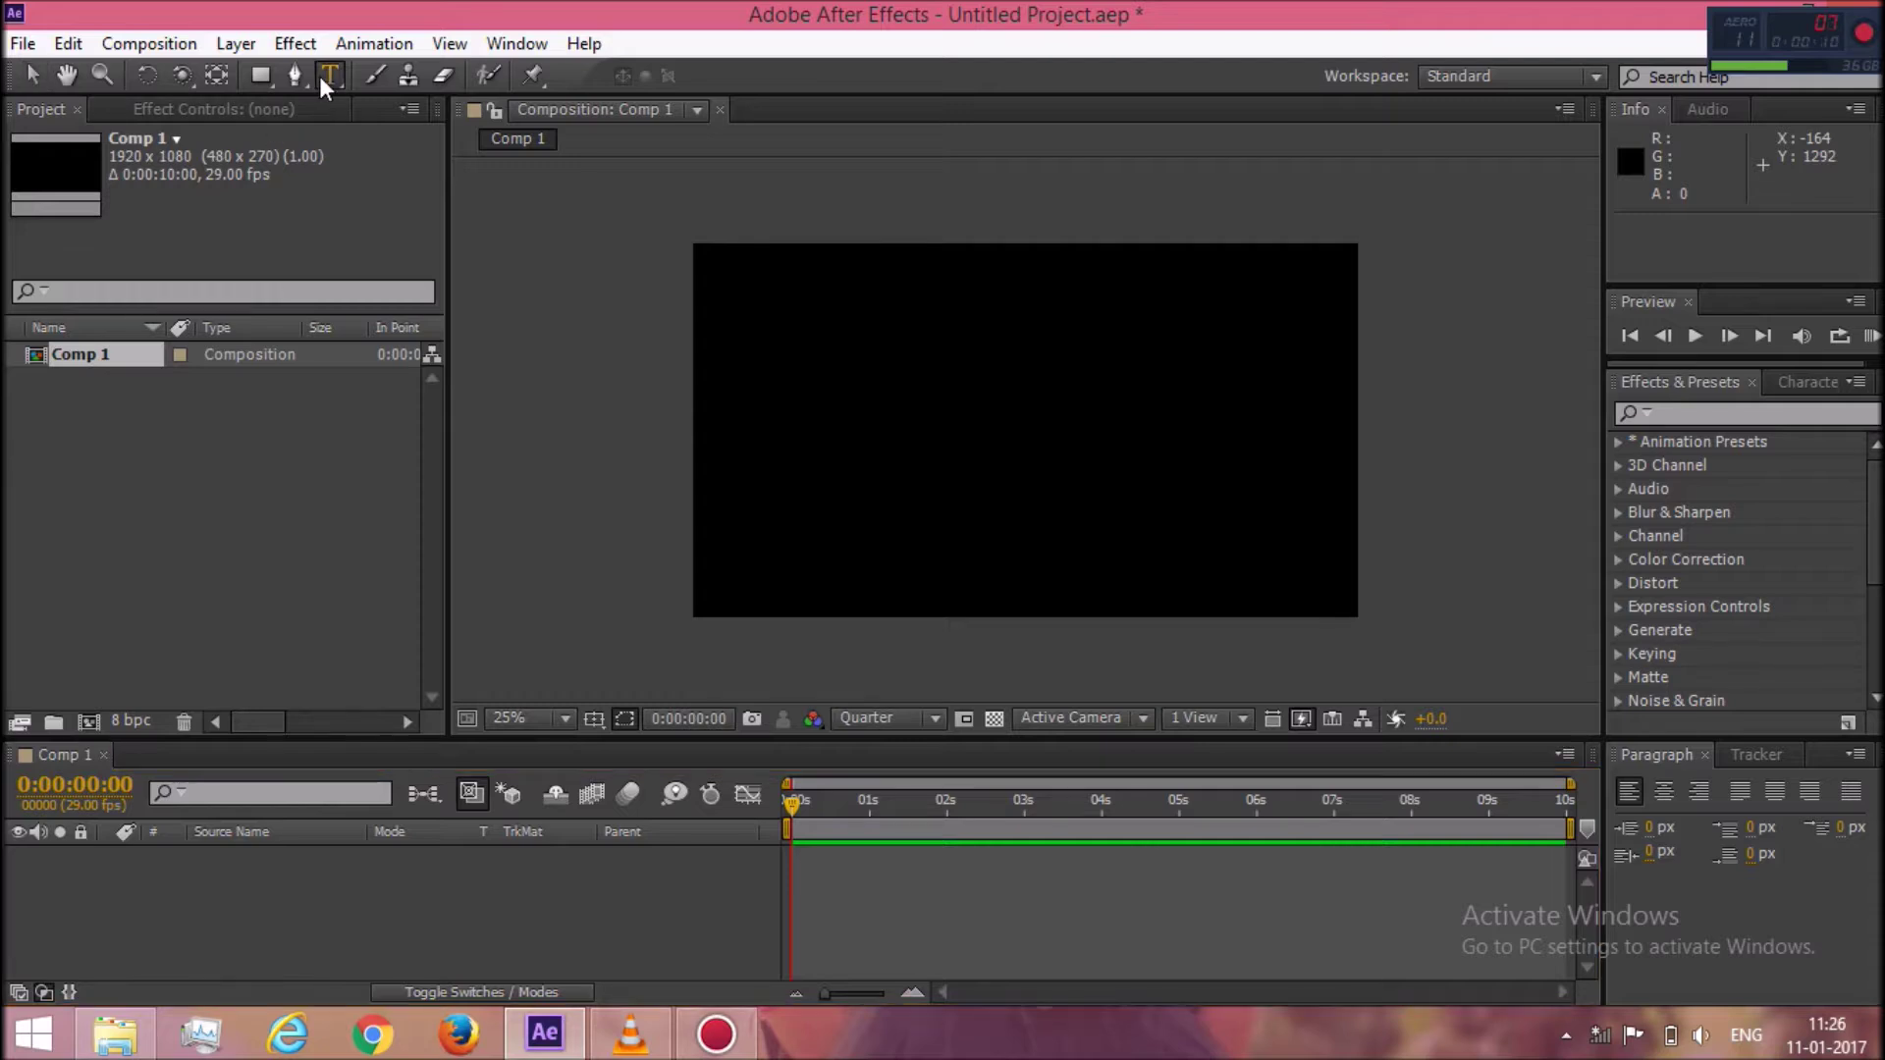
# Type NAME as a text layer in Comp 1 and move it to the frame centre.
pyautogui.click(329, 75)
pyautogui.click(854, 409)
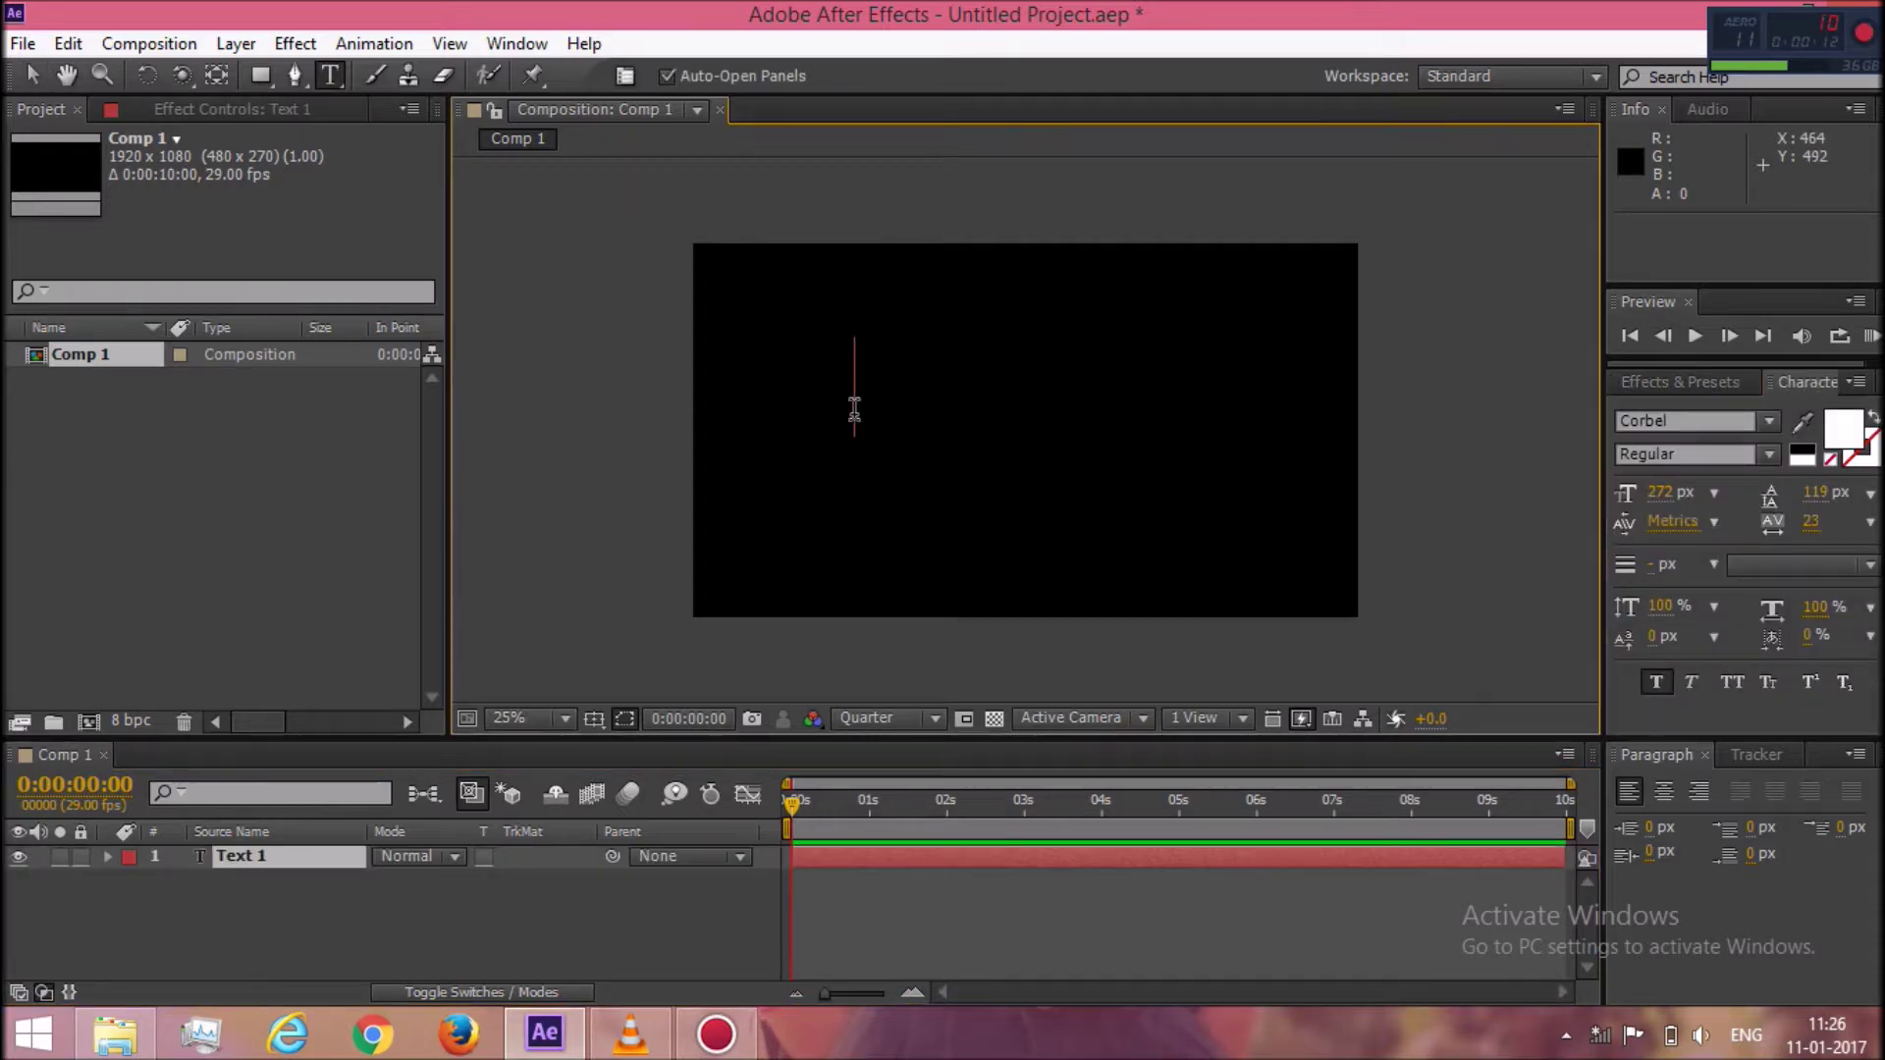
pyautogui.write('NAME')
pyautogui.moveTo(1208, 497); pyautogui.dragTo(1242, 539)
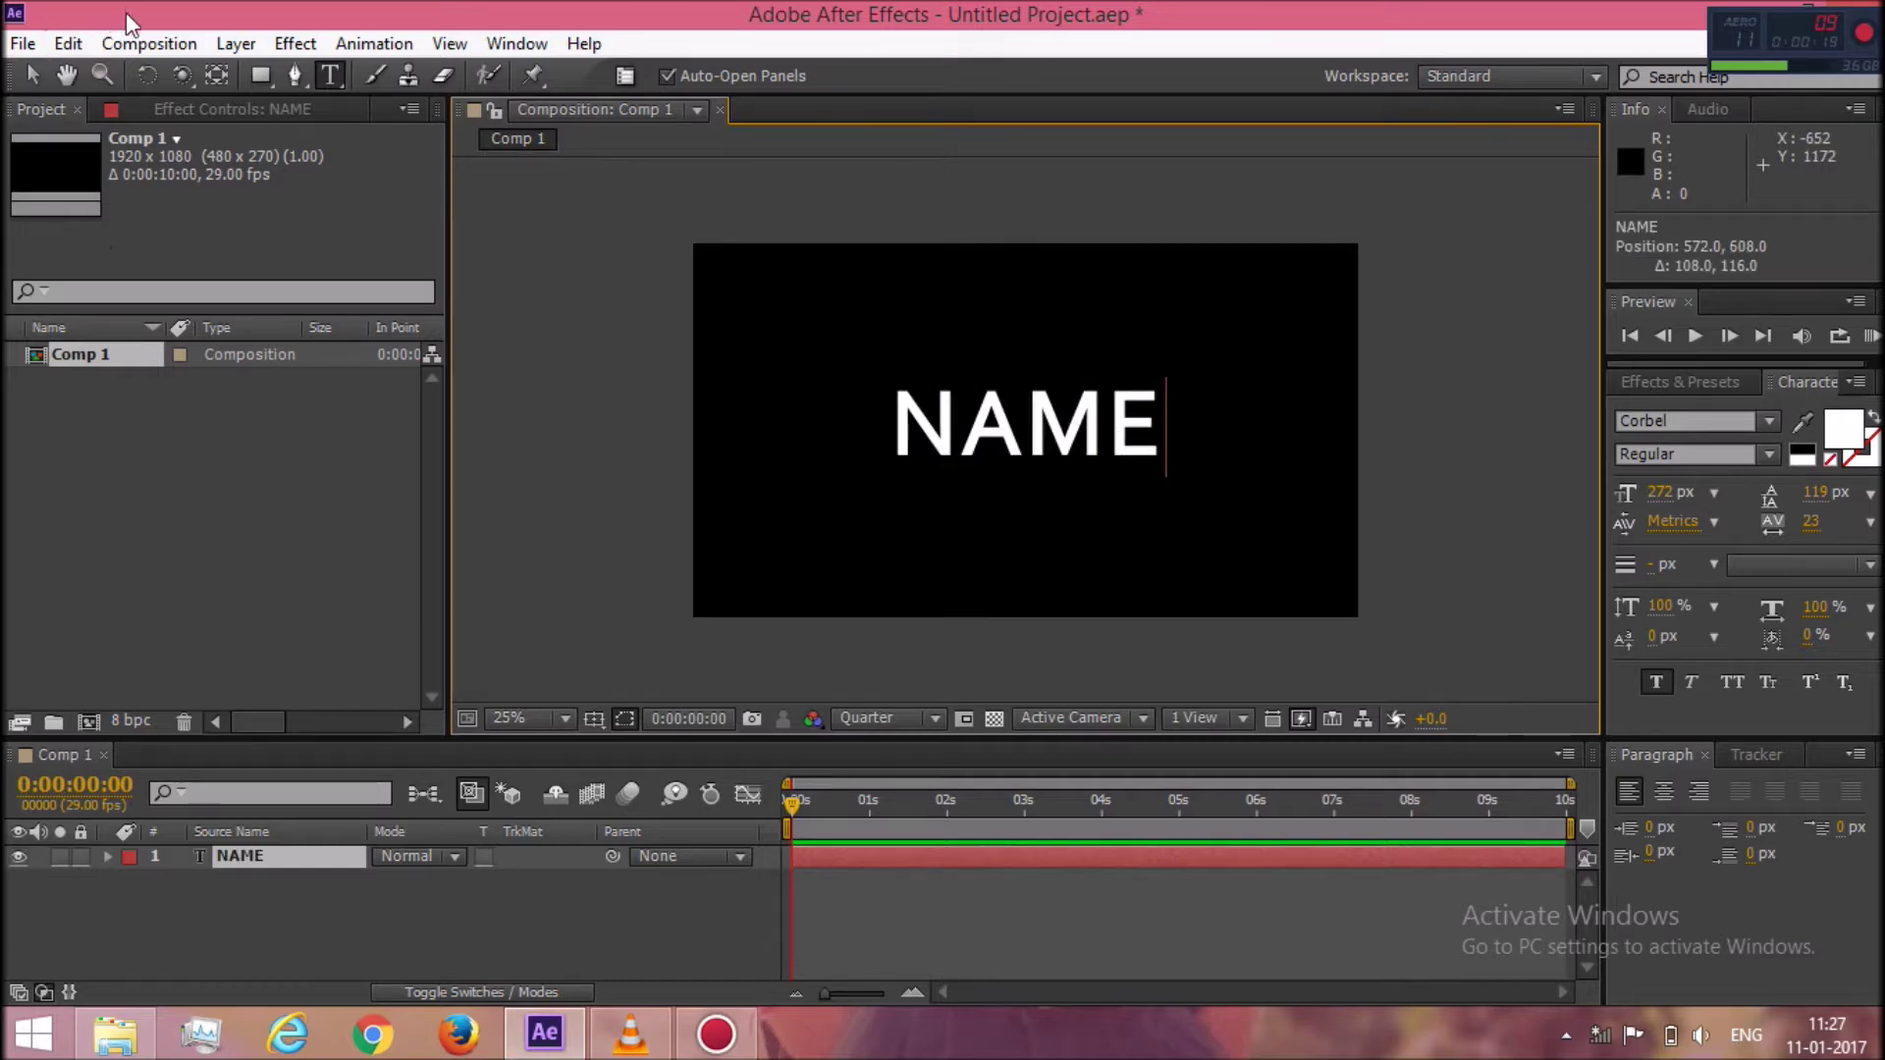
# Create a new composition named 'text combination'.
pyautogui.click(132, 40)
pyautogui.click(180, 75)
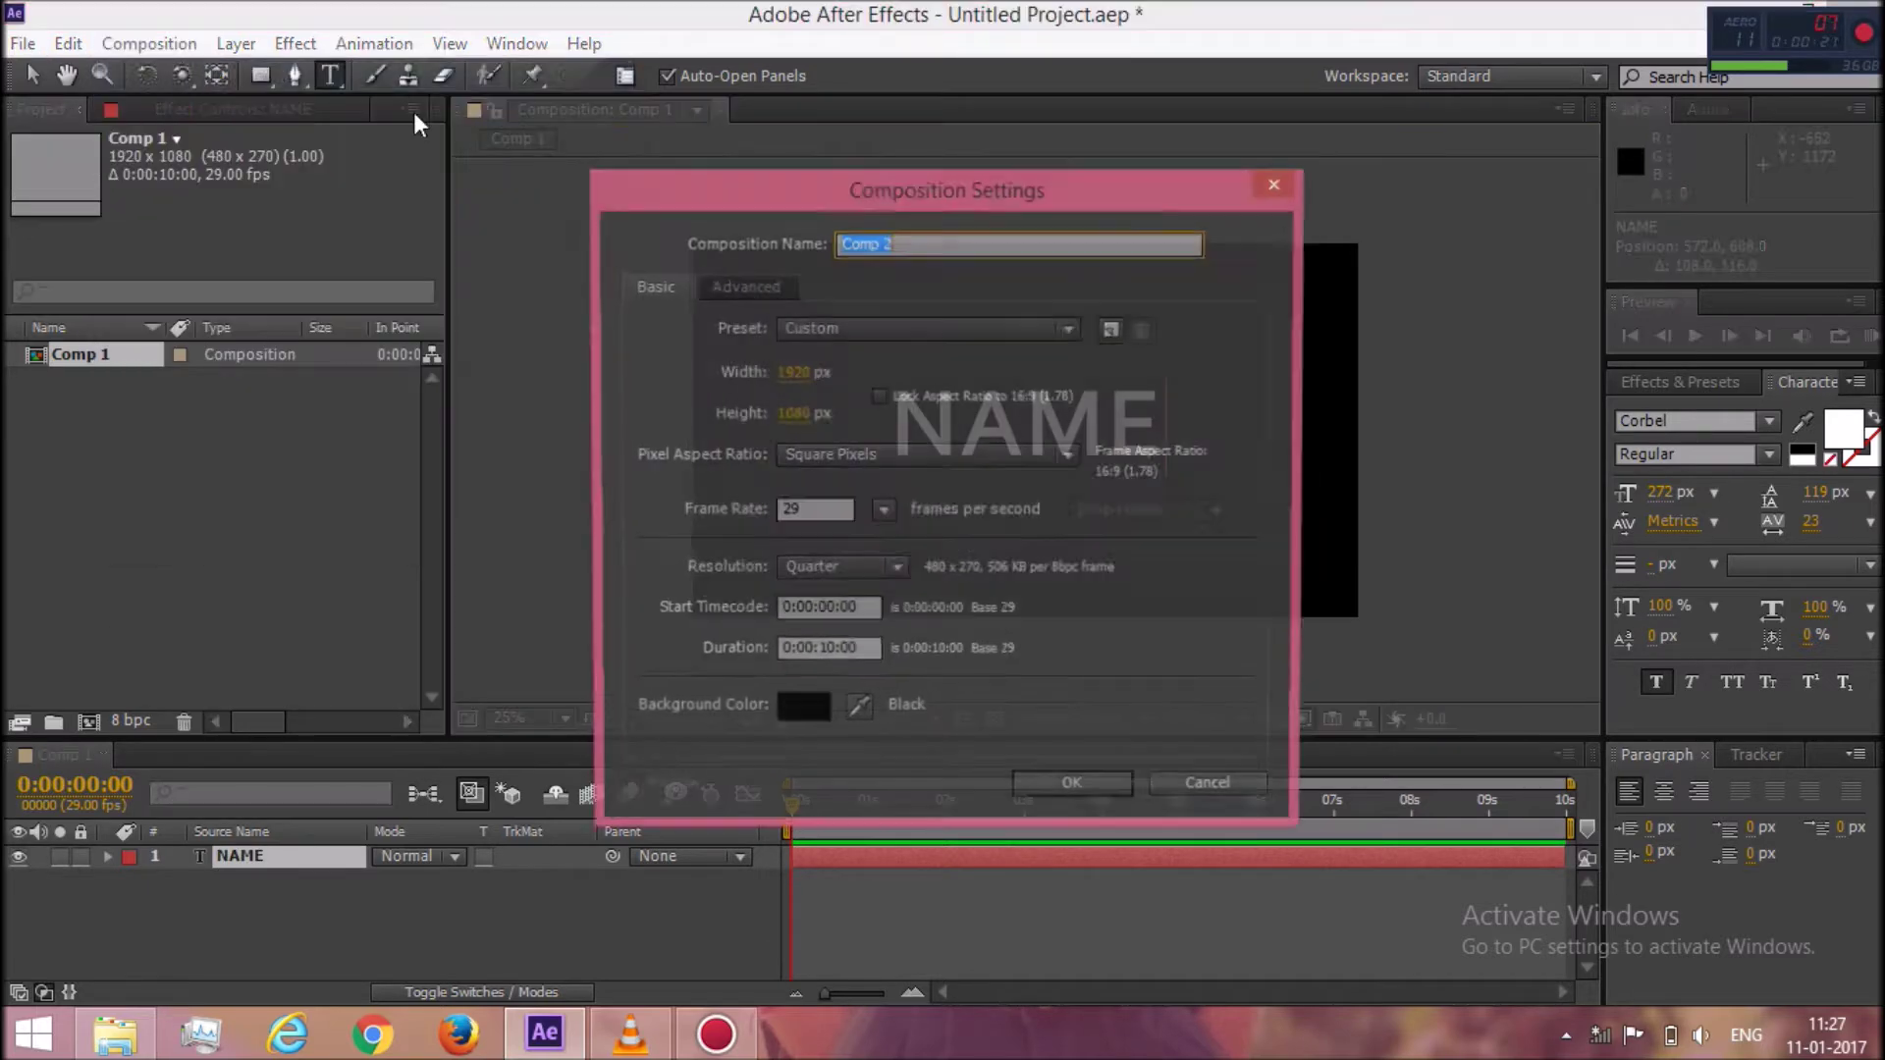
pyautogui.write('te')
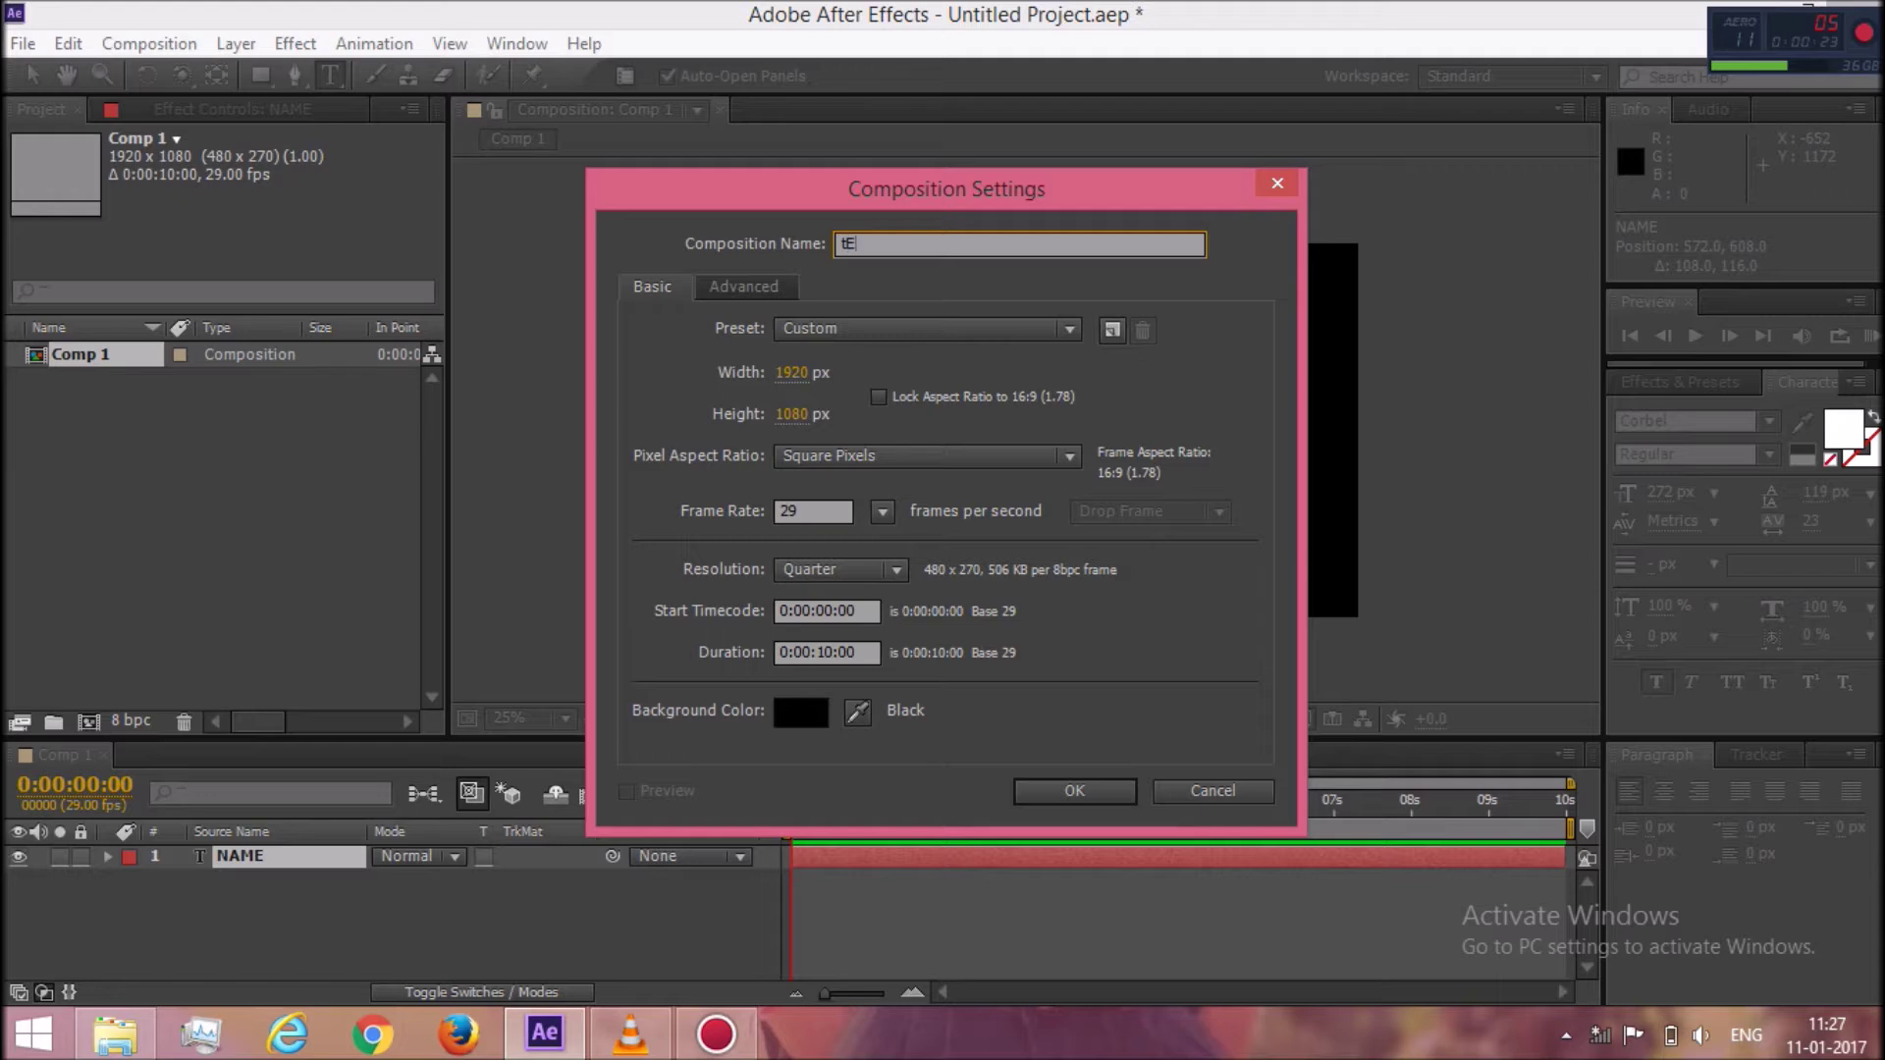
pyautogui.write('xt combination')
pyautogui.click(1076, 782)
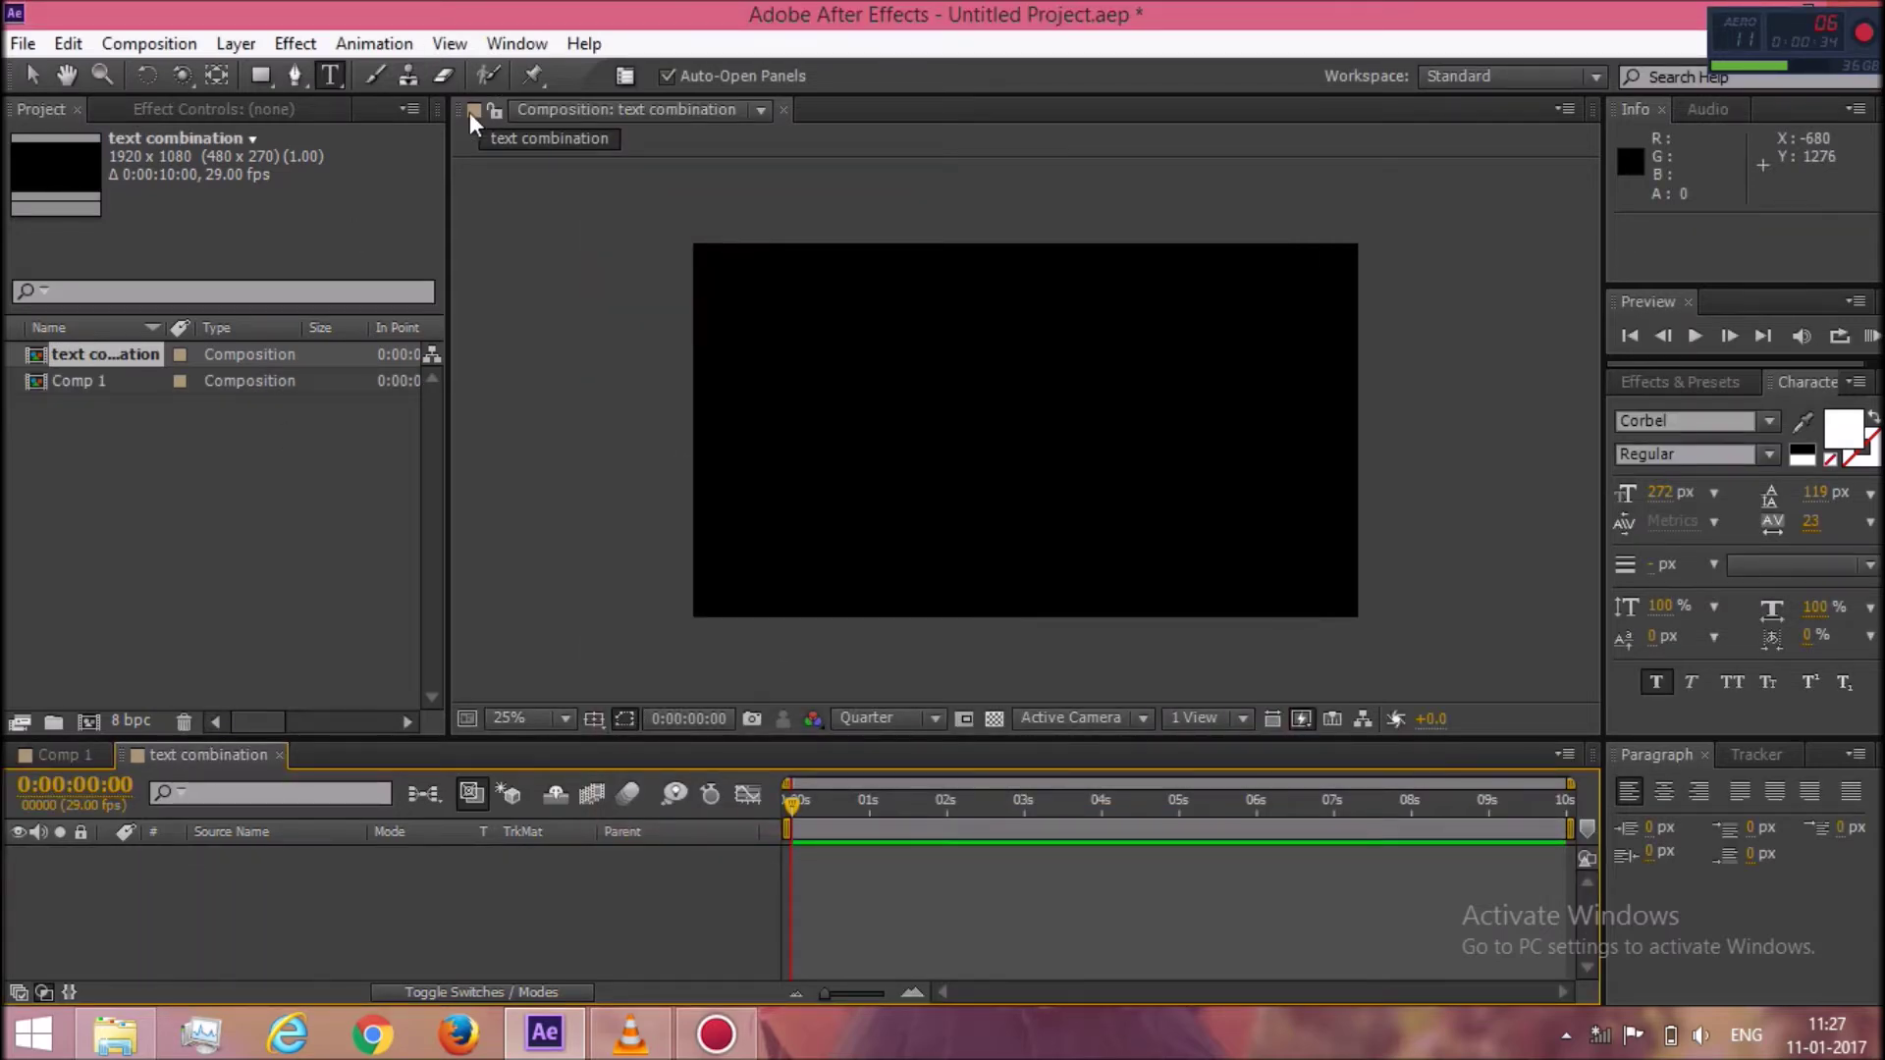
# Add a new solid layer named 'Fractal noise'.
pyautogui.click(294, 44)
pyautogui.moveTo(235, 48)
pyautogui.moveTo(447, 73)
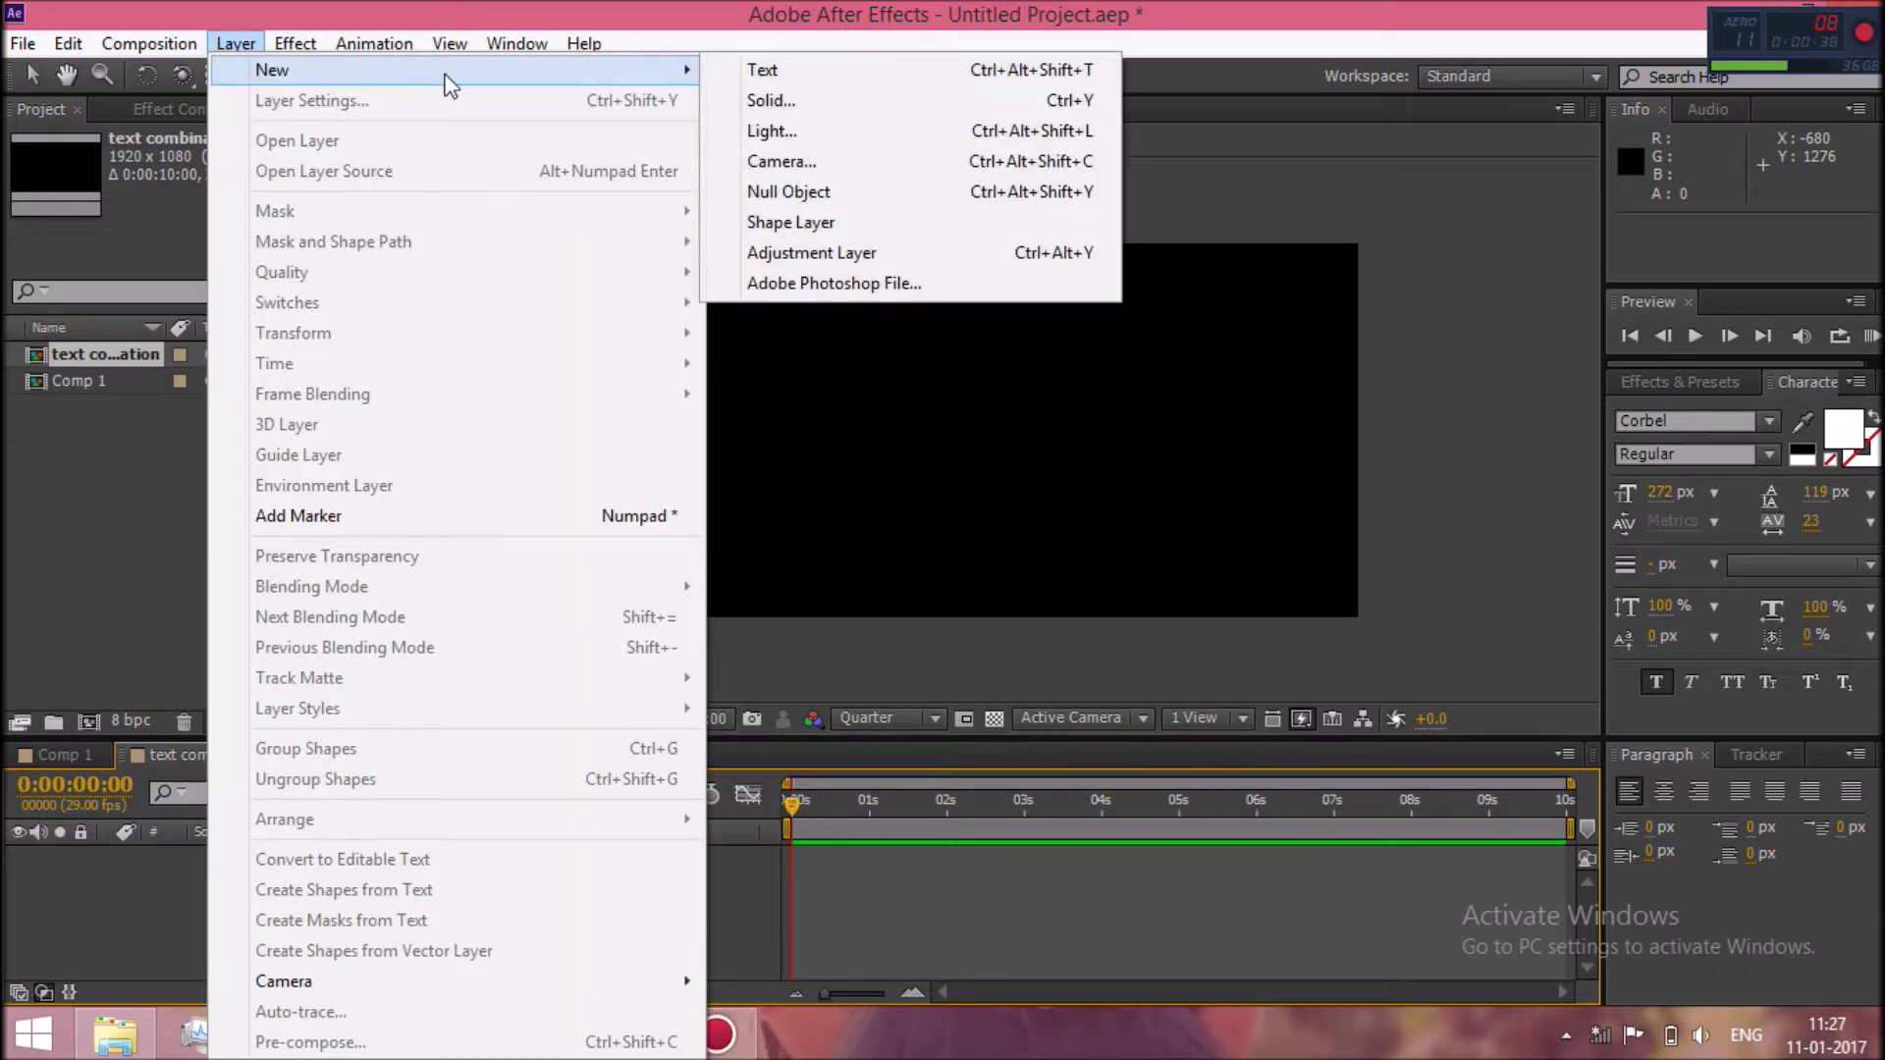
pyautogui.click(840, 102)
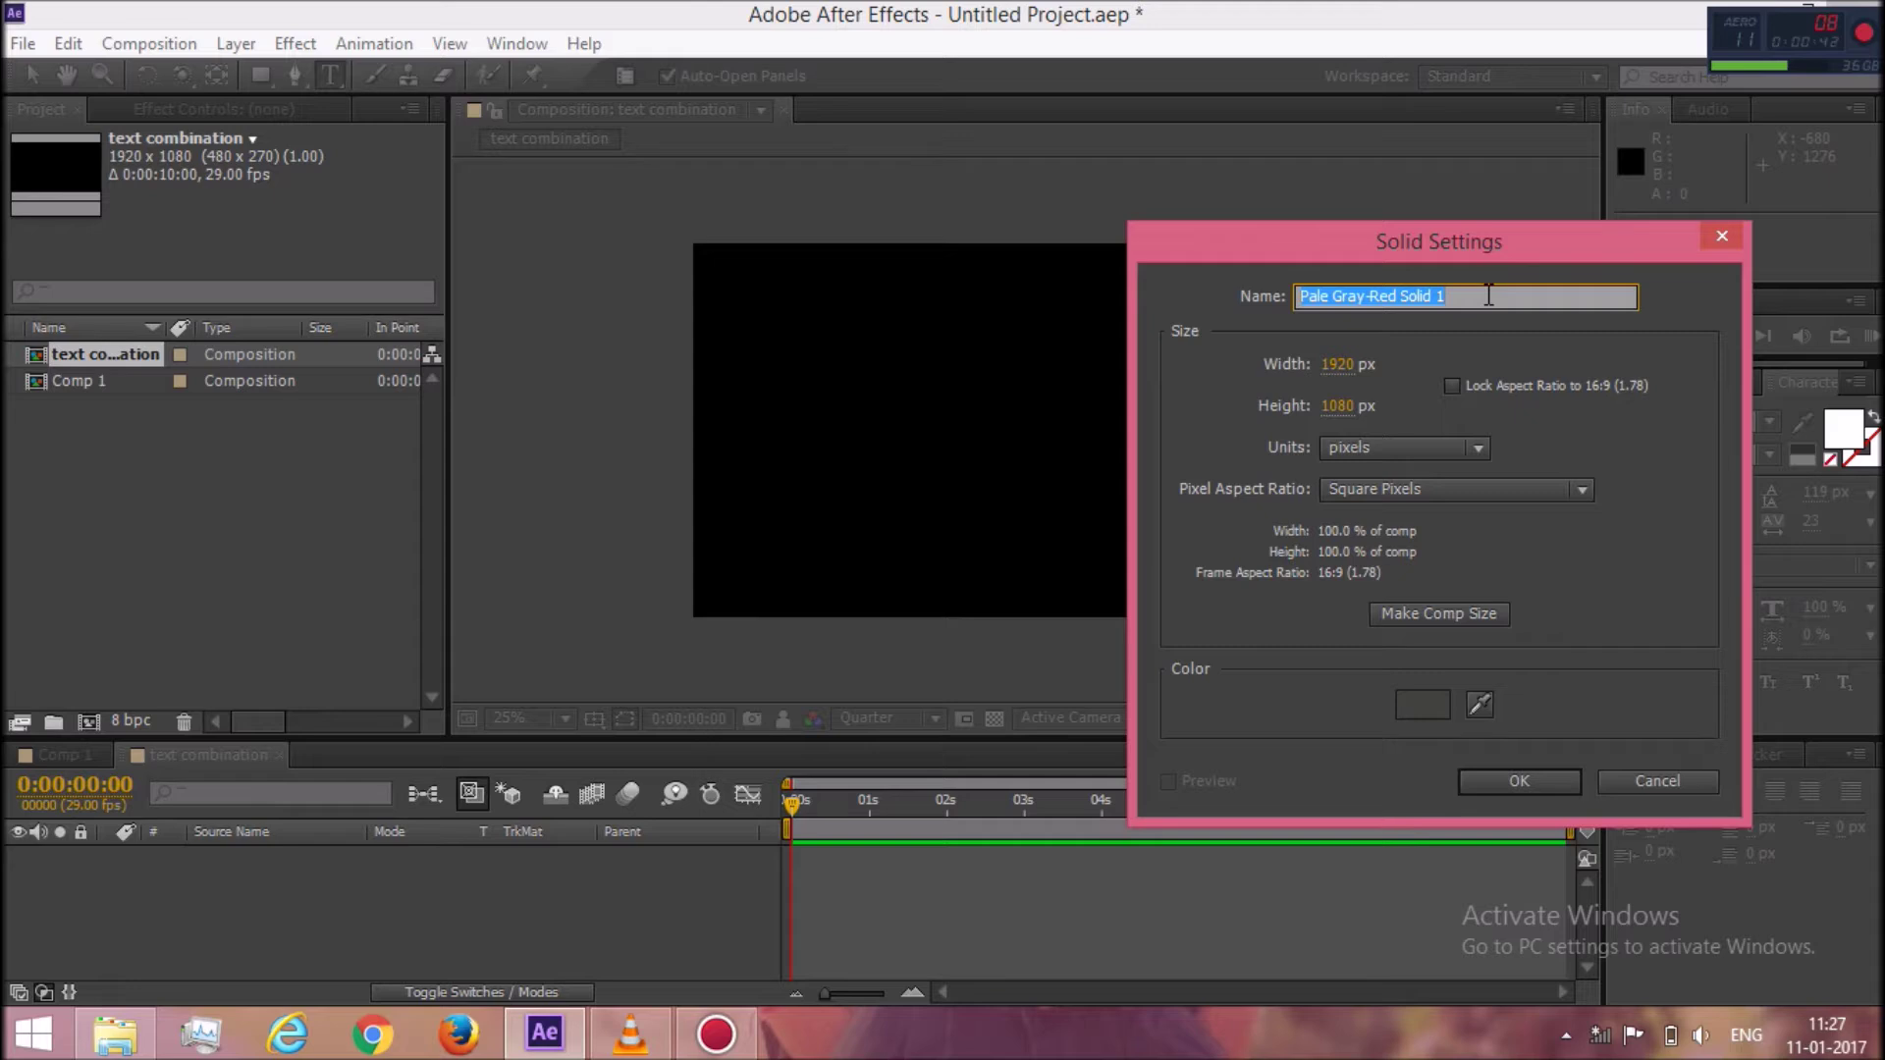
pyautogui.write('Fractal noise')
pyautogui.click(1530, 773)
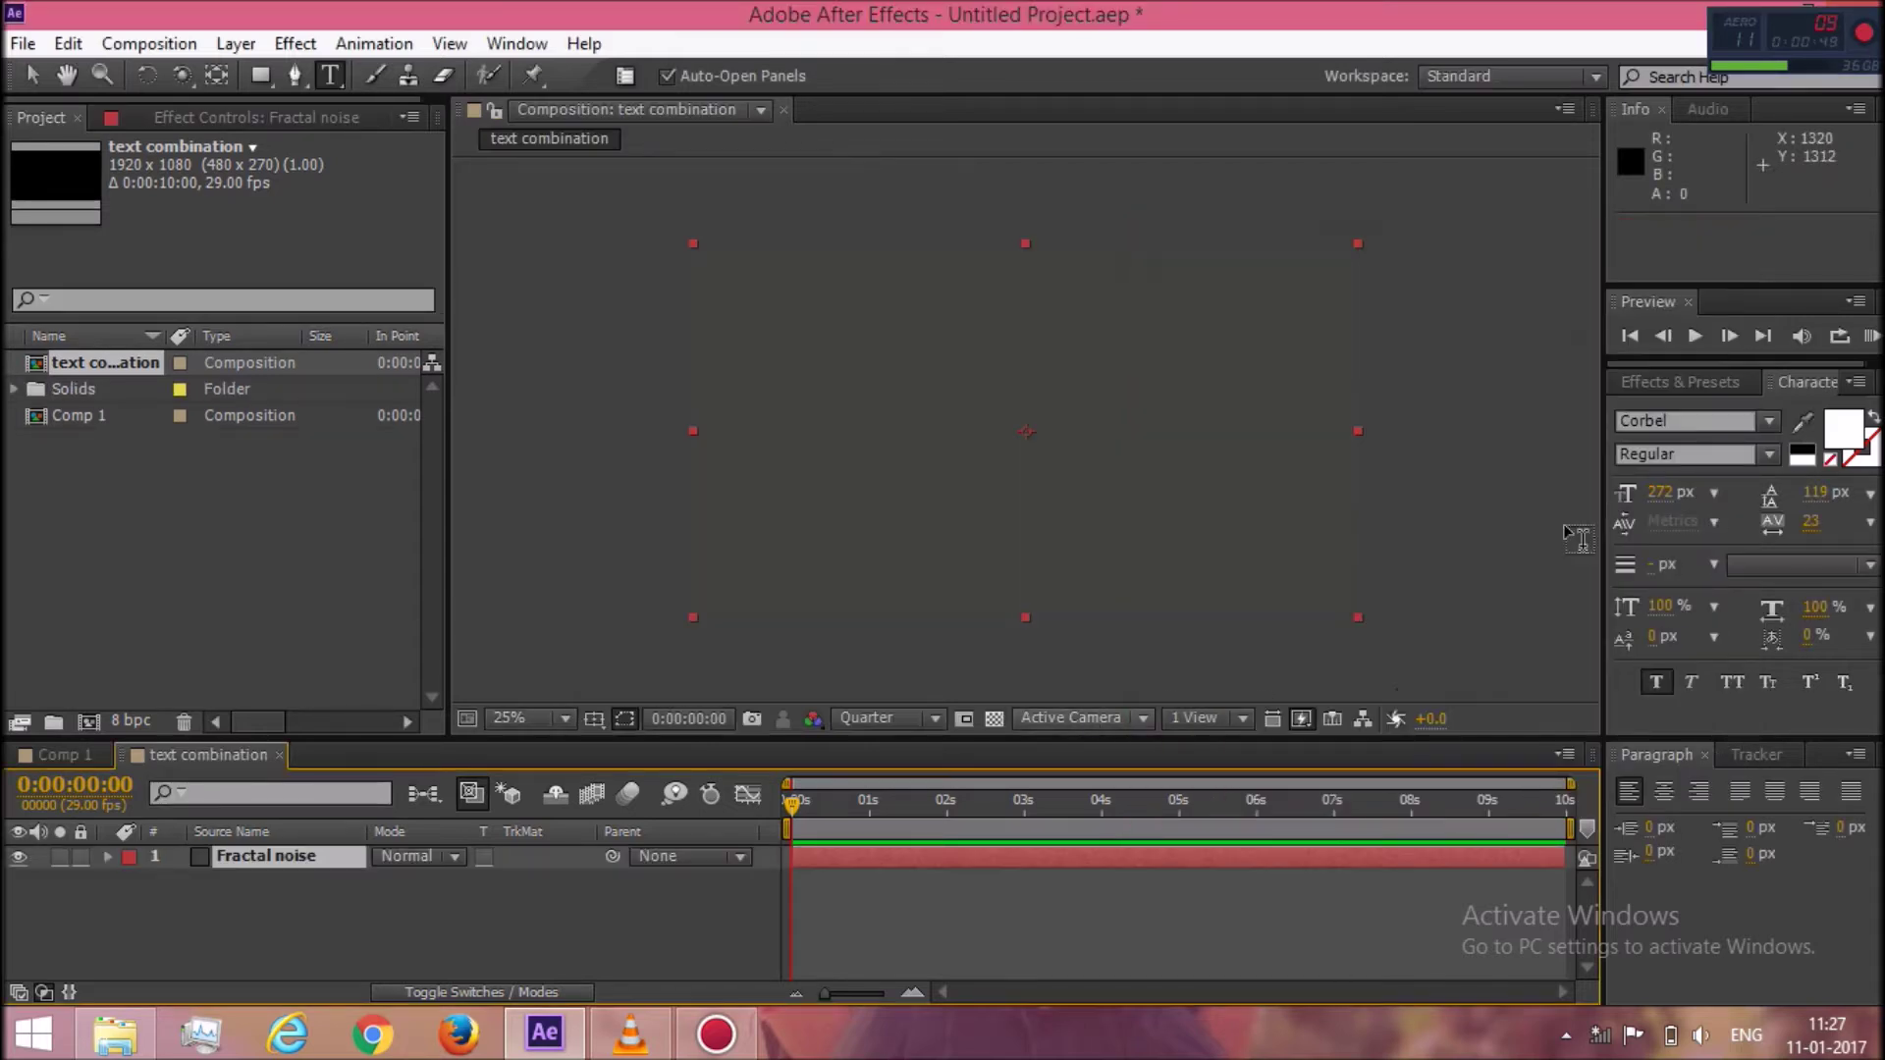
# Search effects for 'fract' and apply Fractal Noise to the Fractal noise solid.
pyautogui.click(1704, 386)
pyautogui.click(1694, 412)
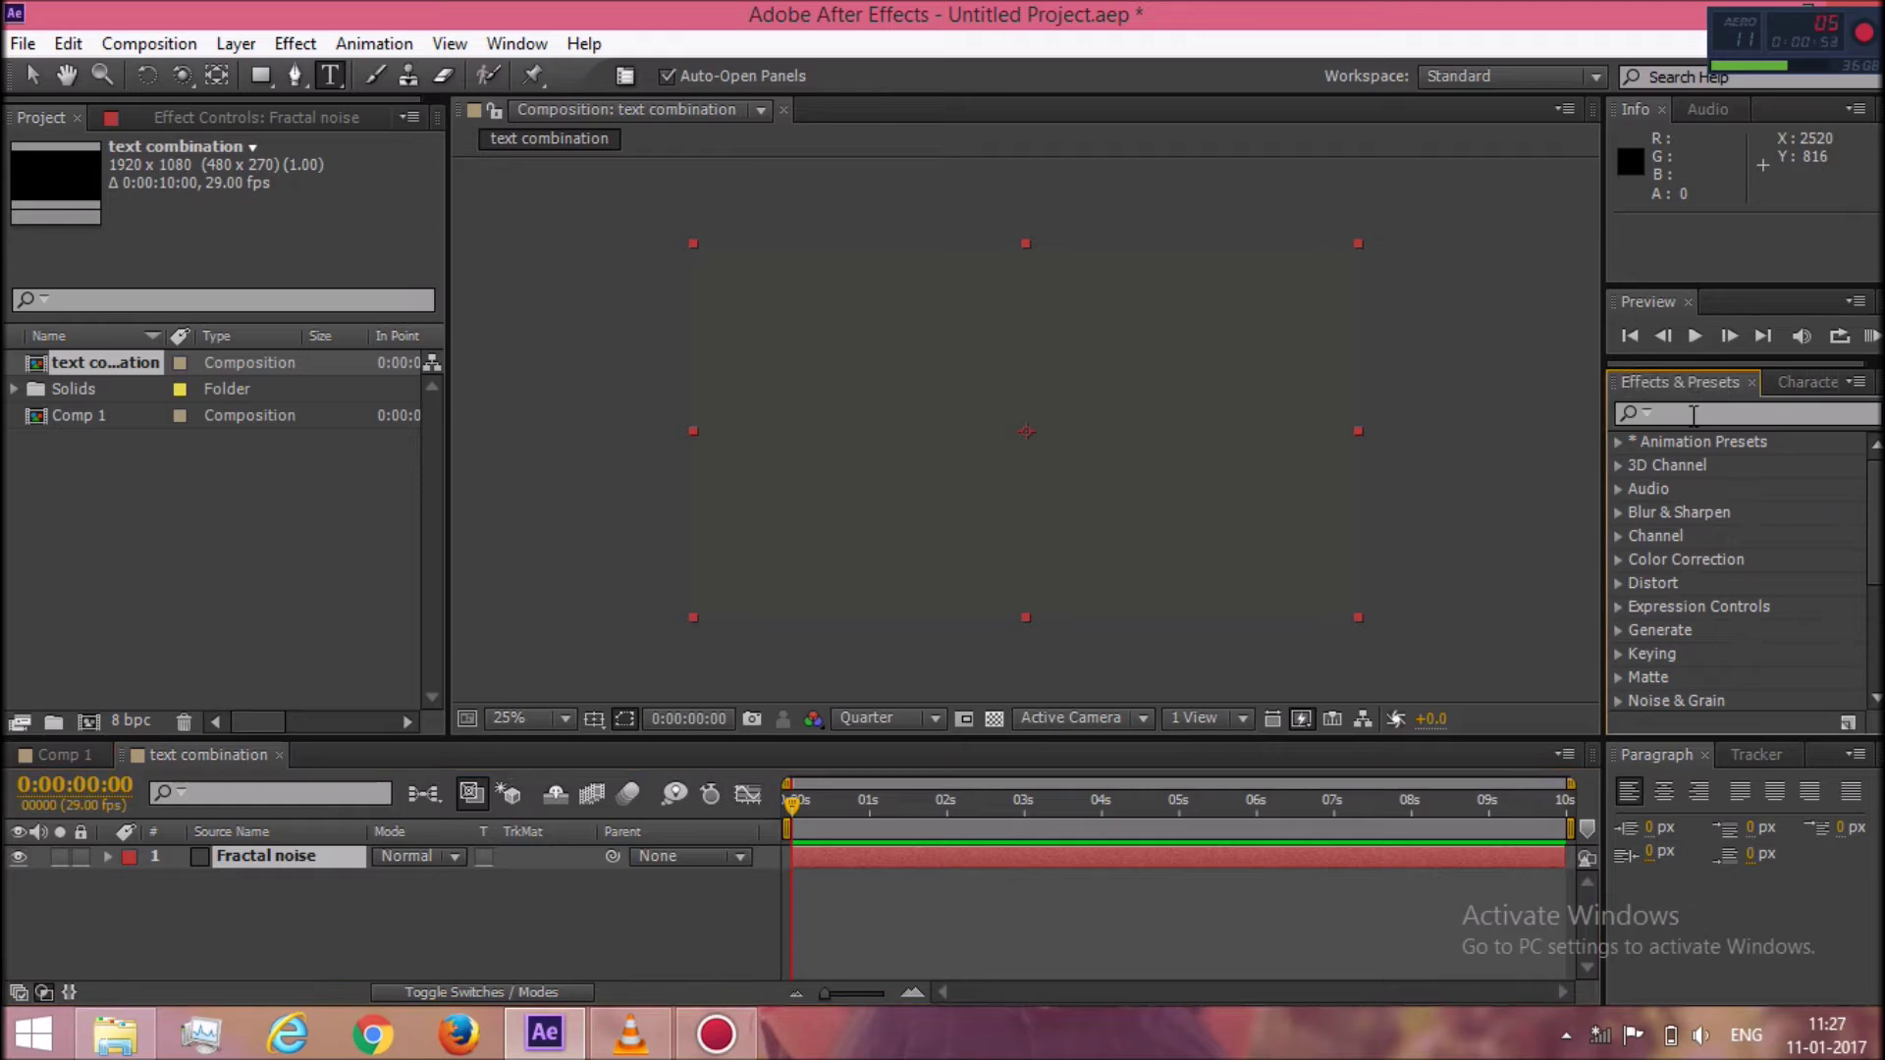
pyautogui.write('fract')
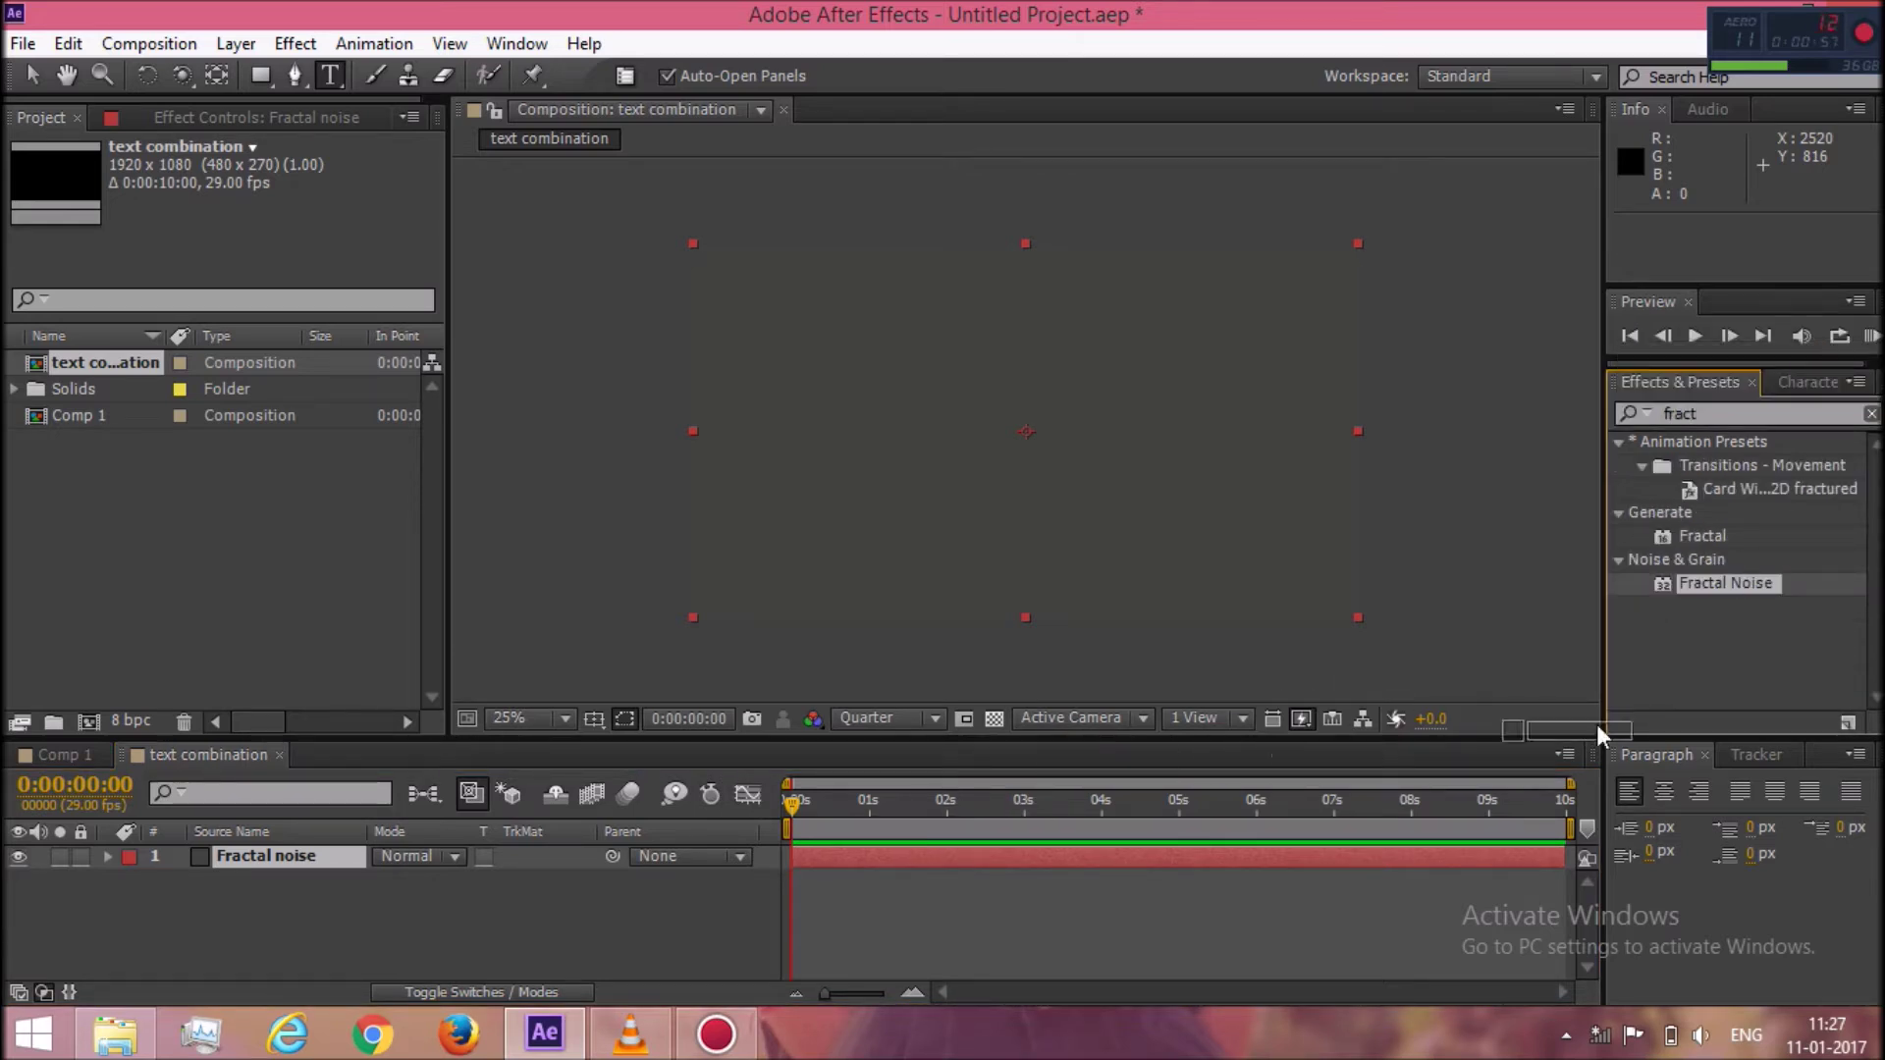
pyautogui.moveTo(1581, 643); pyautogui.dragTo(763, 859)
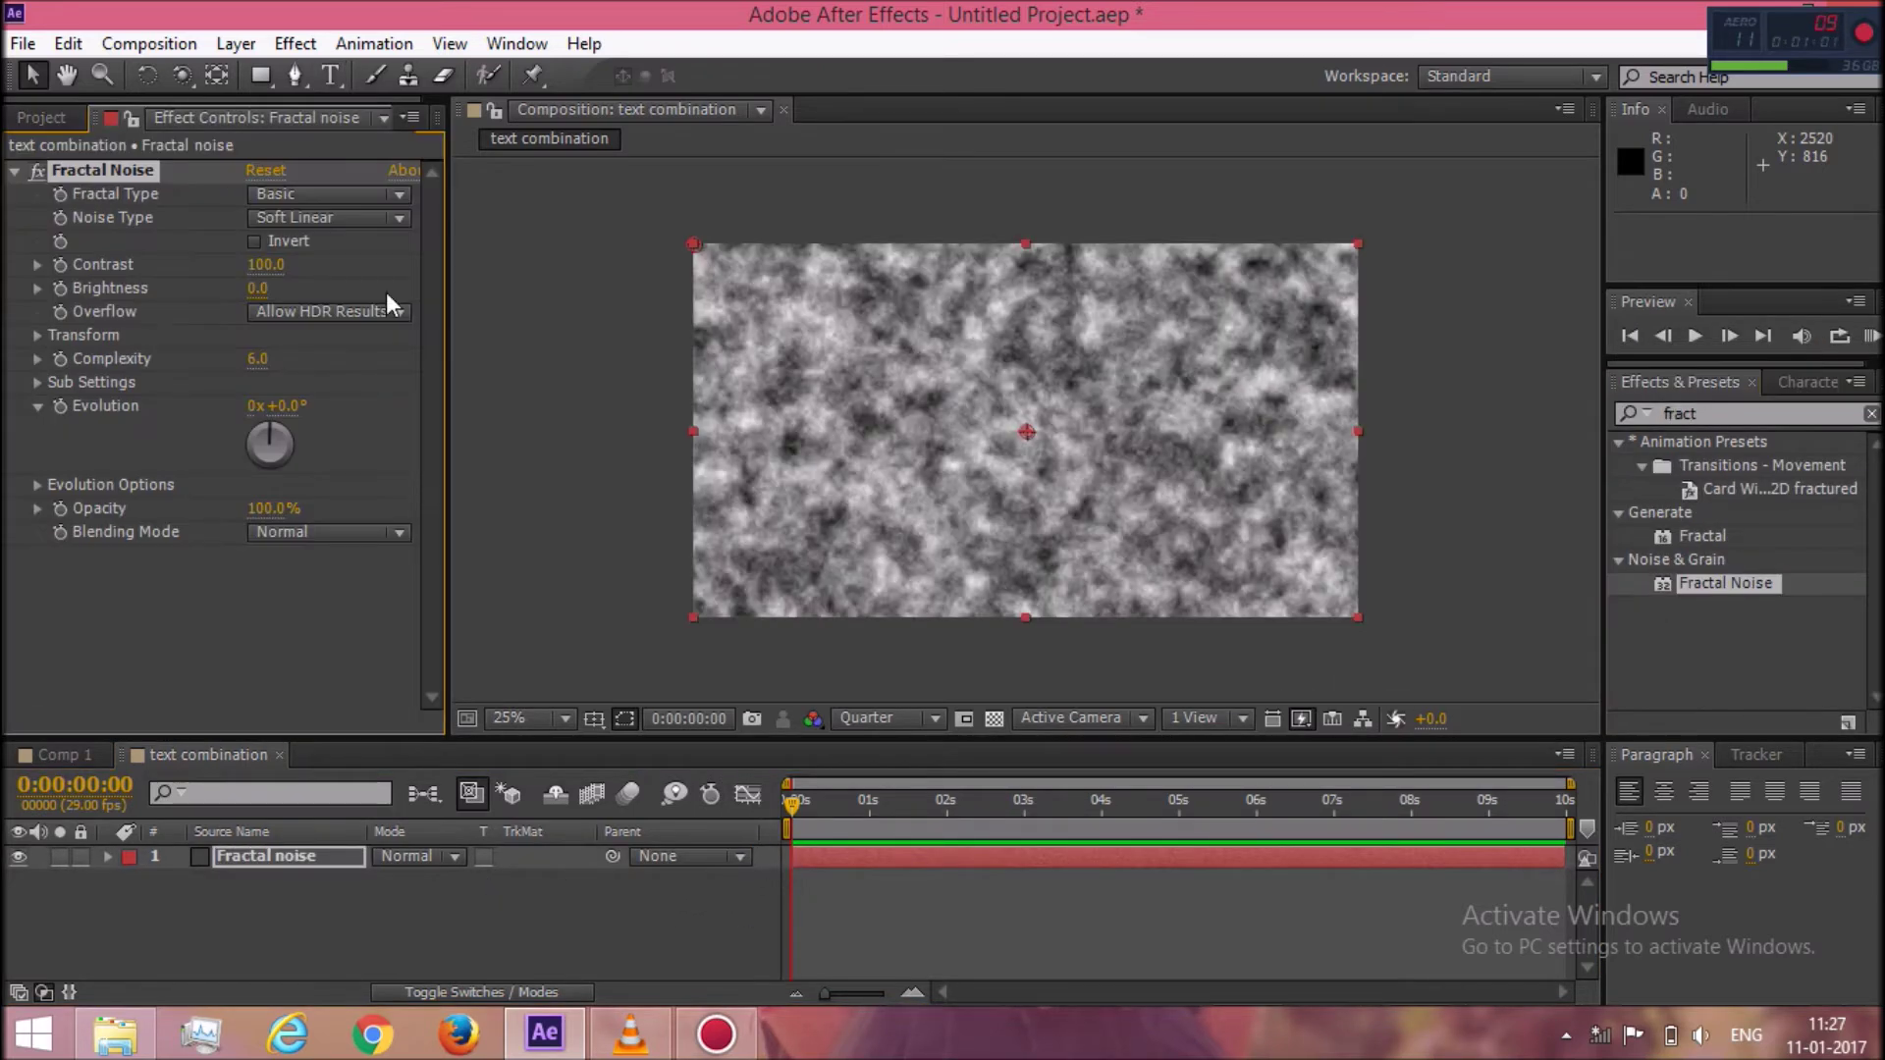
# Place Comp 1 above Fractal noise and set the noise layer's track matte to Alpha Matte.
pyautogui.click(54, 116)
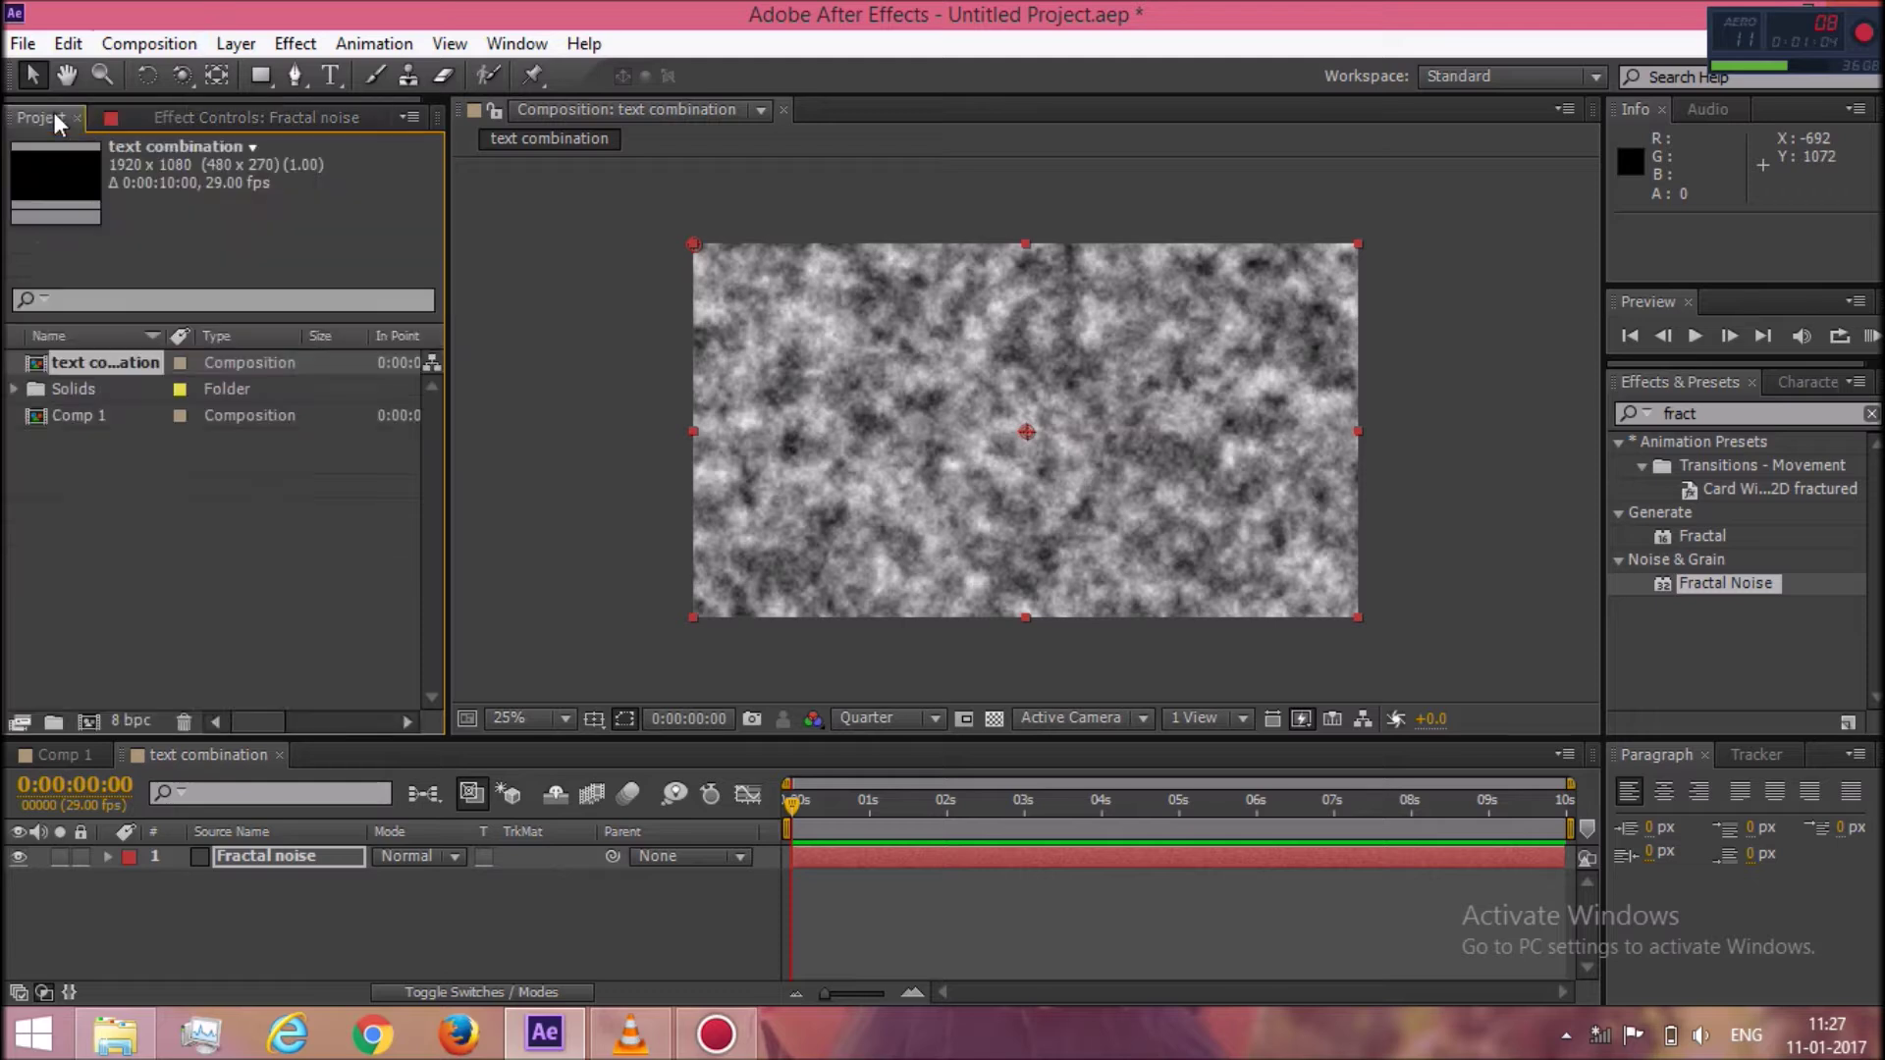
pyautogui.click(127, 414)
pyautogui.moveTo(128, 414); pyautogui.dragTo(297, 846)
pyautogui.click(504, 875)
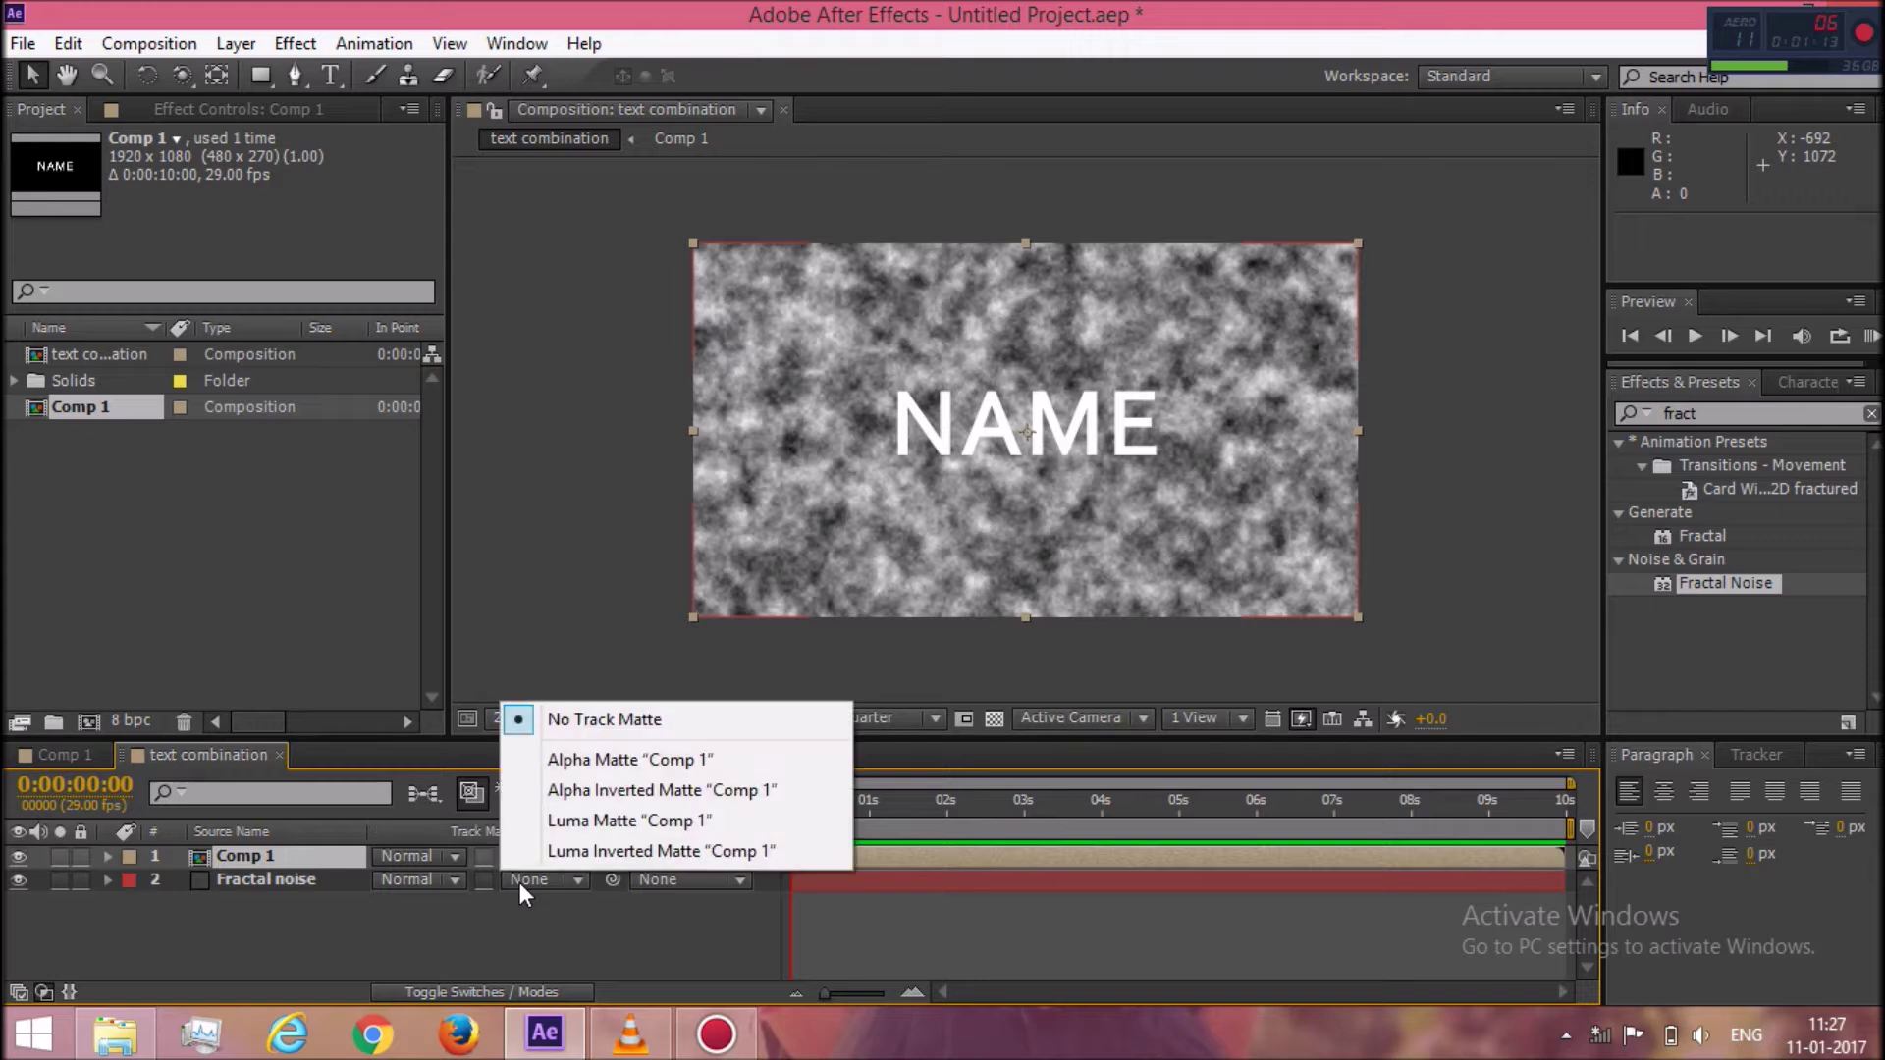
pyautogui.click(603, 764)
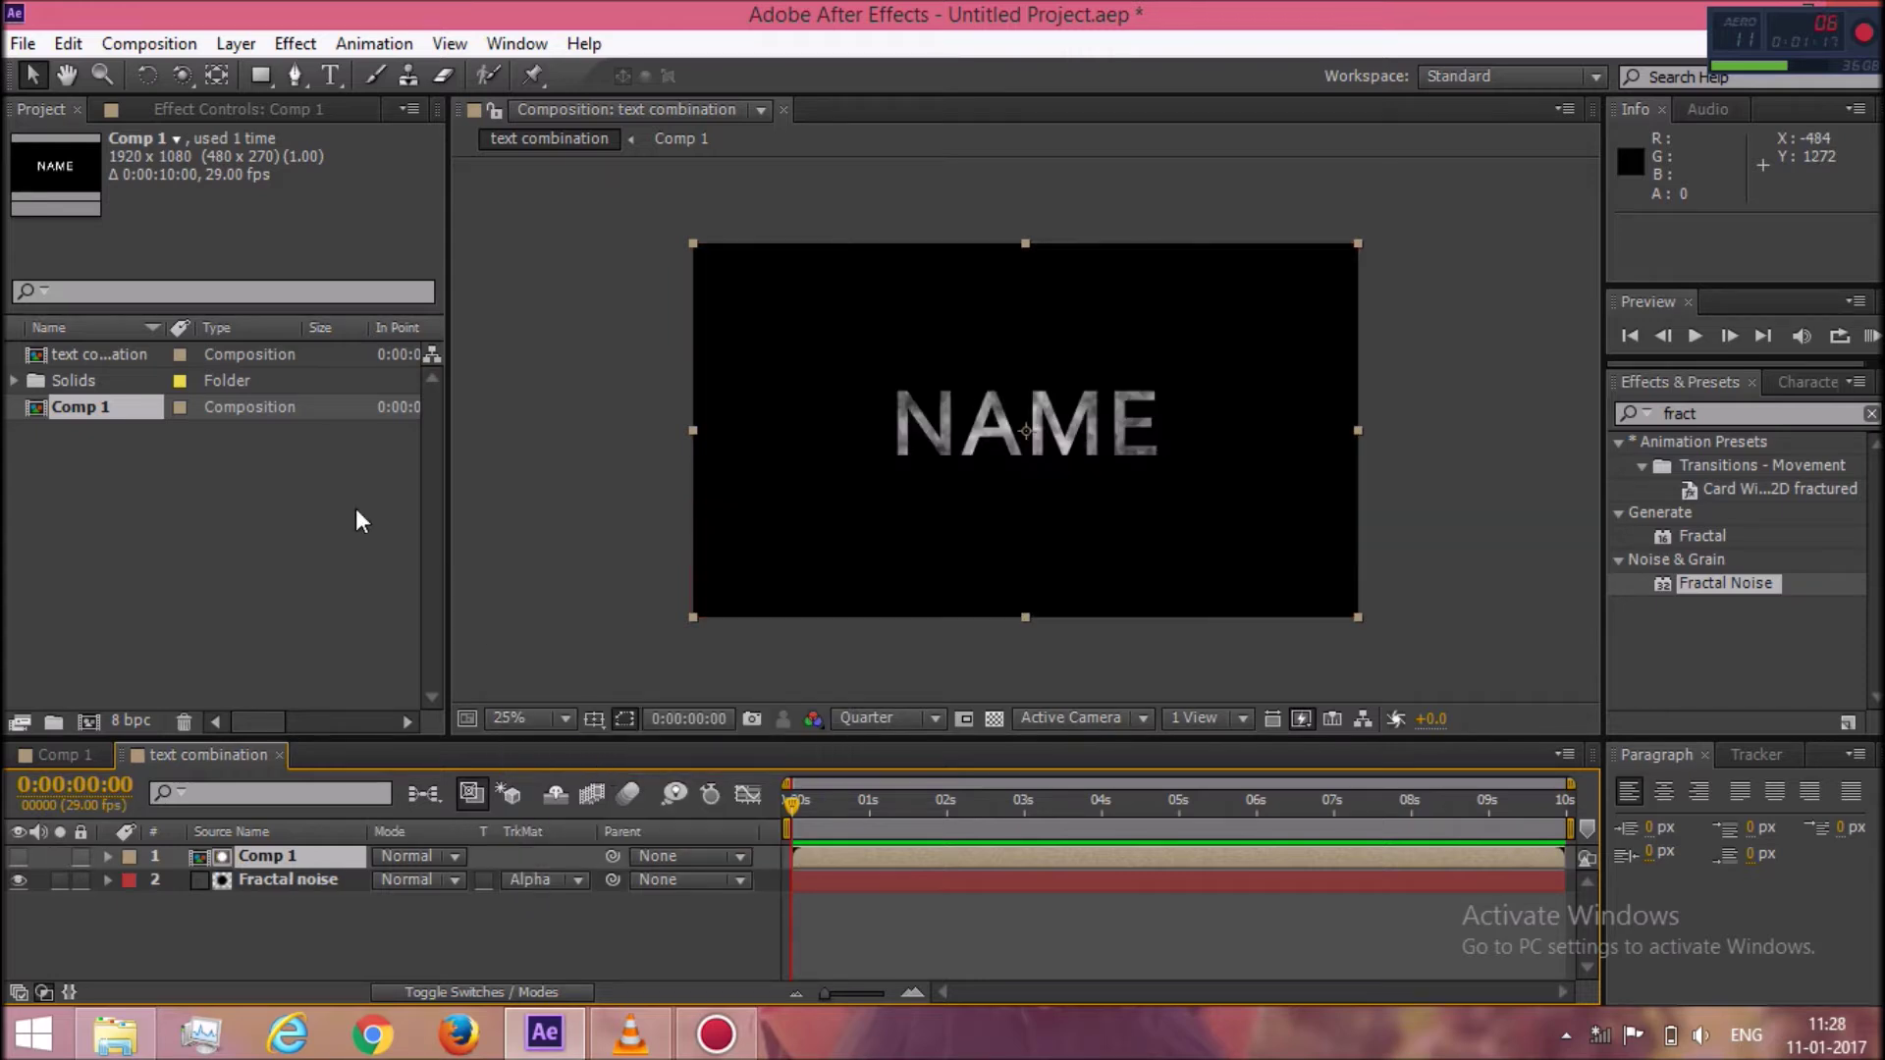
pyautogui.click(175, 108)
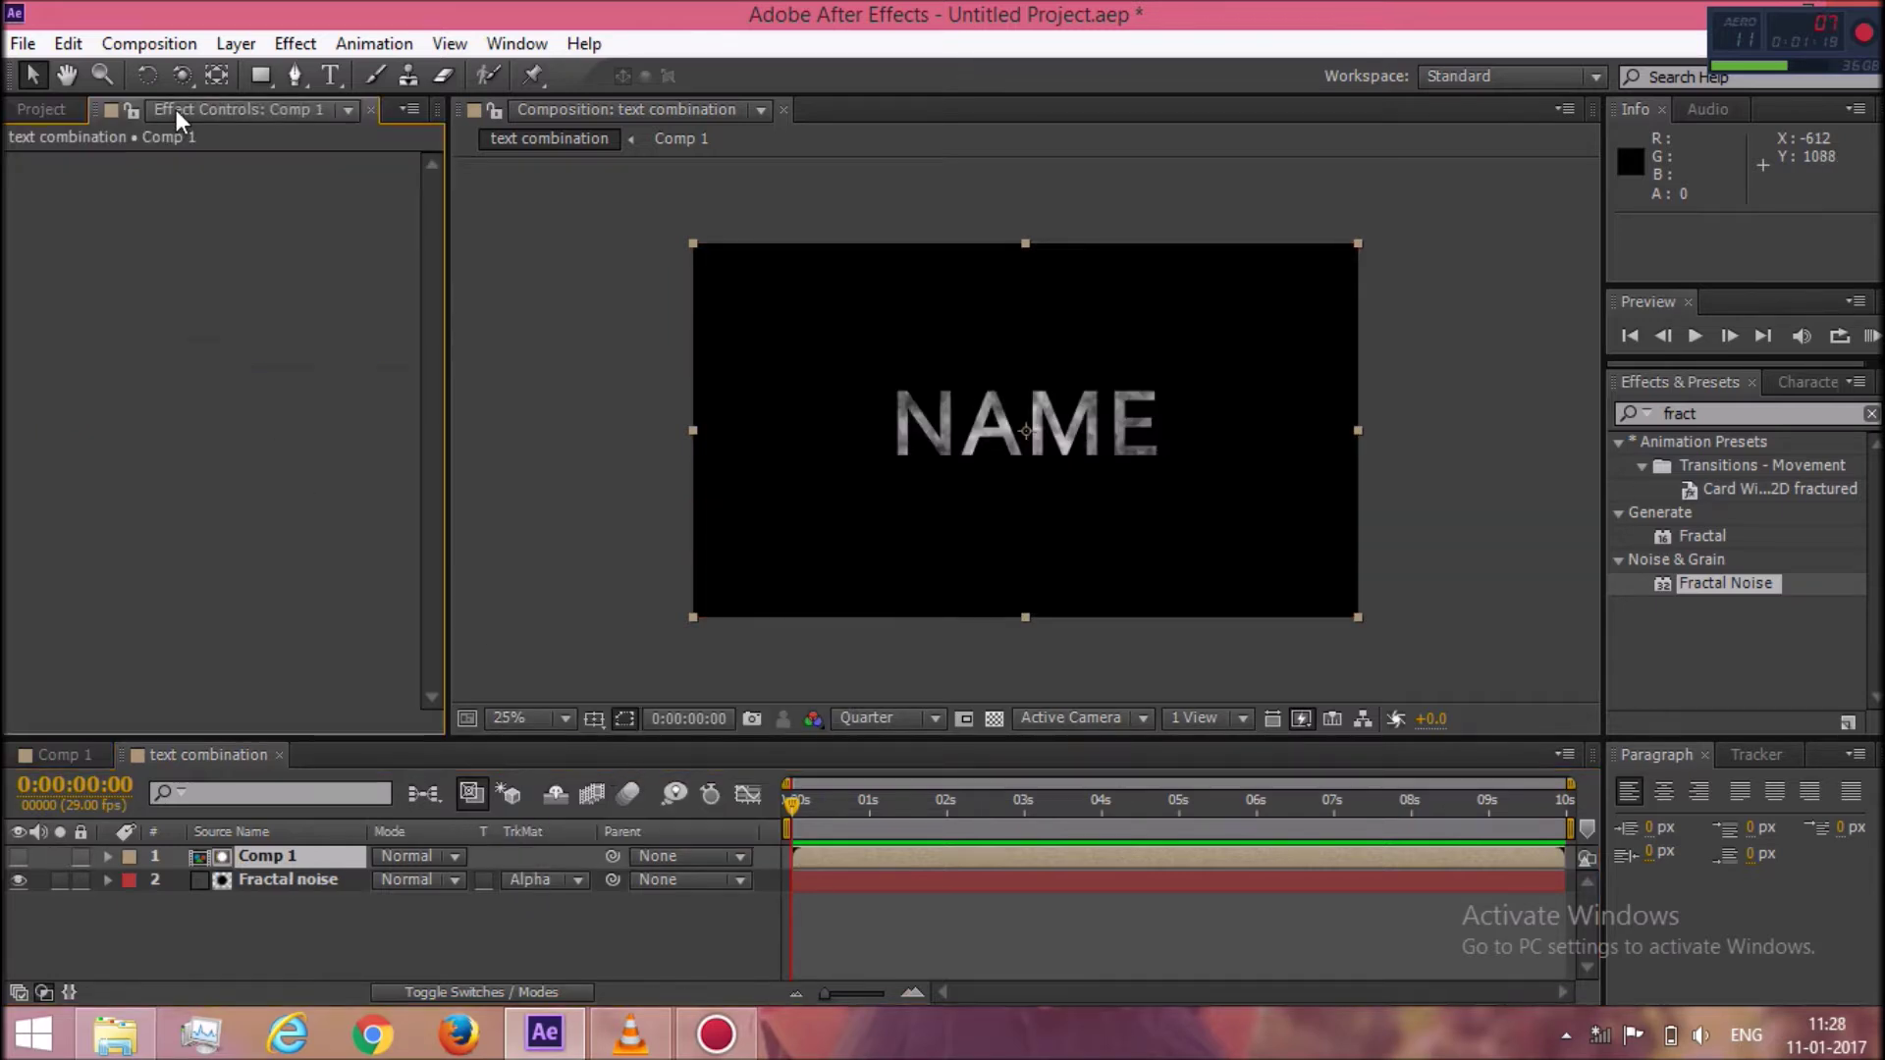
pyautogui.click(279, 879)
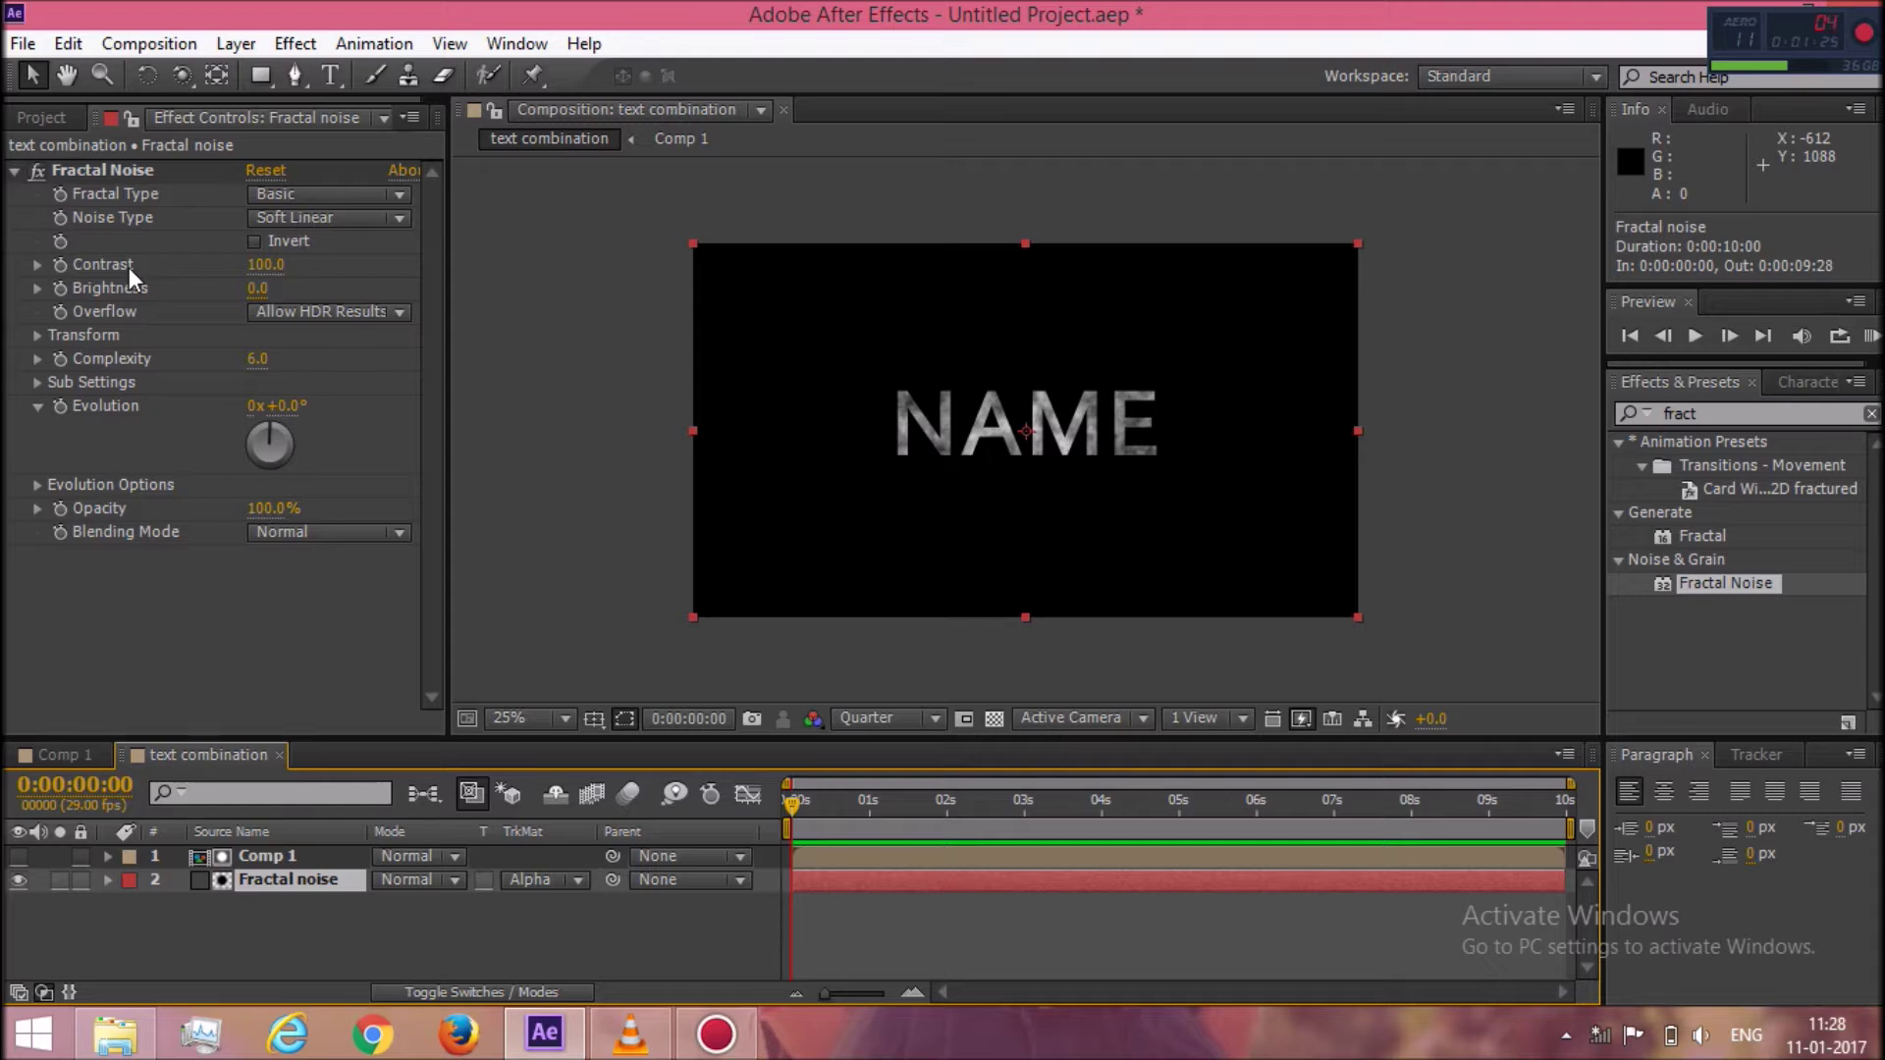
# Give Fractal Noise contrast 167, brightness 28 and unlinked scale 475.7 by 158.1.
pyautogui.moveTo(263, 264)
pyautogui.mouseDown()
pyautogui.moveTo(328, 264)
pyautogui.moveTo(356, 287)
pyautogui.moveTo(294, 291)
pyautogui.mouseUp()
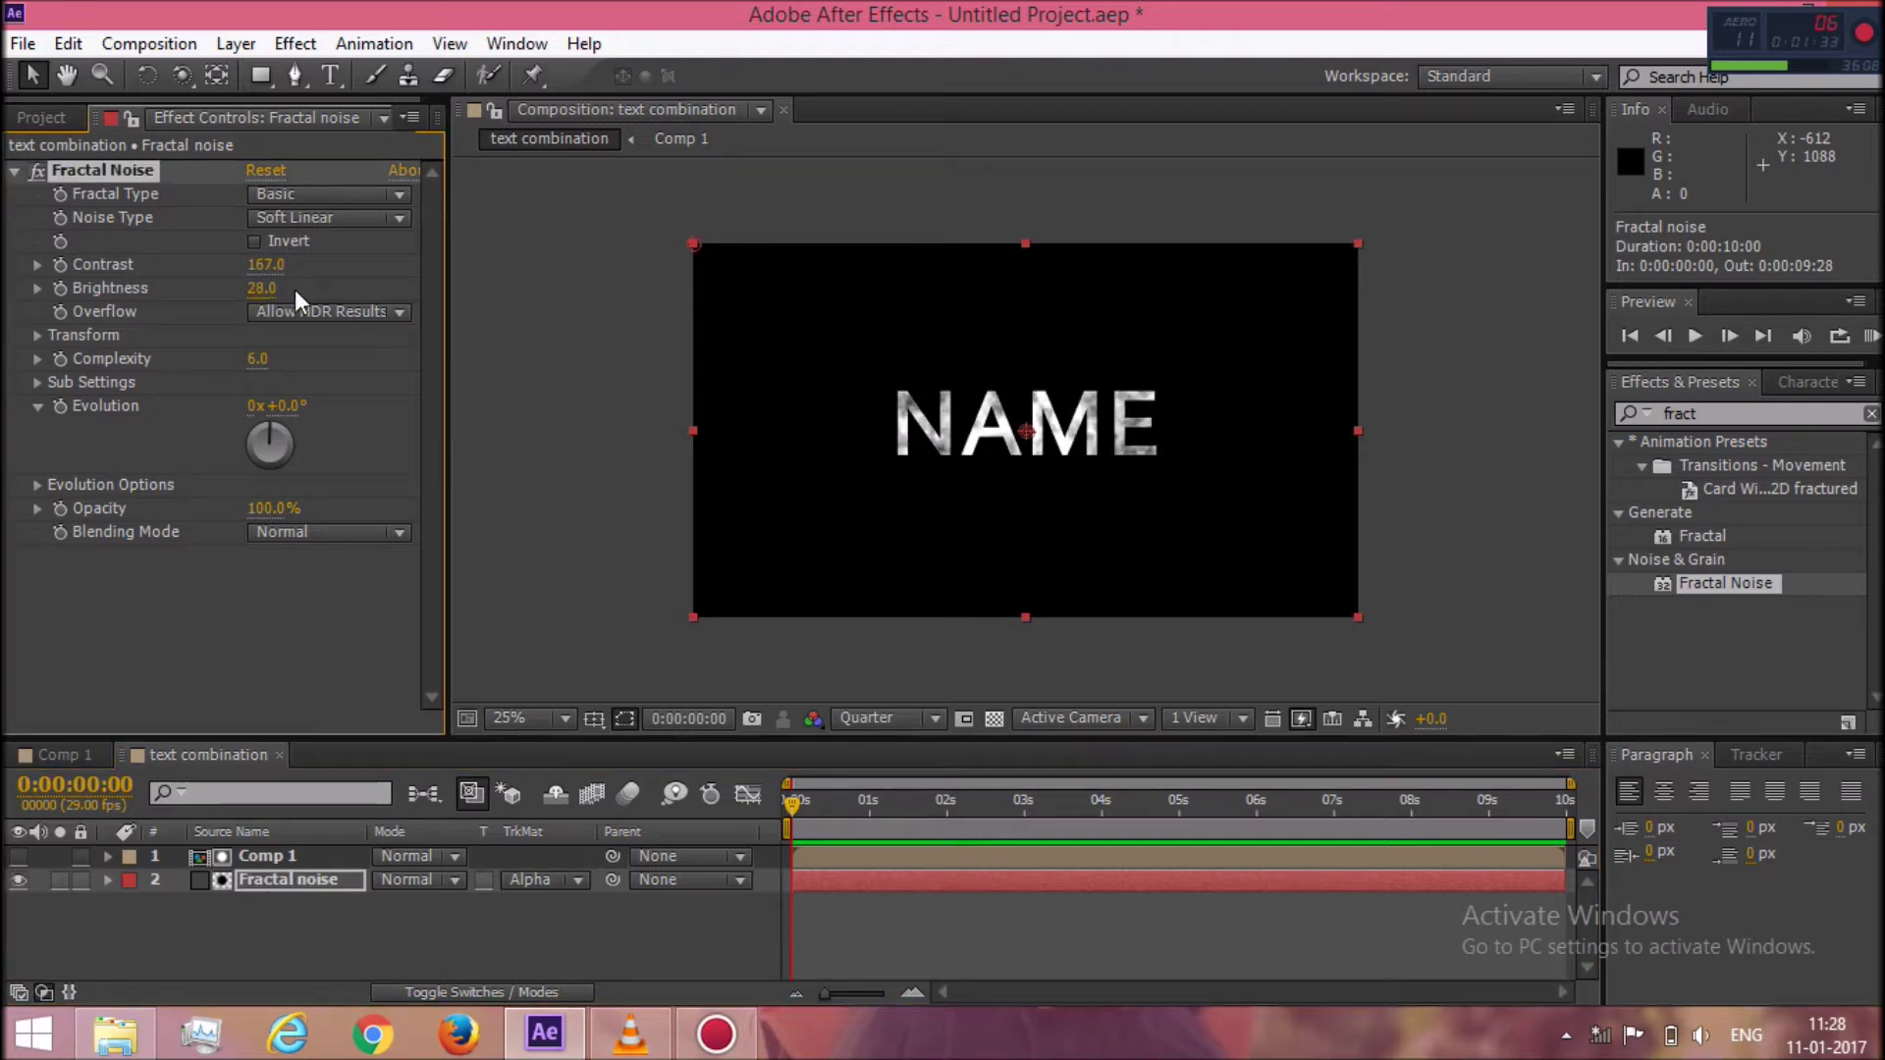
pyautogui.click(37, 335)
pyautogui.click(61, 405)
pyautogui.click(254, 382)
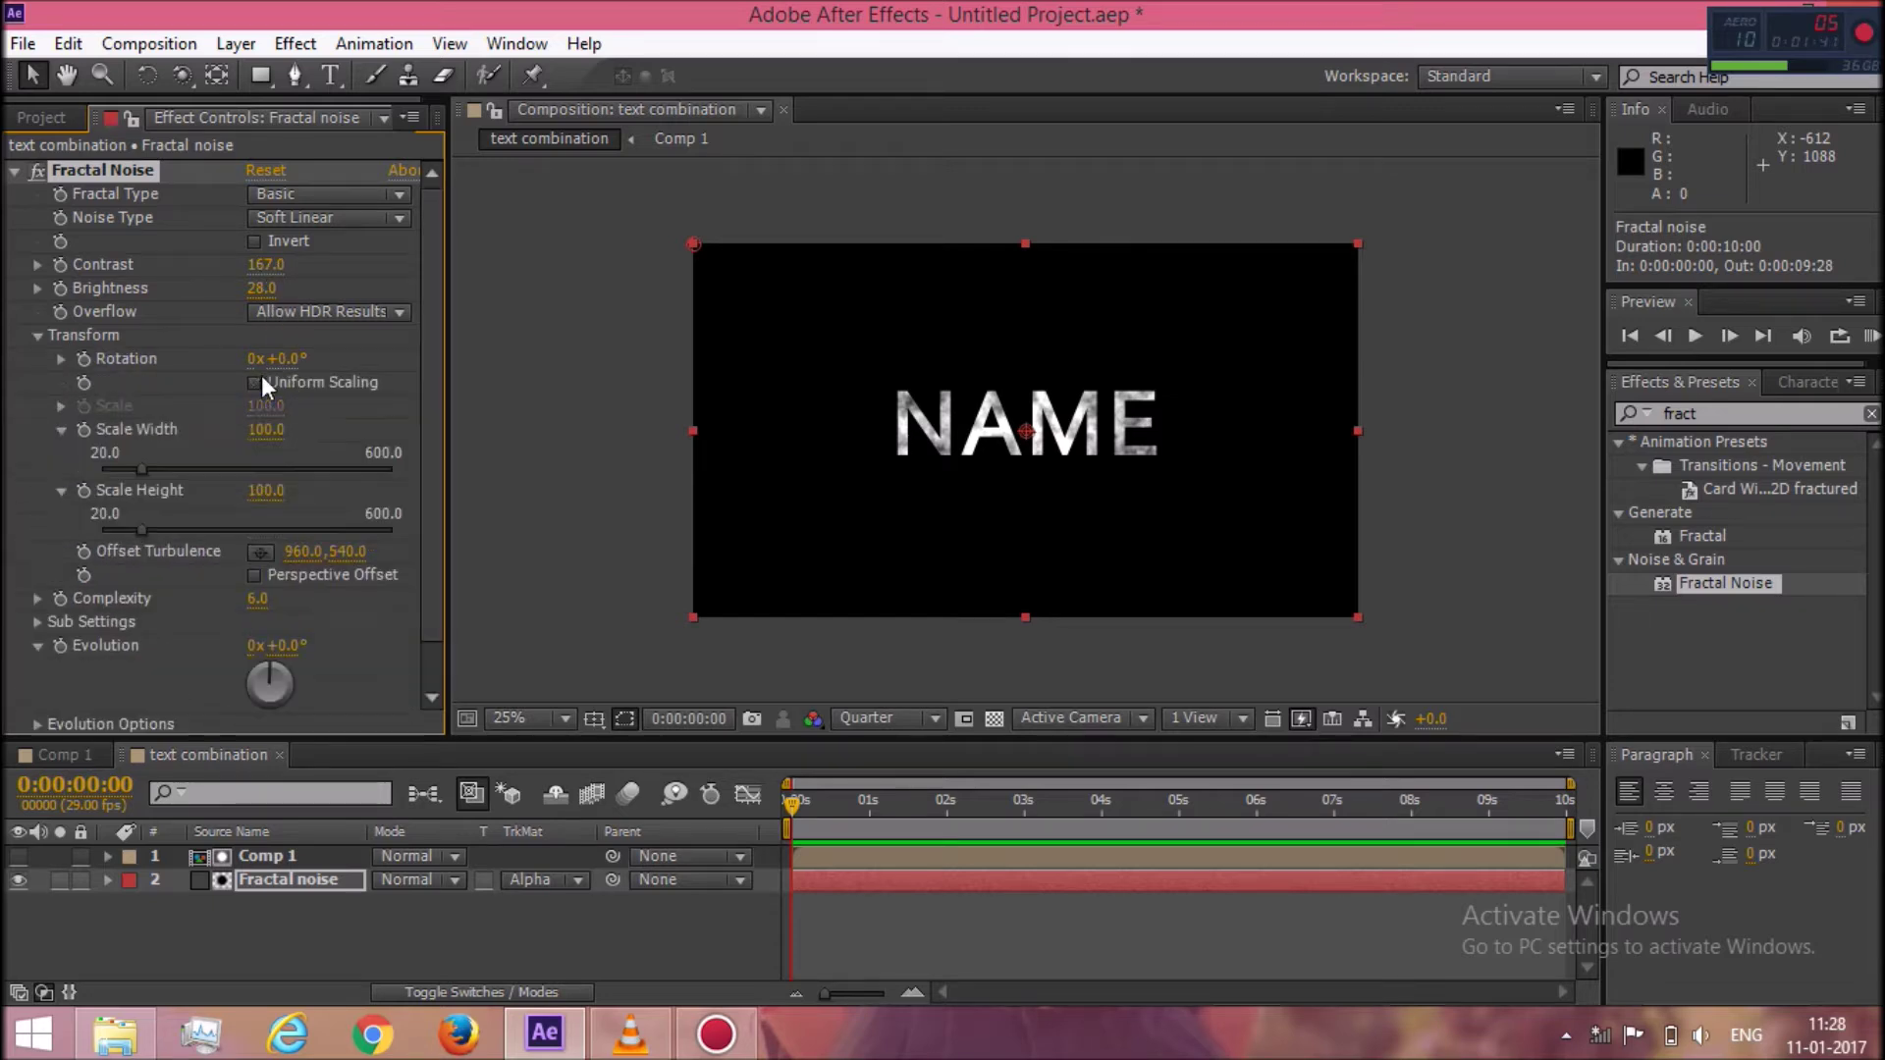
pyautogui.moveTo(144, 469)
pyautogui.mouseDown()
pyautogui.moveTo(378, 467)
pyautogui.moveTo(332, 468)
pyautogui.mouseUp()
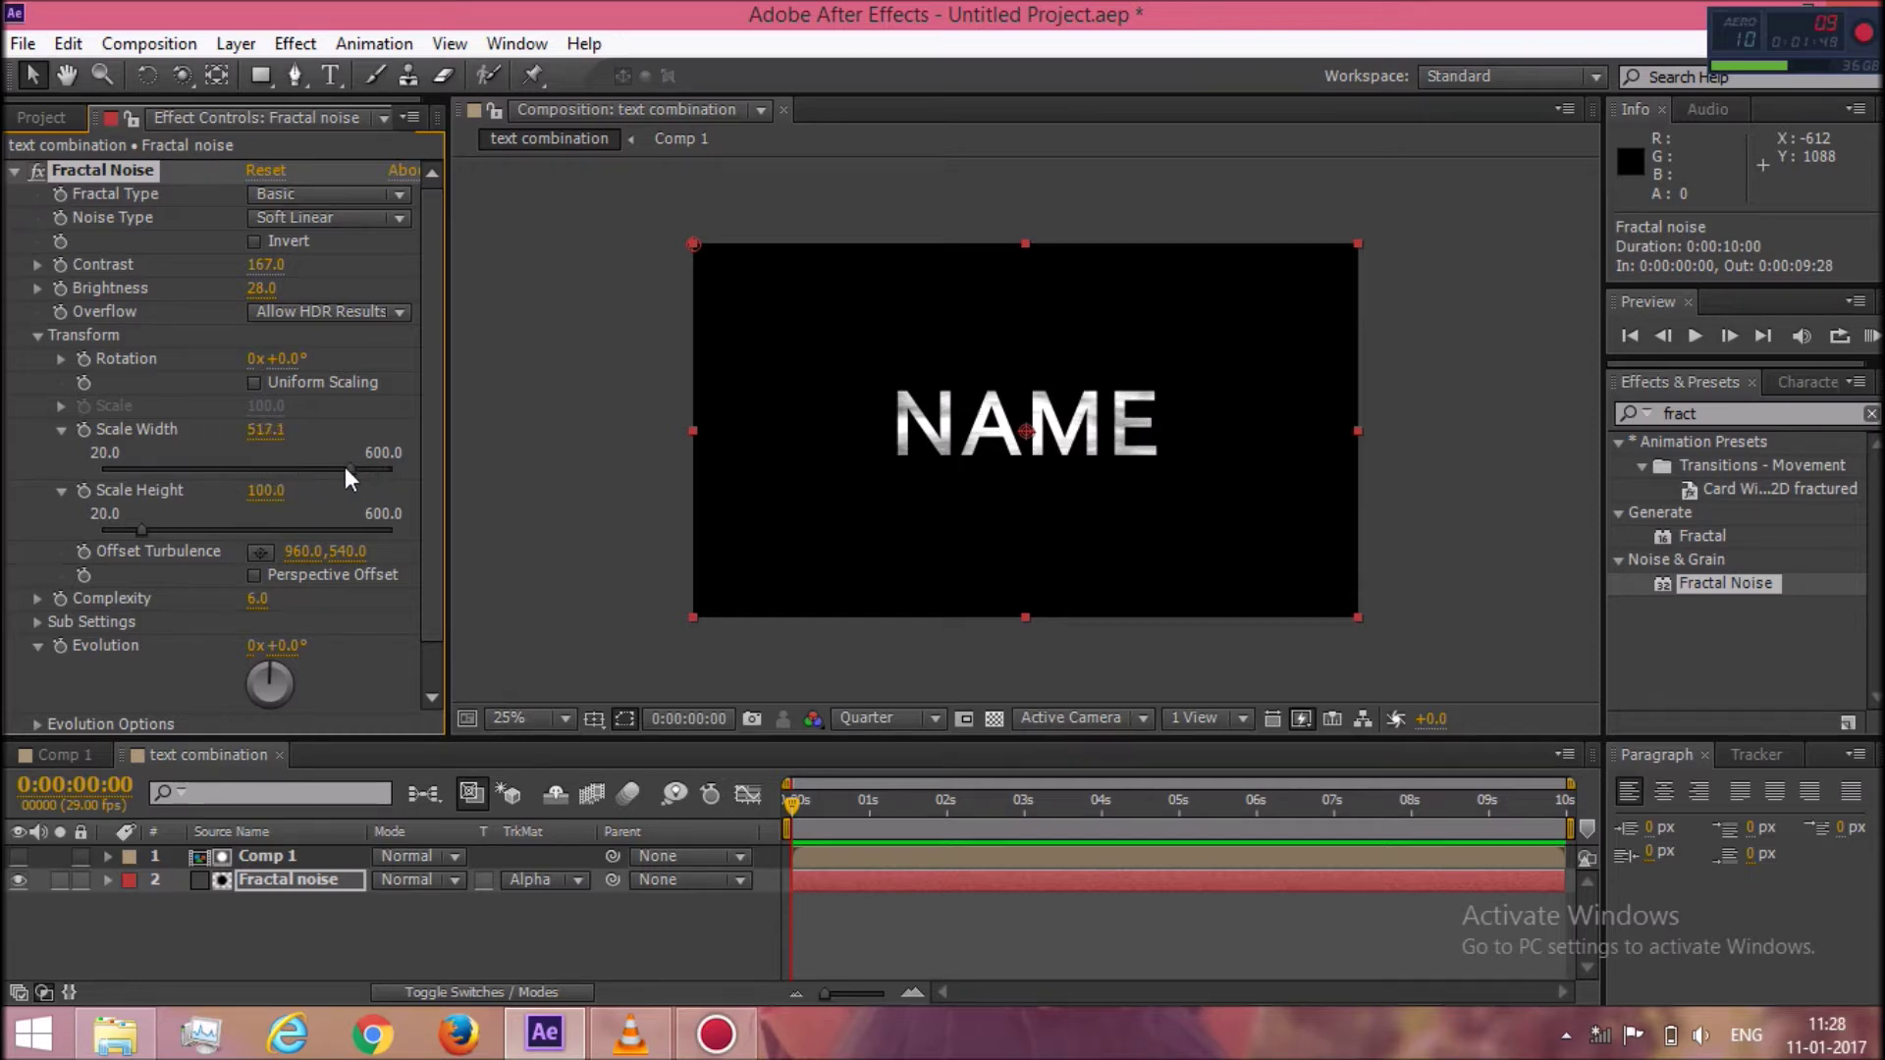
pyautogui.moveTo(138, 527); pyautogui.dragTo(169, 524)
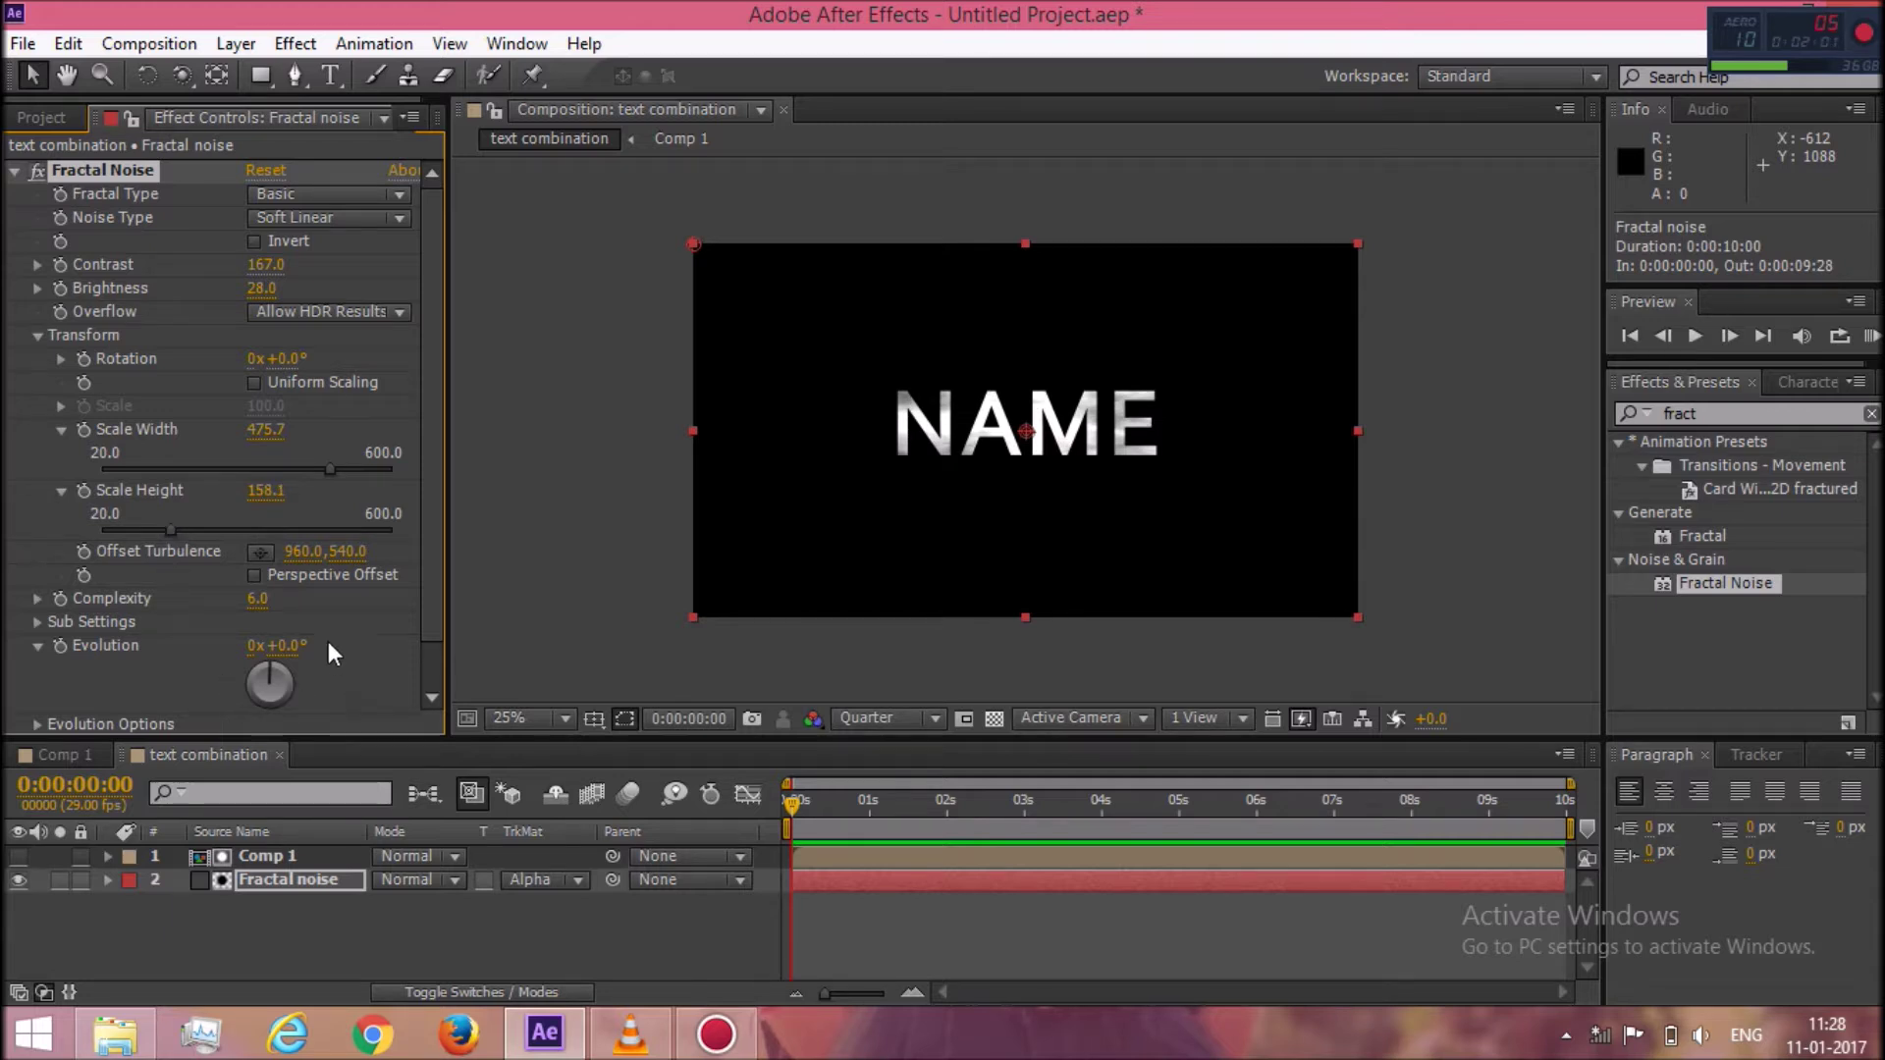
pyautogui.click(264, 855)
pyautogui.doubleClick(1150, 420)
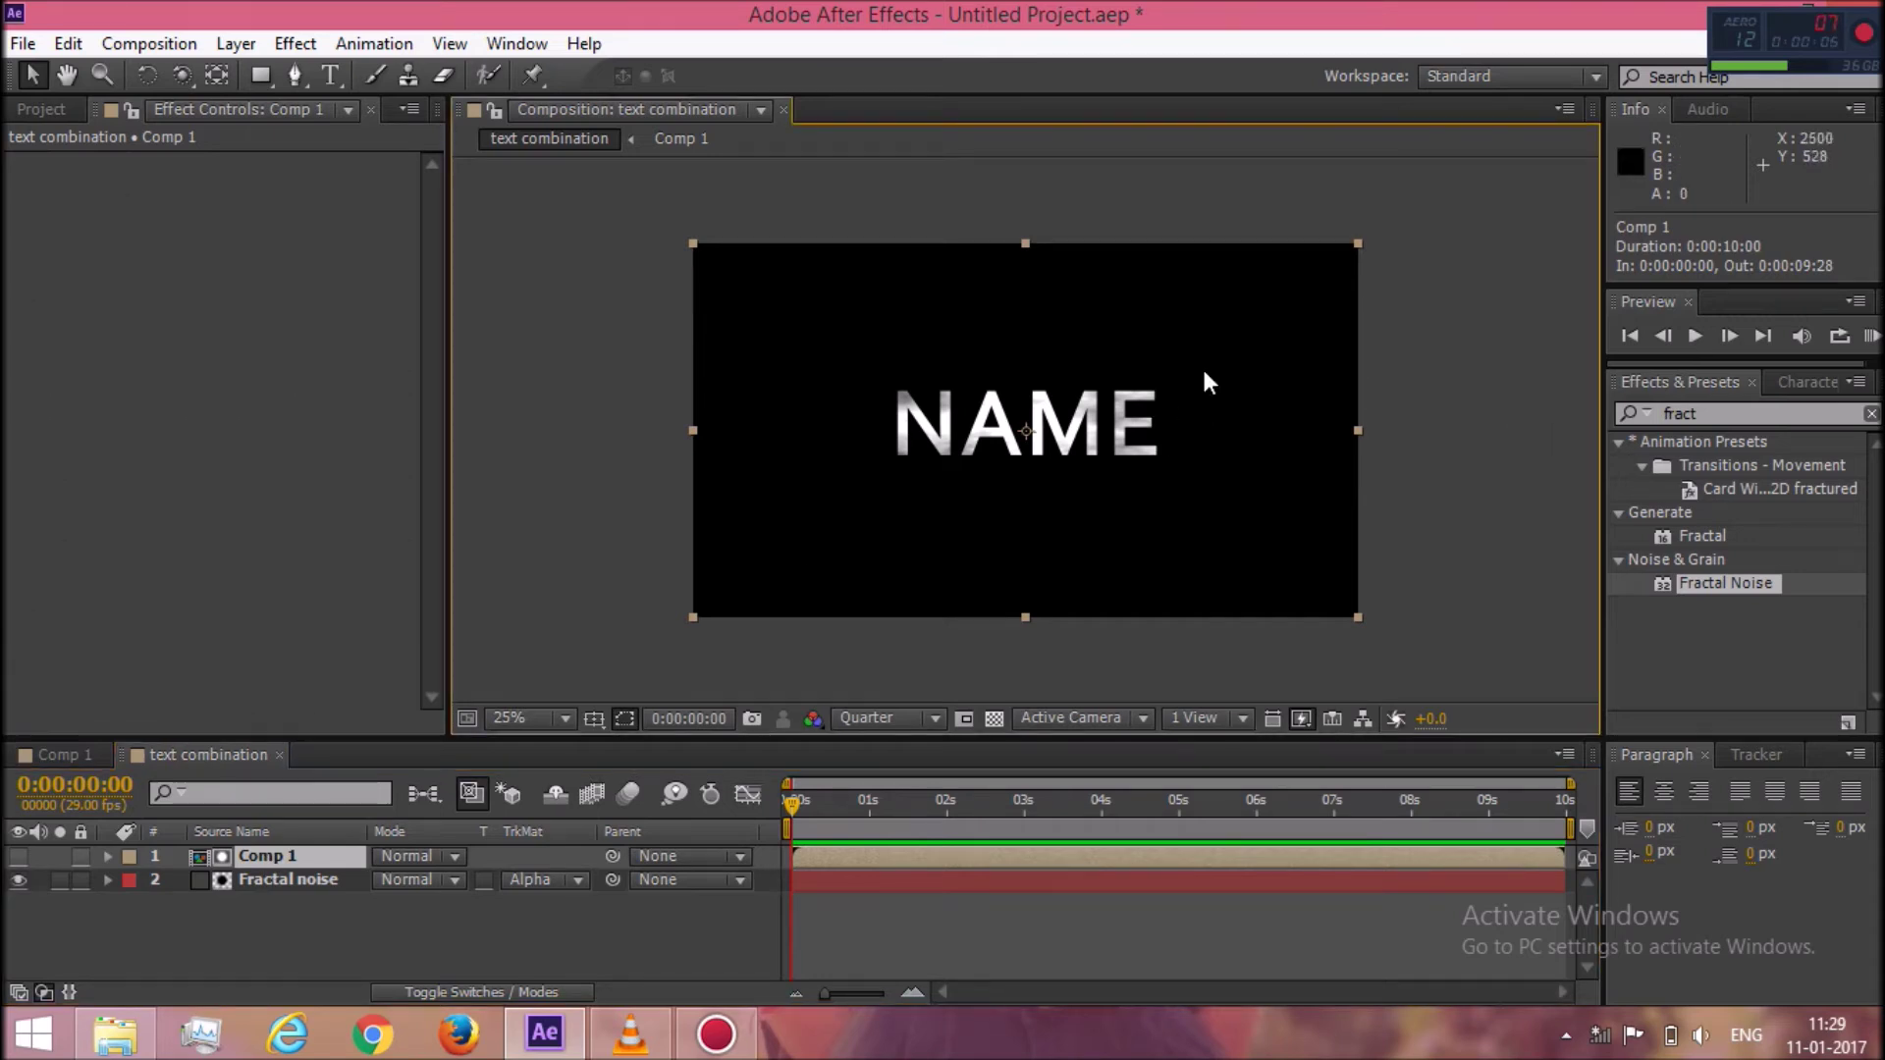
# Enlarge the NAME text in Comp 1 to a 471 px font size.
pyautogui.click(269, 847)
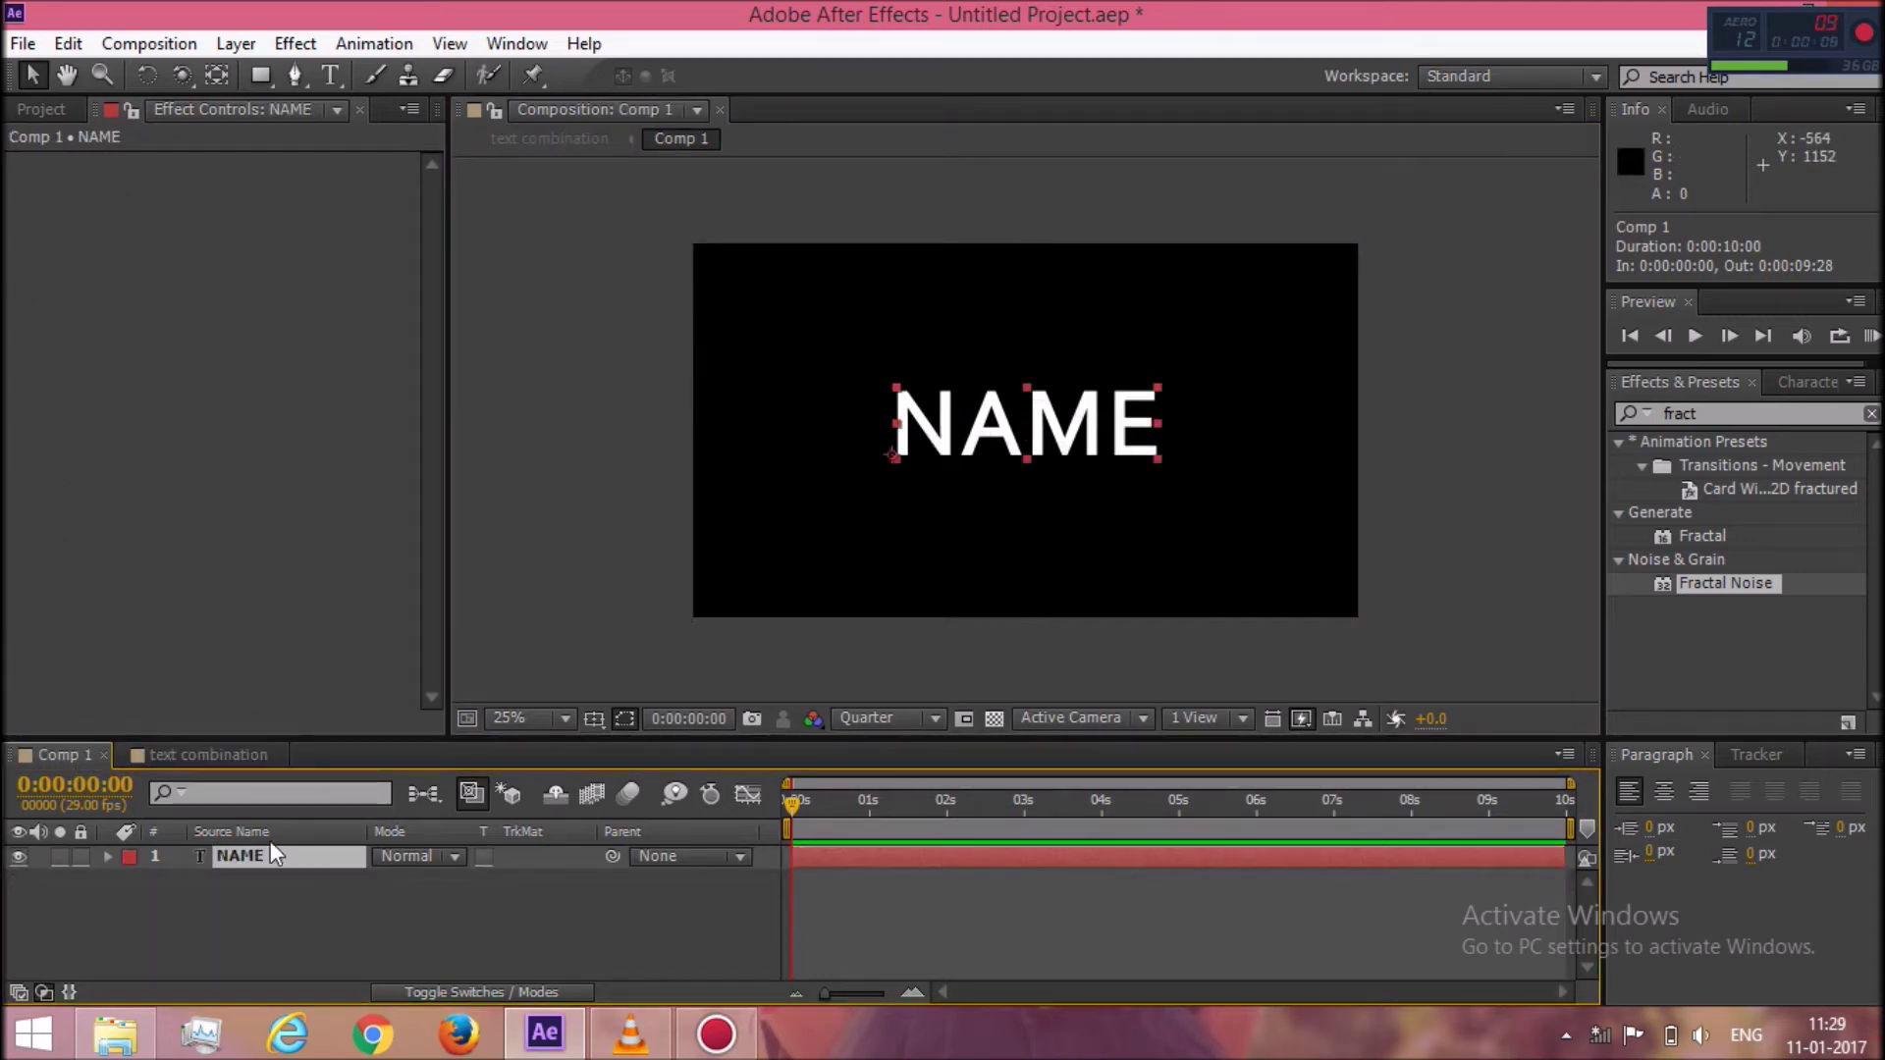
pyautogui.doubleClick(1156, 426)
pyautogui.moveTo(1669, 490); pyautogui.dragTo(1821, 493)
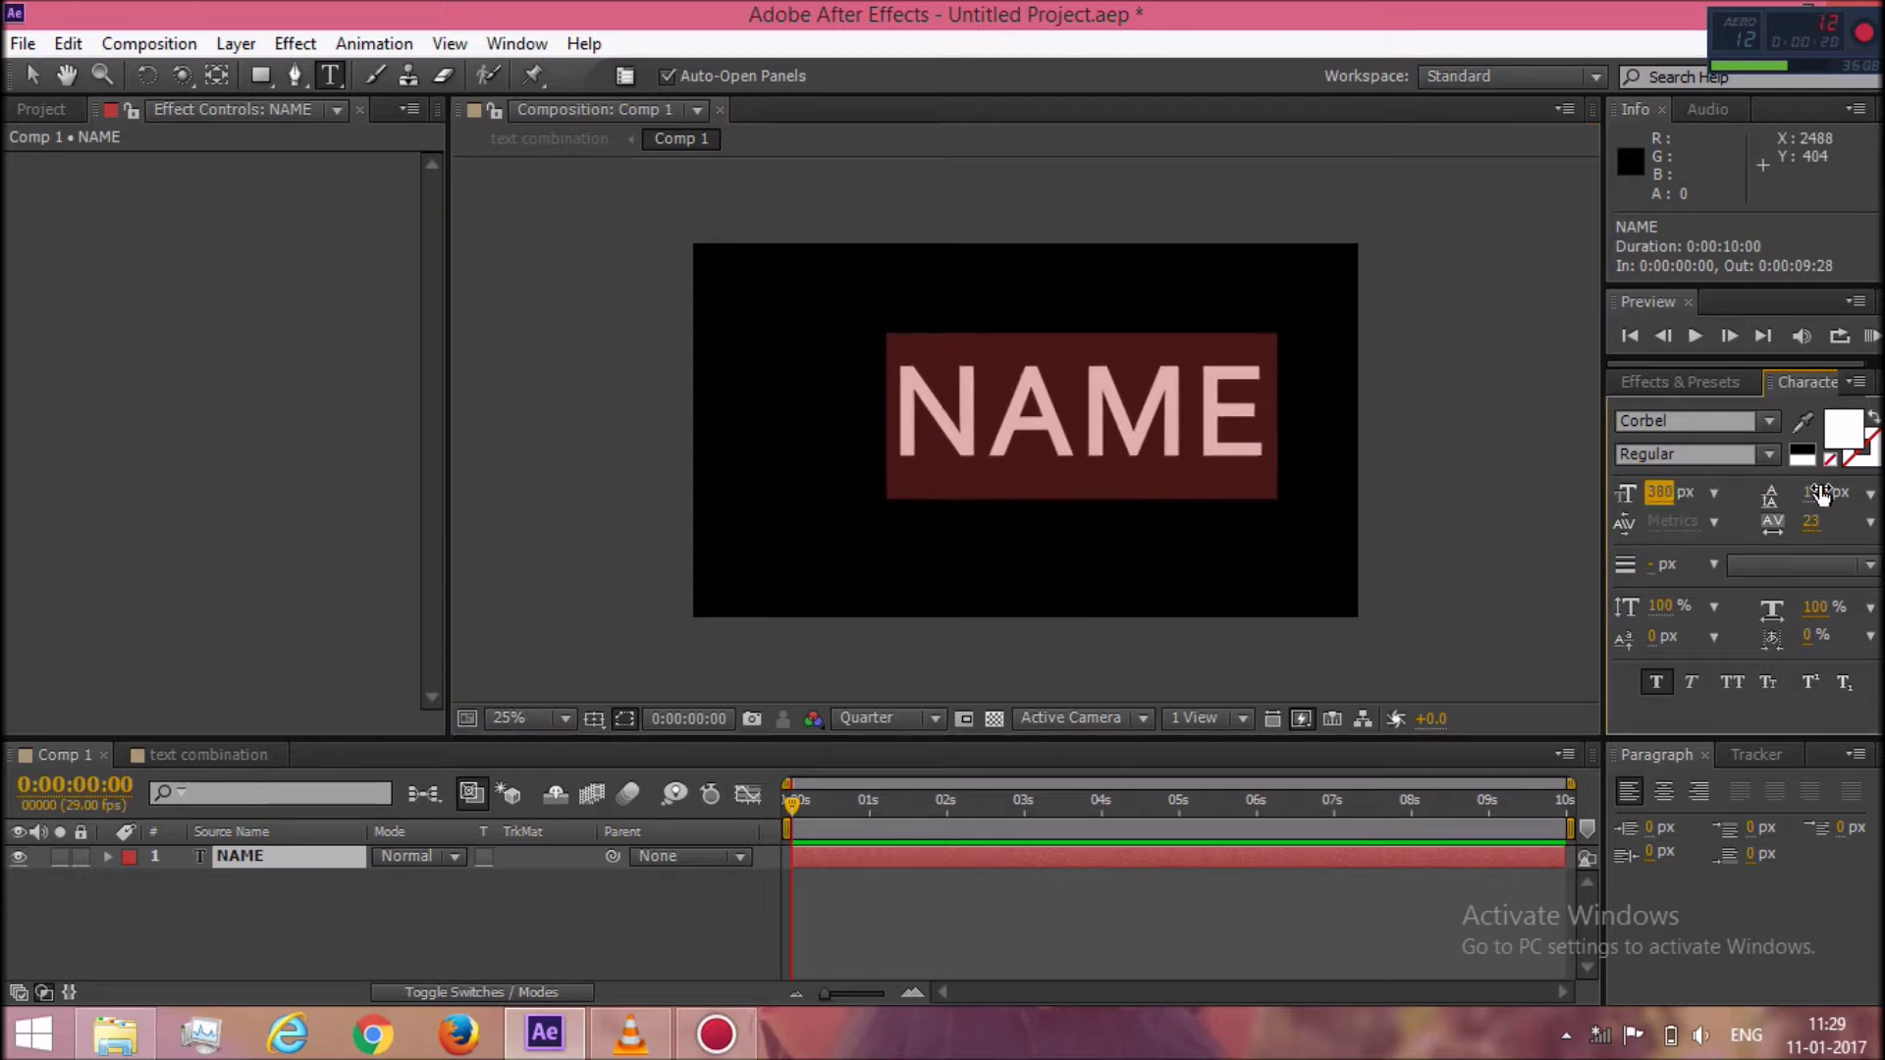
pyautogui.click(232, 755)
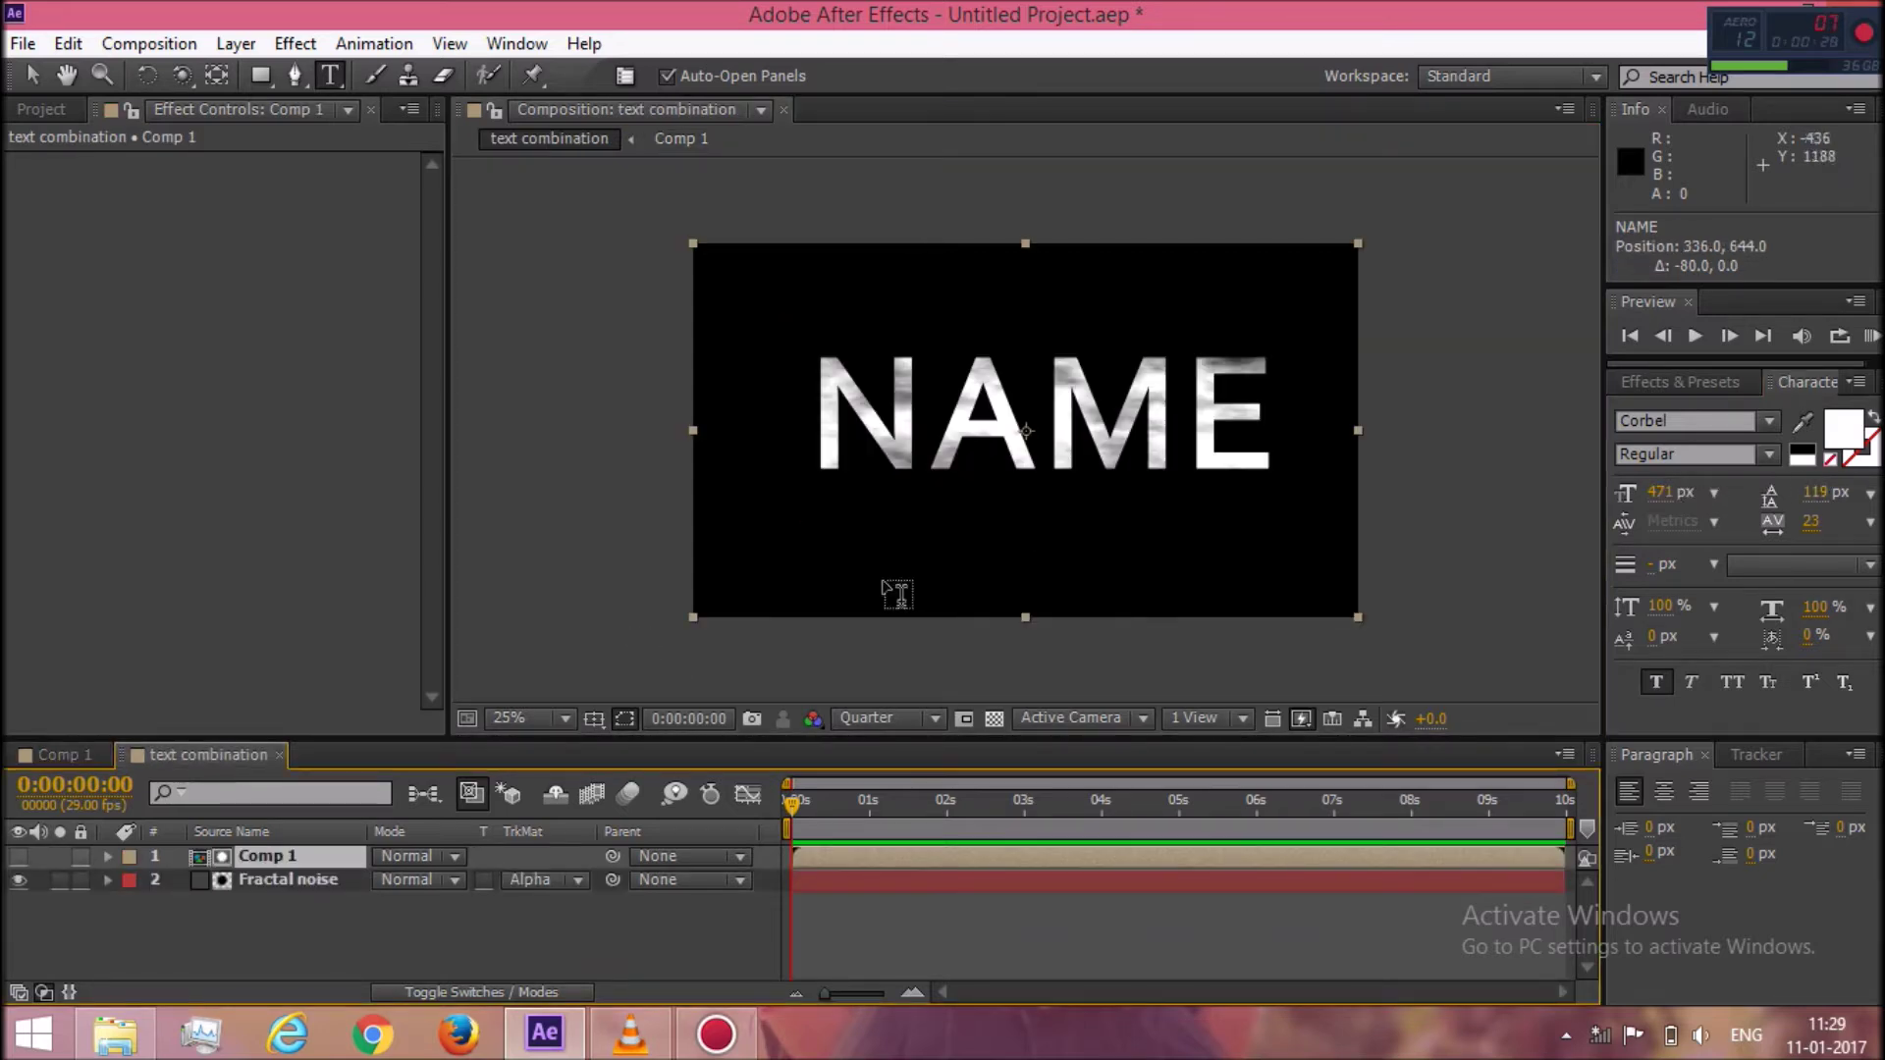
pyautogui.click(157, 43)
pyautogui.click(172, 71)
# Create a composition named 'main' and drop the text combination comp into it.
pyautogui.write('main')
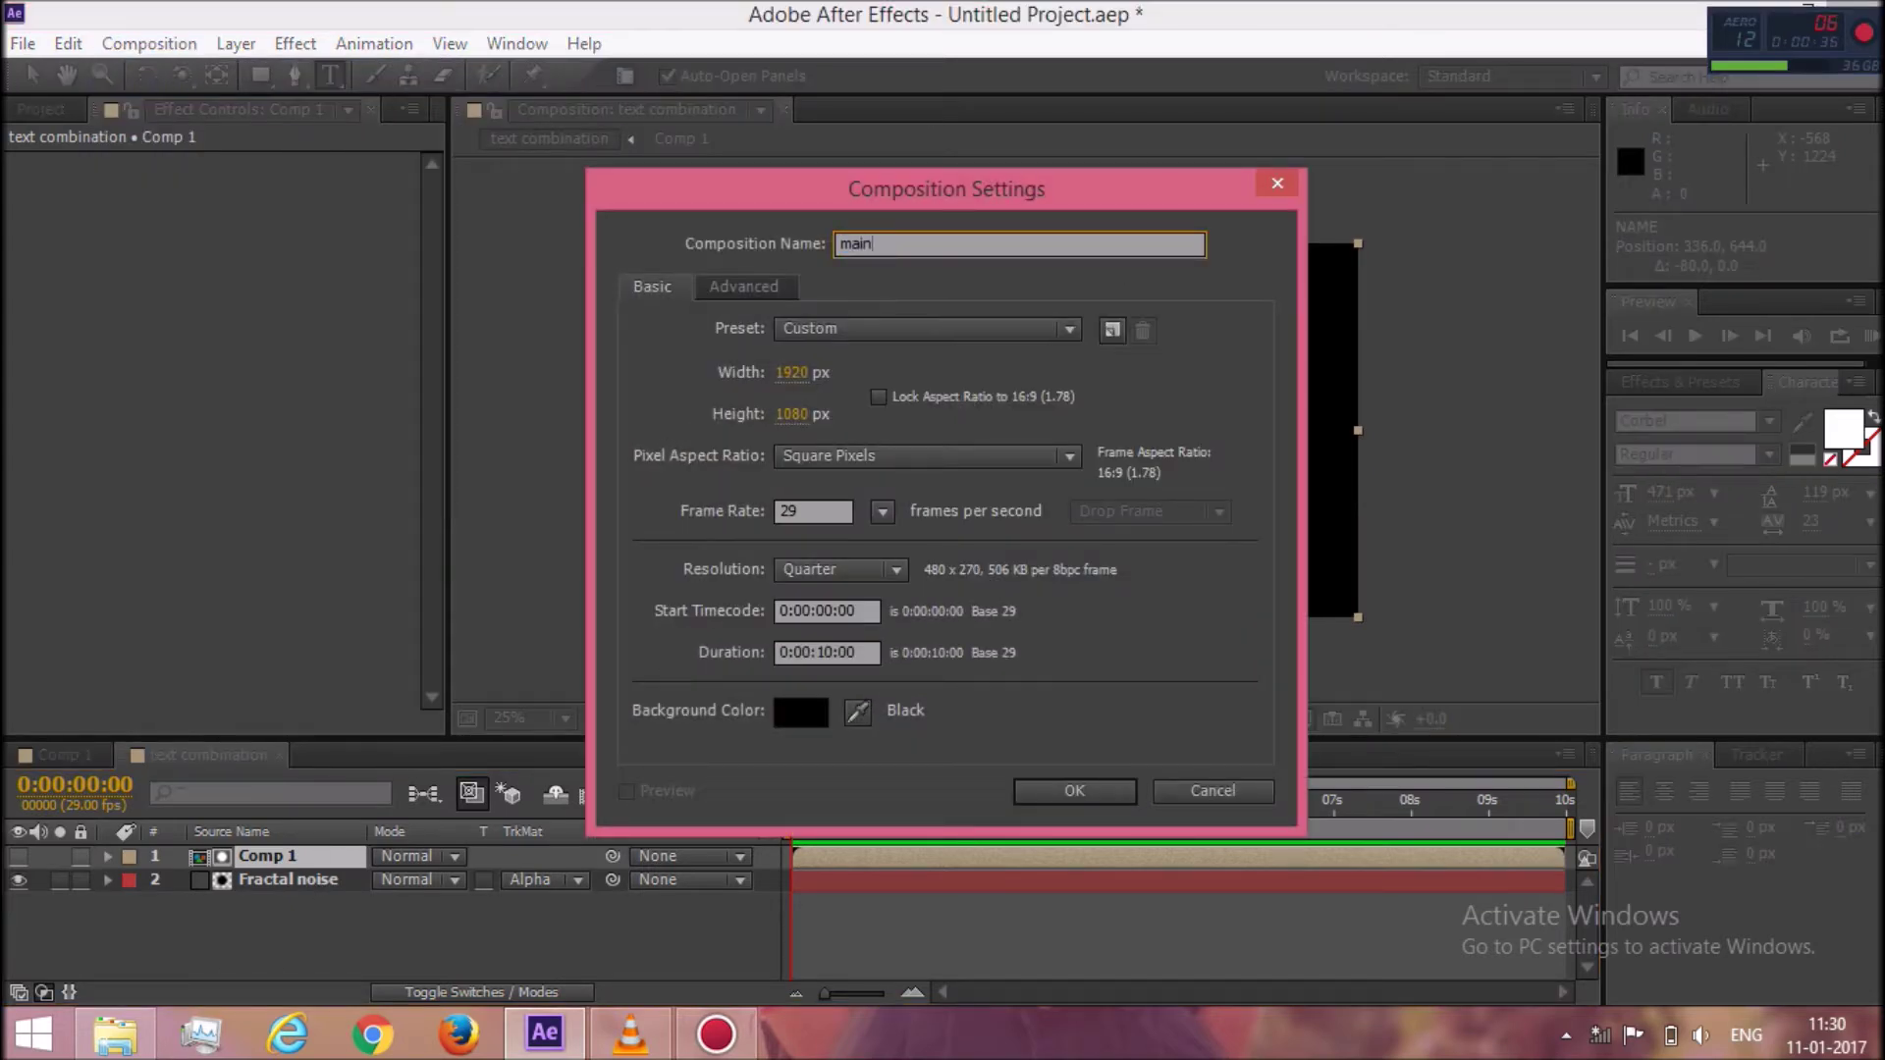
pyautogui.click(1056, 791)
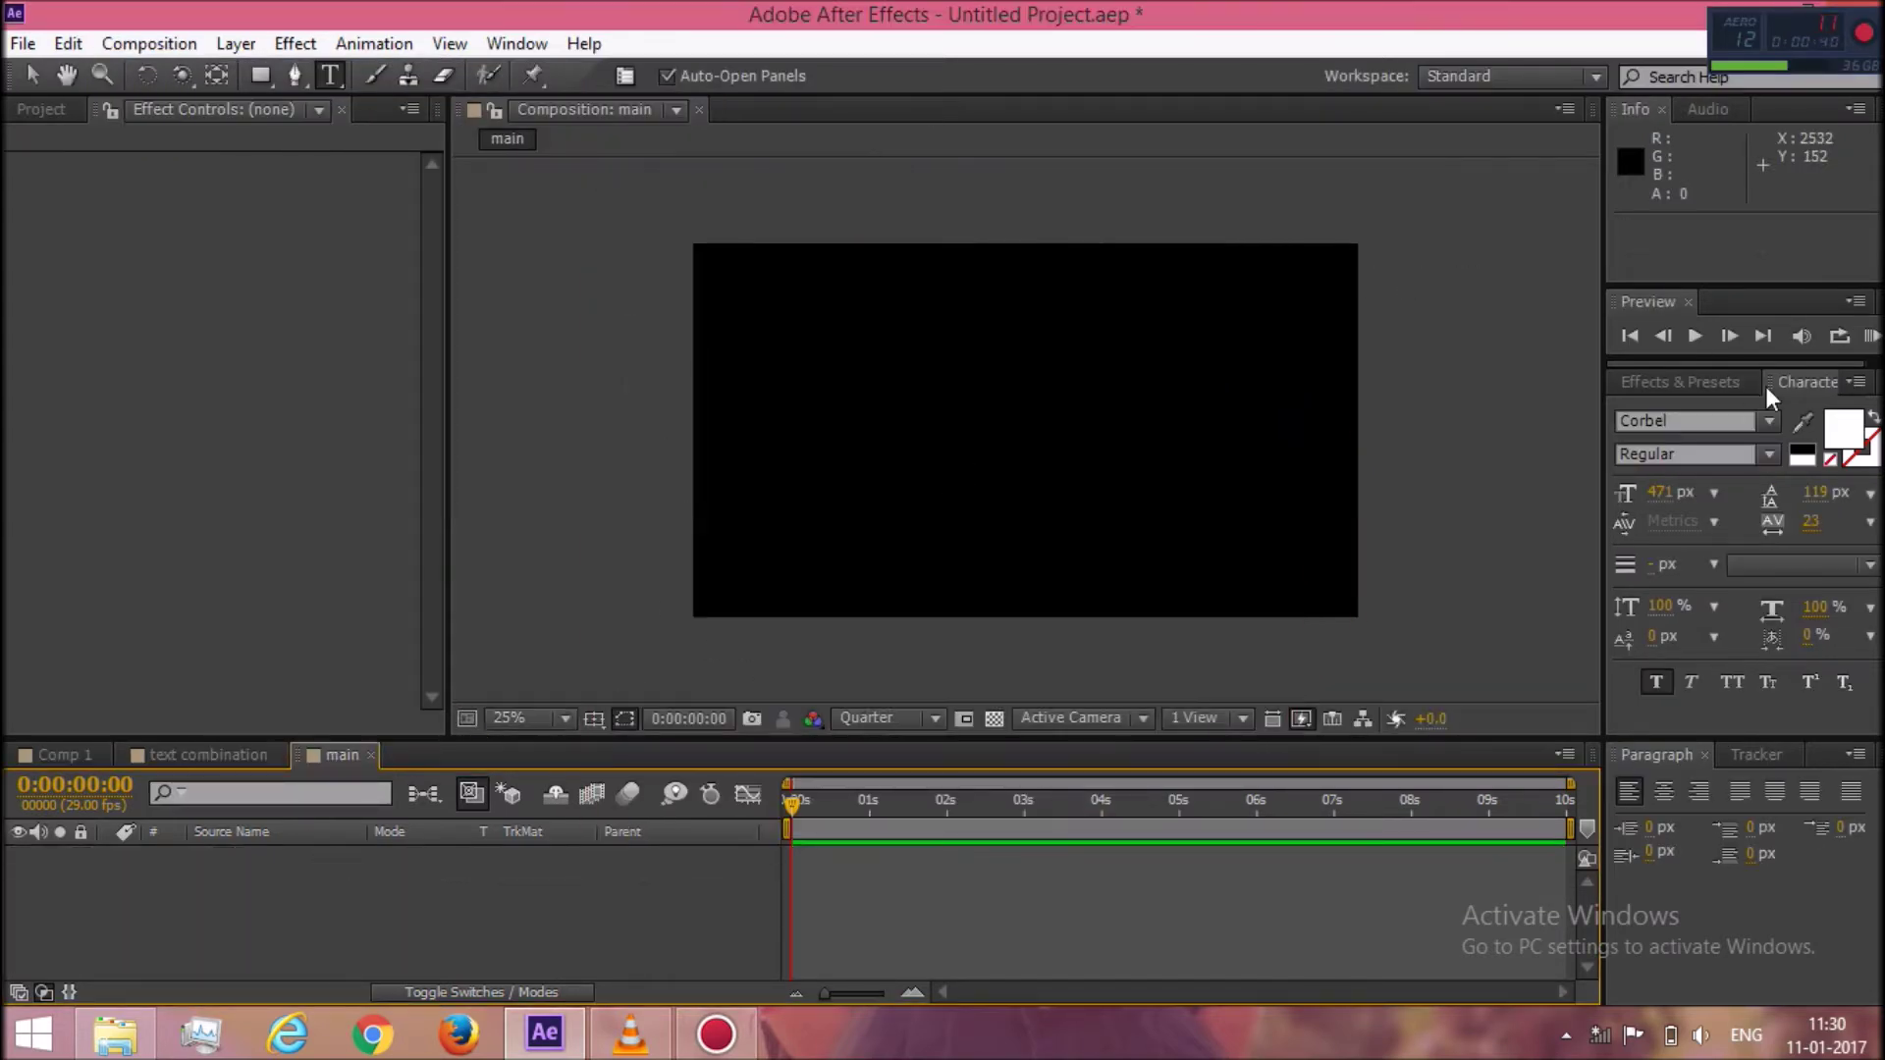
pyautogui.click(1702, 384)
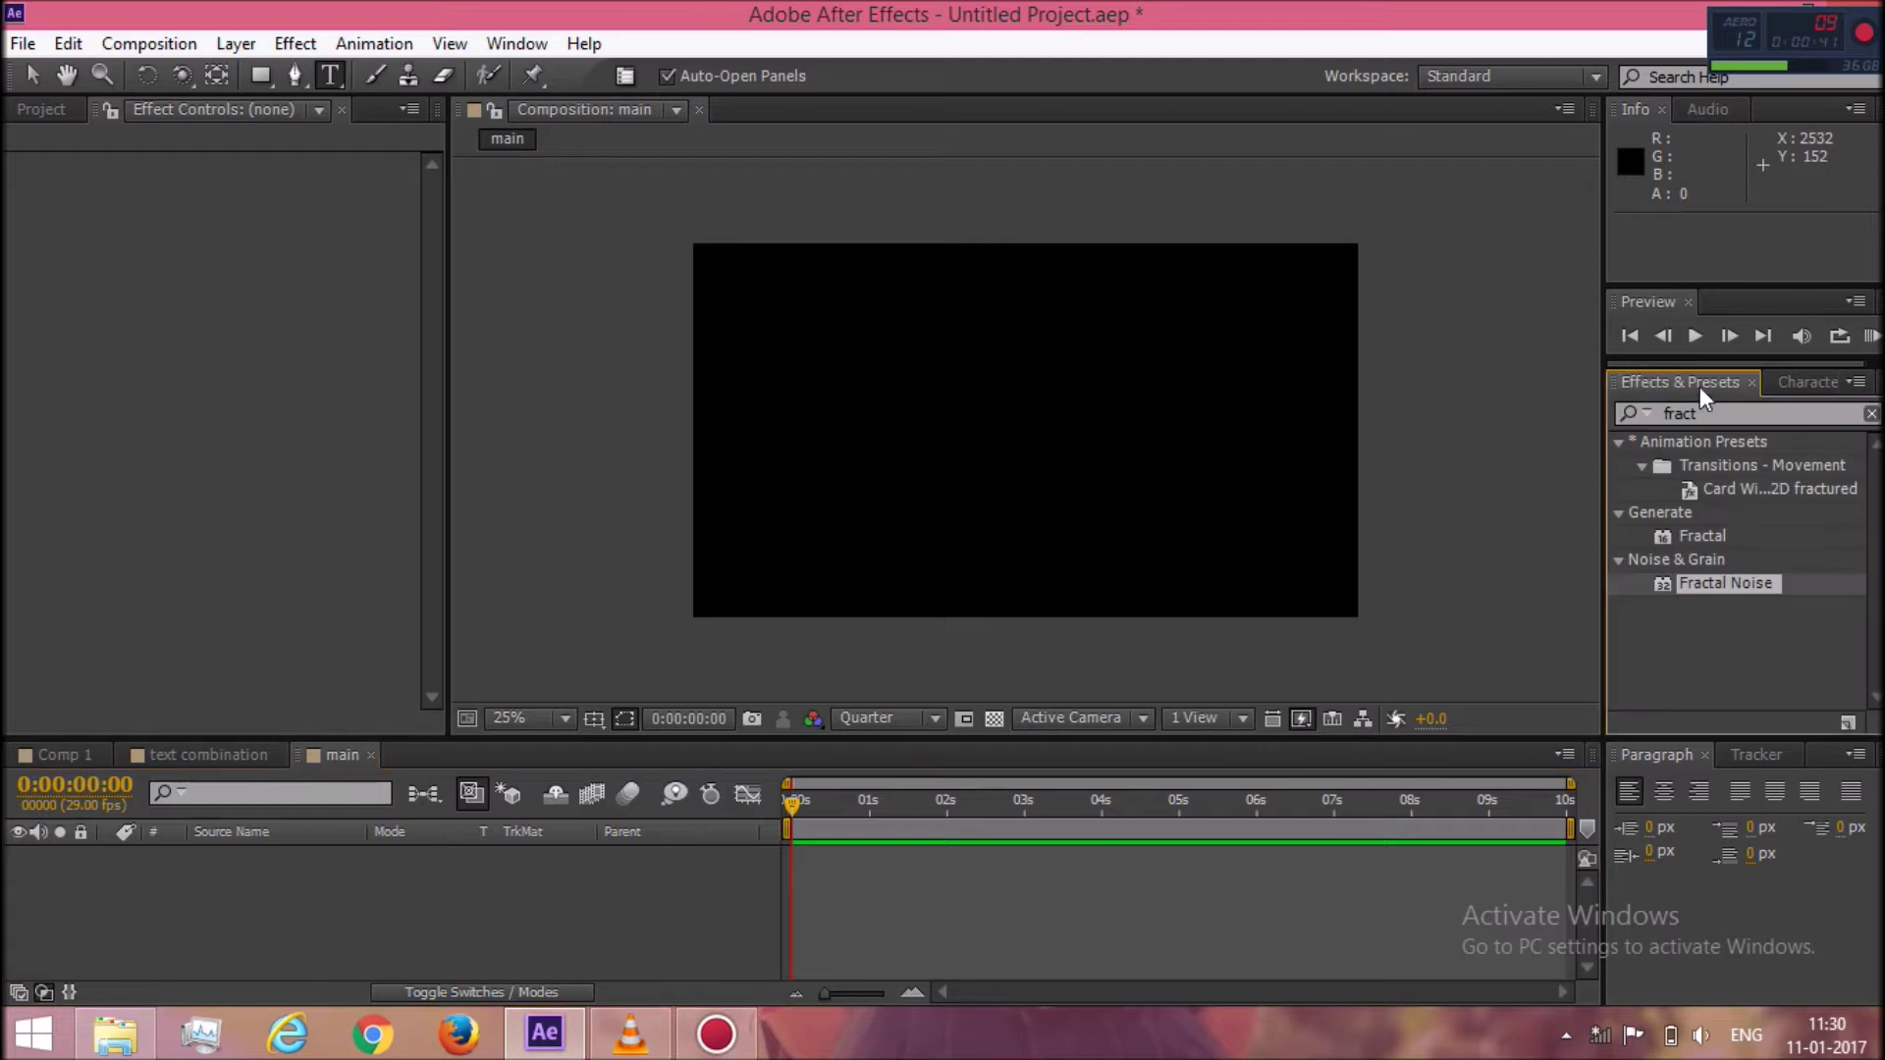
pyautogui.click(54, 113)
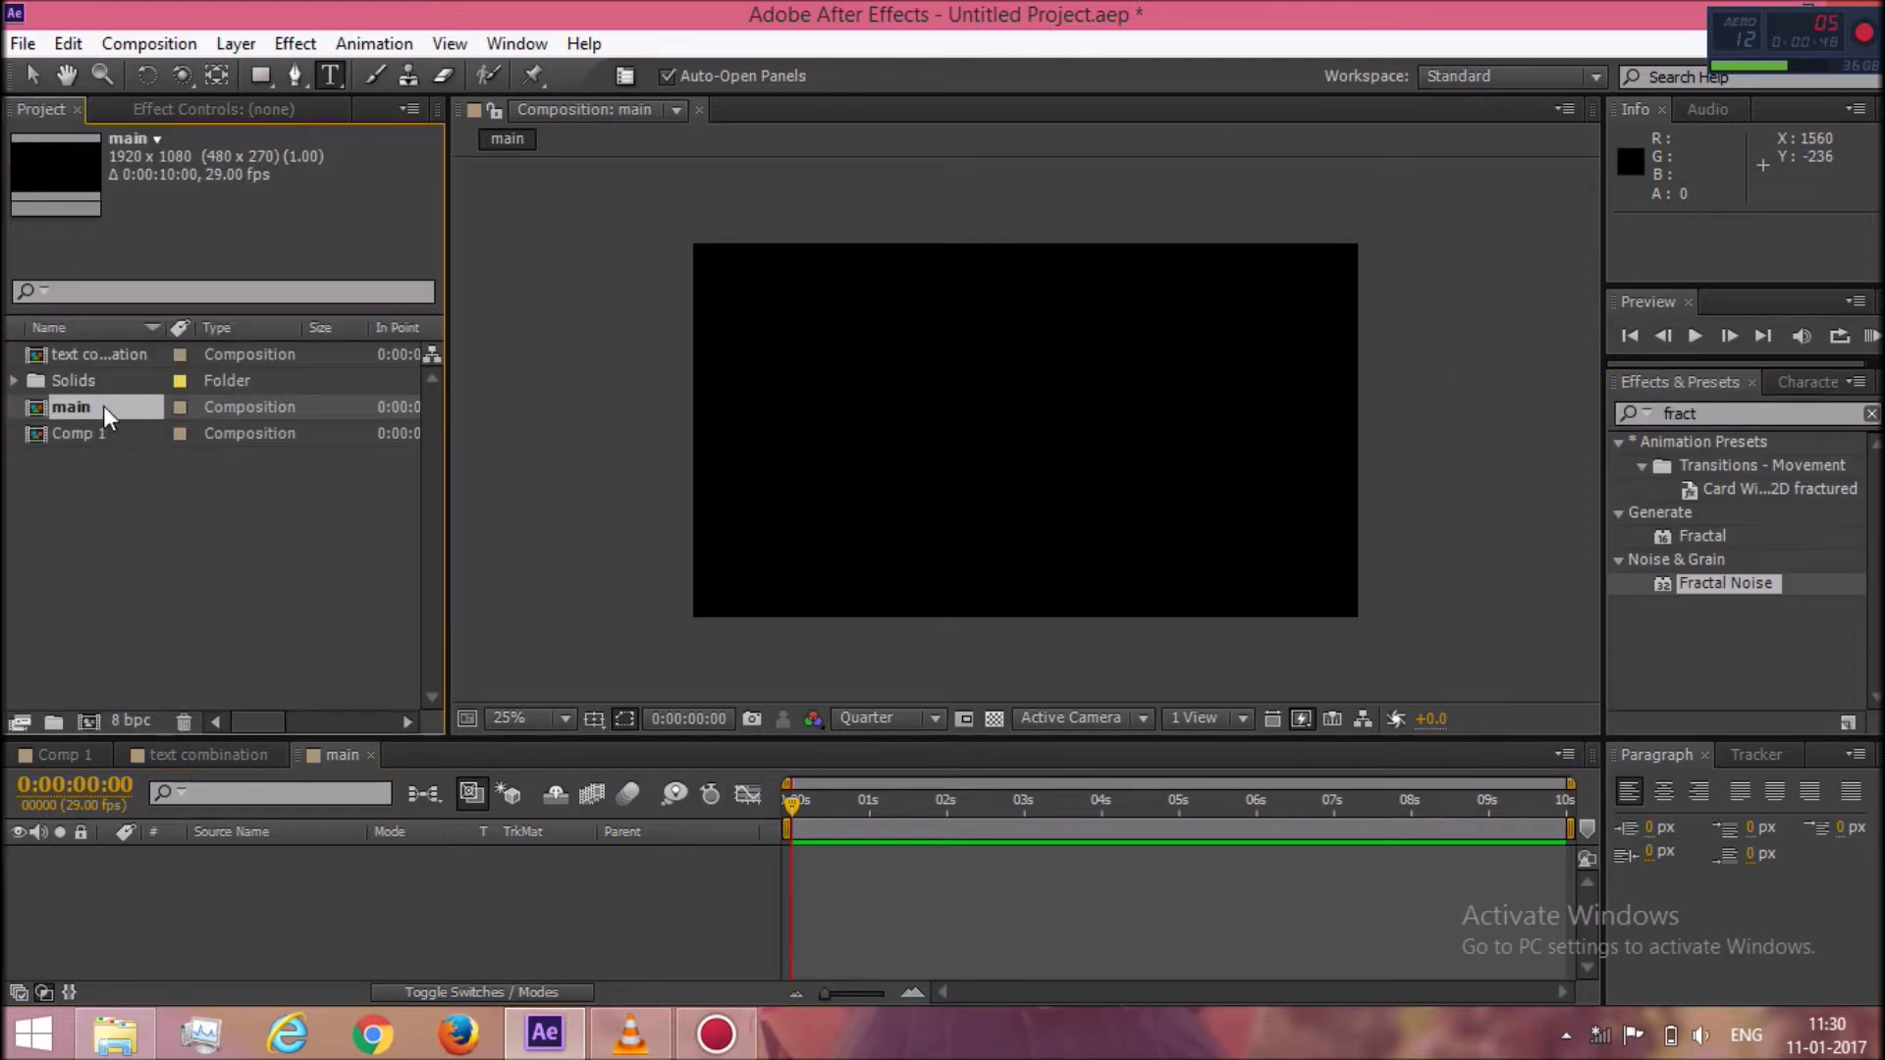
pyautogui.moveTo(103, 350); pyautogui.dragTo(187, 860)
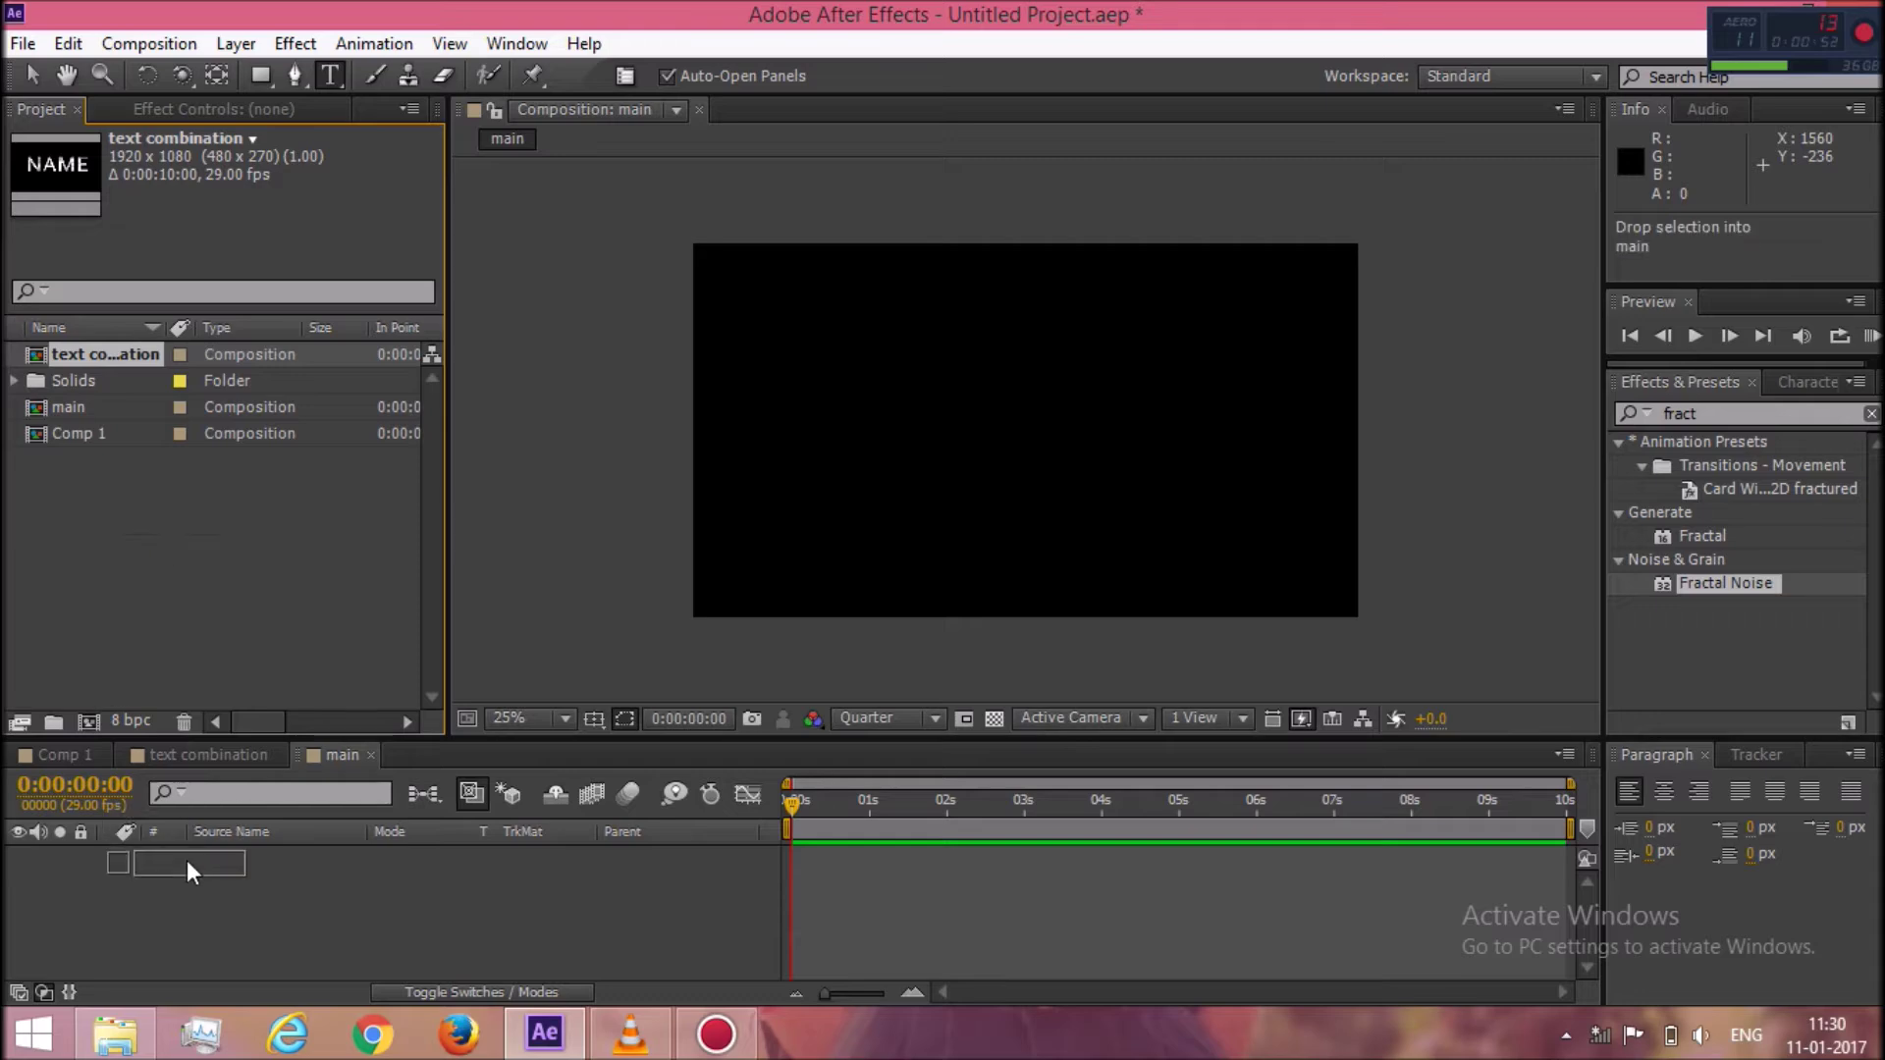
pyautogui.click(240, 42)
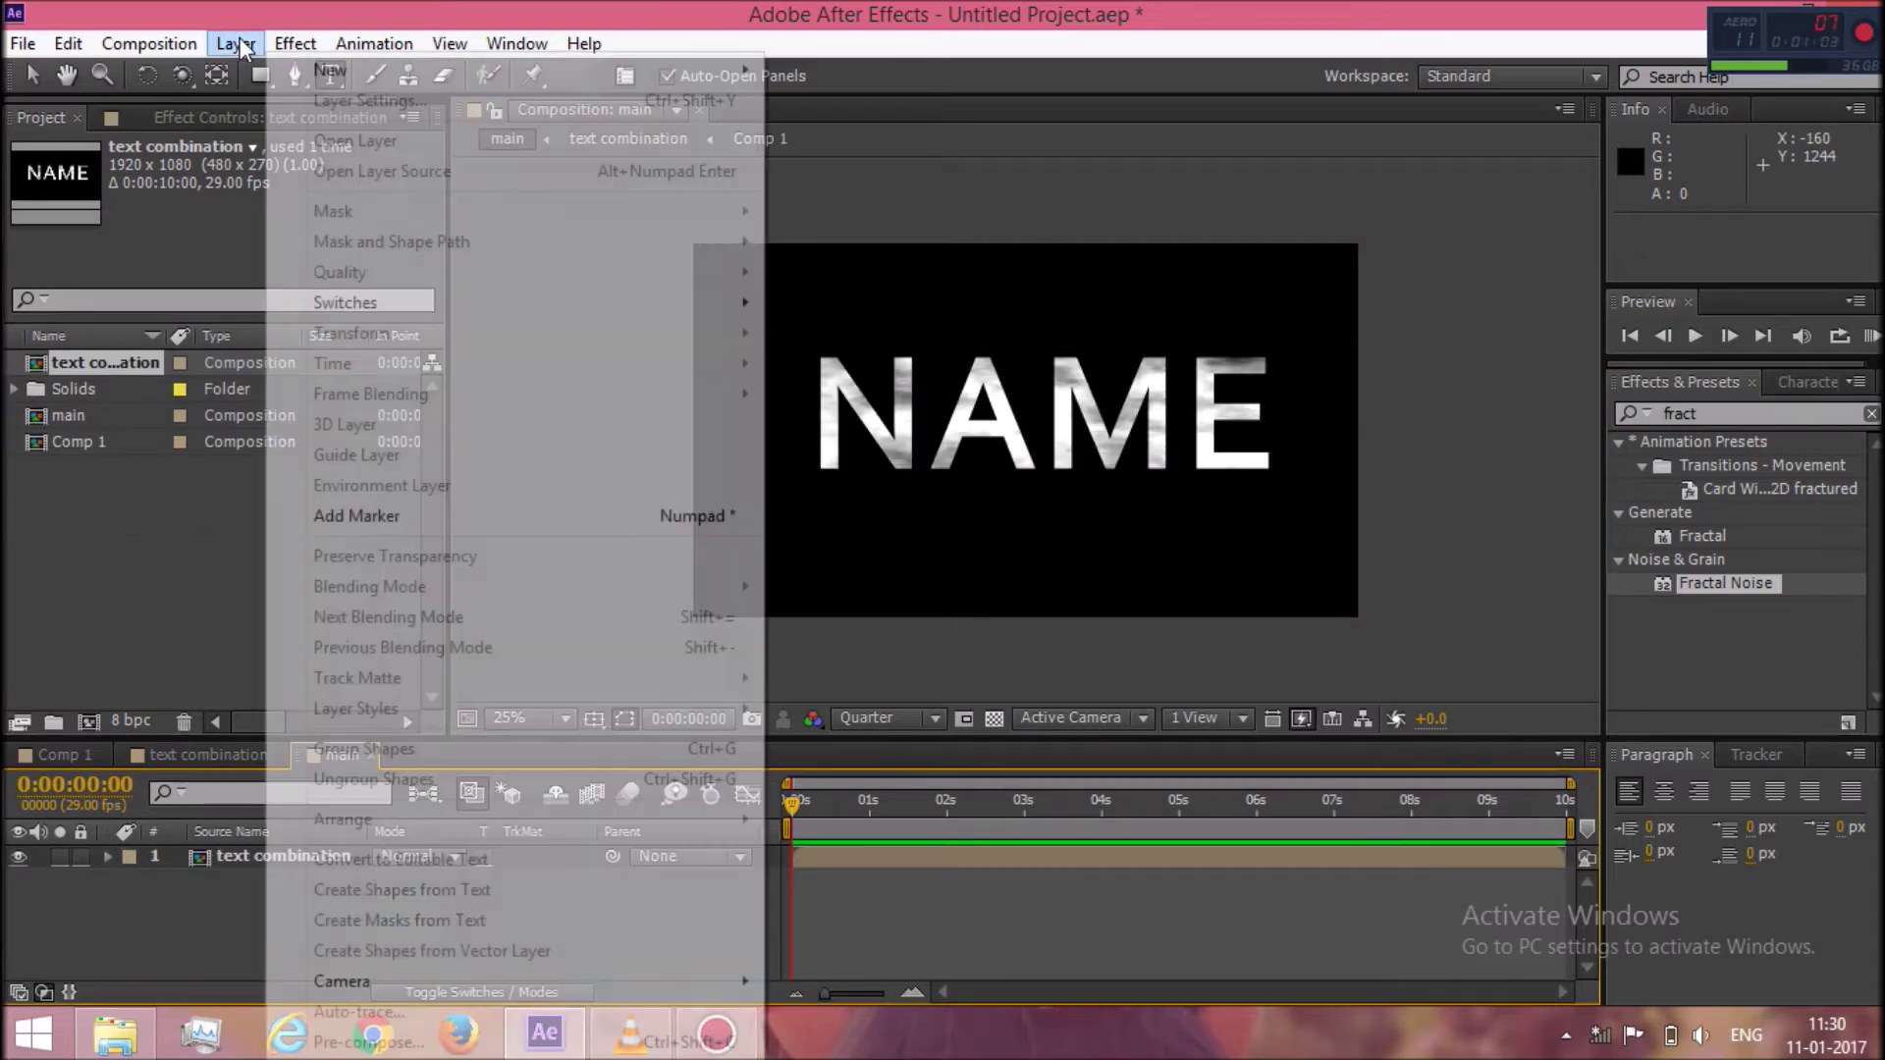
# Add an adjustment layer to main and apply Slider Control to it.
pyautogui.moveTo(494, 67)
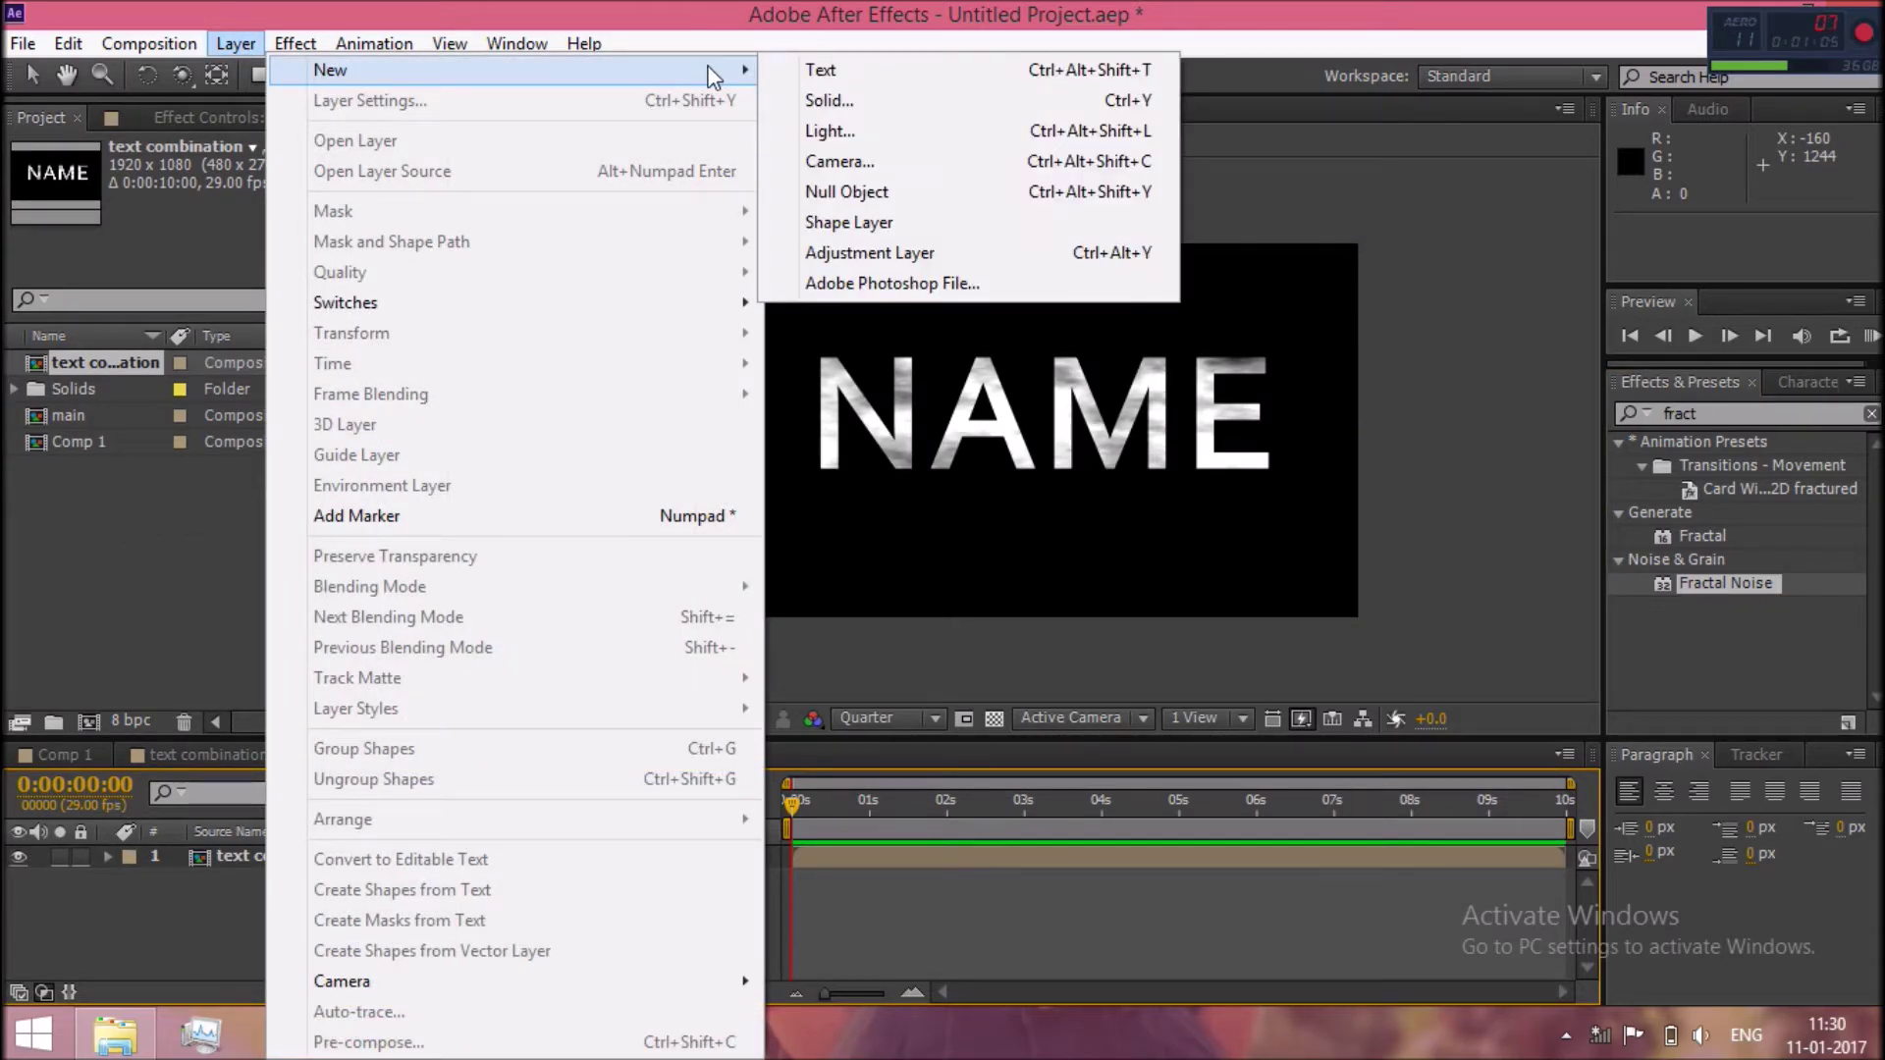
pyautogui.click(859, 253)
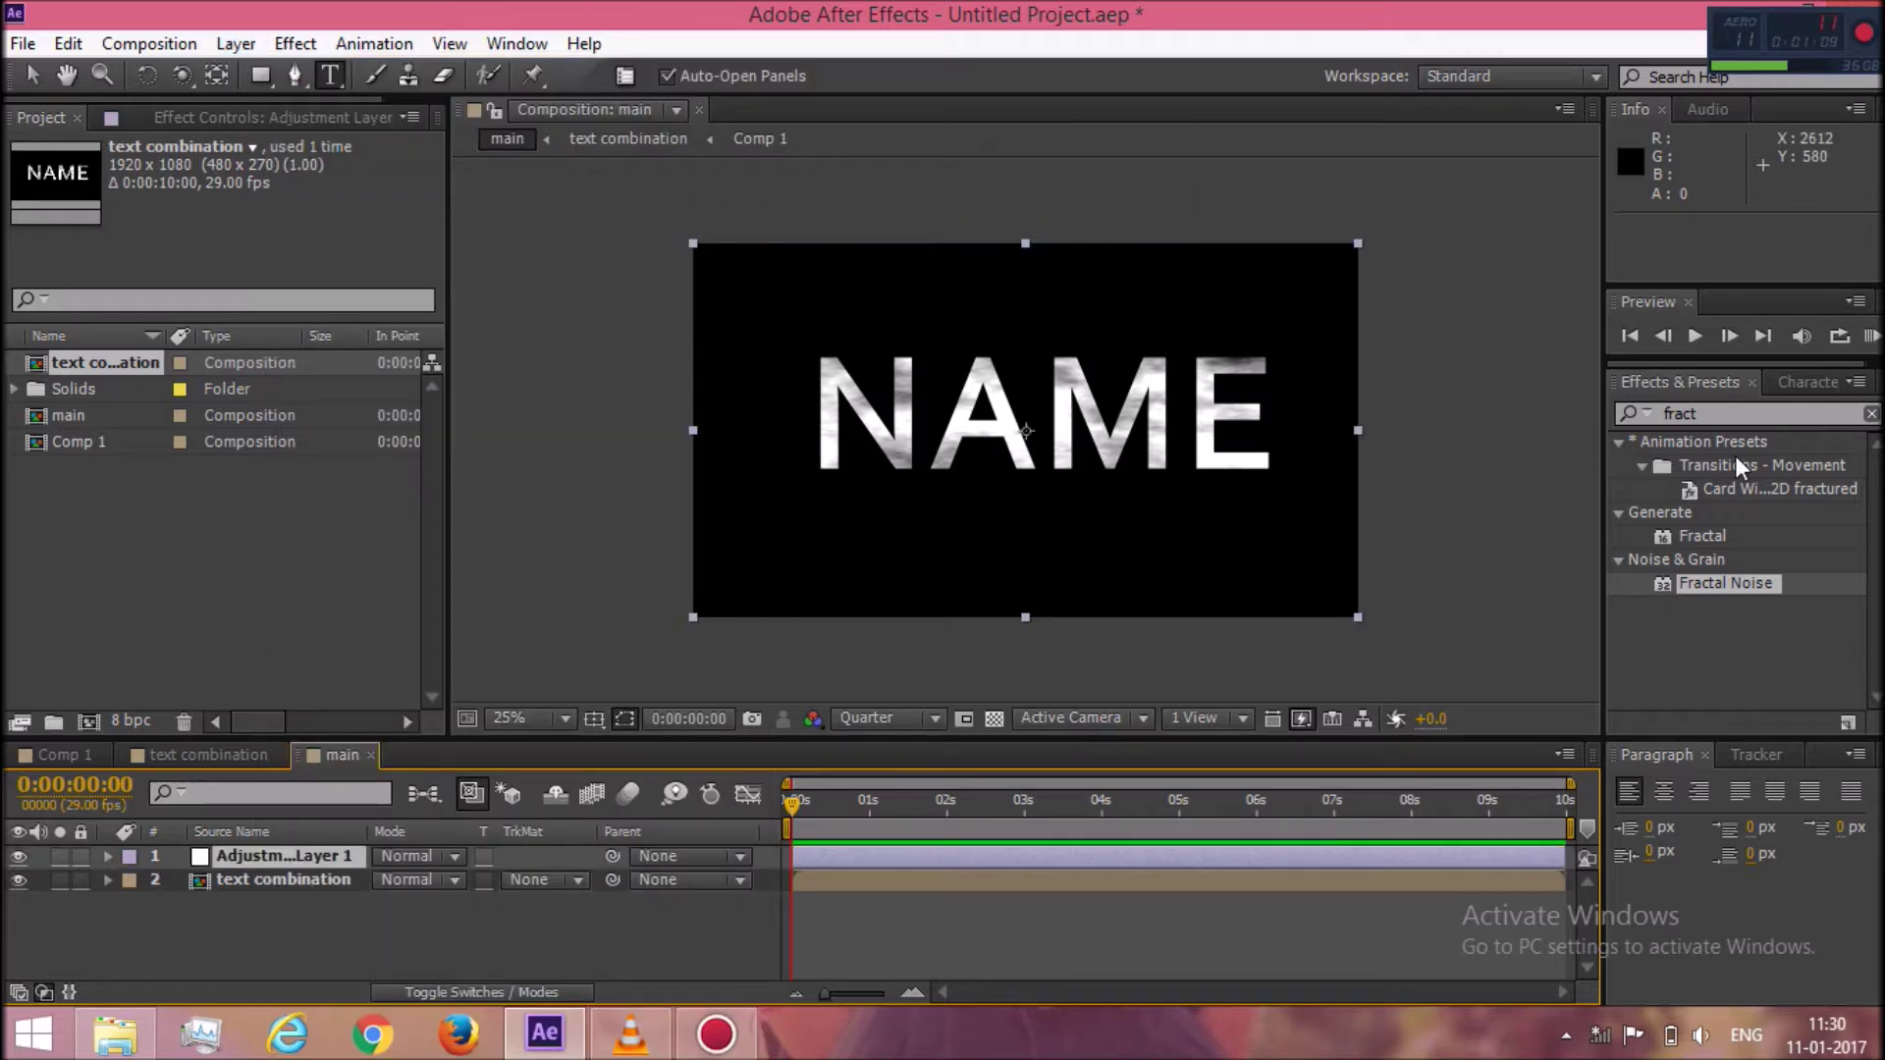
pyautogui.moveTo(1724, 413); pyautogui.dragTo(1649, 411)
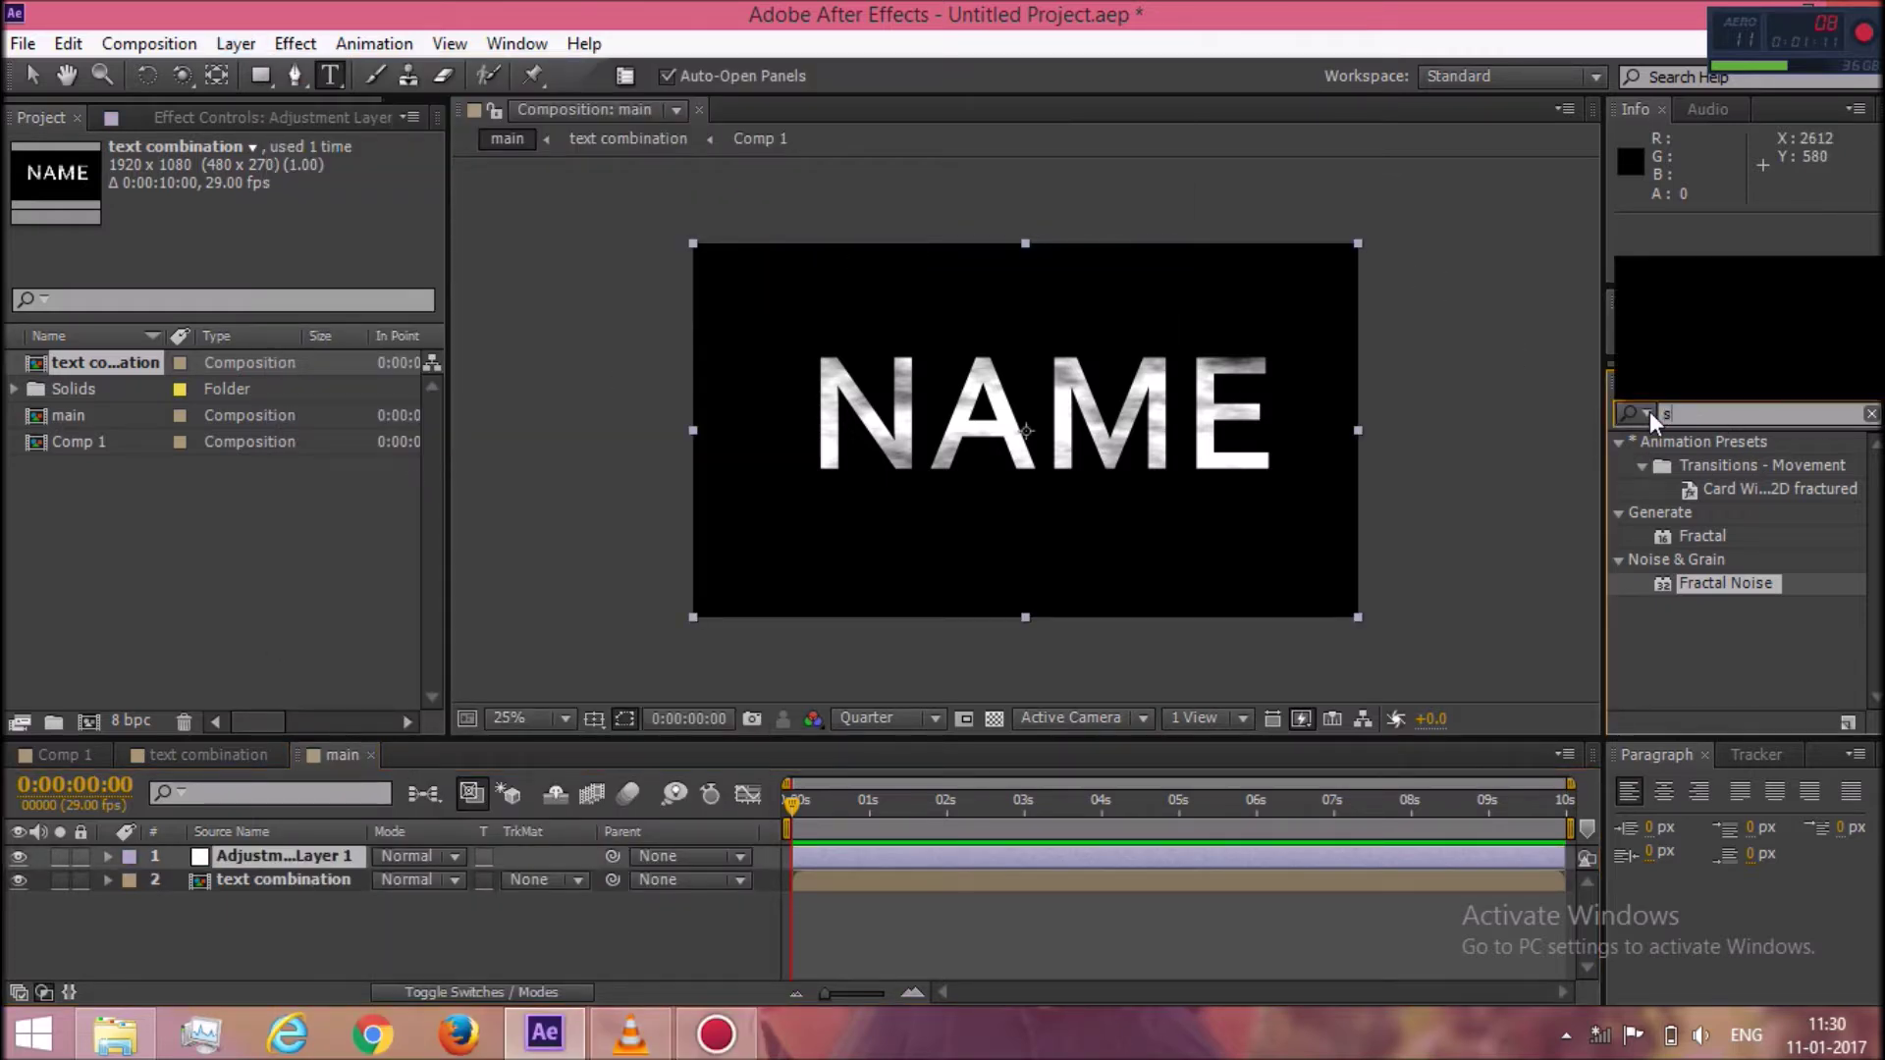
pyautogui.write('slider')
pyautogui.moveTo(1722, 461)
pyautogui.mouseDown()
pyautogui.moveTo(540, 793)
pyautogui.moveTo(257, 850)
pyautogui.mouseUp()
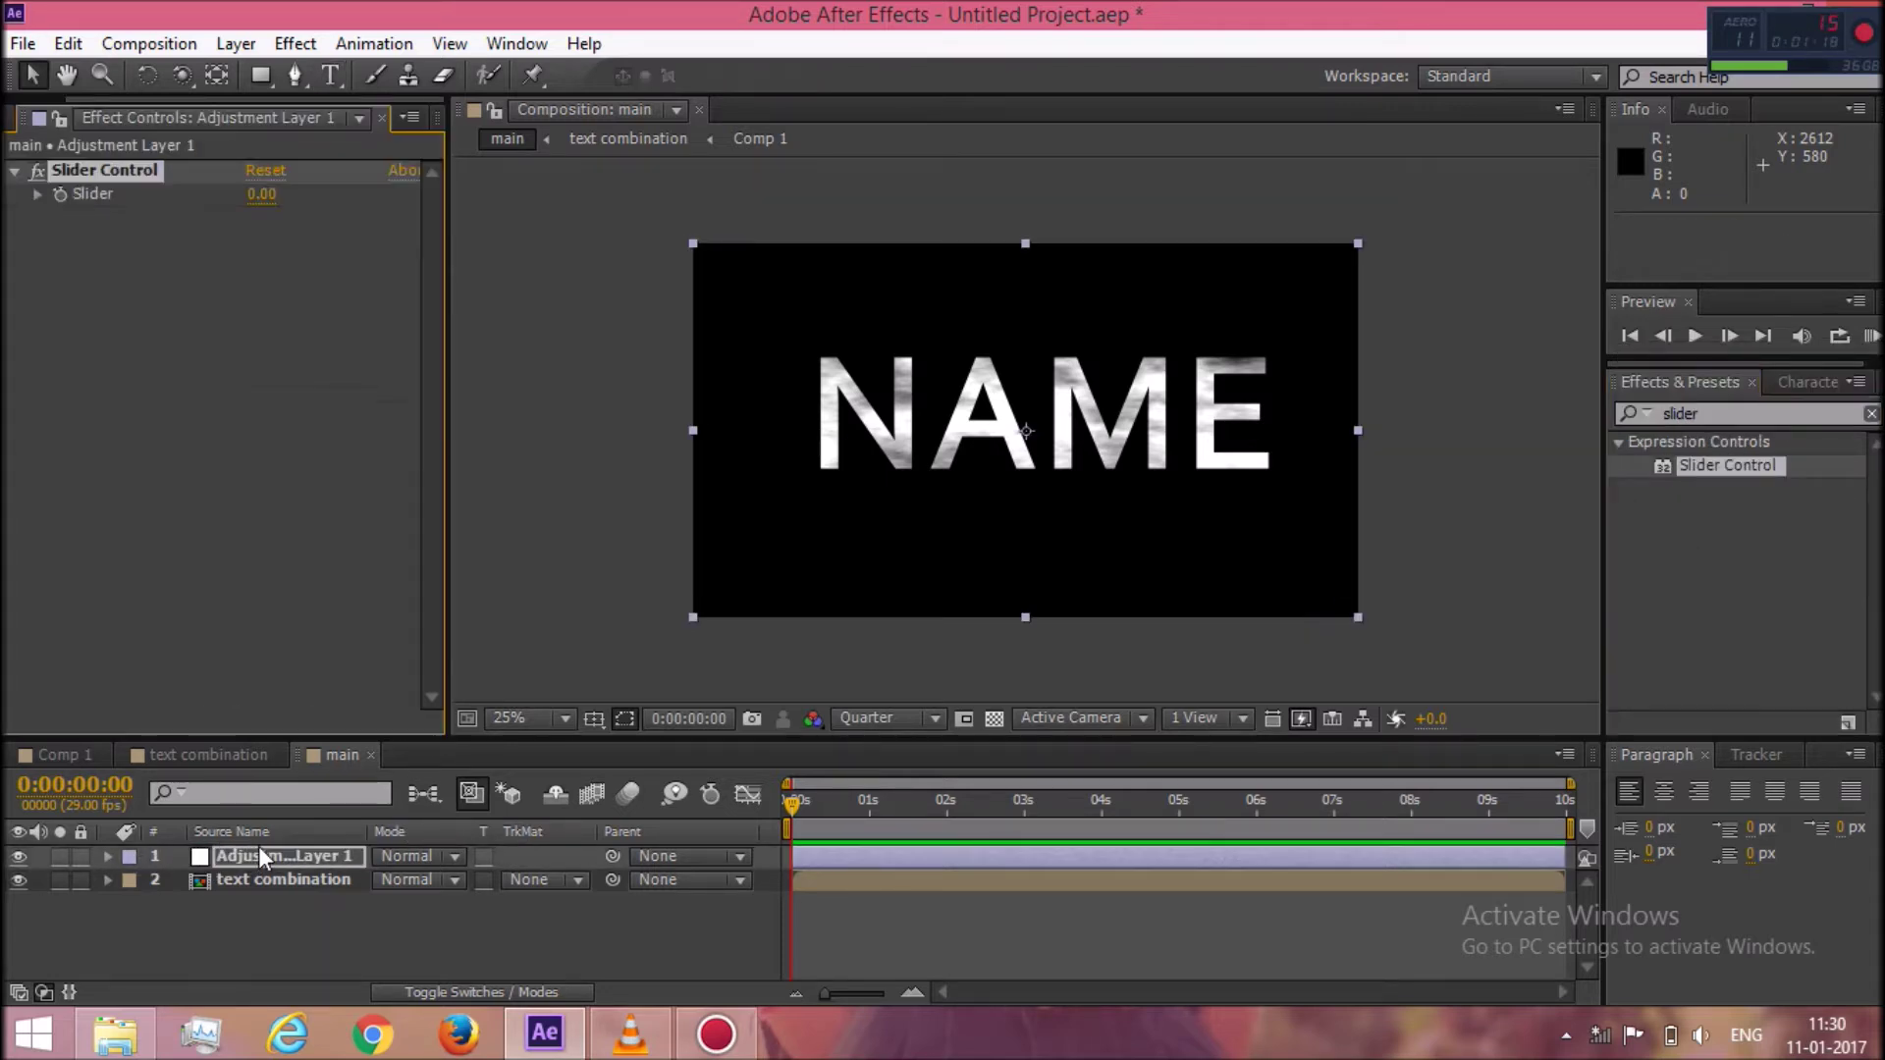
# Check the Slider value range, leaving it at 0.00, then search effects for 'angle'.
pyautogui.click(38, 196)
pyautogui.moveTo(81, 234); pyautogui.dragTo(75, 231)
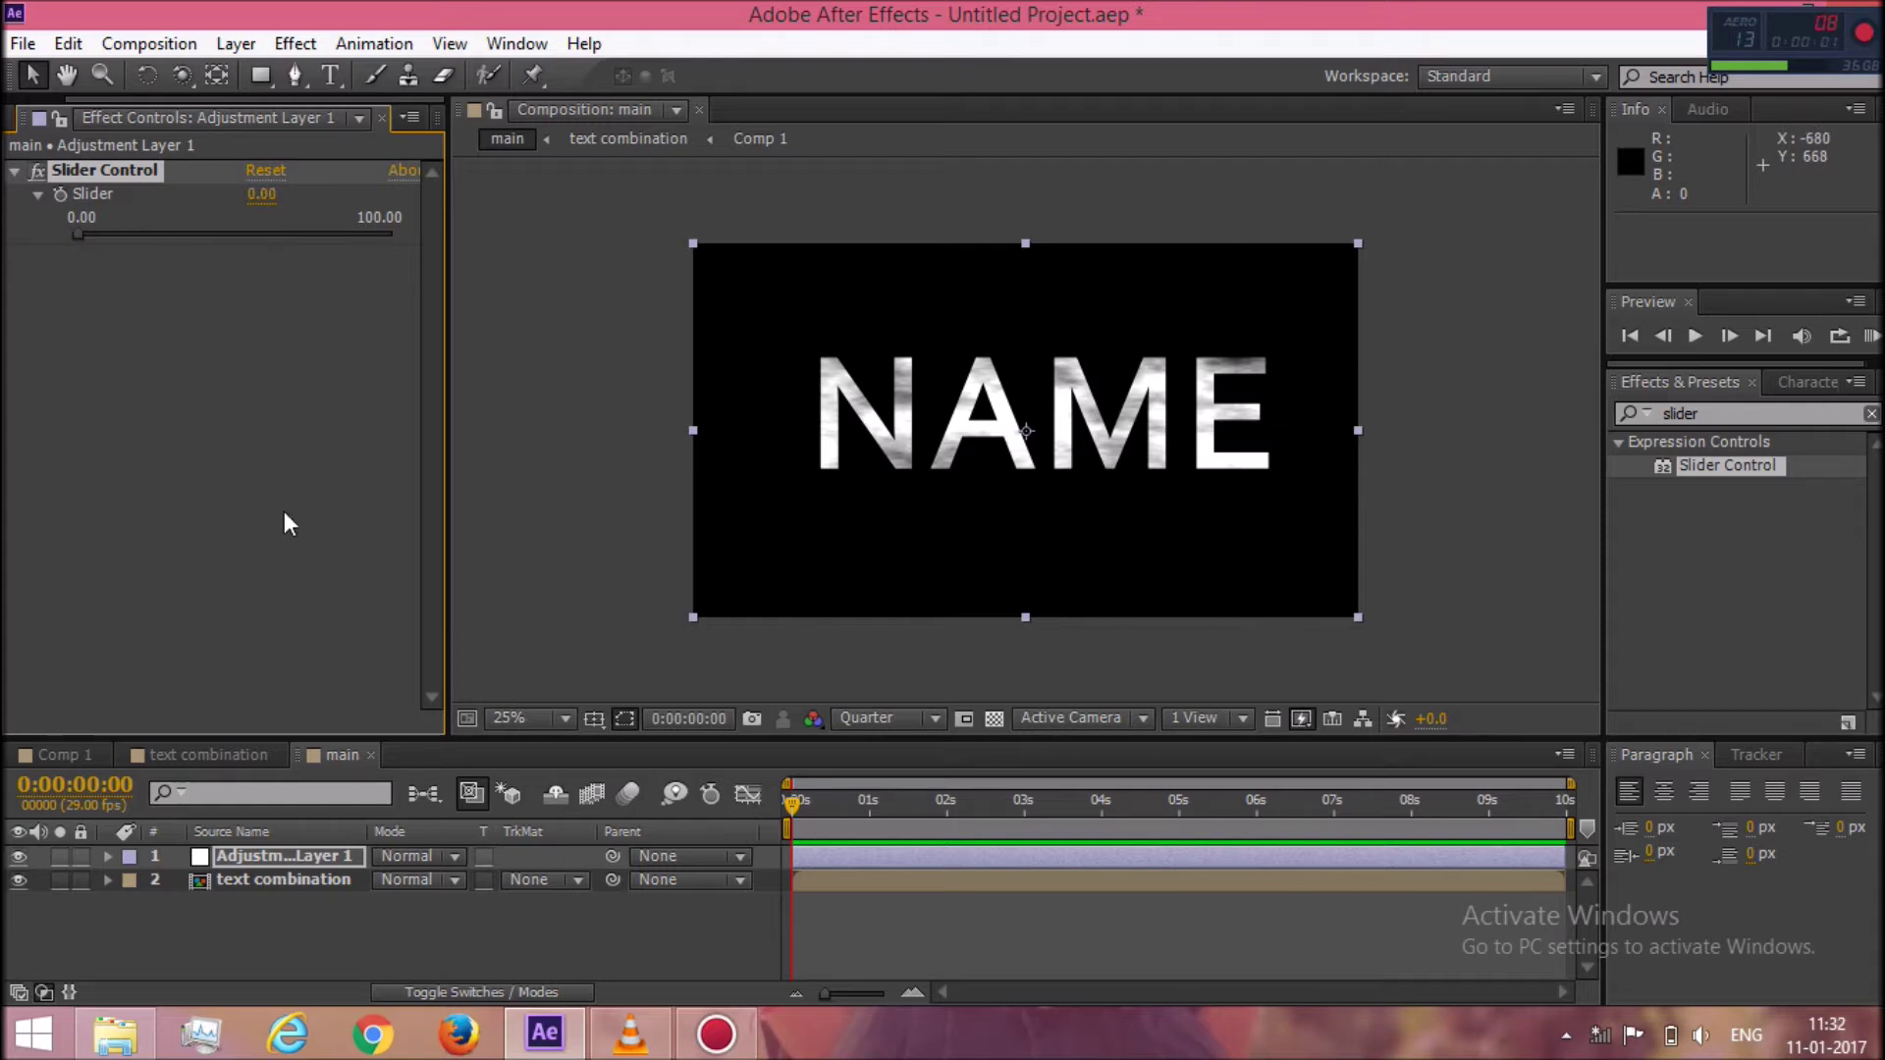
pyautogui.click(14, 171)
pyautogui.hotkey('ctrl', '`')
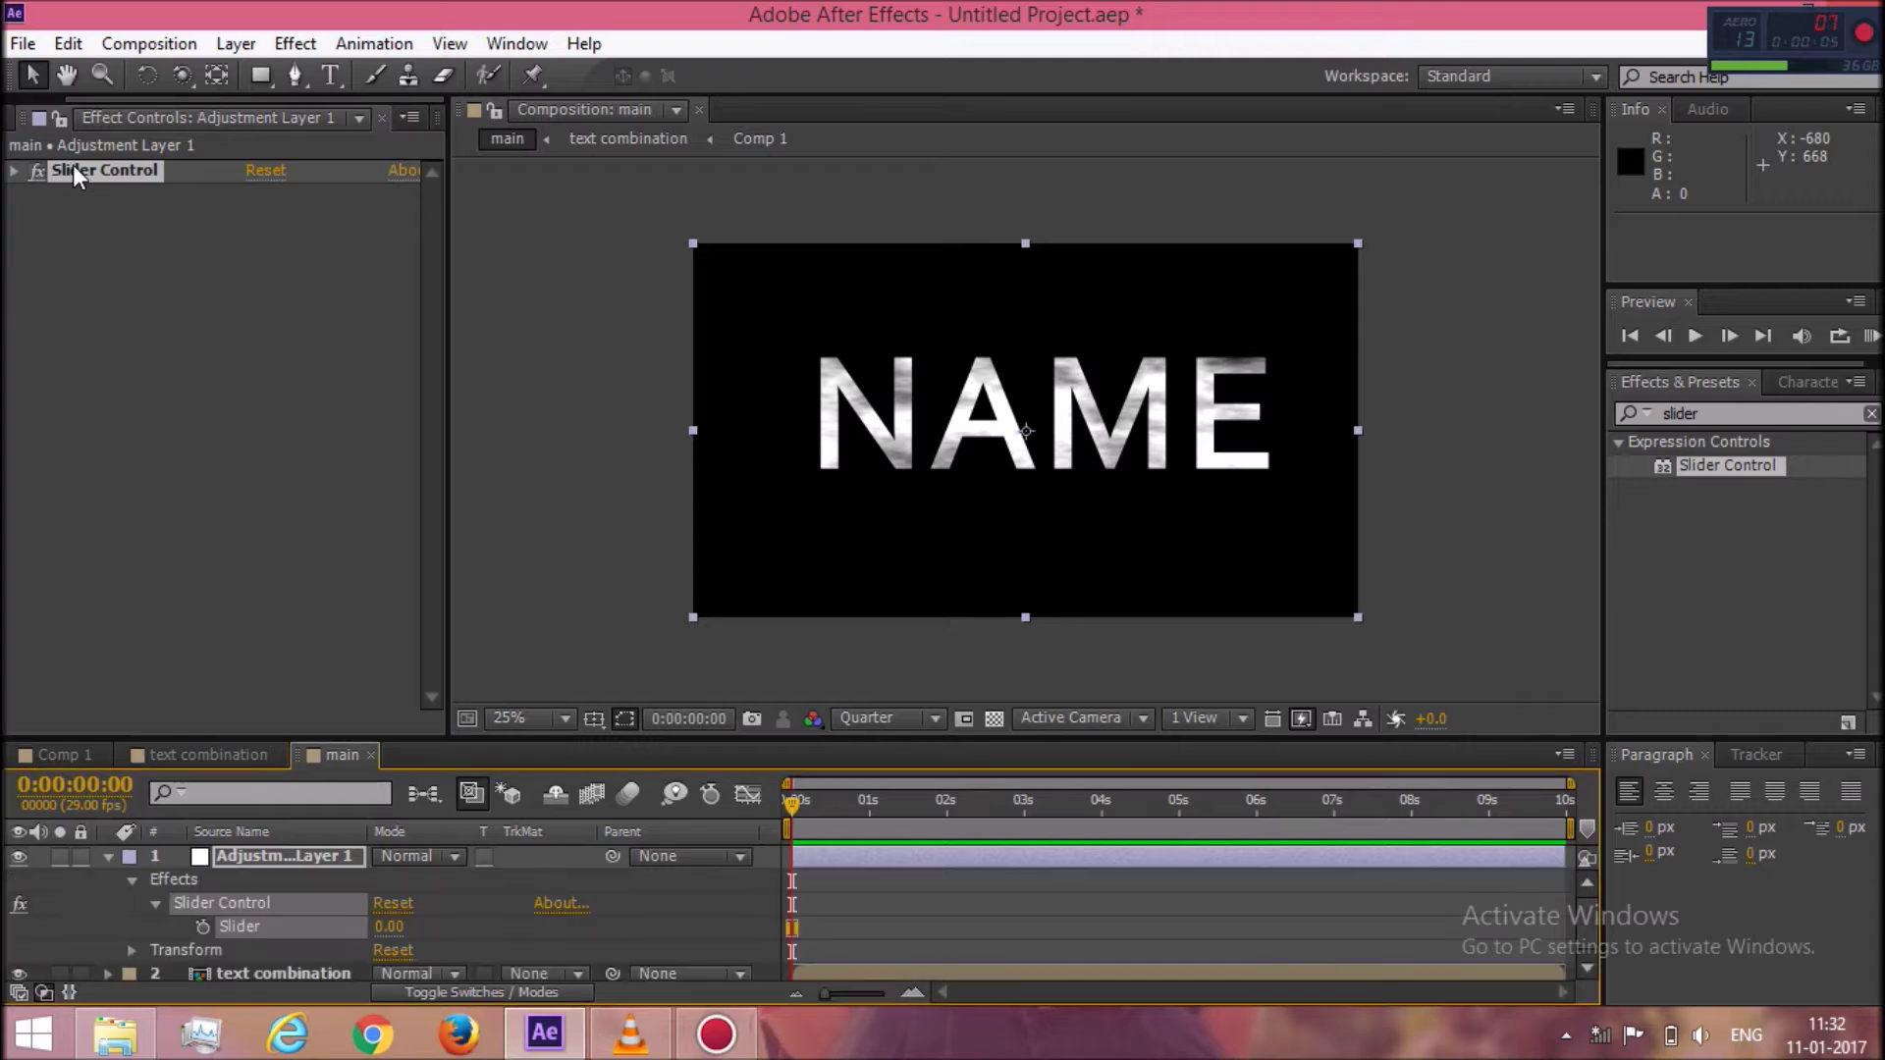
pyautogui.hotkey('ctrl', '`')
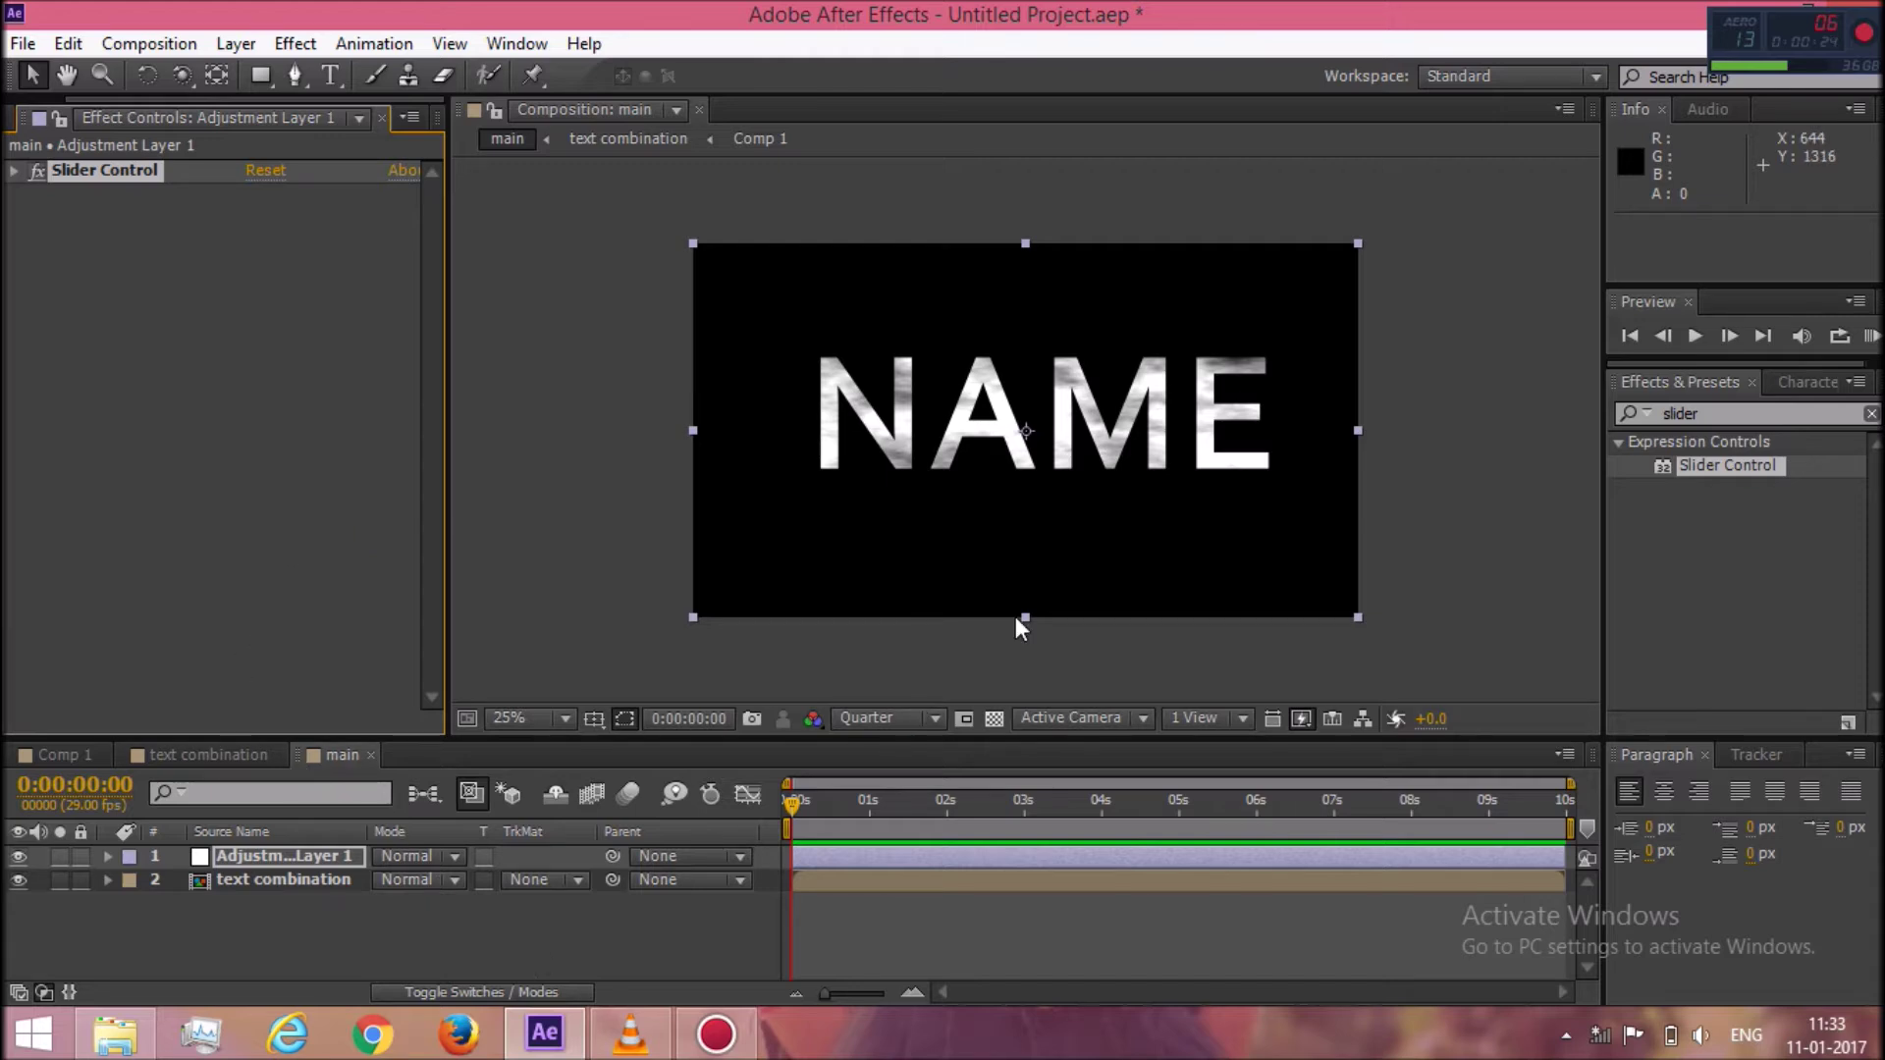
pyautogui.click(1633, 416)
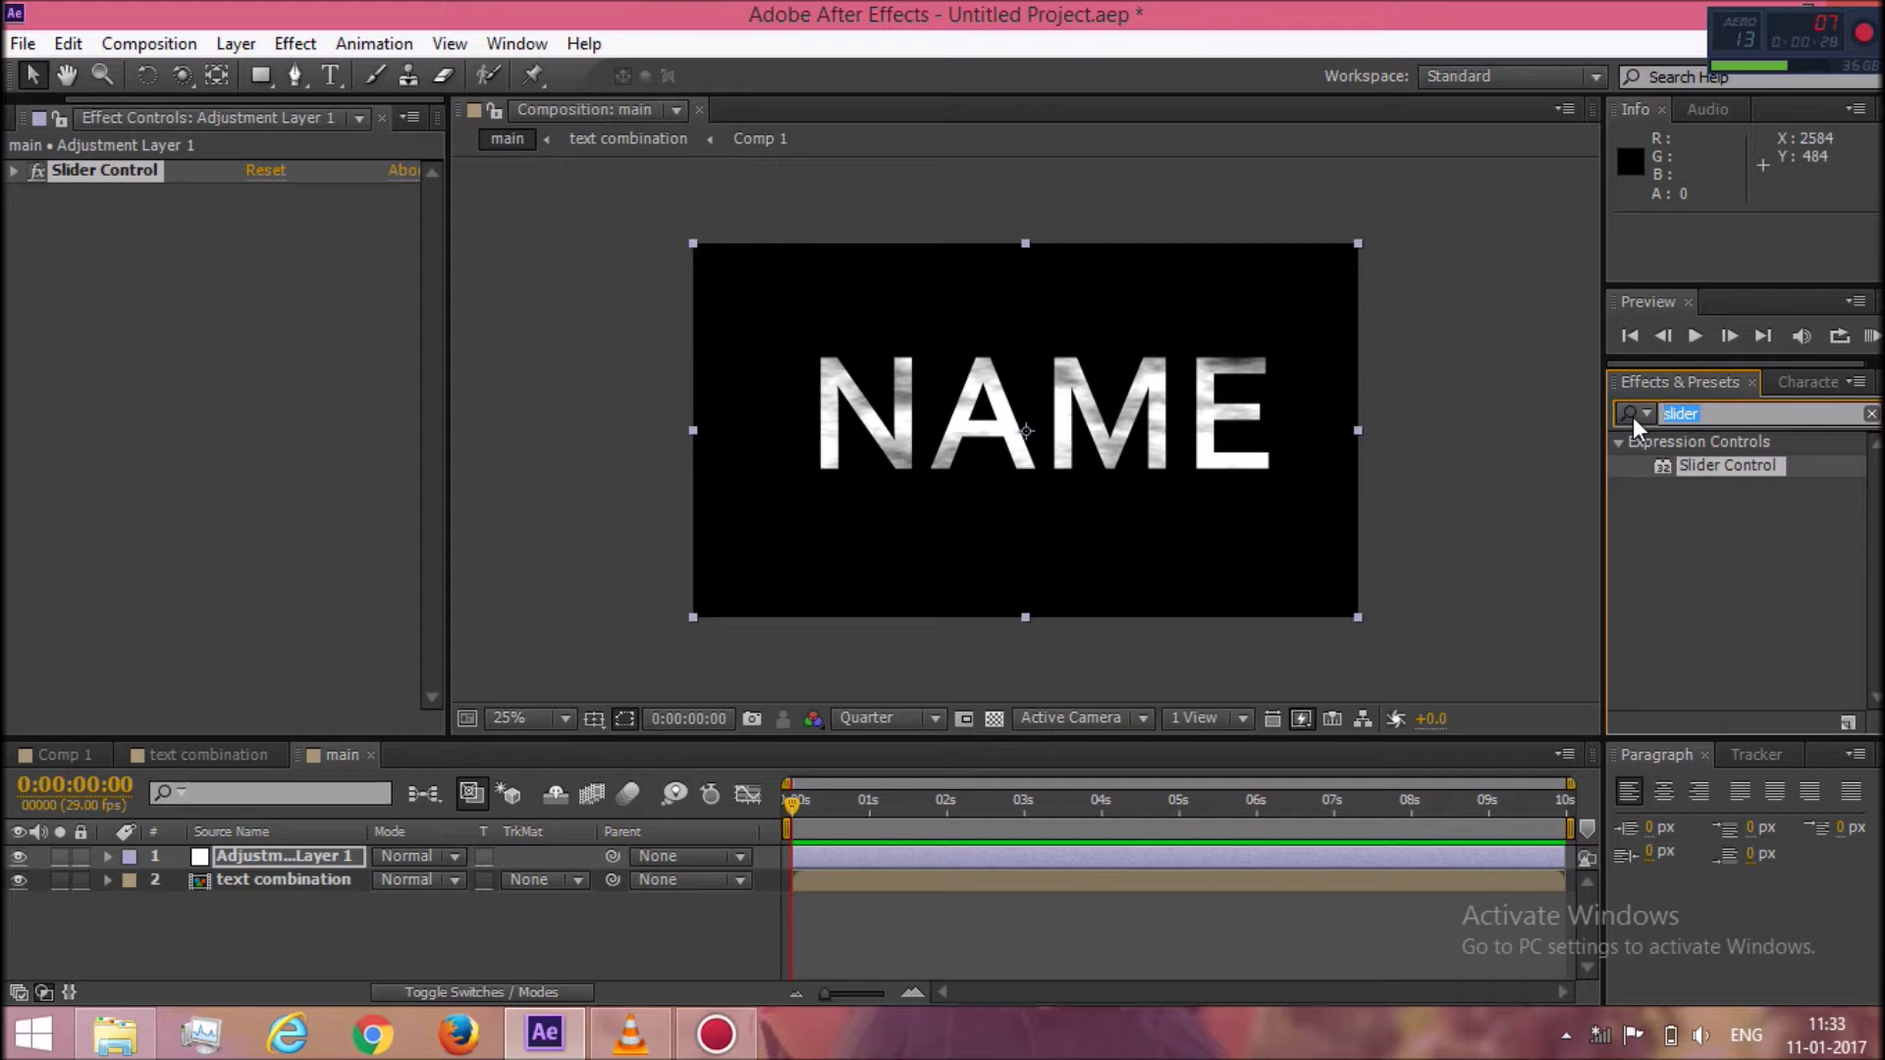
pyautogui.write('angle')
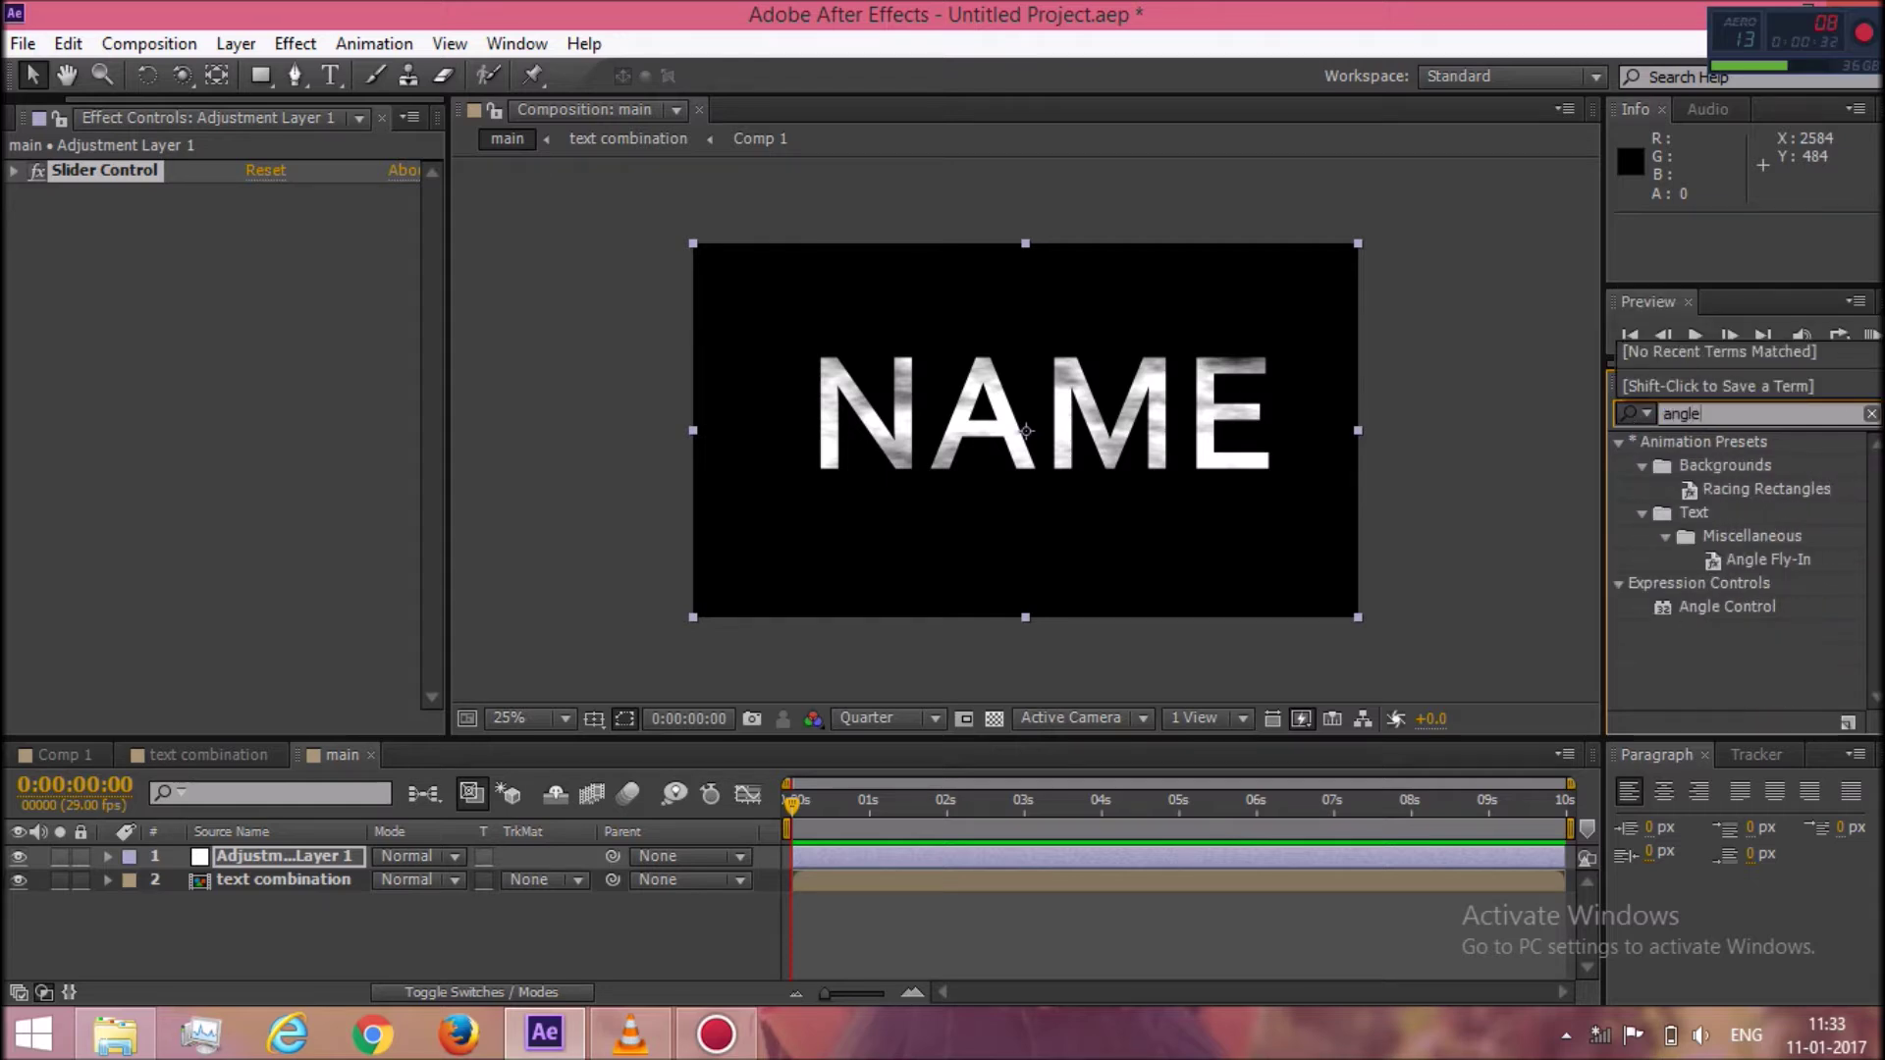
# Add Angle Control below Slider Control on Adjustment Layer 1 and verify it in the timeline.
pyautogui.moveTo(1741, 609); pyautogui.dragTo(143, 260)
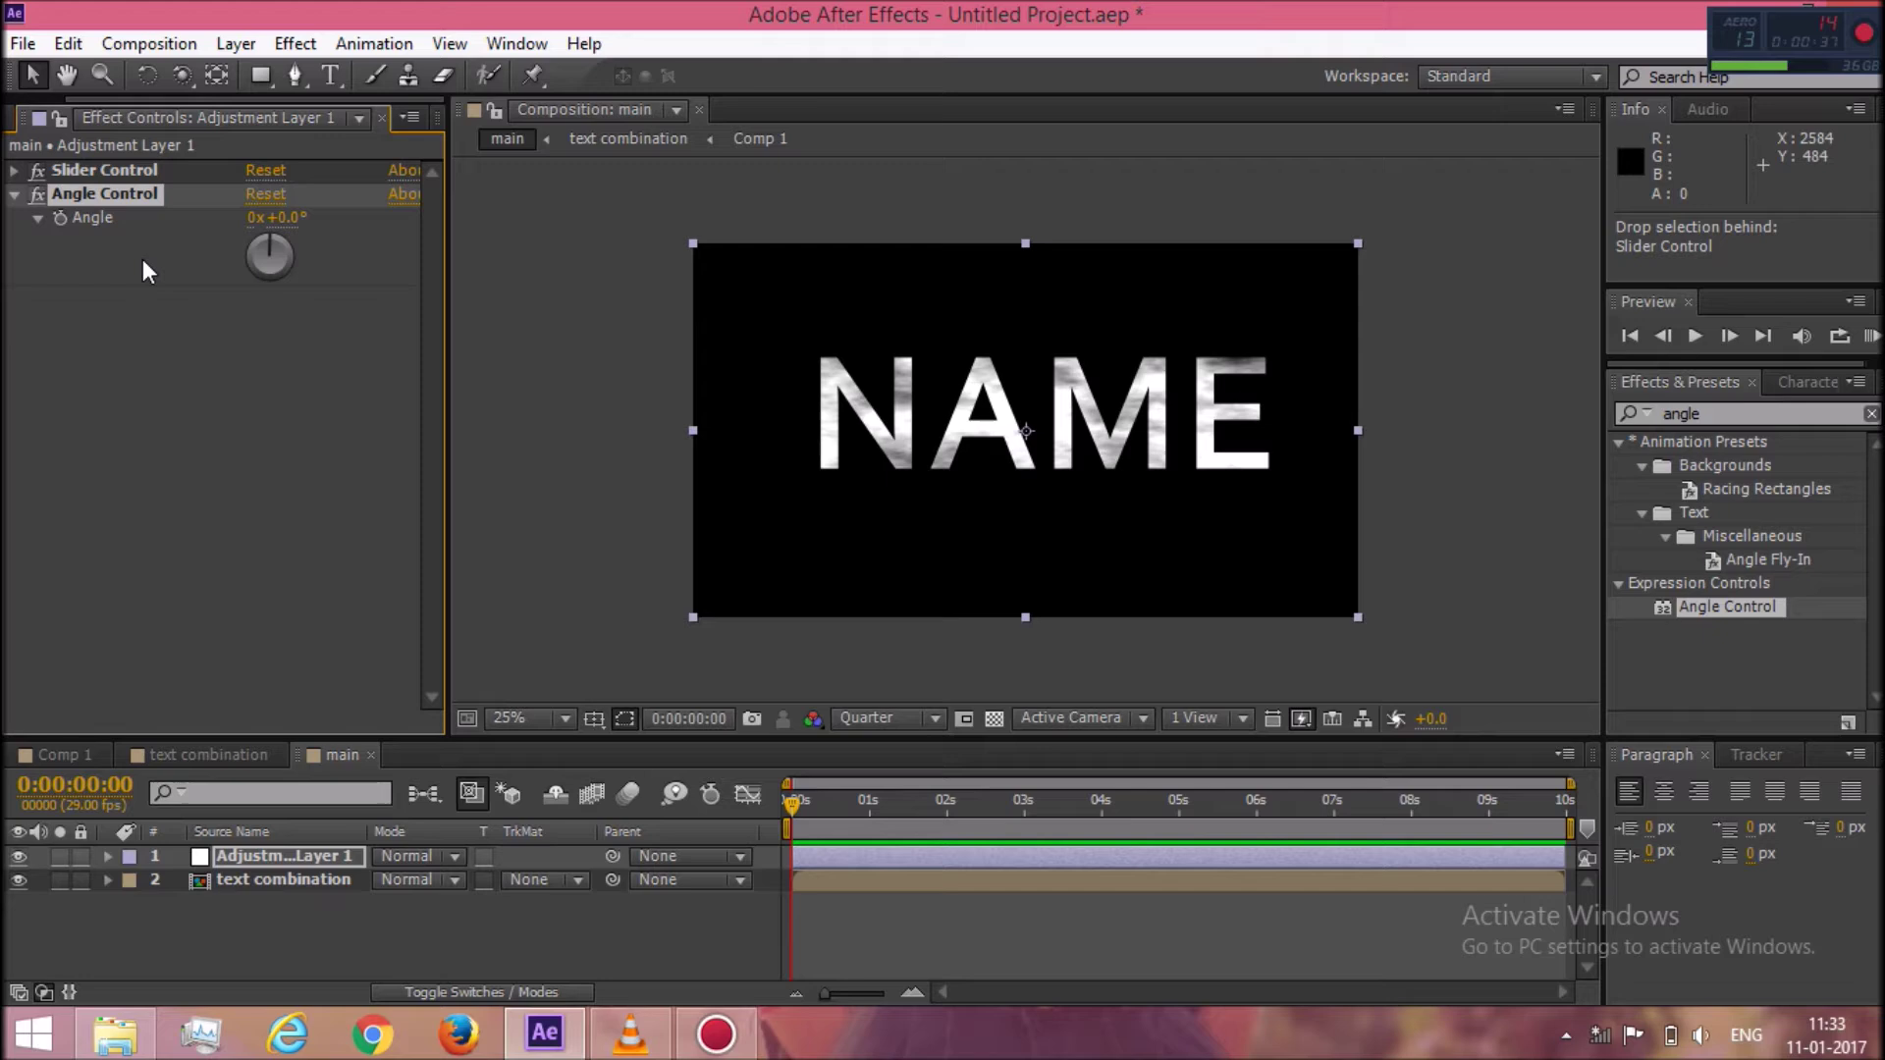
pyautogui.click(15, 193)
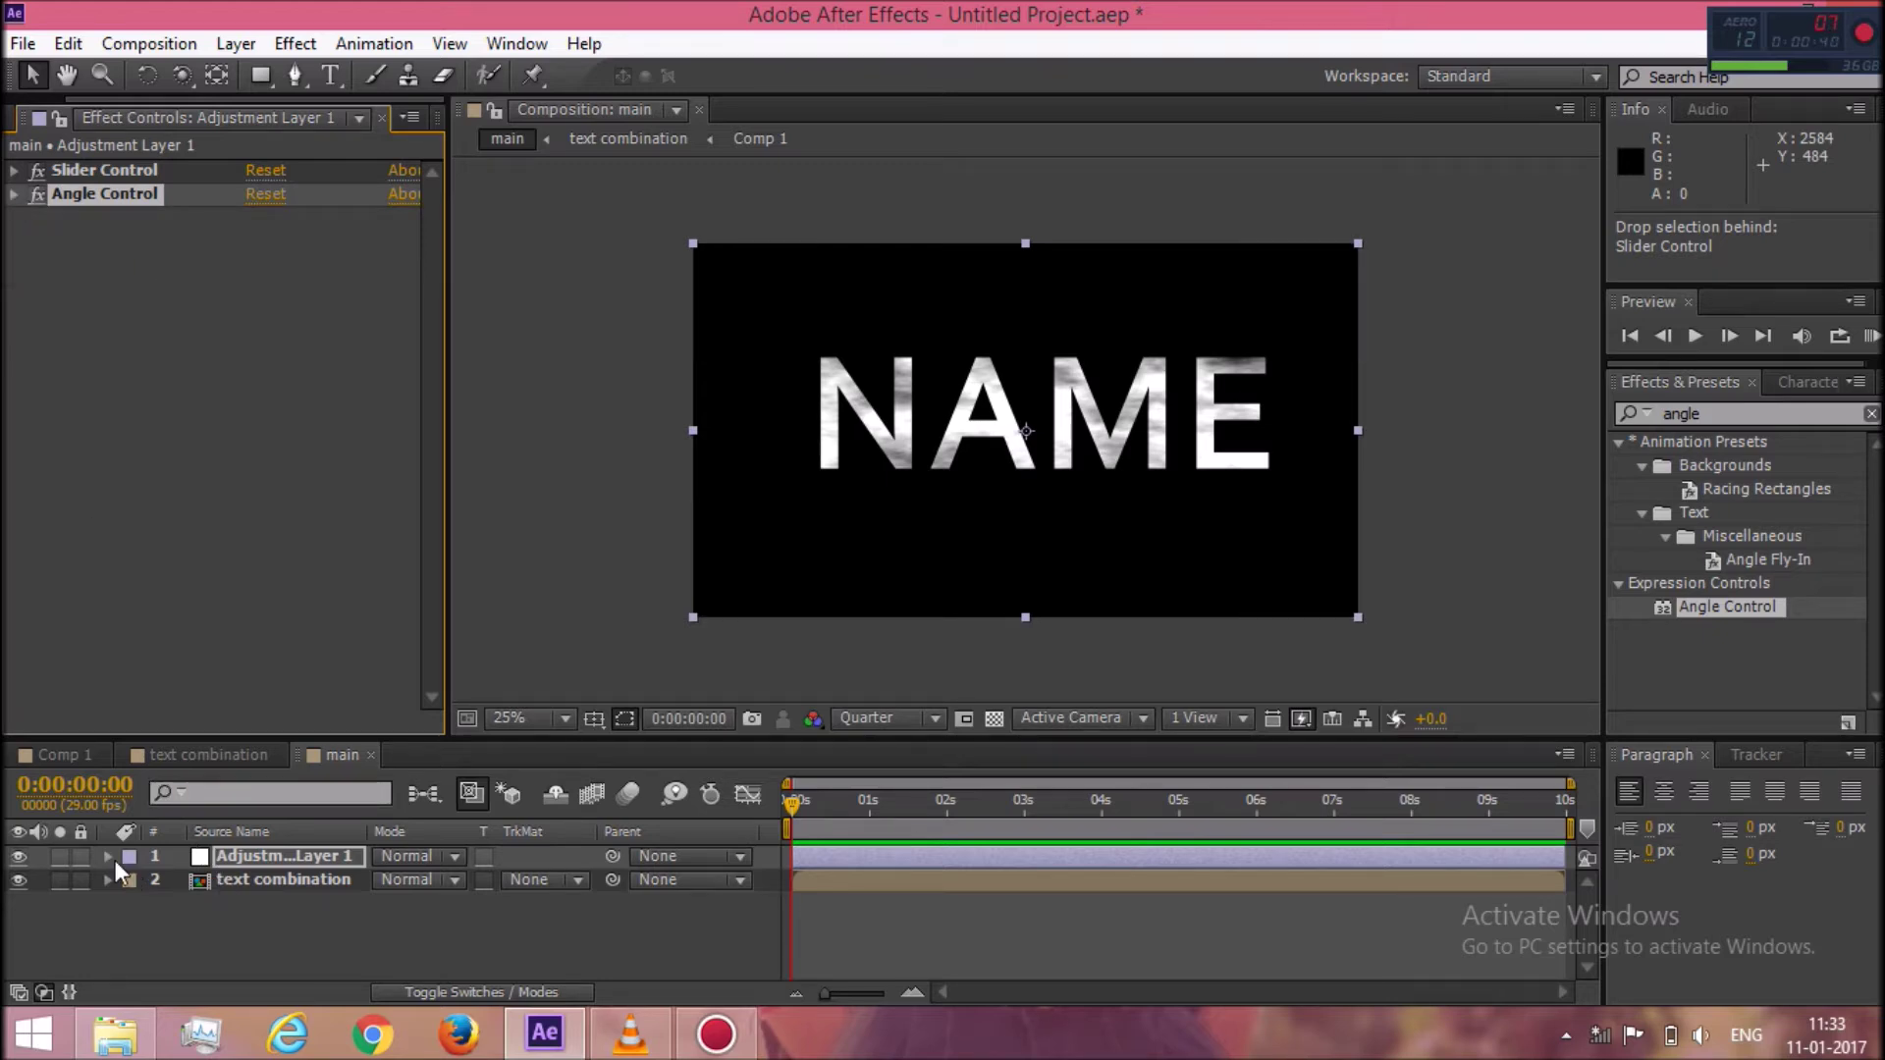
pyautogui.click(108, 856)
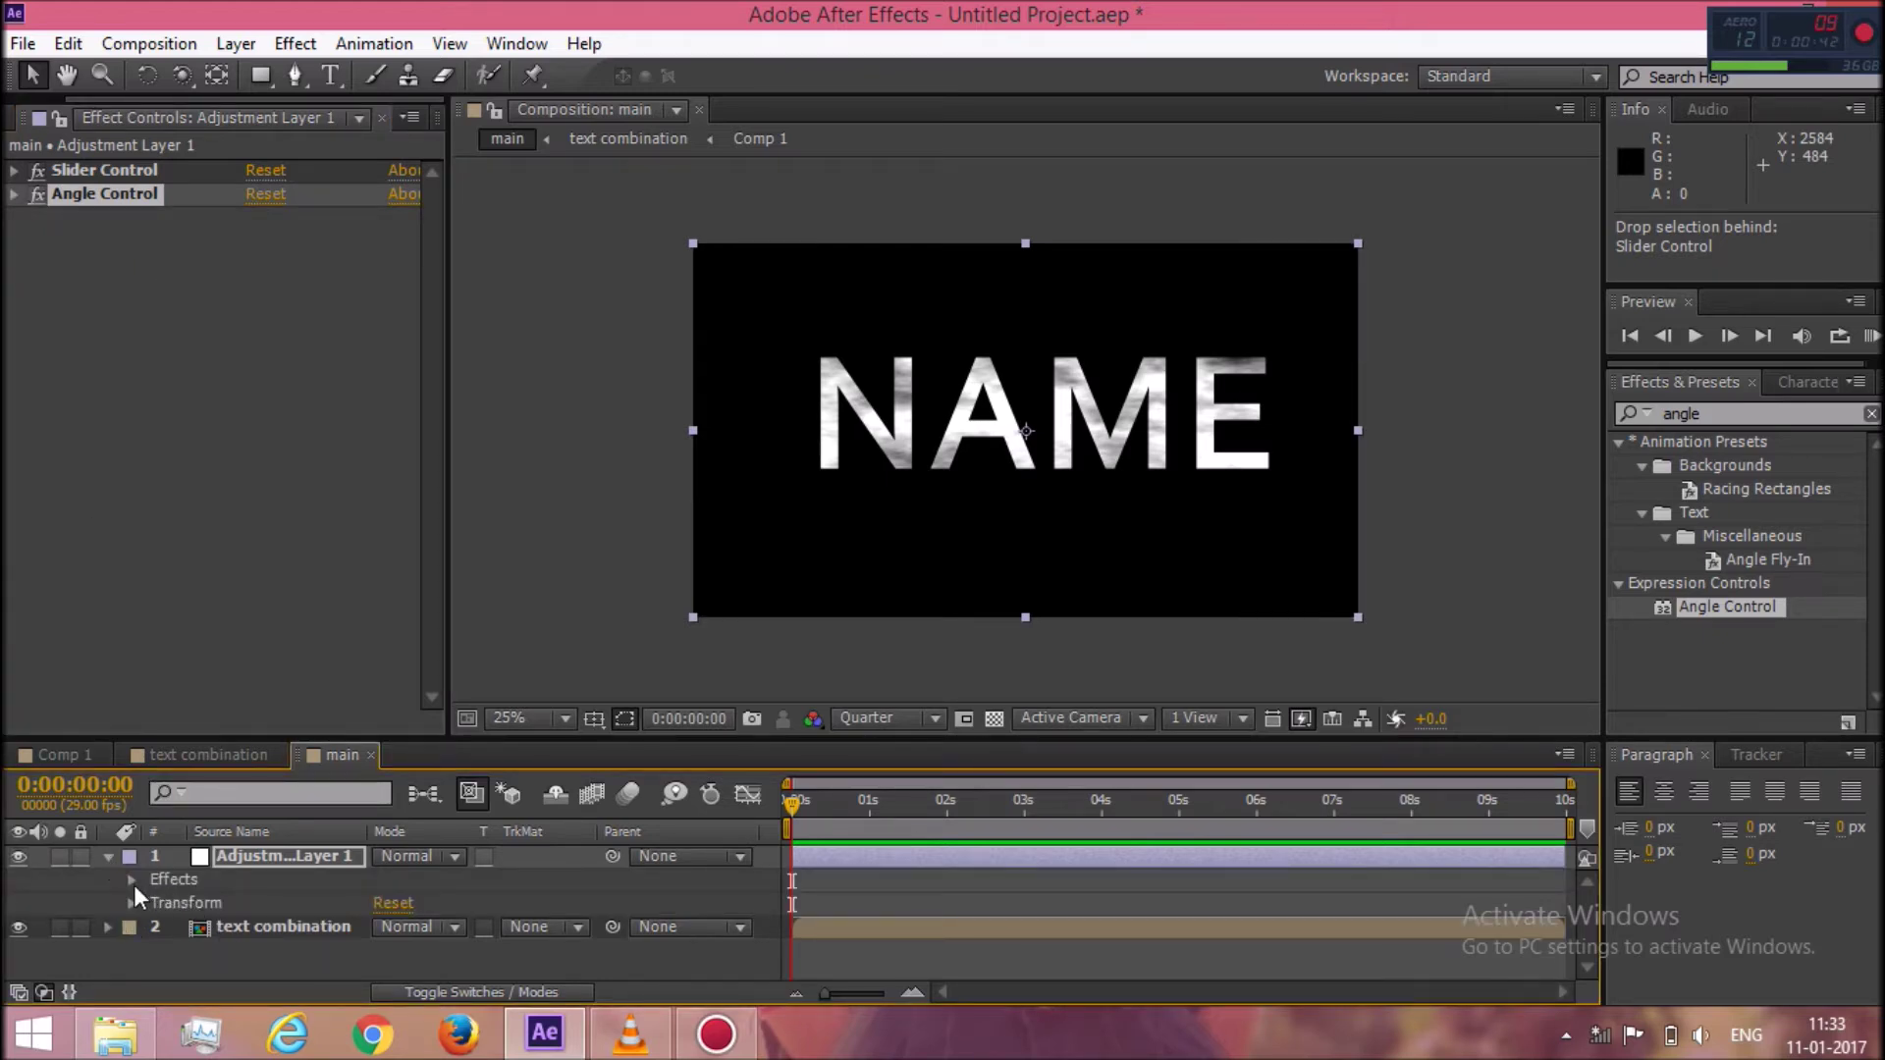
pyautogui.click(131, 880)
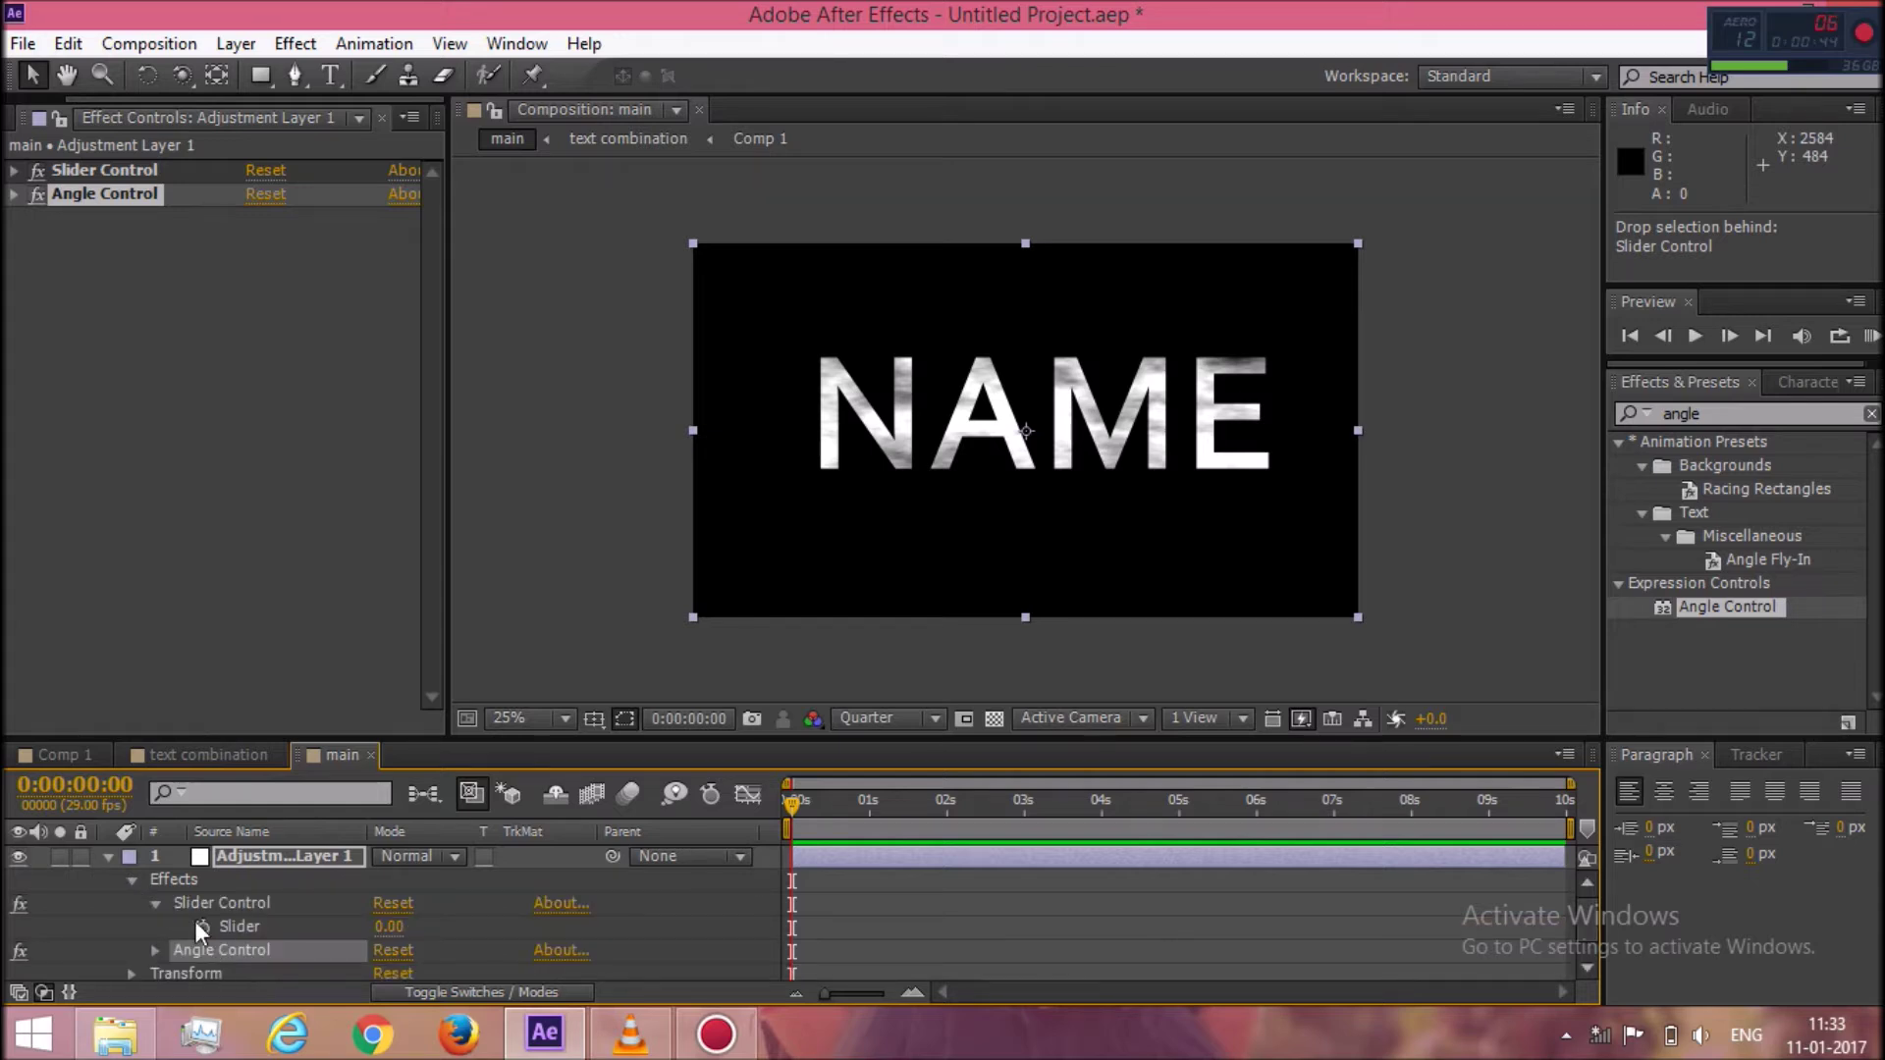
pyautogui.click(154, 903)
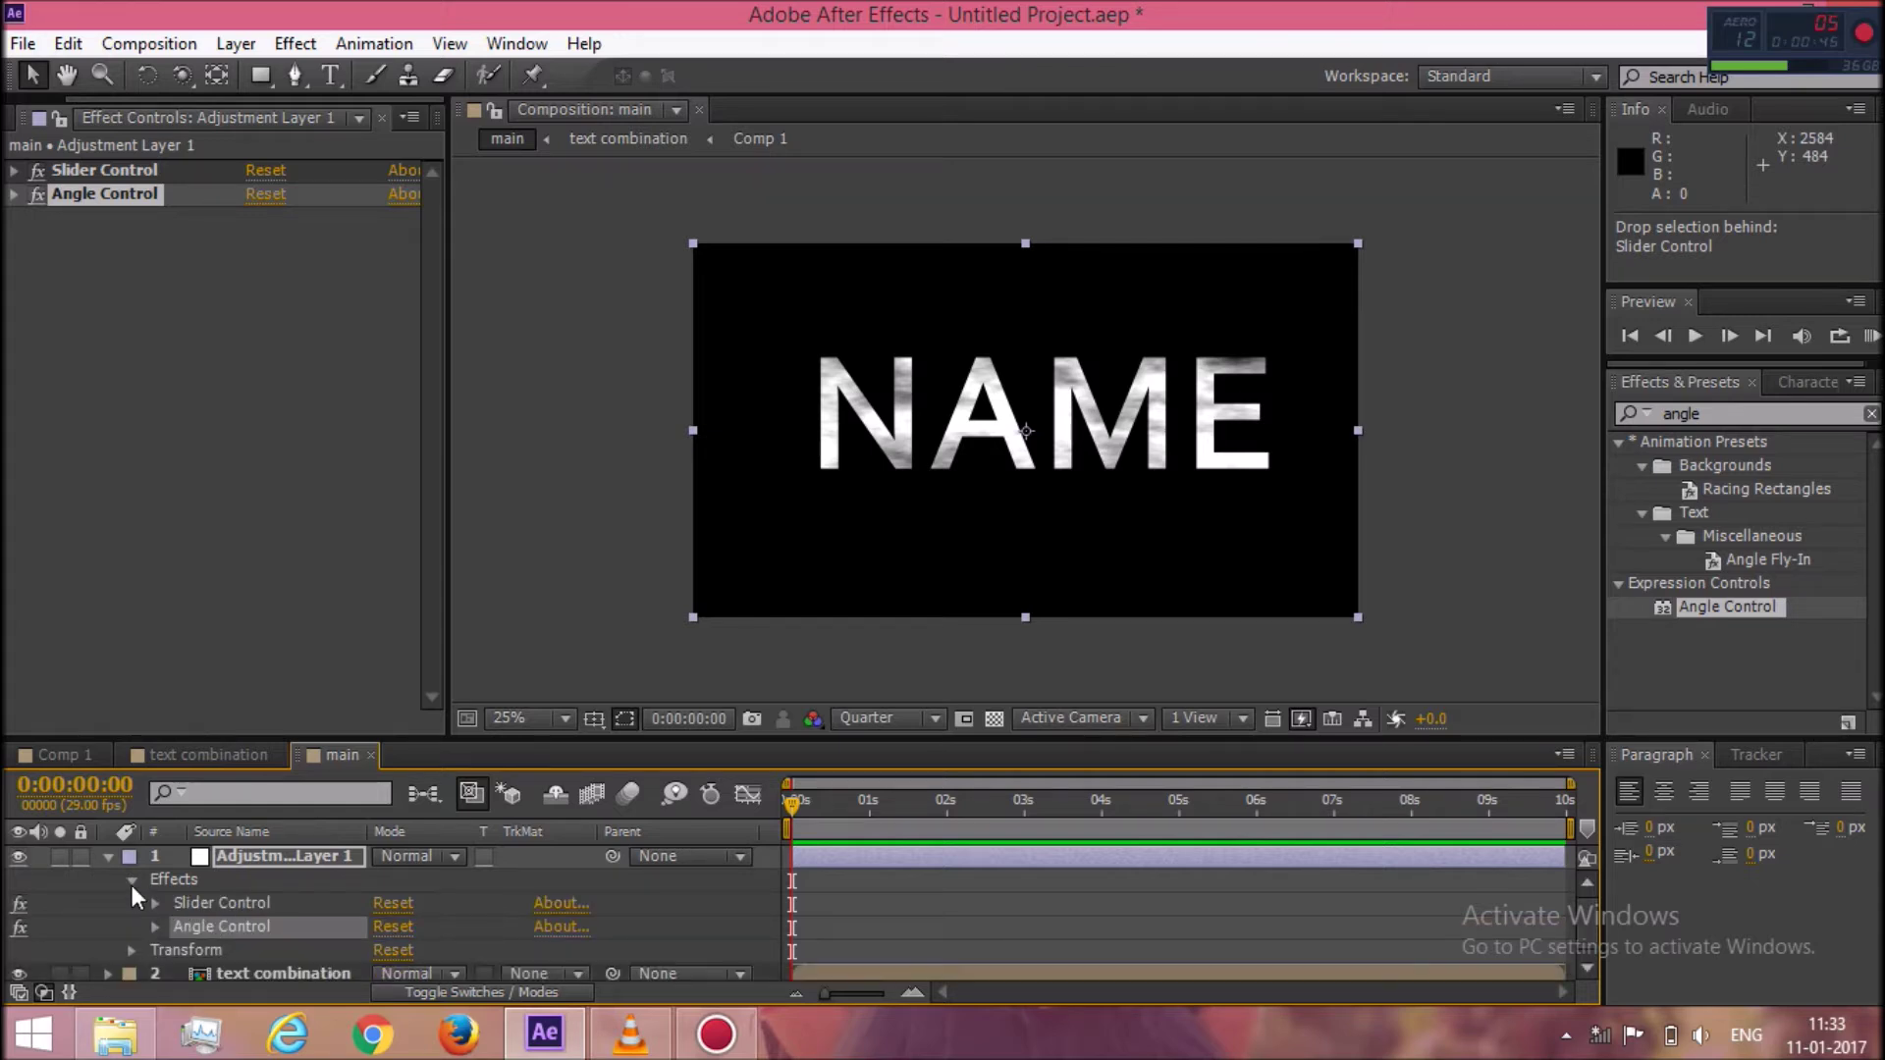
pyautogui.click(132, 881)
pyautogui.click(106, 857)
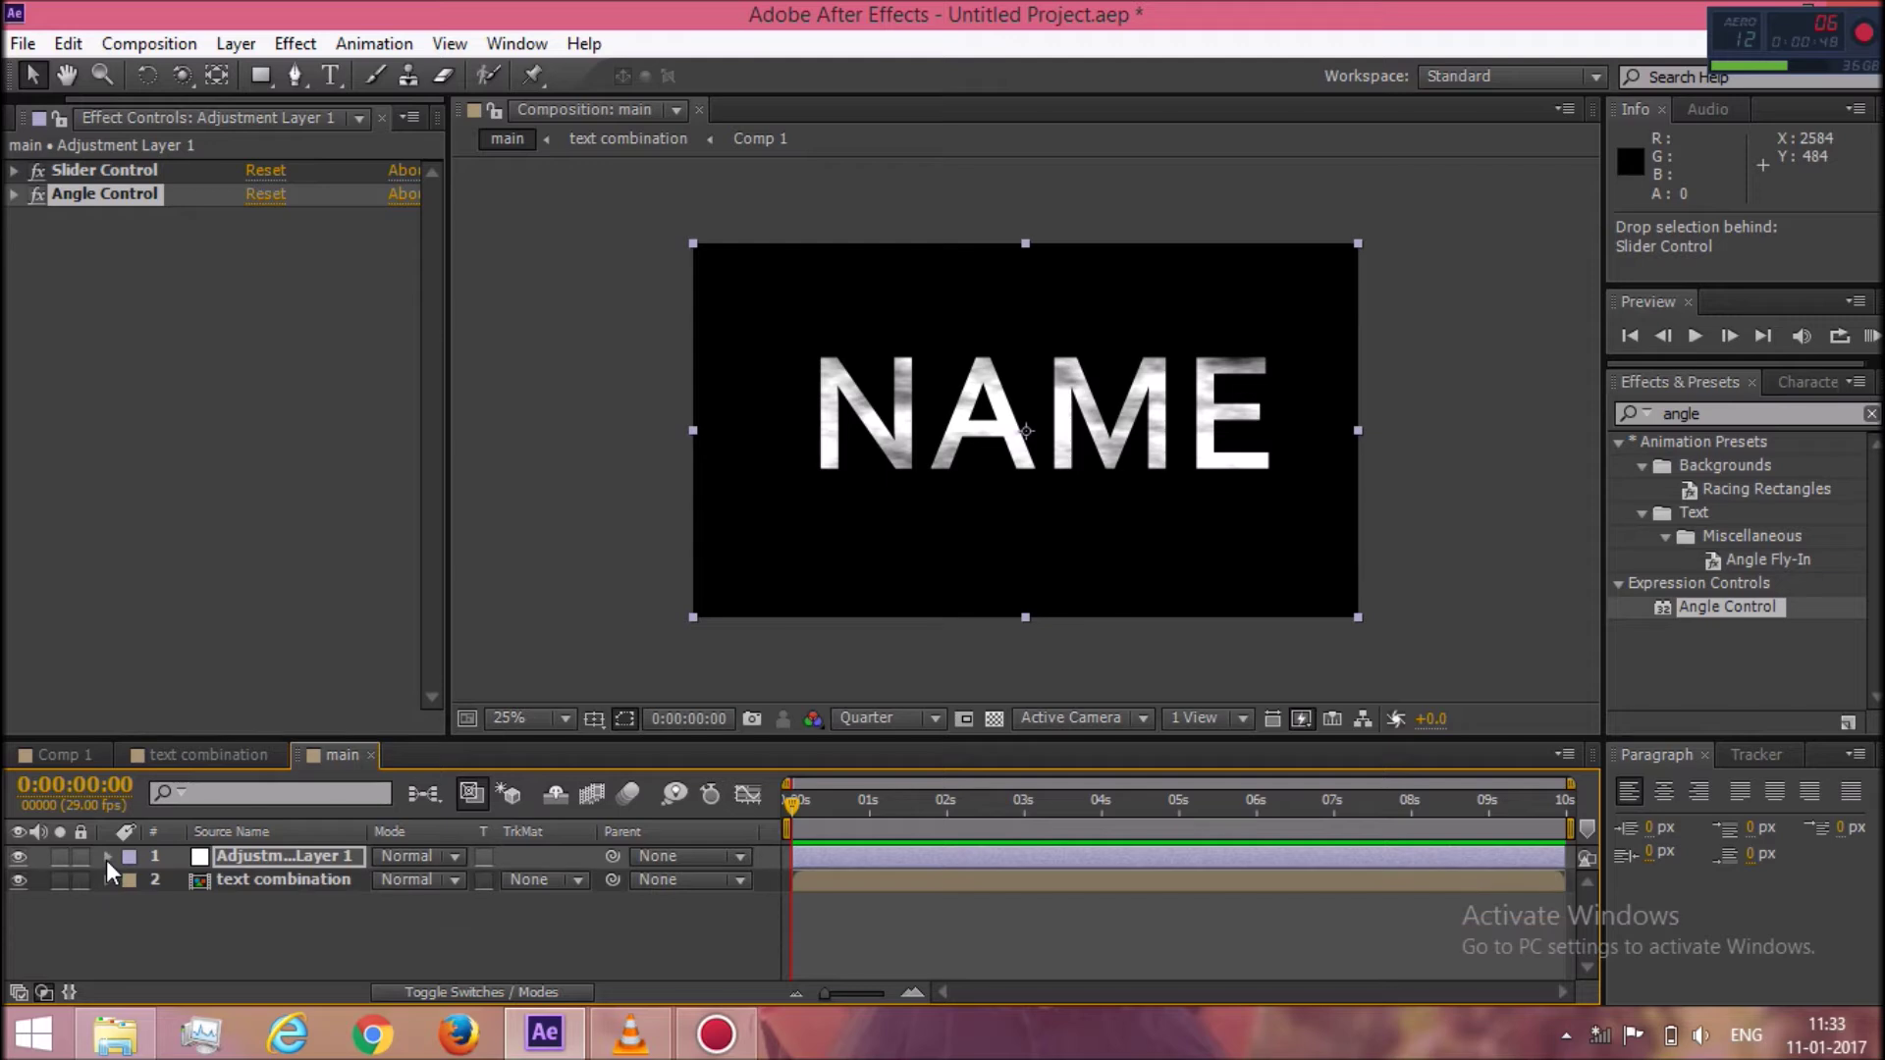
# Write a Position expression value+[0,0,index*…] on text combination, pick-whipped to the Slider.
pyautogui.click(297, 881)
pyautogui.press('p')
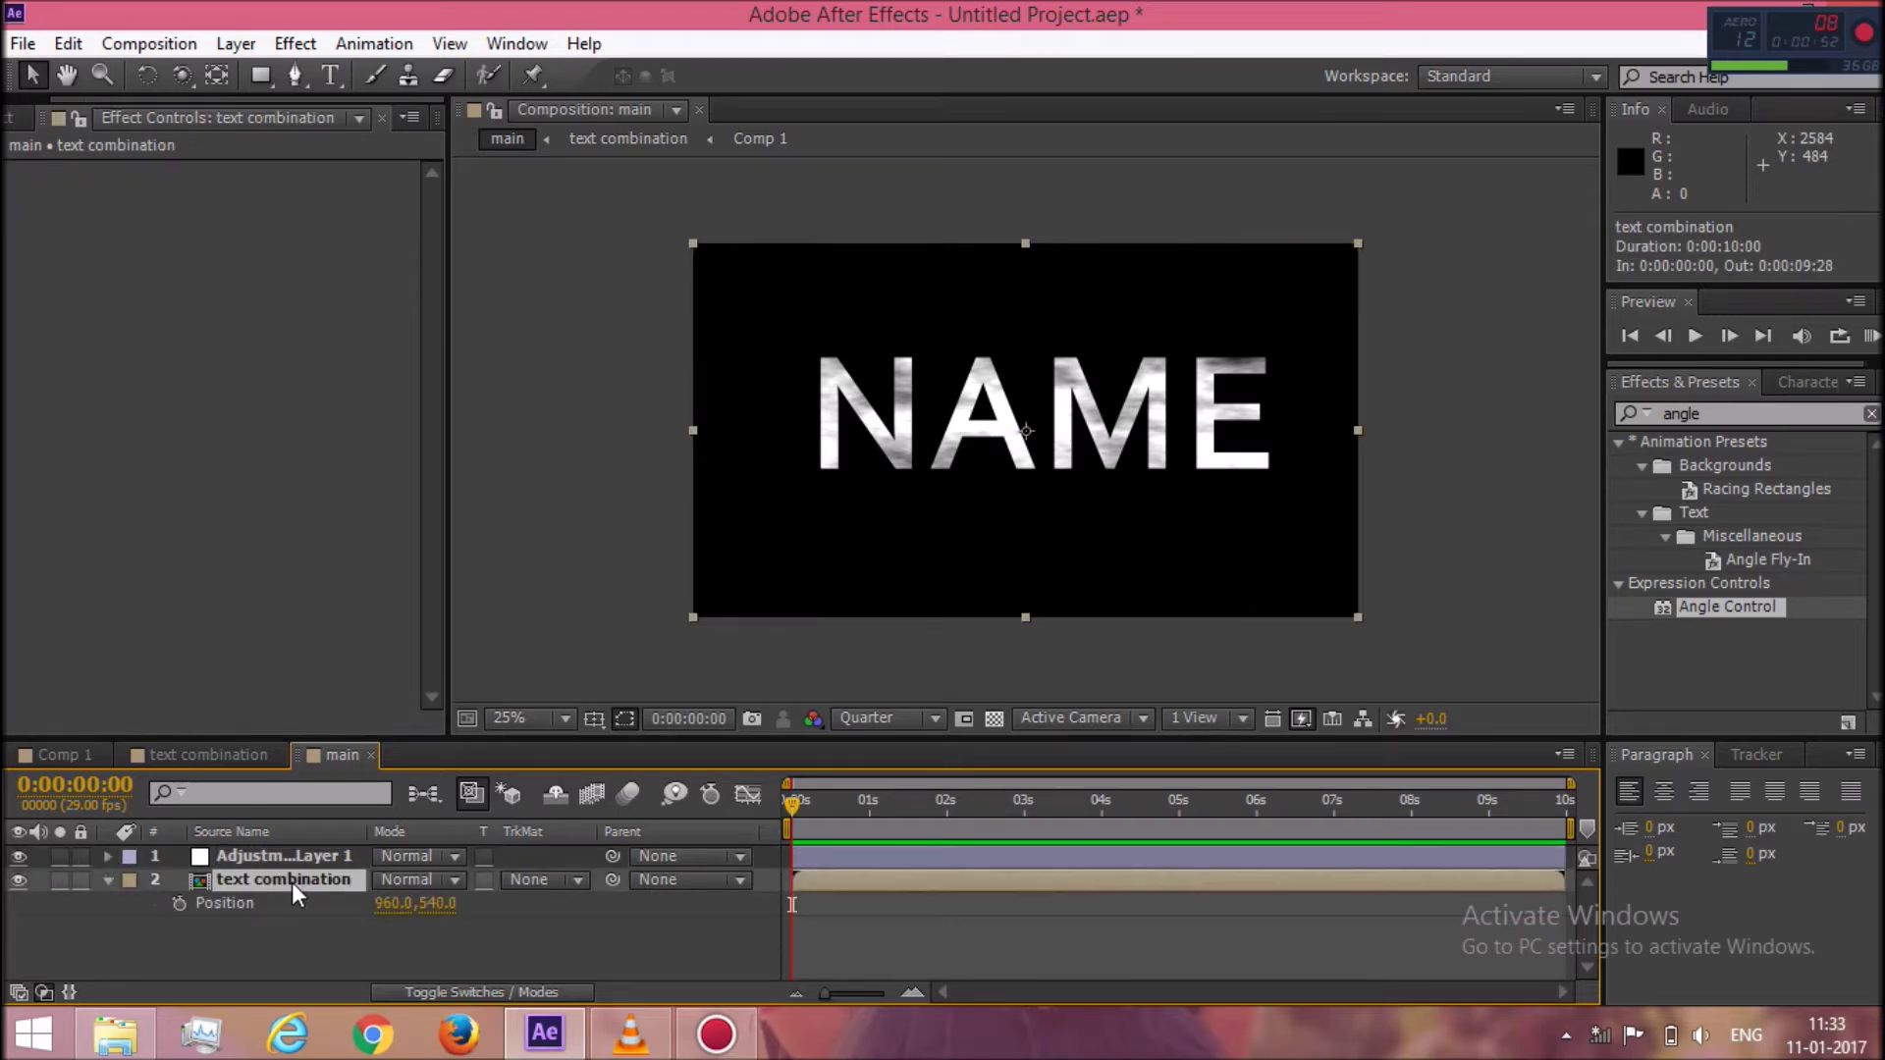
pyautogui.keyDown('alt'); pyautogui.click(178, 908); pyautogui.keyUp('alt')
pyautogui.write('value+(0,0')
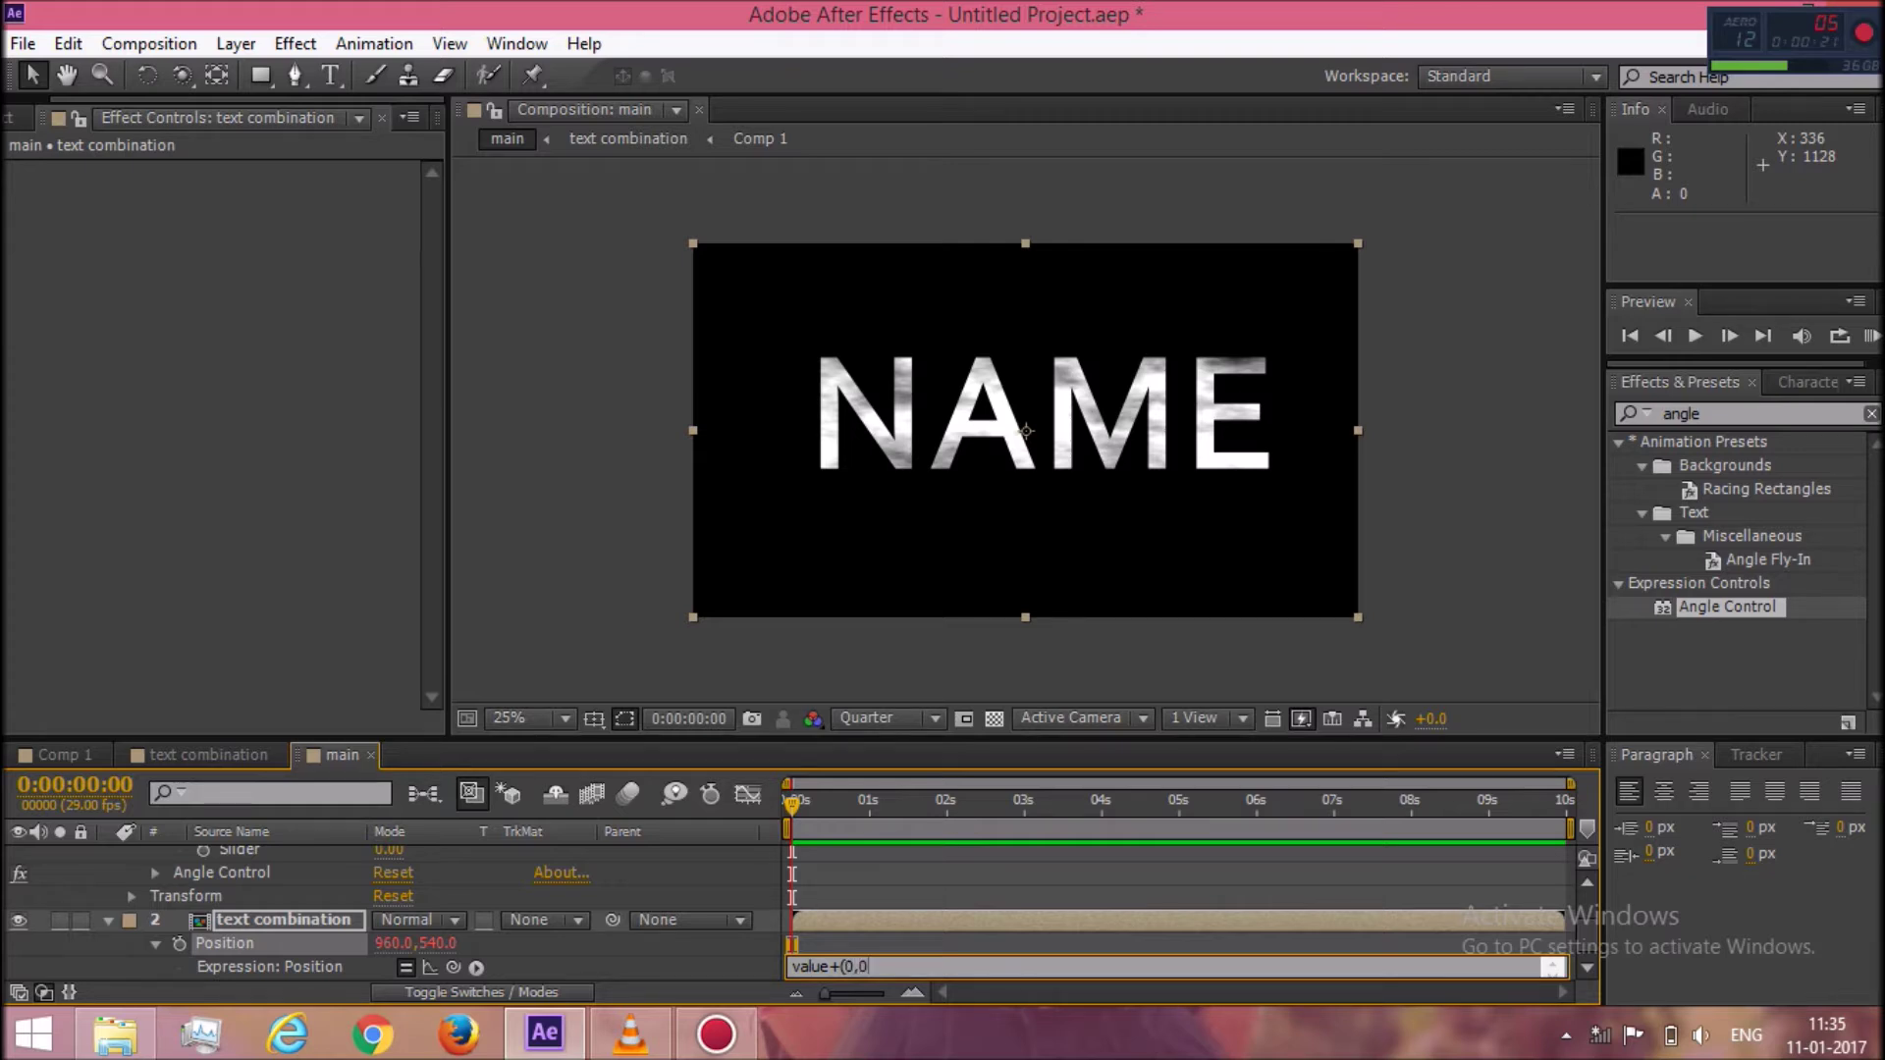
pyautogui.write(',index*')
pyautogui.moveTo(452, 964); pyautogui.dragTo(281, 857)
pyautogui.moveTo(280, 850); pyautogui.dragTo(286, 928)
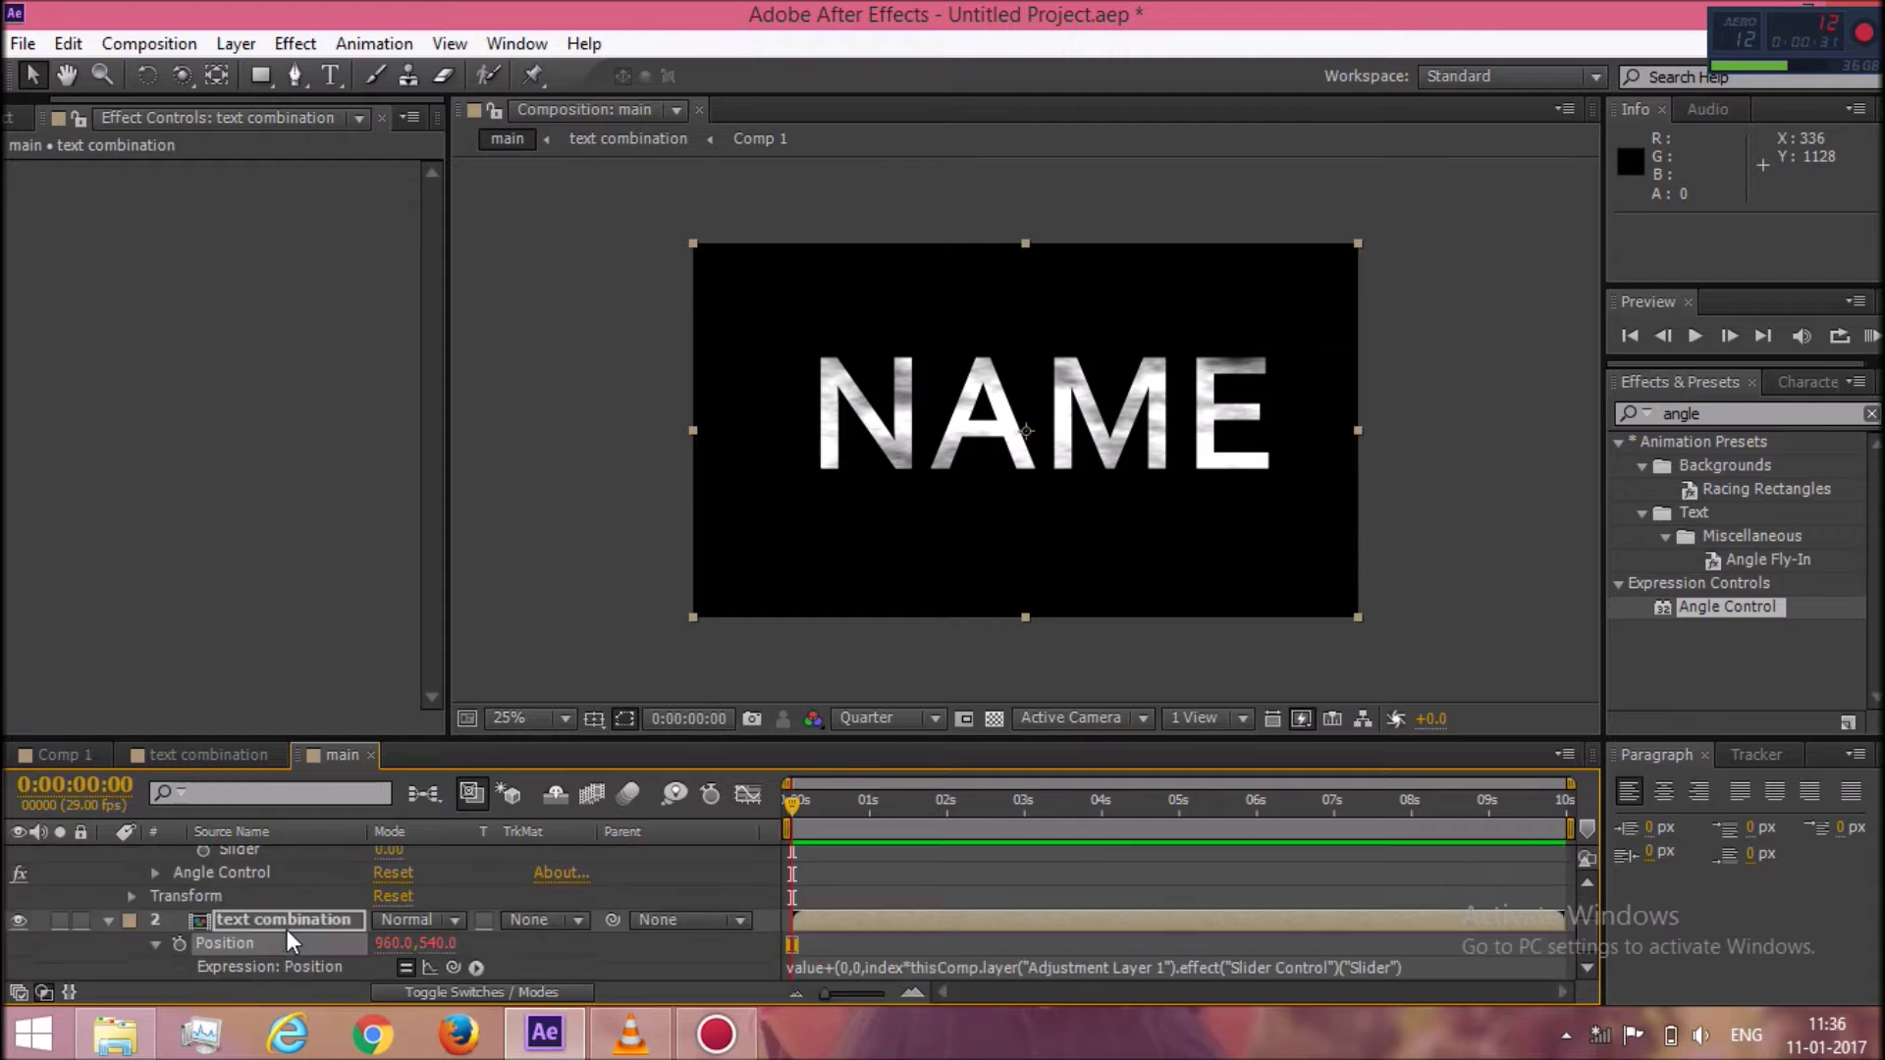
pyautogui.click(1588, 974)
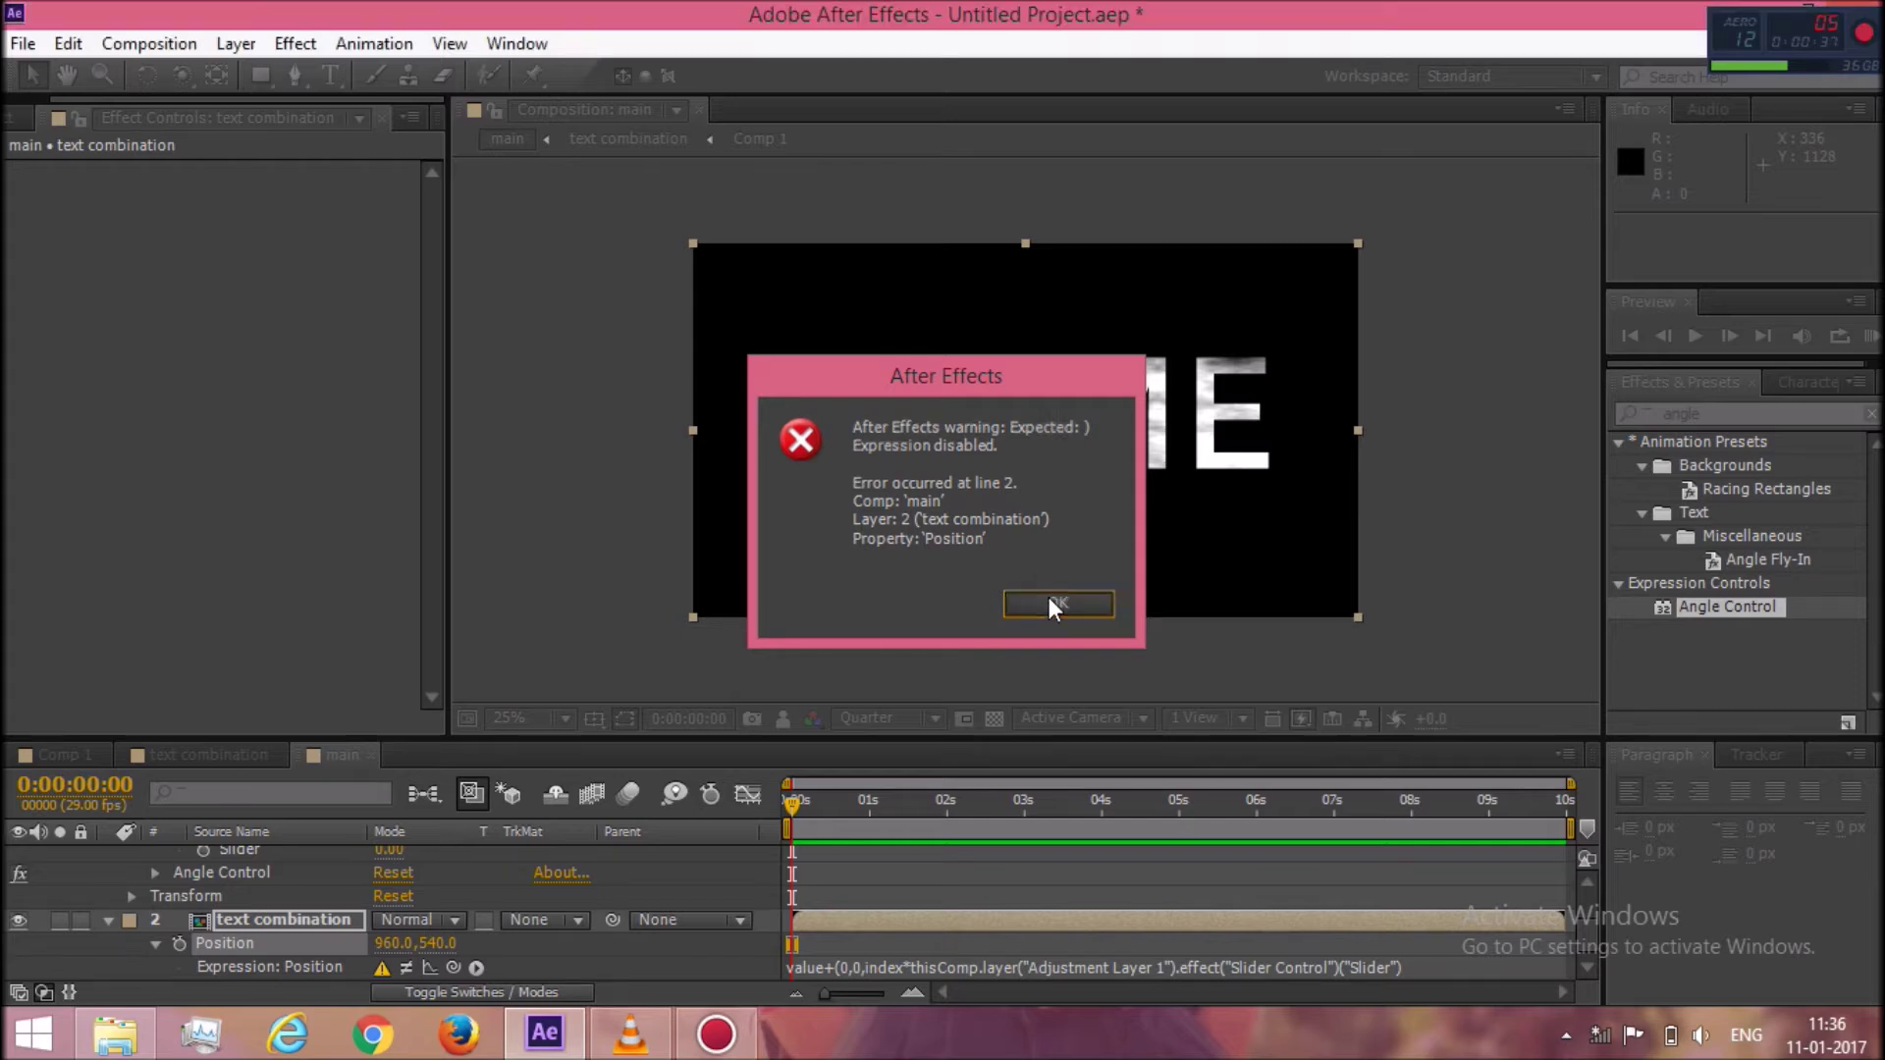
# Fix the missing bracket in the Position expression and commit it.
pyautogui.click(1046, 594)
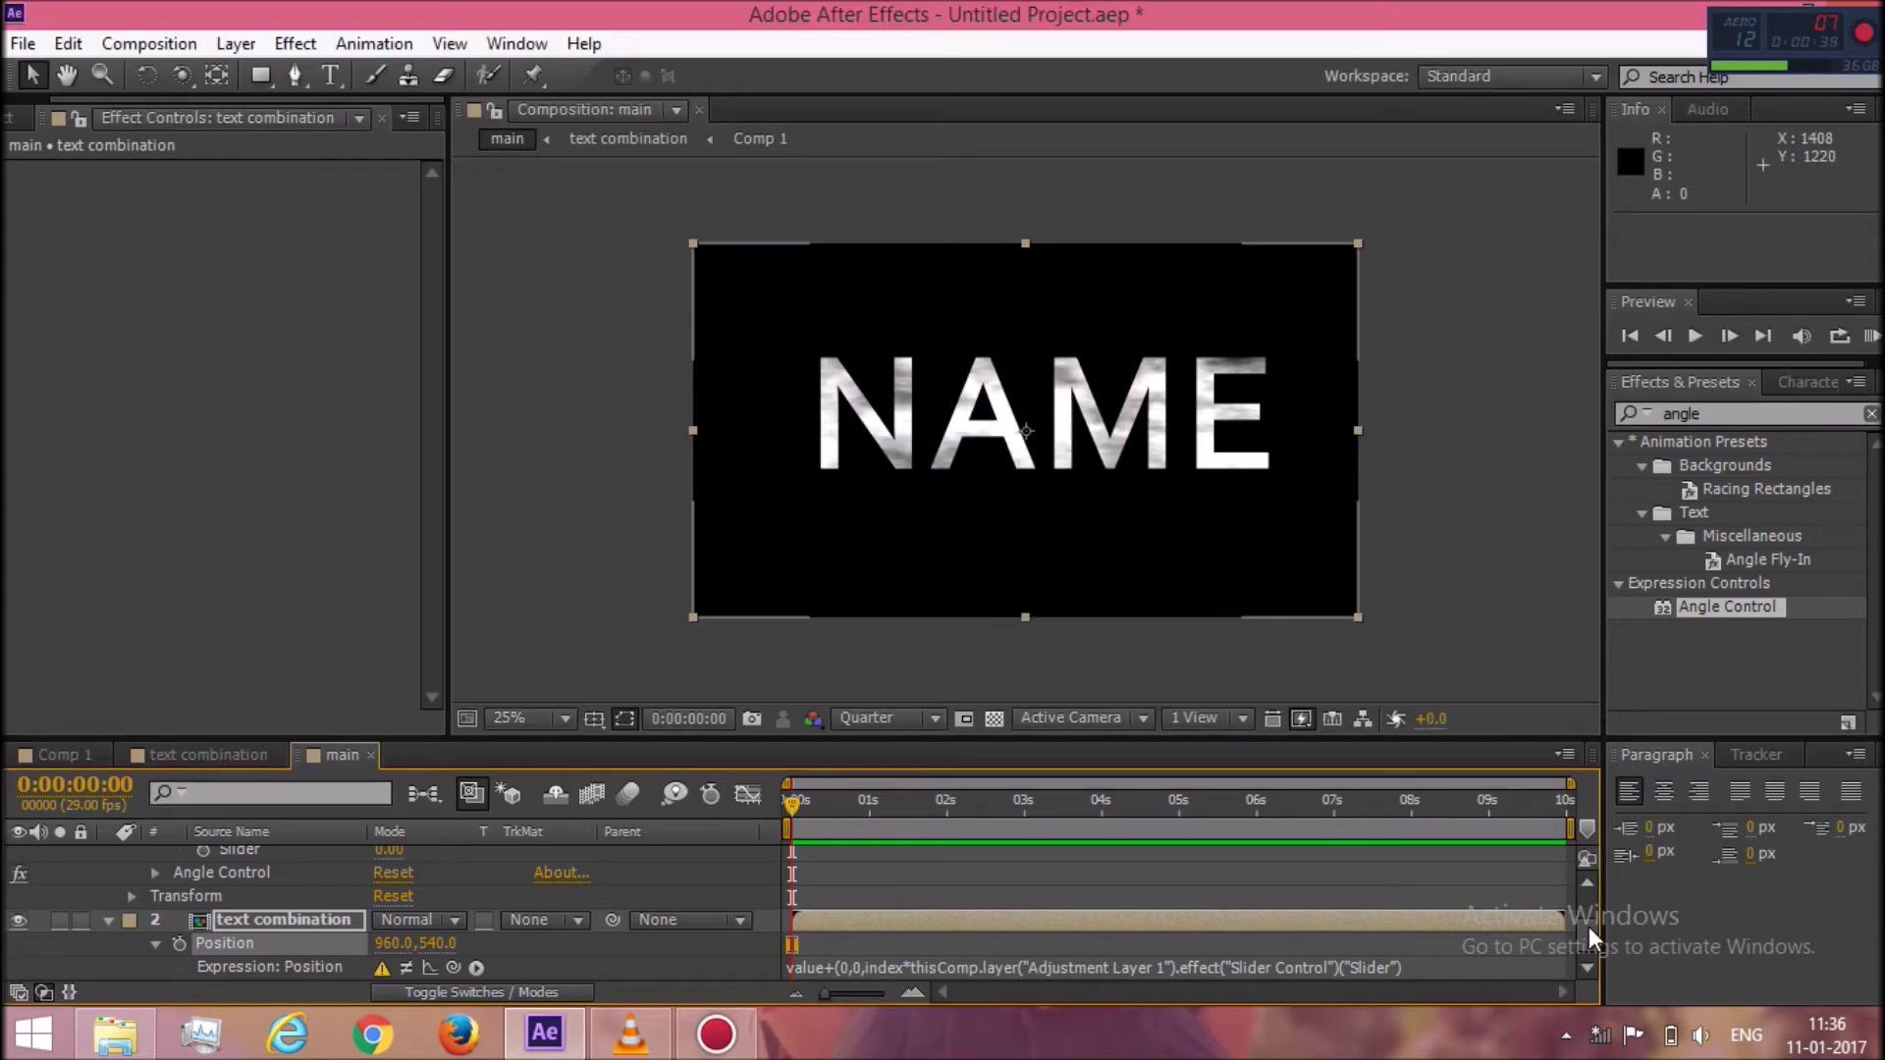
pyautogui.click(868, 967)
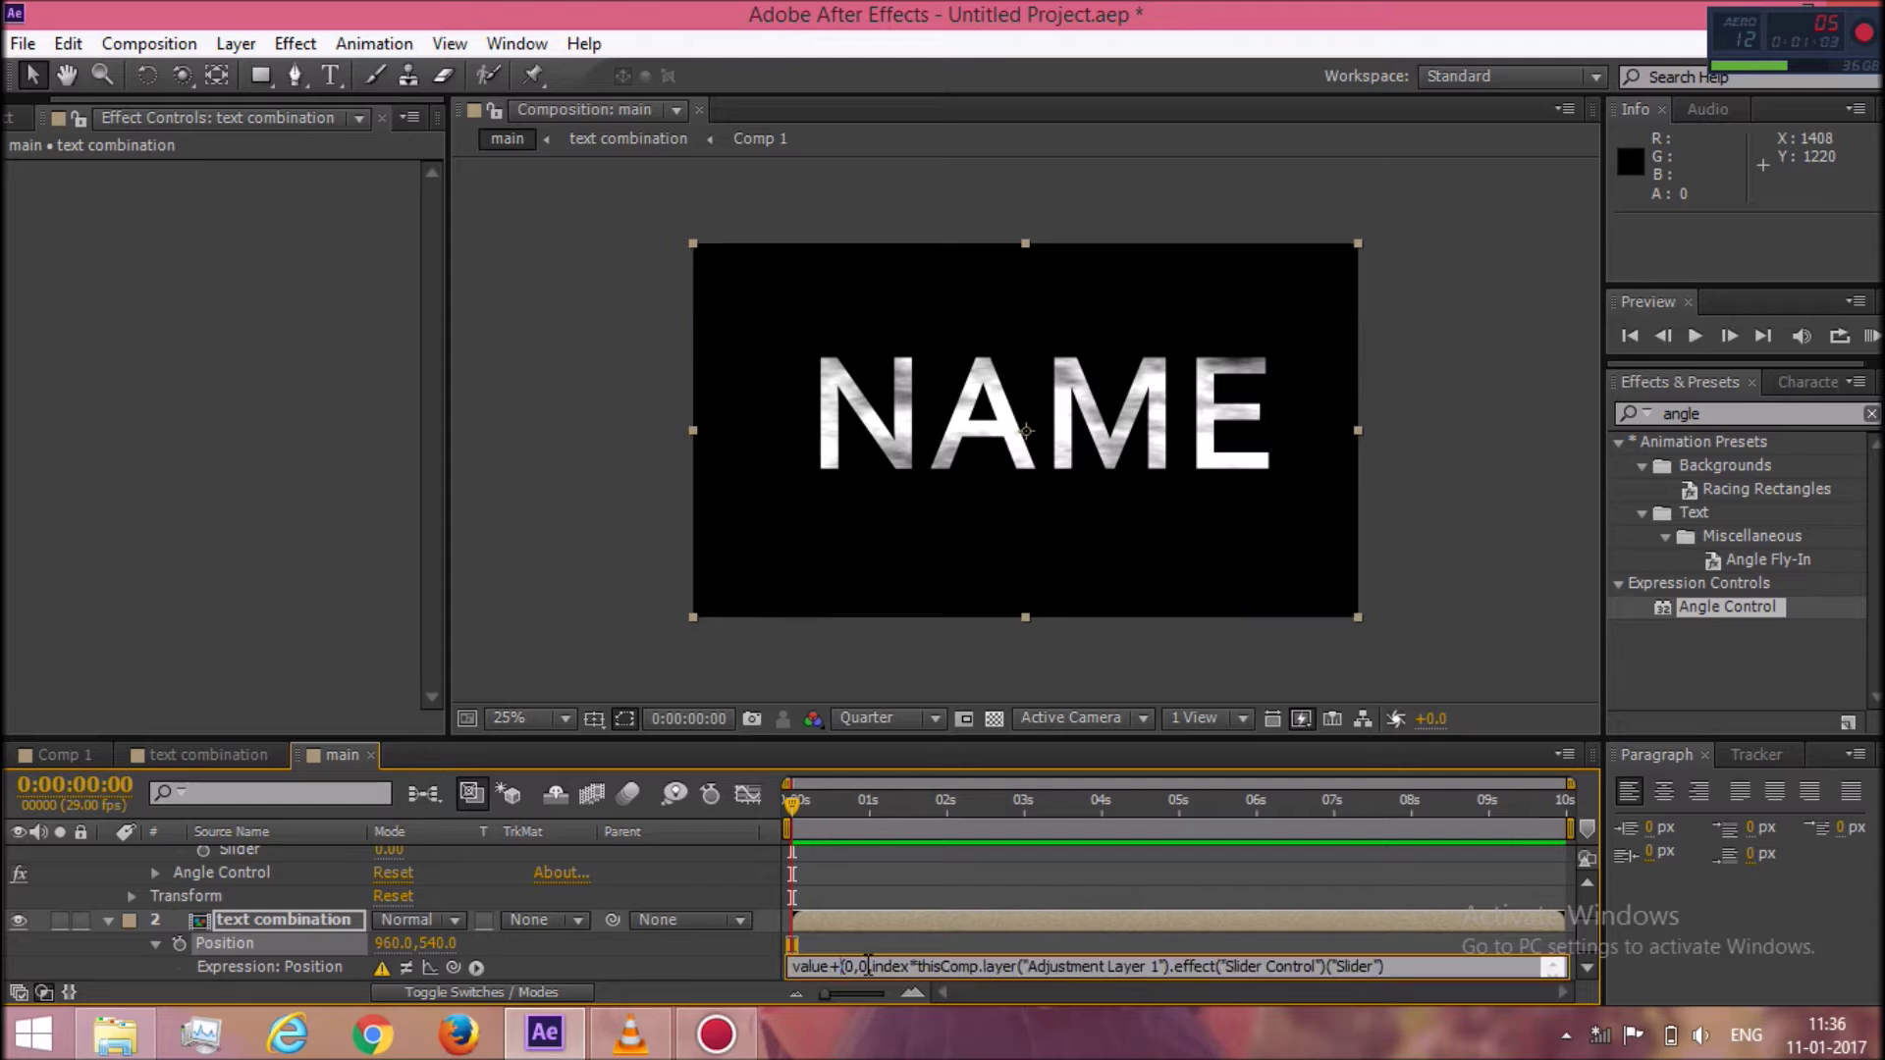
pyautogui.press('BackSpace')
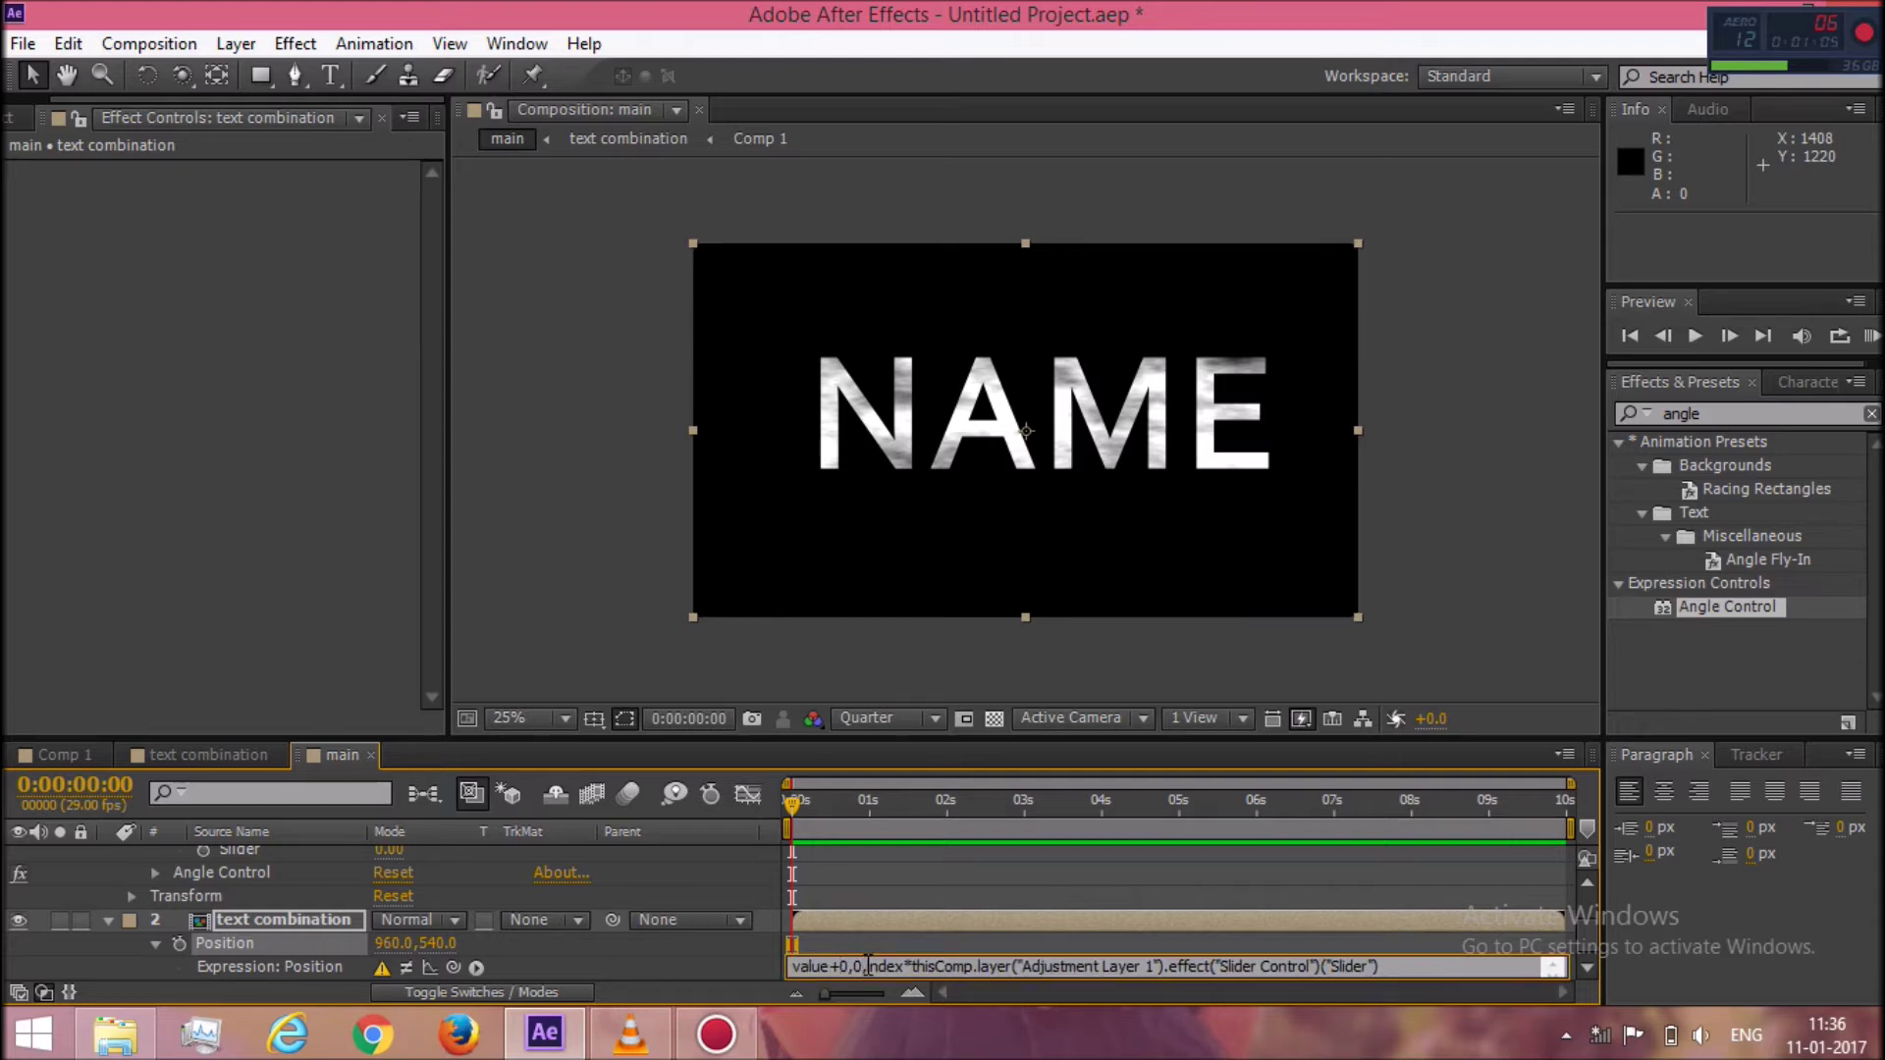
pyautogui.write(')[')
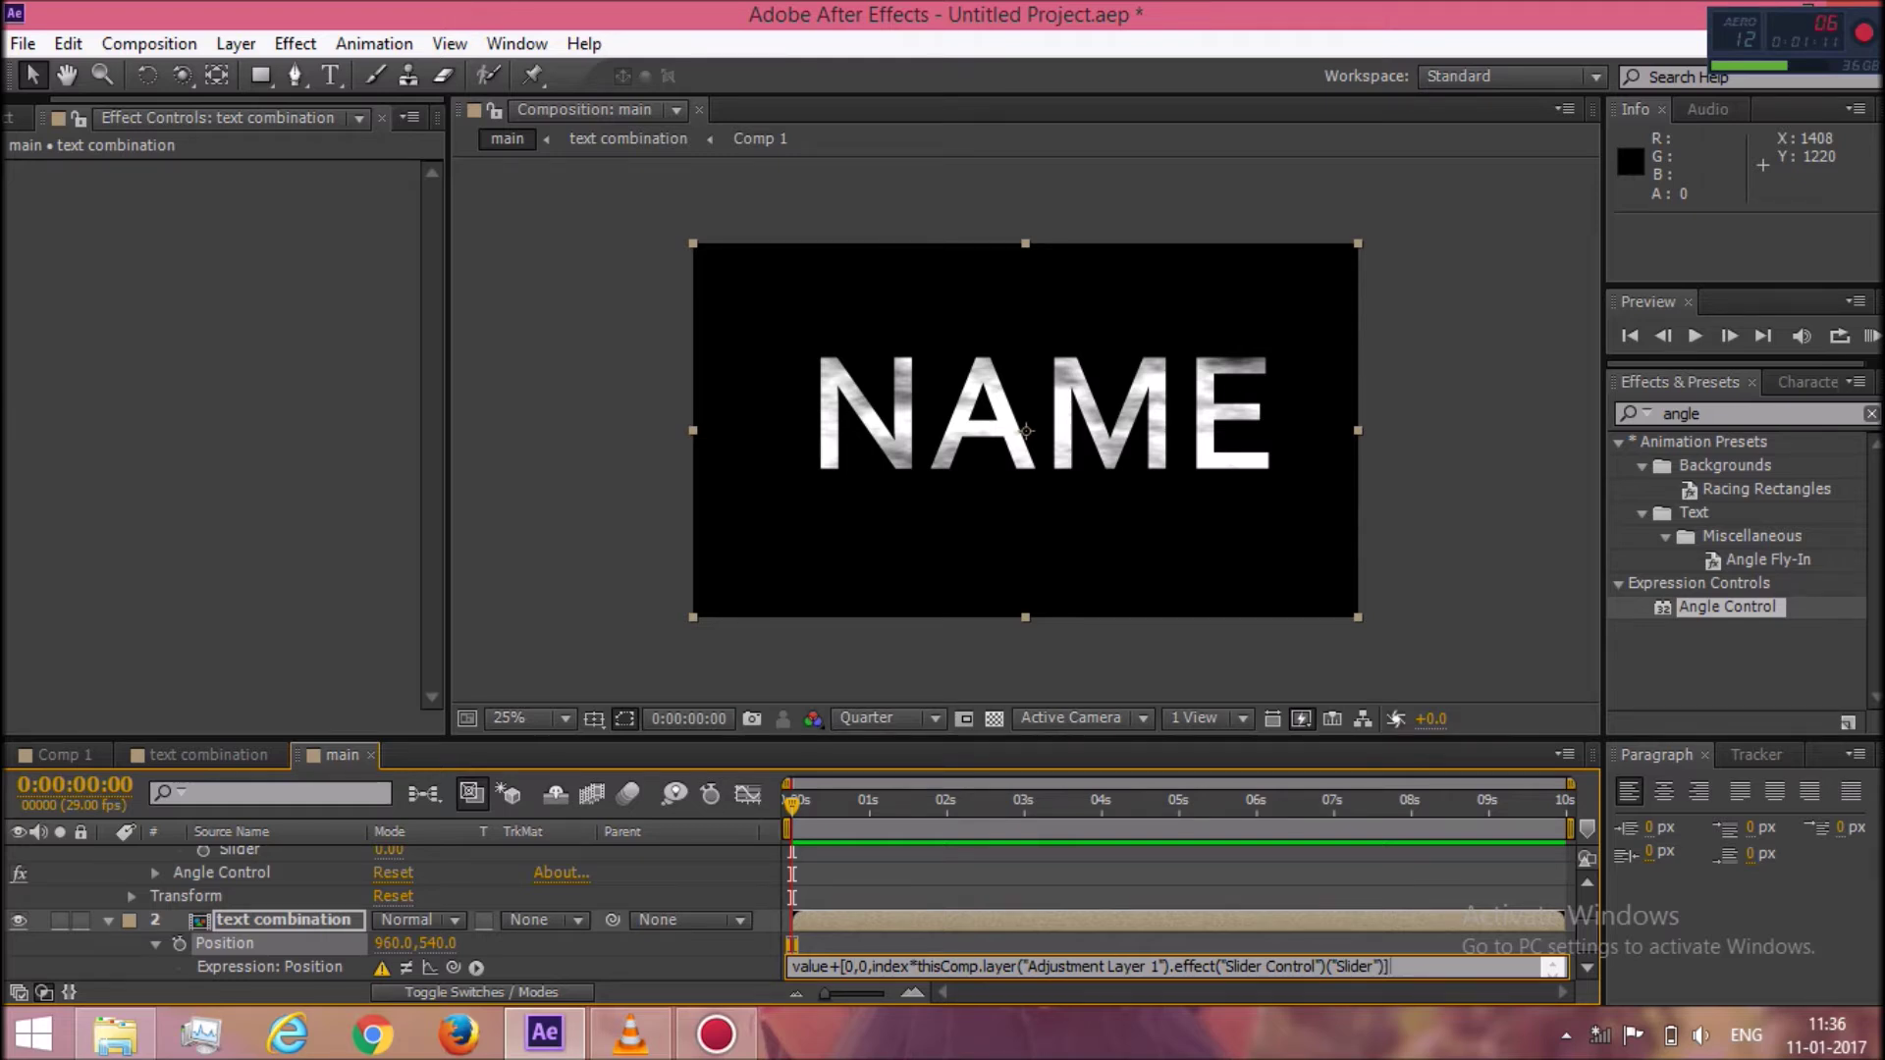
pyautogui.click(314, 964)
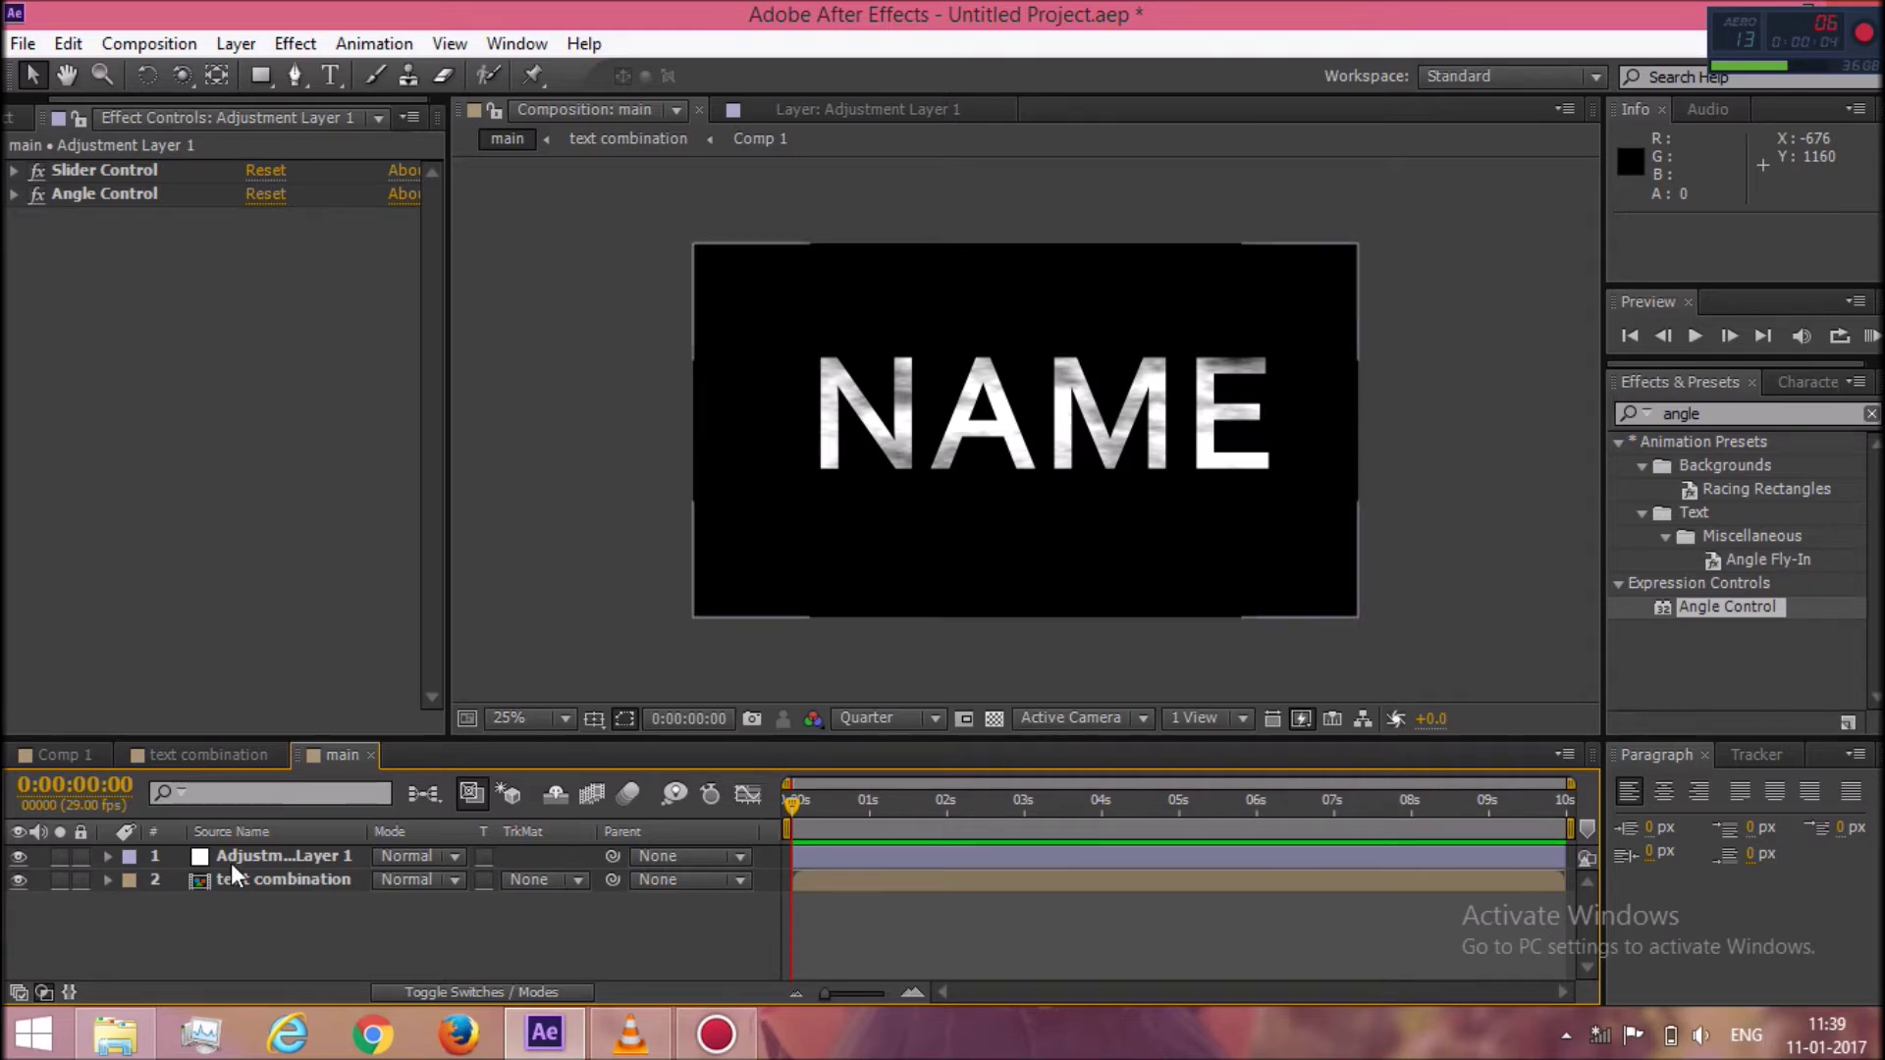
# Add an Inner Shadow layer style to Adjustment Layer 1 and enlarge the timeline panel.
pyautogui.click(232, 861)
pyautogui.click(246, 39)
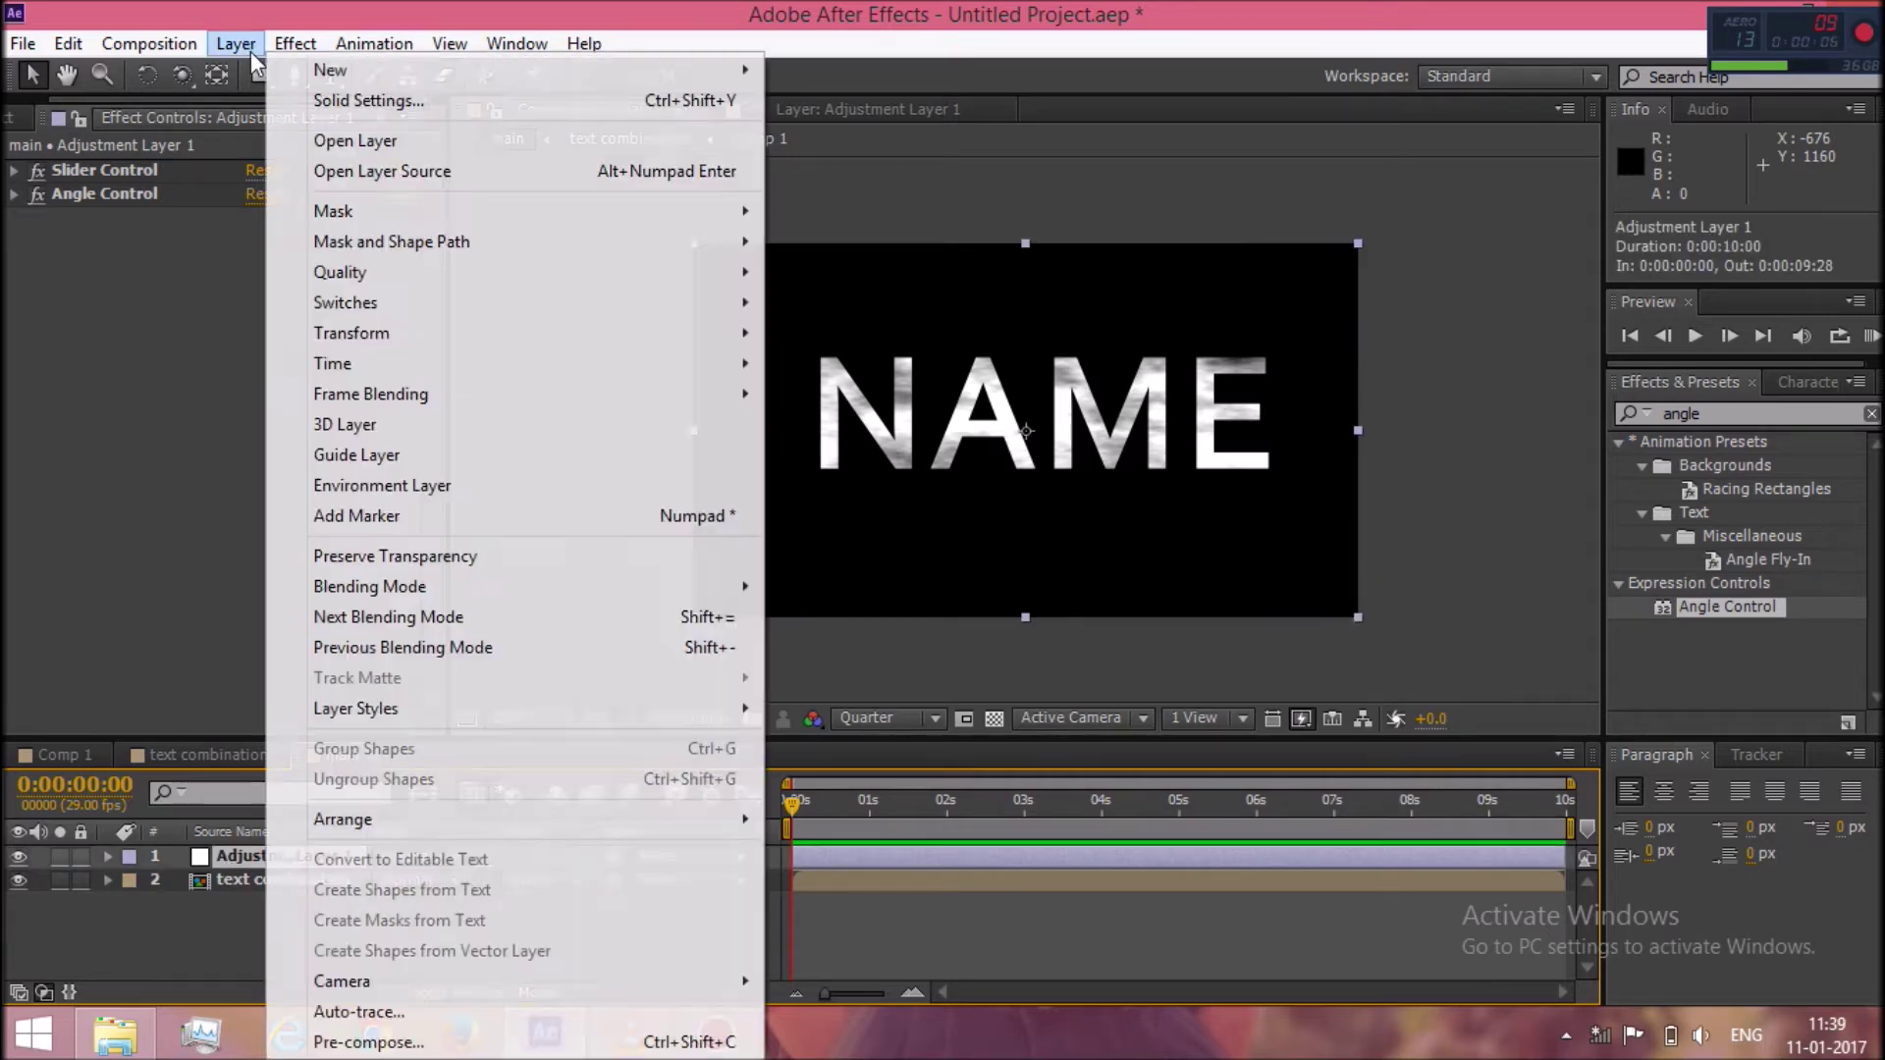
pyautogui.moveTo(705, 703)
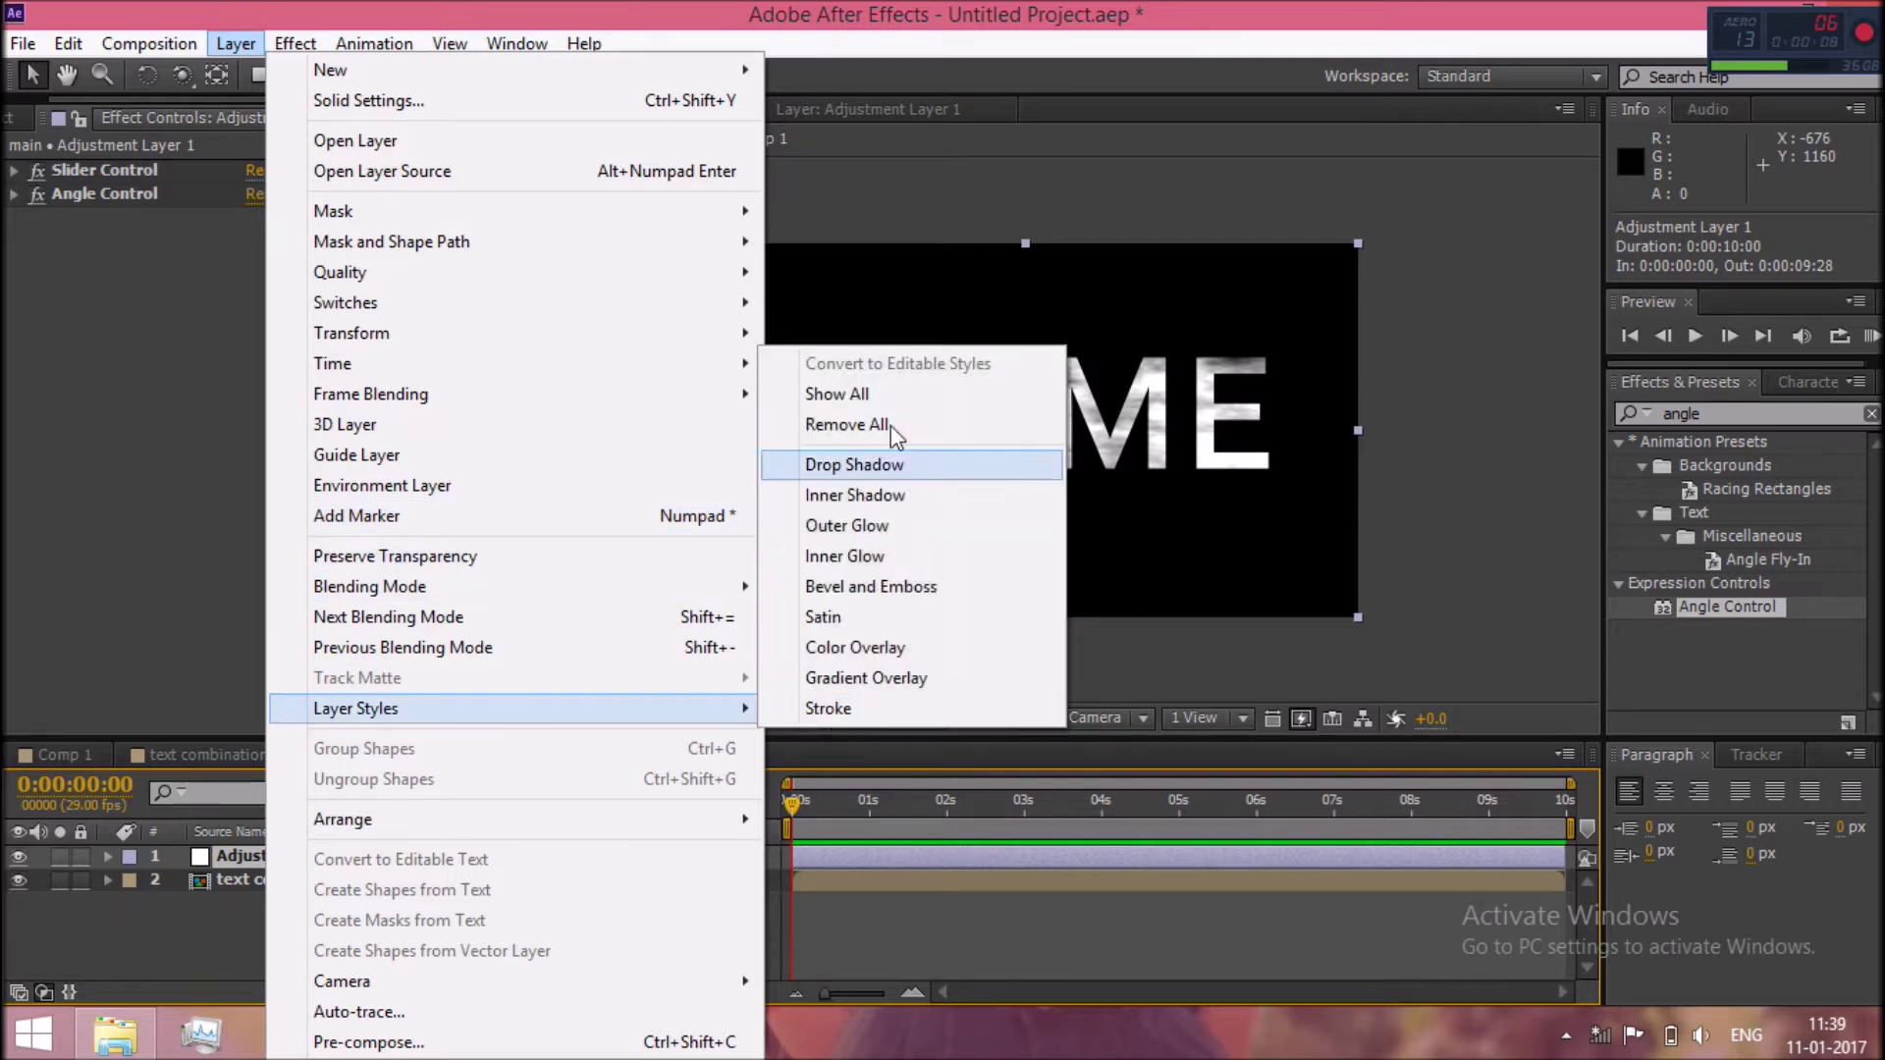
pyautogui.click(887, 493)
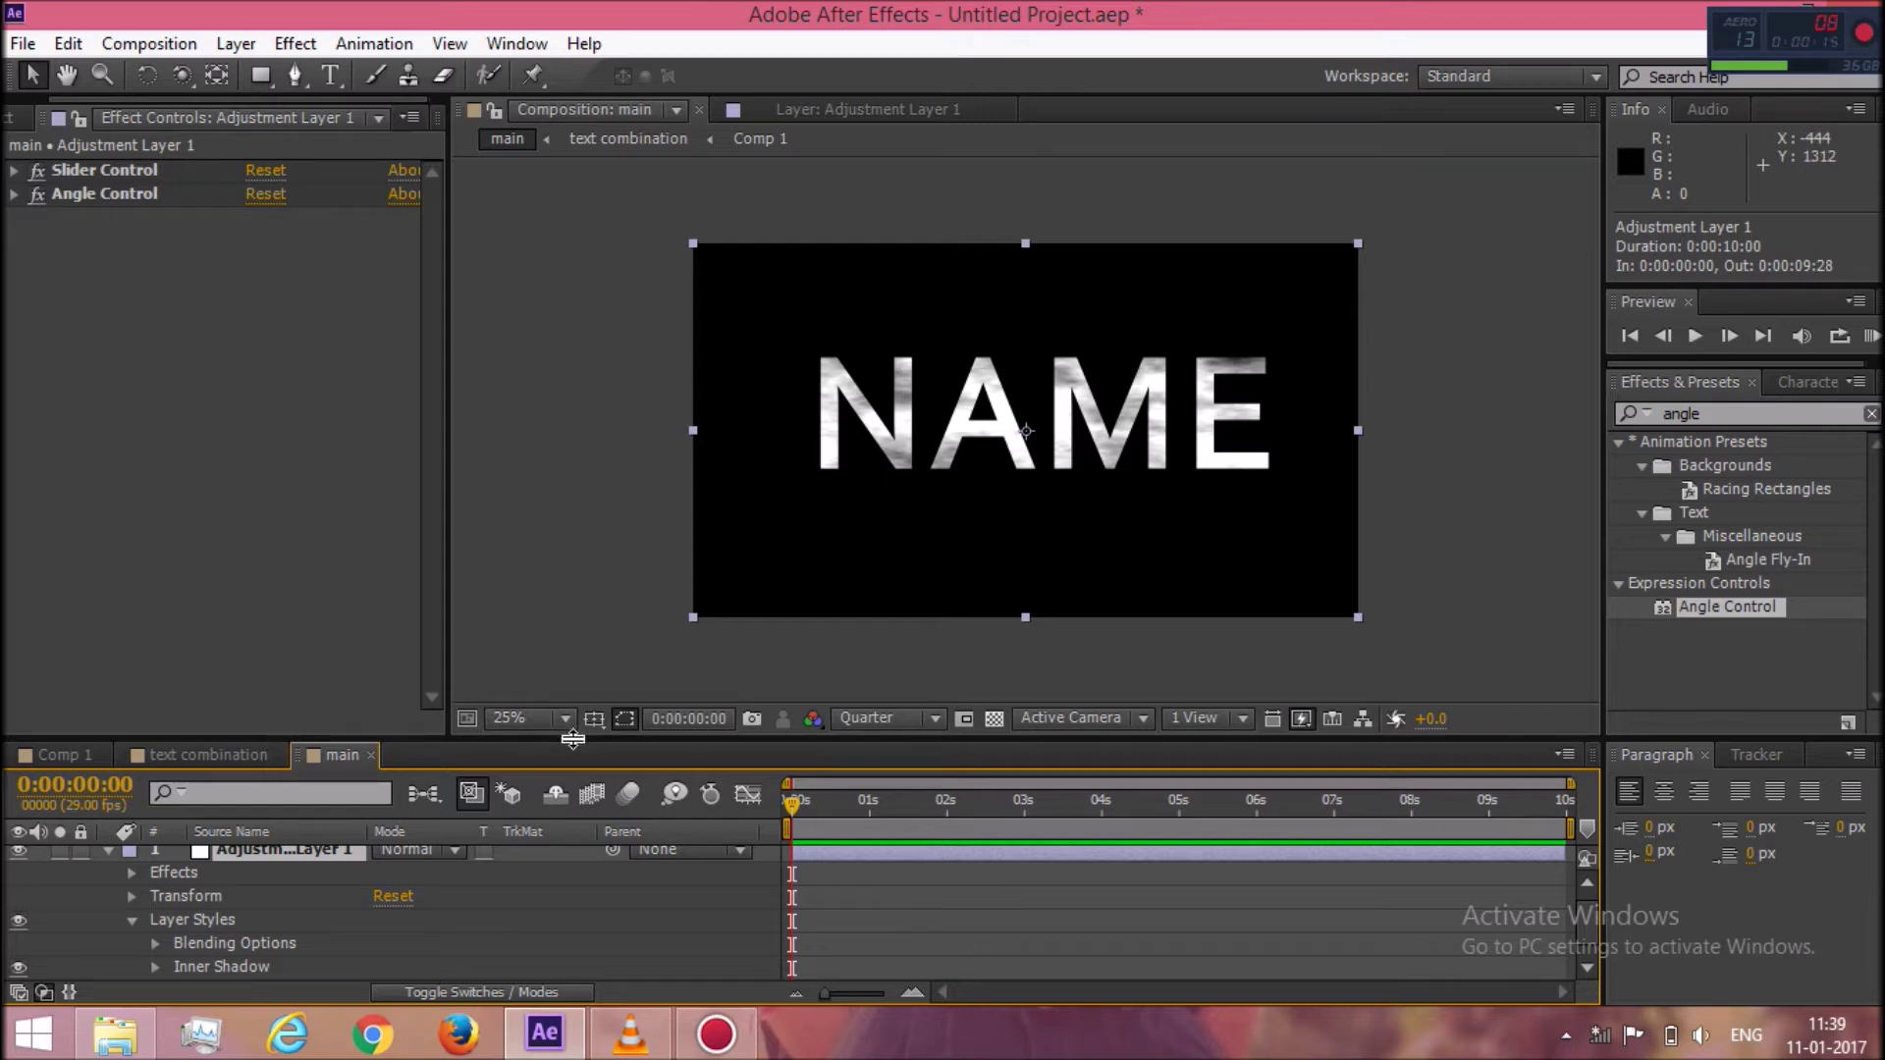
pyautogui.moveTo(573, 739); pyautogui.dragTo(561, 543)
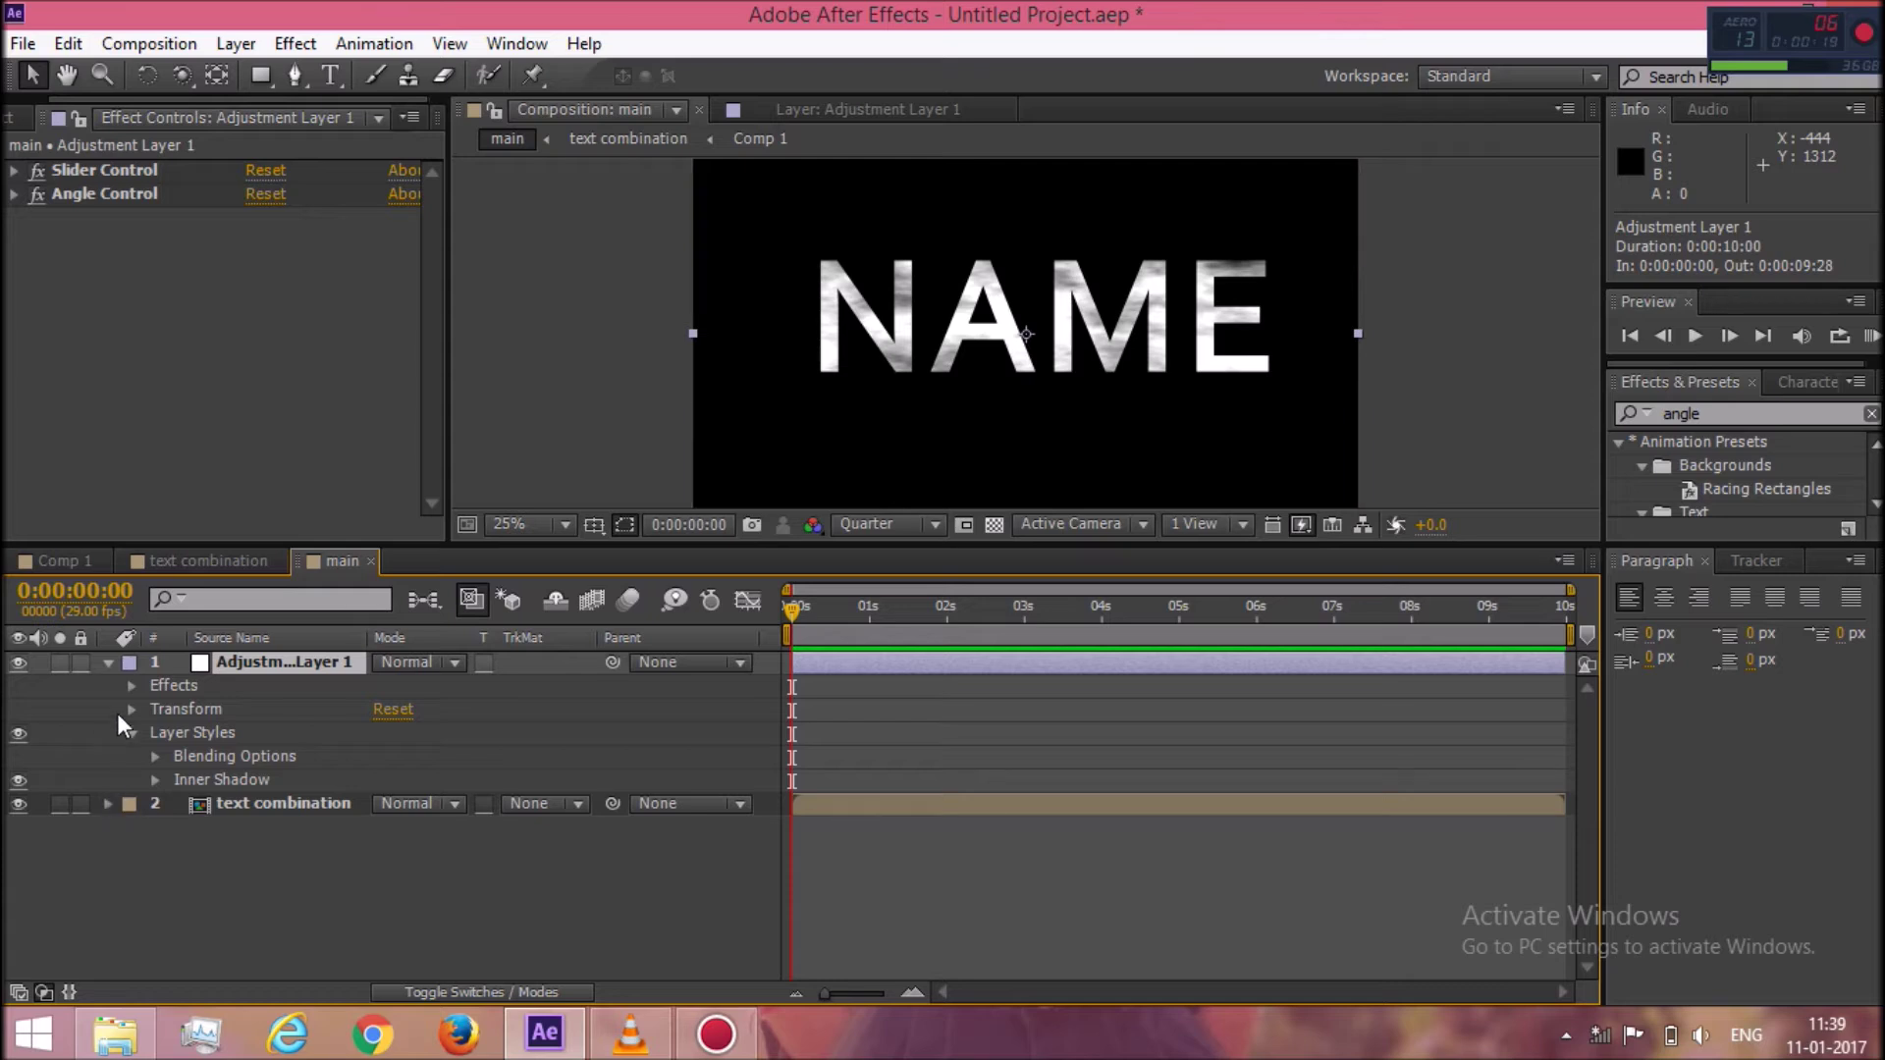
pyautogui.click(154, 770)
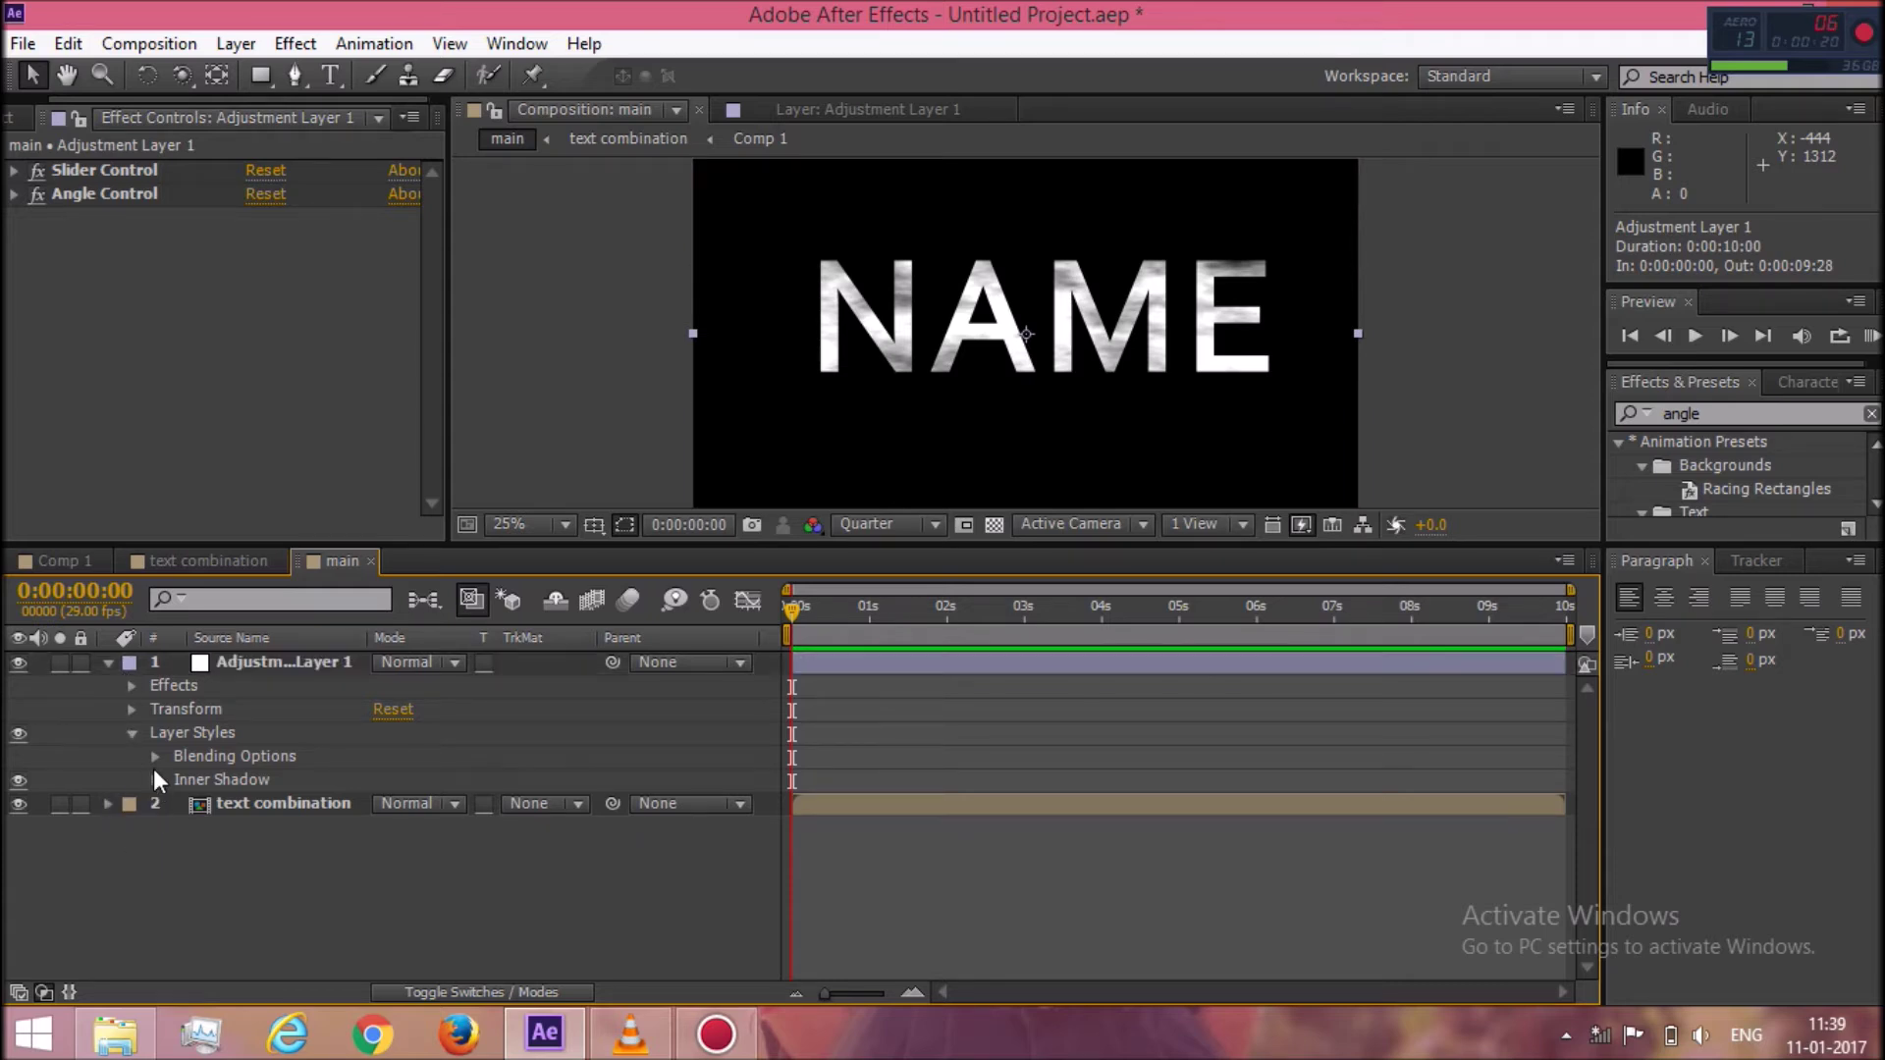
# Lower the Inner Shadow opacity to 46%.
pyautogui.click(153, 780)
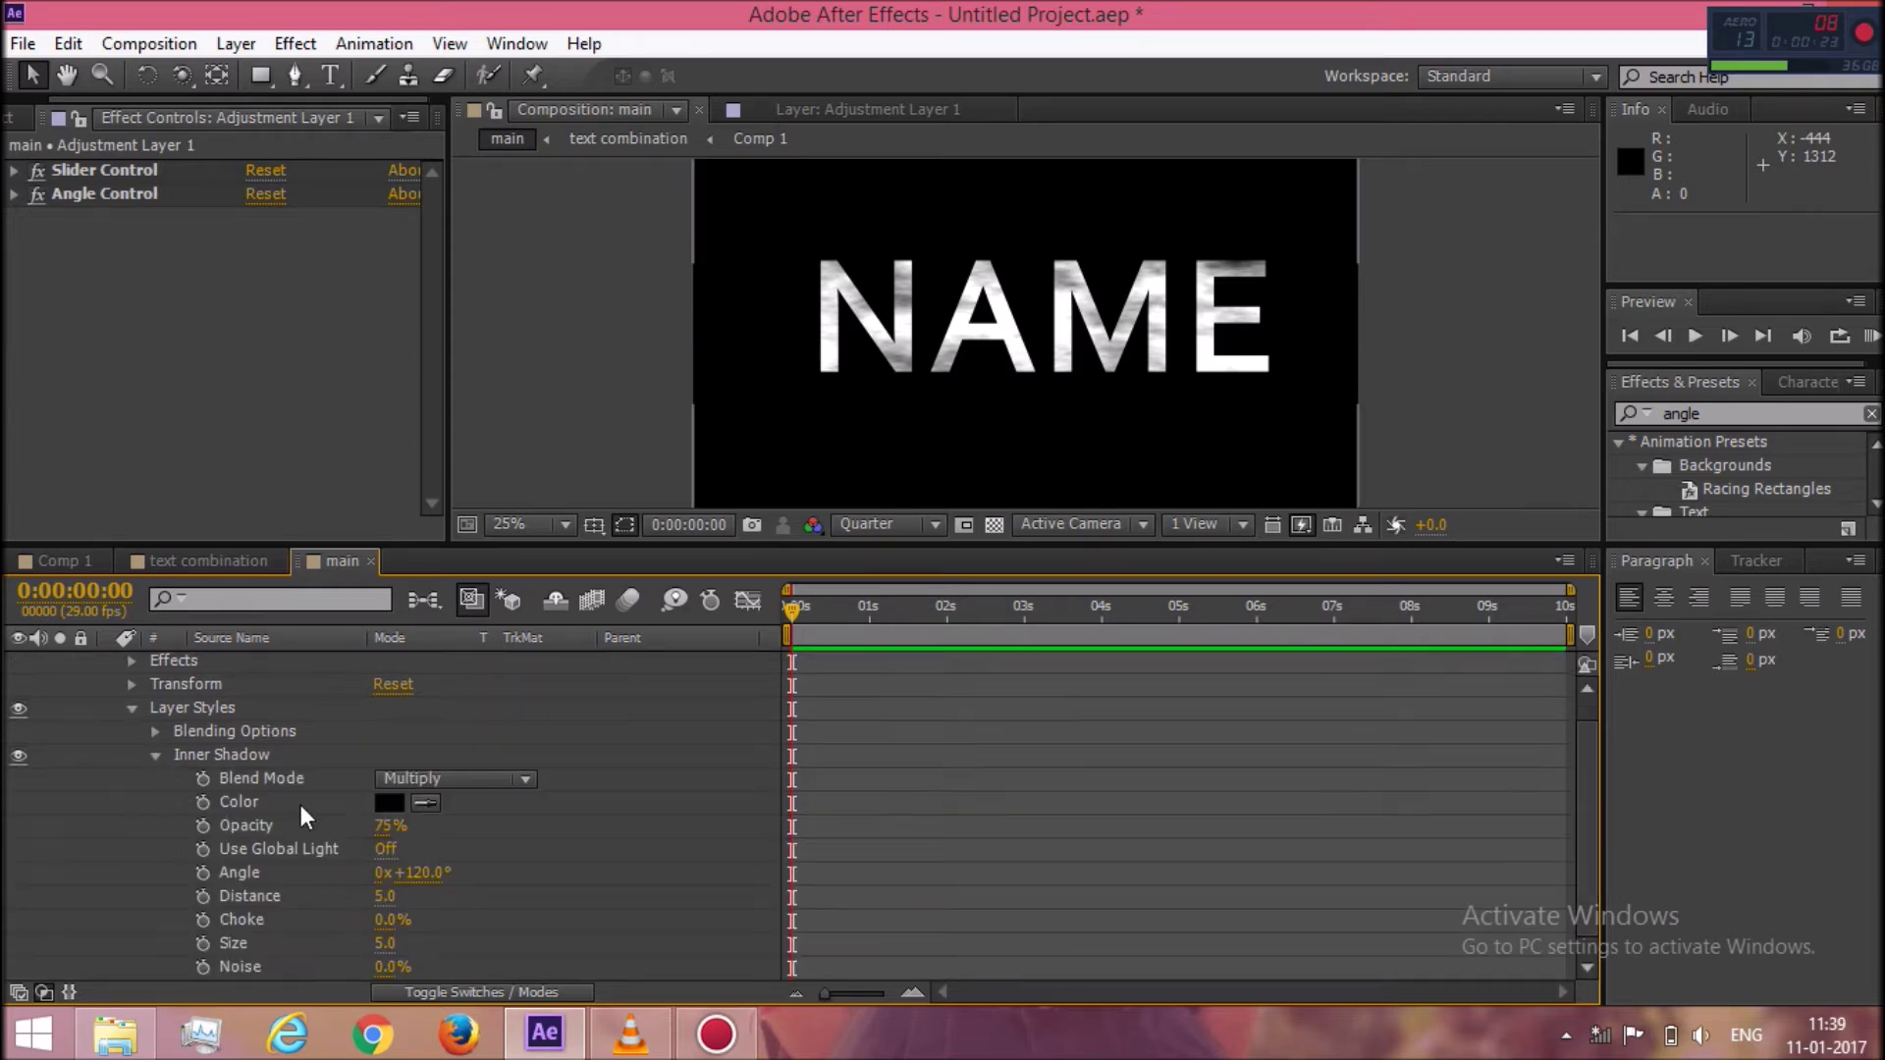
pyautogui.moveTo(386, 828)
pyautogui.mouseDown()
pyautogui.moveTo(324, 827)
pyautogui.moveTo(695, 808)
pyautogui.mouseUp()
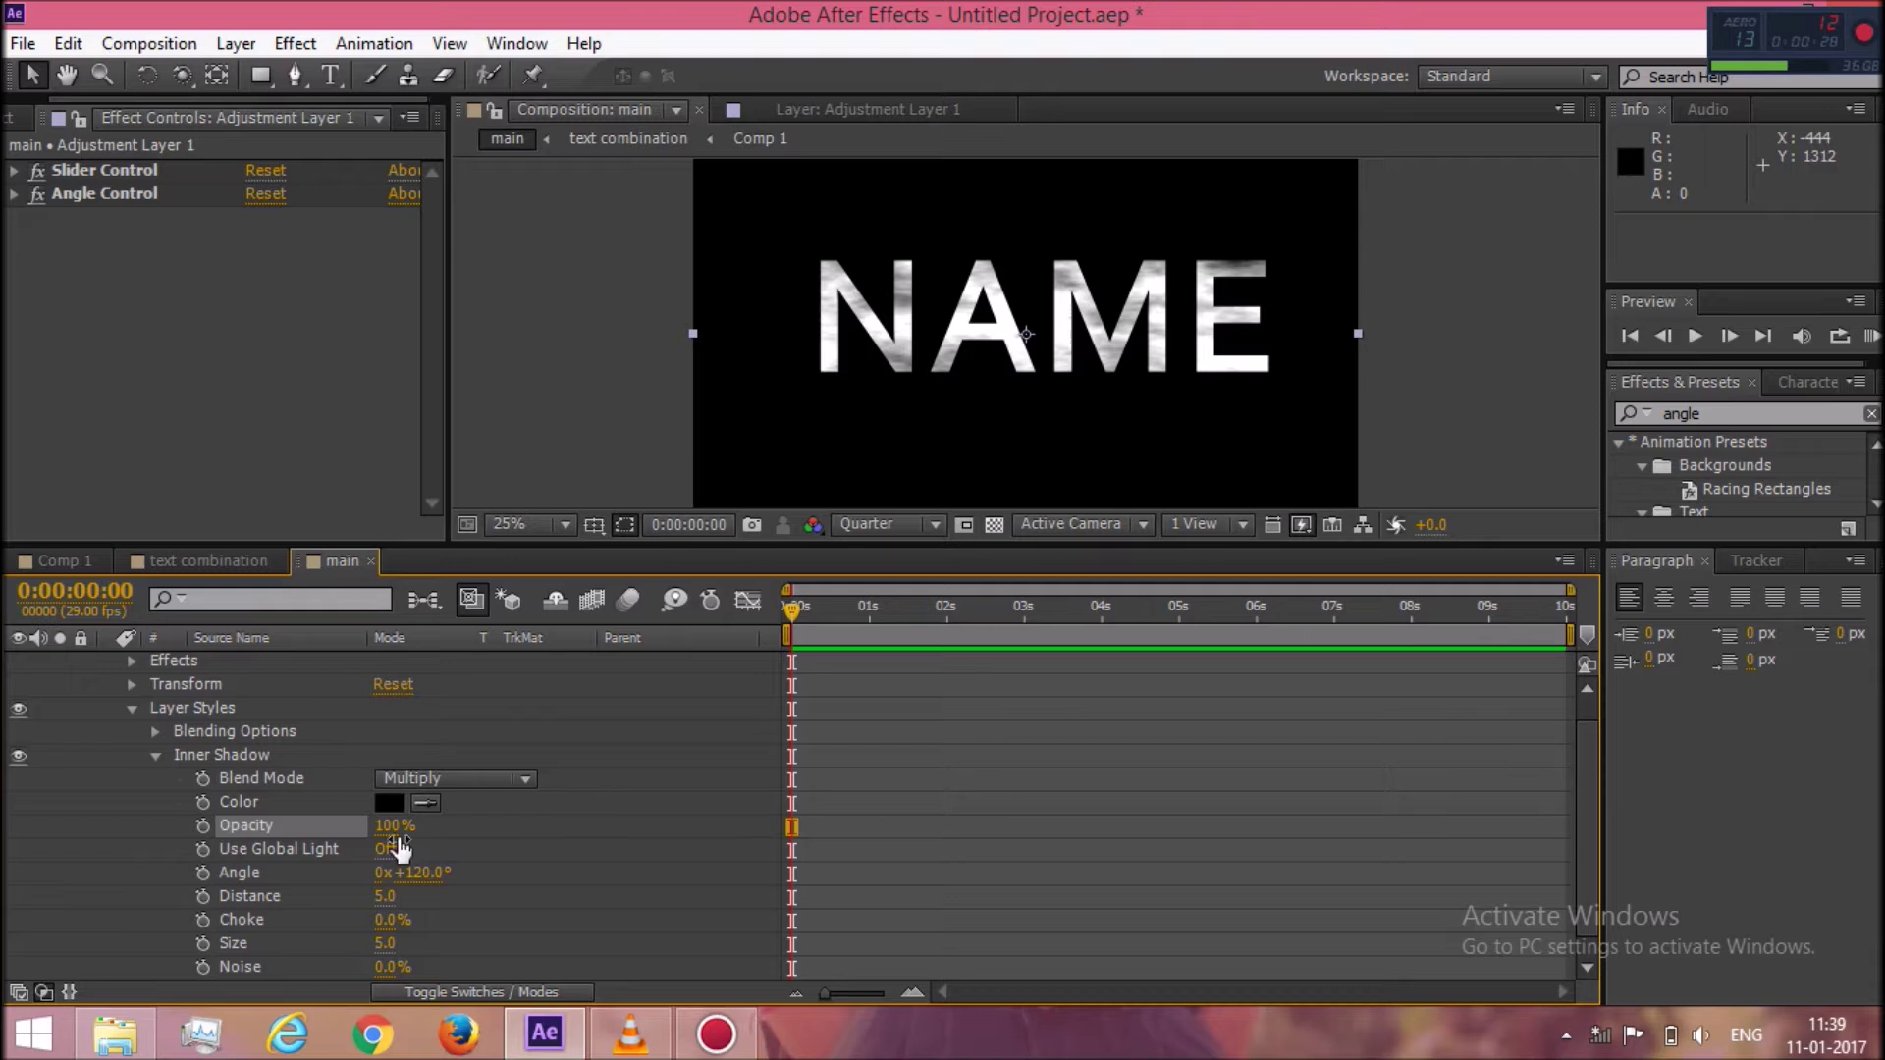
pyautogui.moveTo(386, 826); pyautogui.dragTo(315, 823)
# Link the Inner Shadow Angle expression to Adjustment Layer 1's Angle Control Angle.
pyautogui.keyDown('alt'); pyautogui.click(203, 872); pyautogui.keyUp('alt')
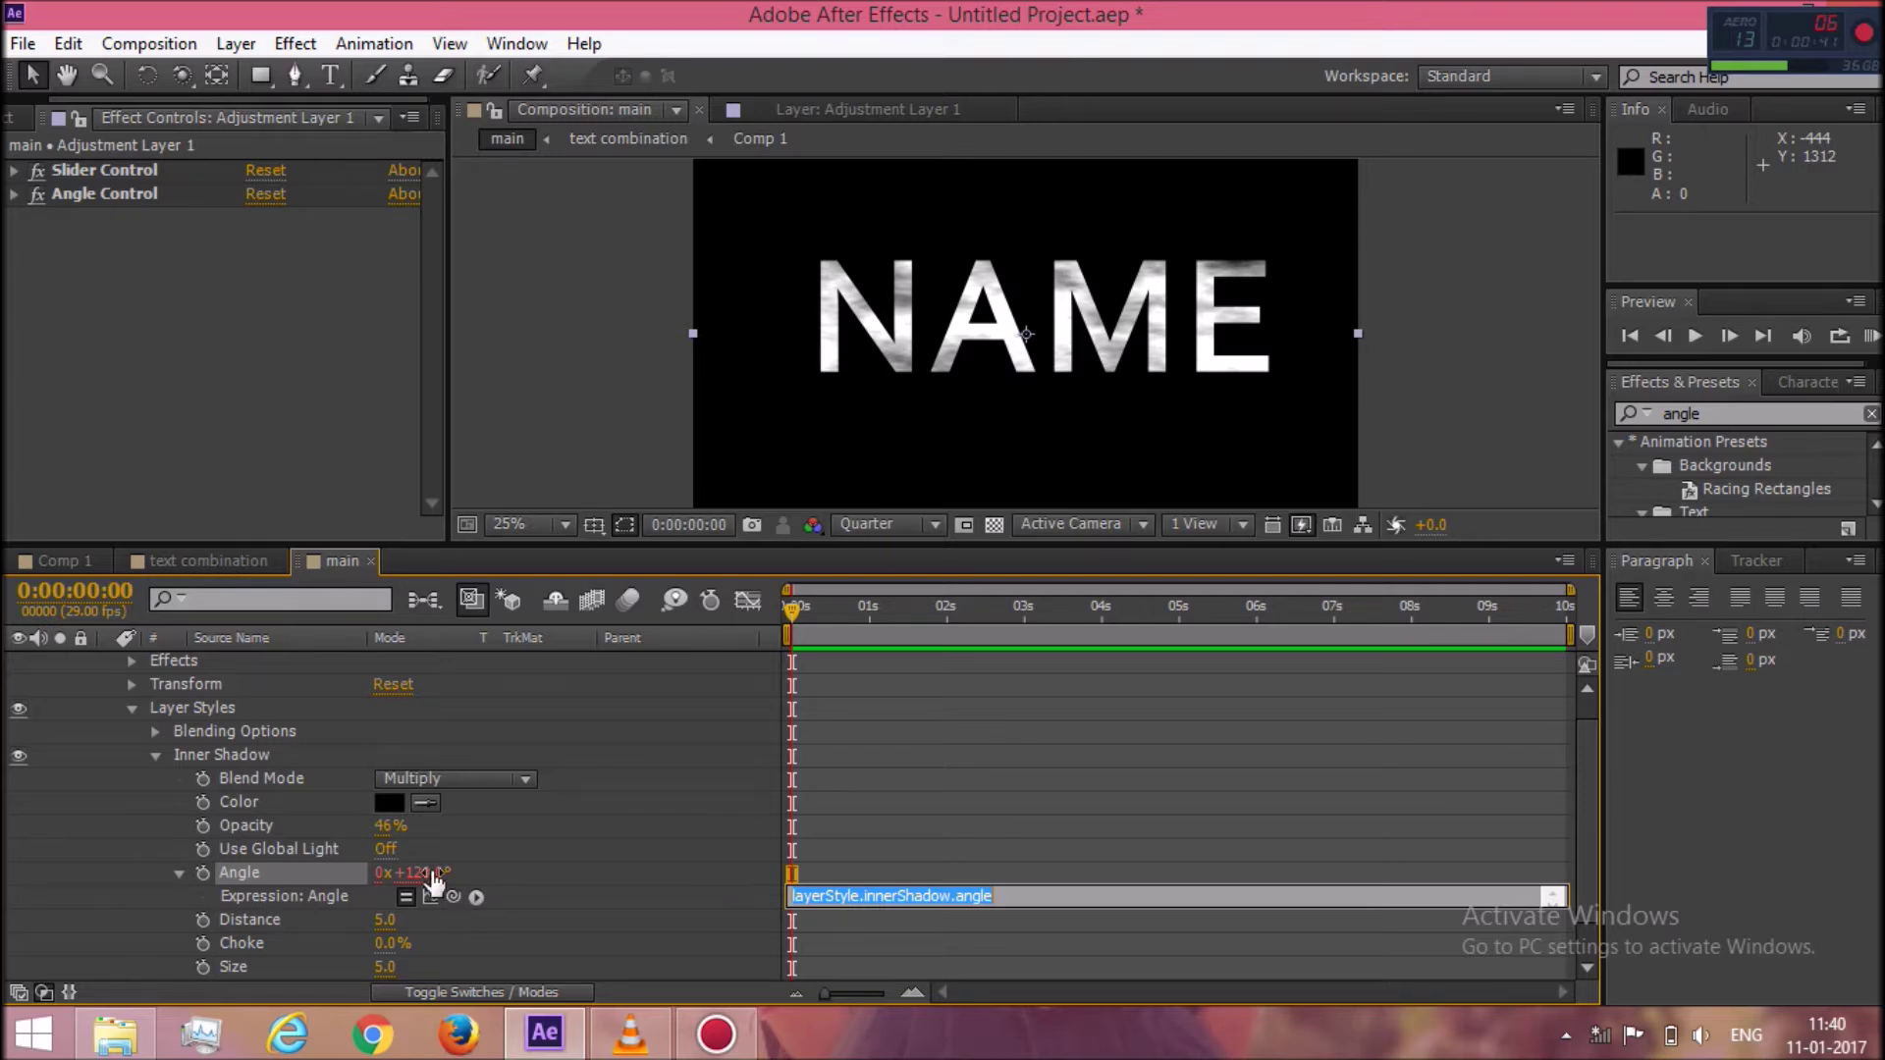
pyautogui.click(130, 660)
pyautogui.click(131, 660)
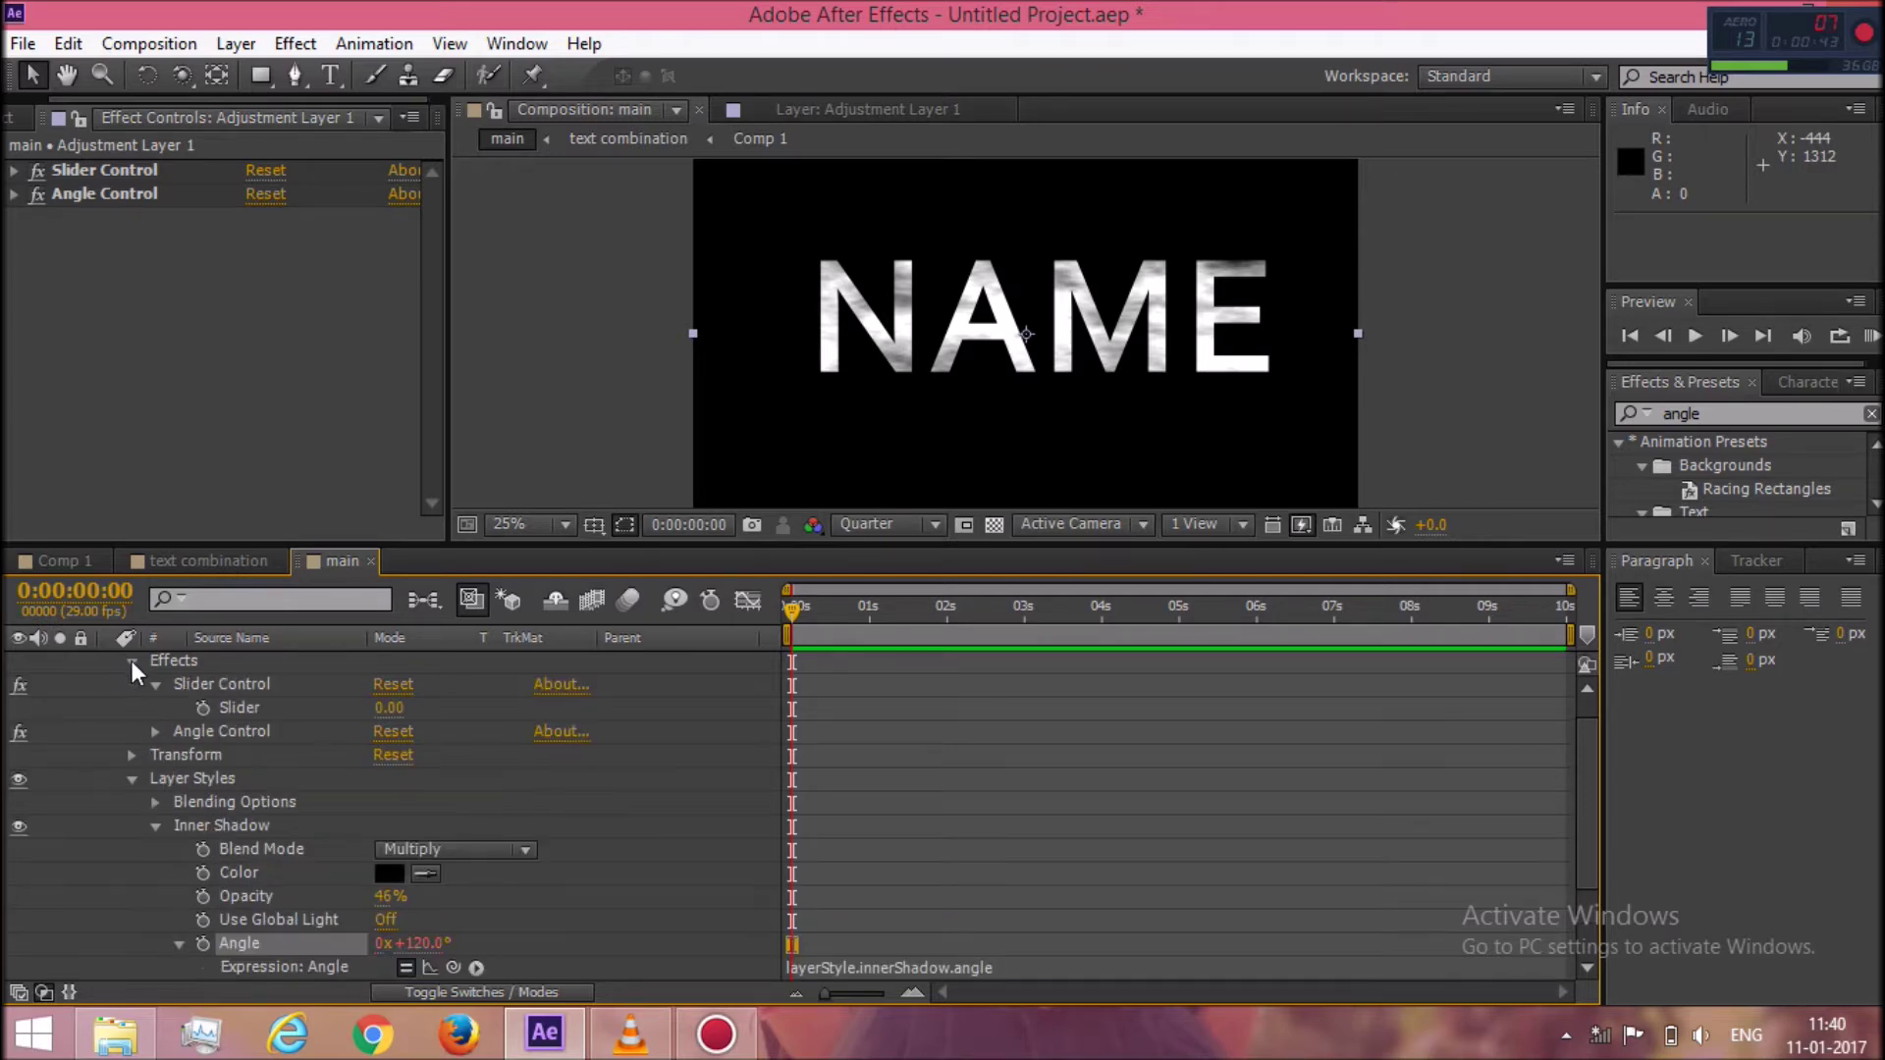
pyautogui.click(154, 731)
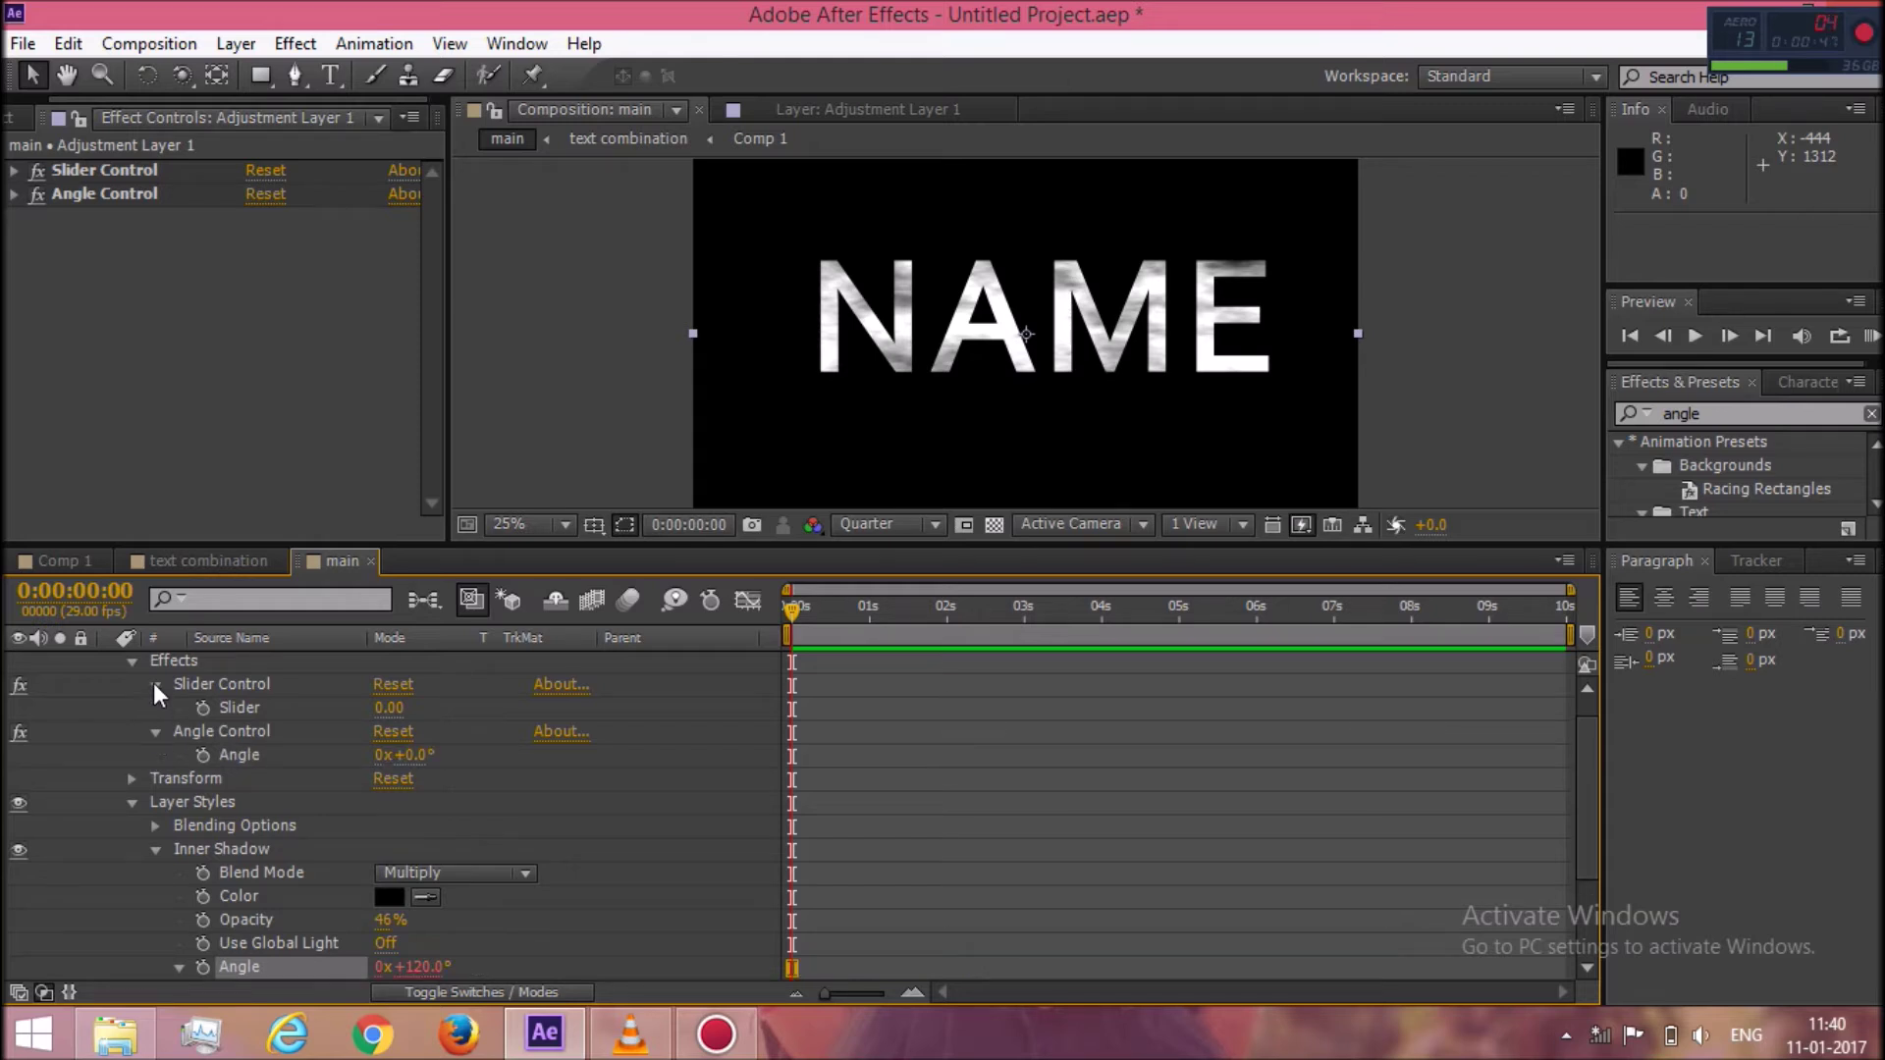
pyautogui.click(155, 684)
pyautogui.moveTo(457, 964); pyautogui.dragTo(238, 731)
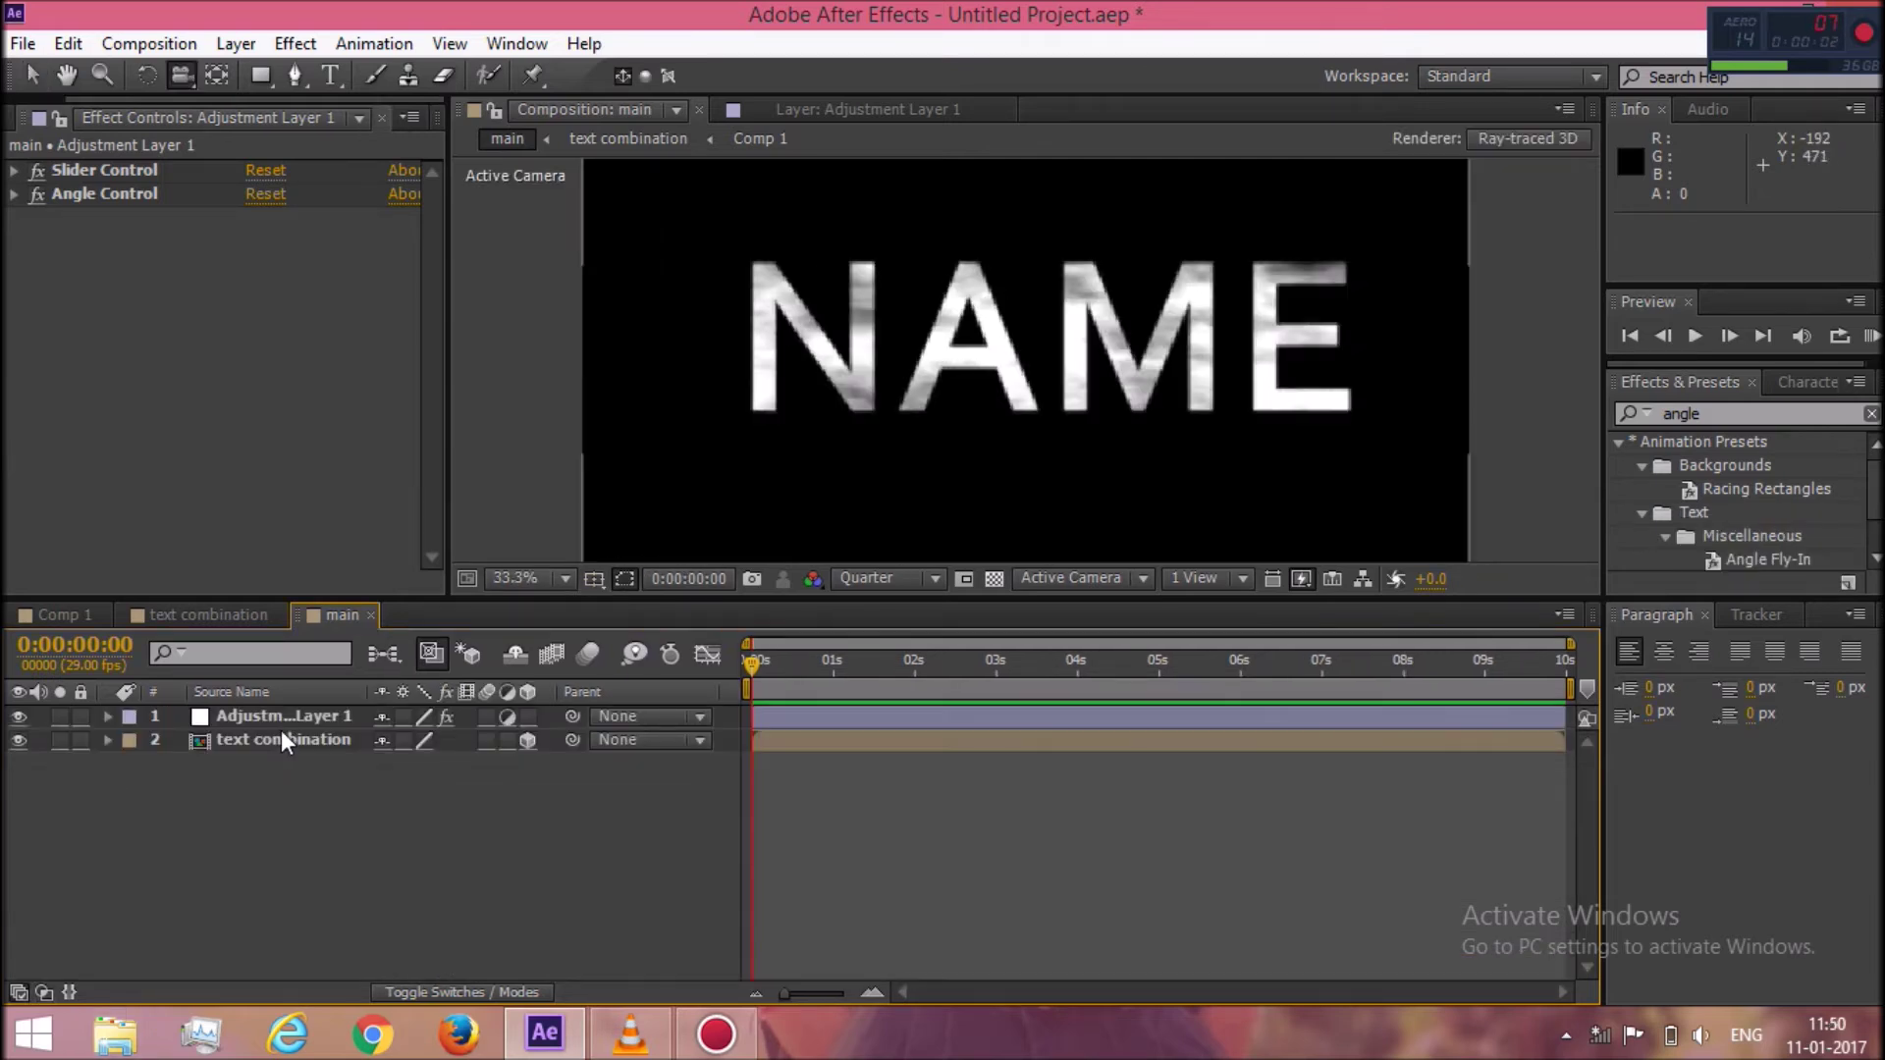
# Duplicate the text combination layer with Ctrl+D so its copies stack beneath Adjustment Layer 1.
pyautogui.click(284, 738)
pyautogui.hotkey('ctrl', 'd')
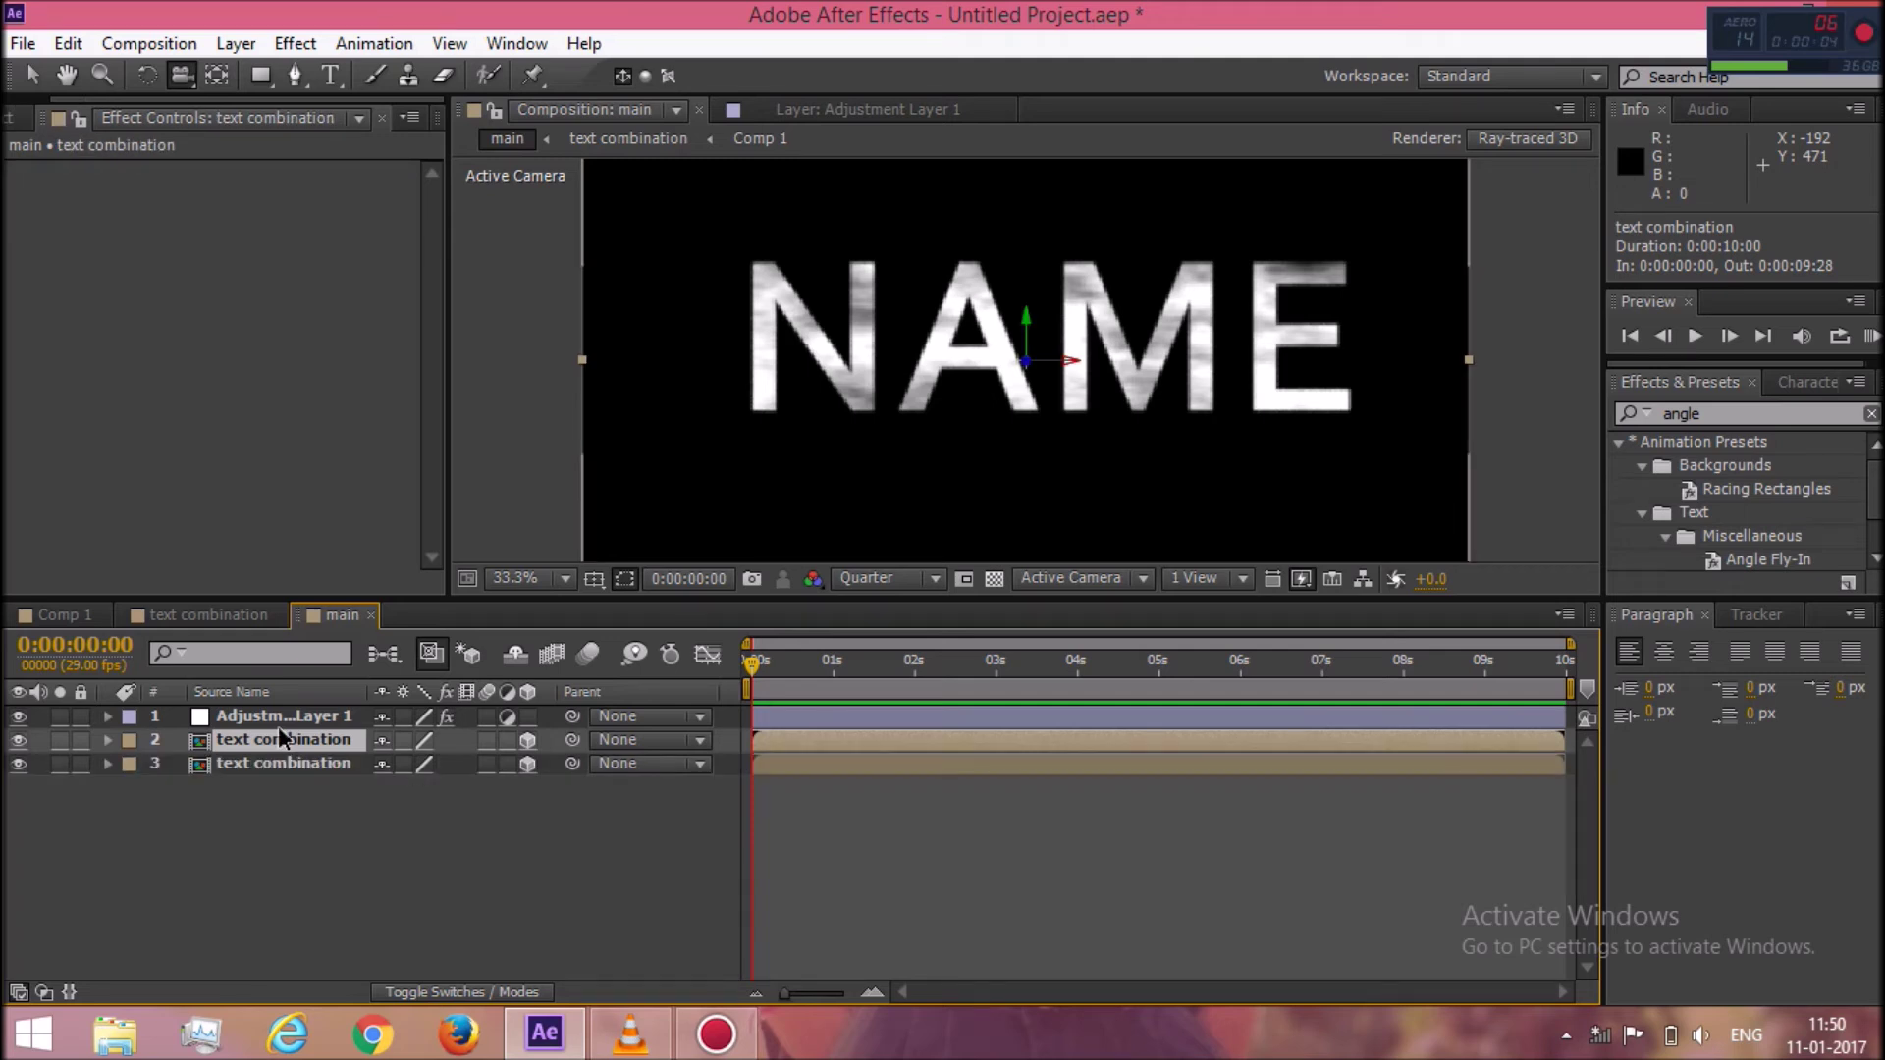
pyautogui.hotkey('ctrl', 'd')
pyautogui.hotkey('ctrl', 'd')
pyautogui.hotkey('ctrl', 'd')
pyautogui.hotkey('ctrl', 'd')
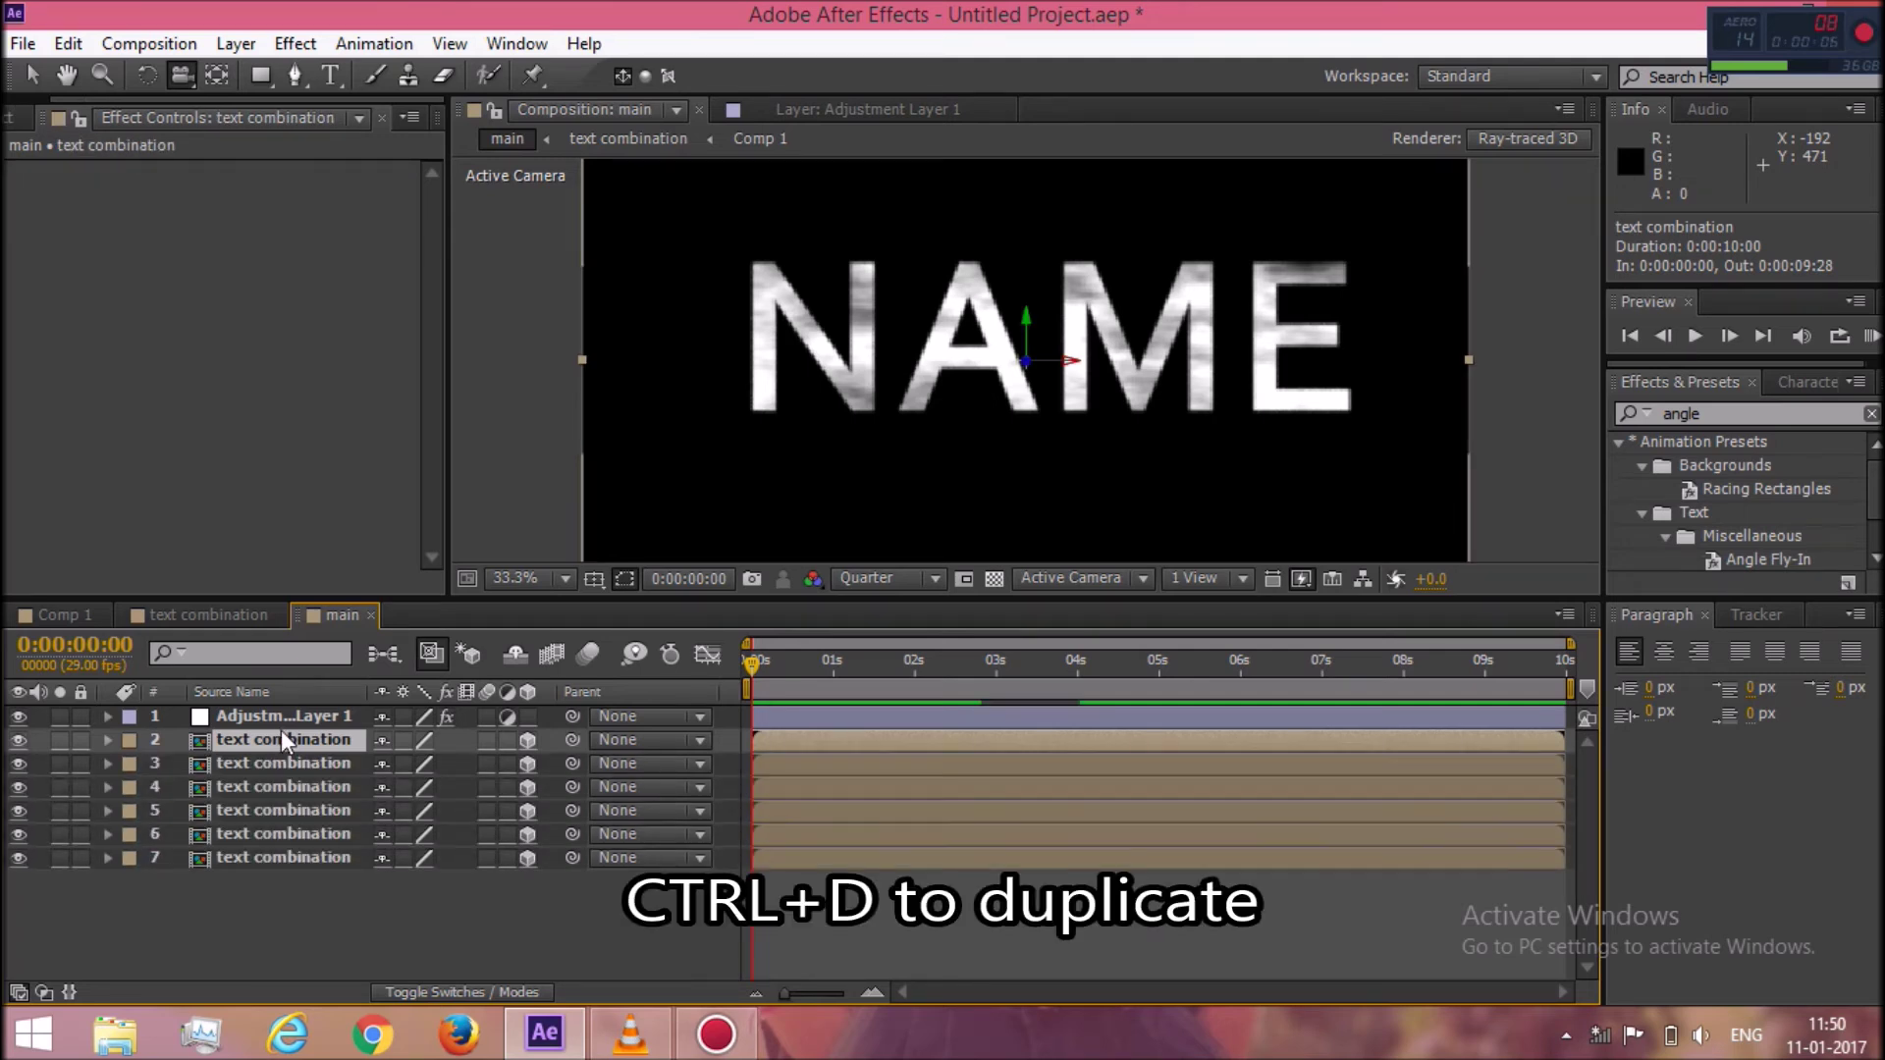
pyautogui.hotkey('ctrl', 'd')
pyautogui.hotkey('ctrl', 'd')
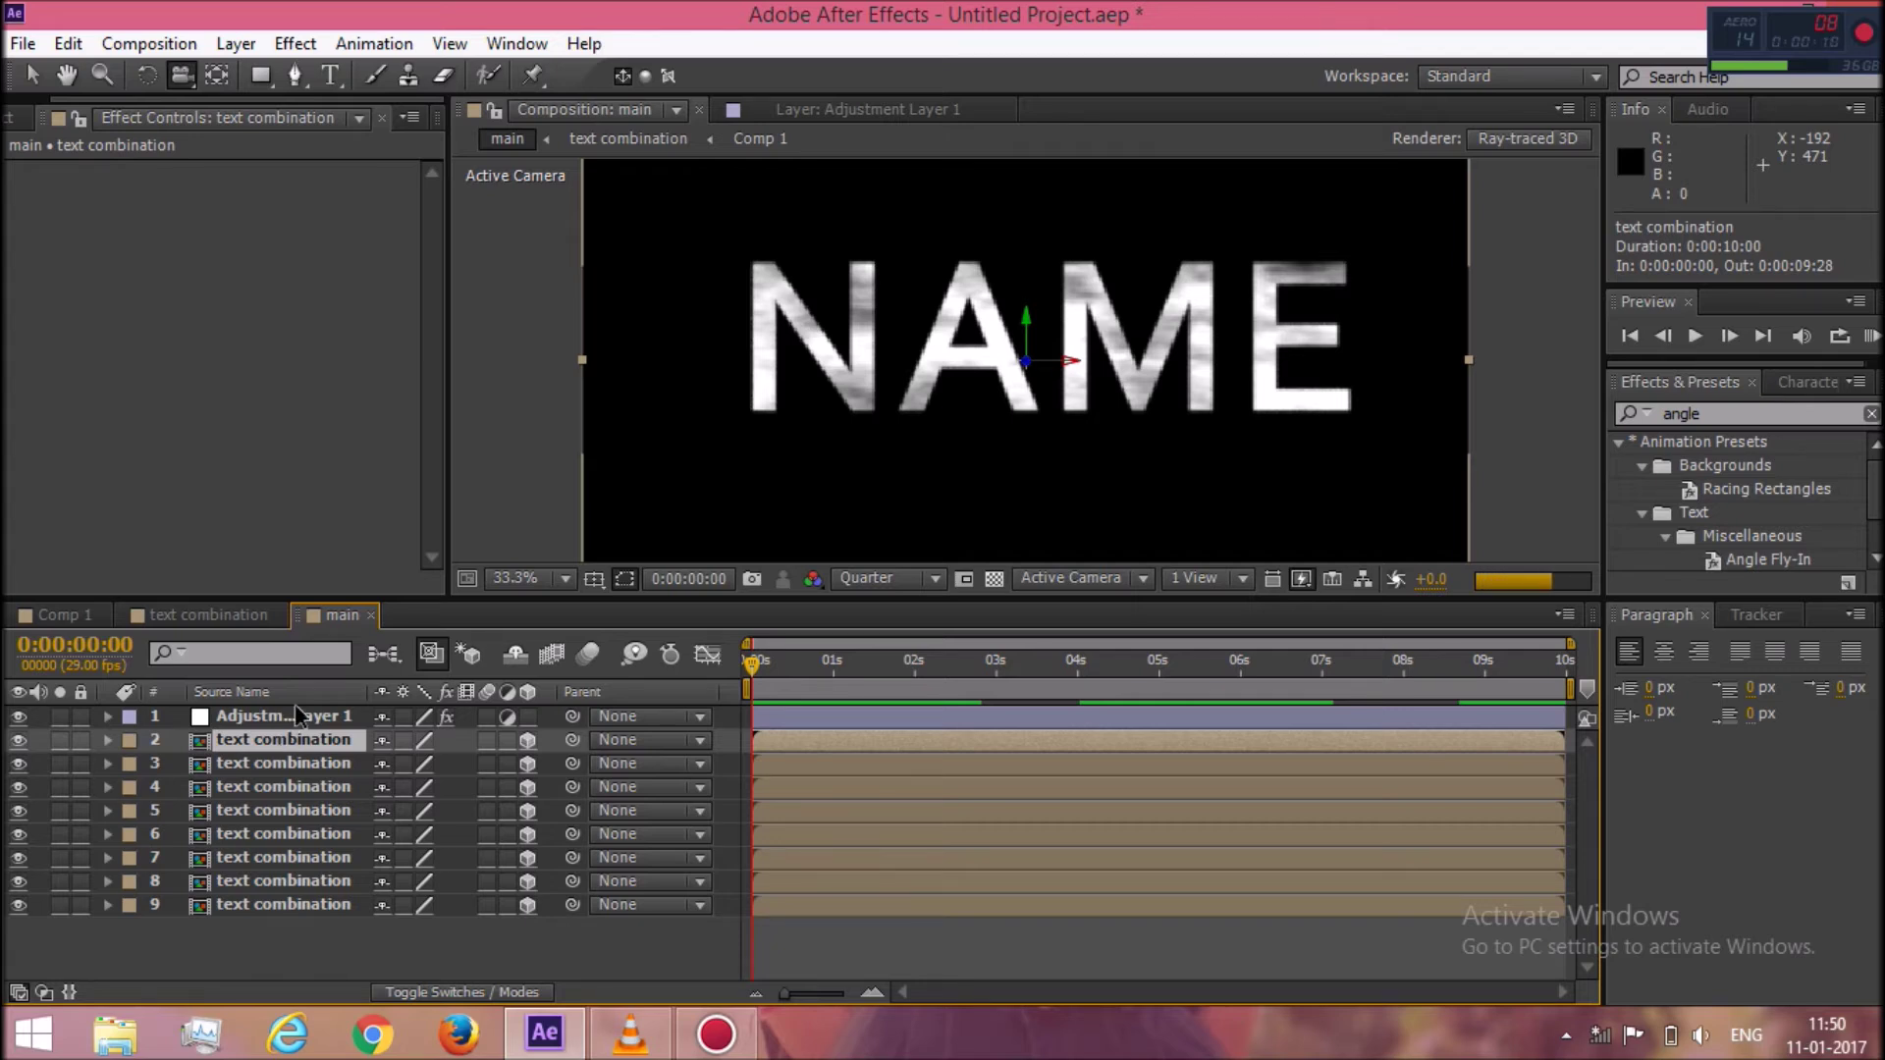
pyautogui.click(265, 726)
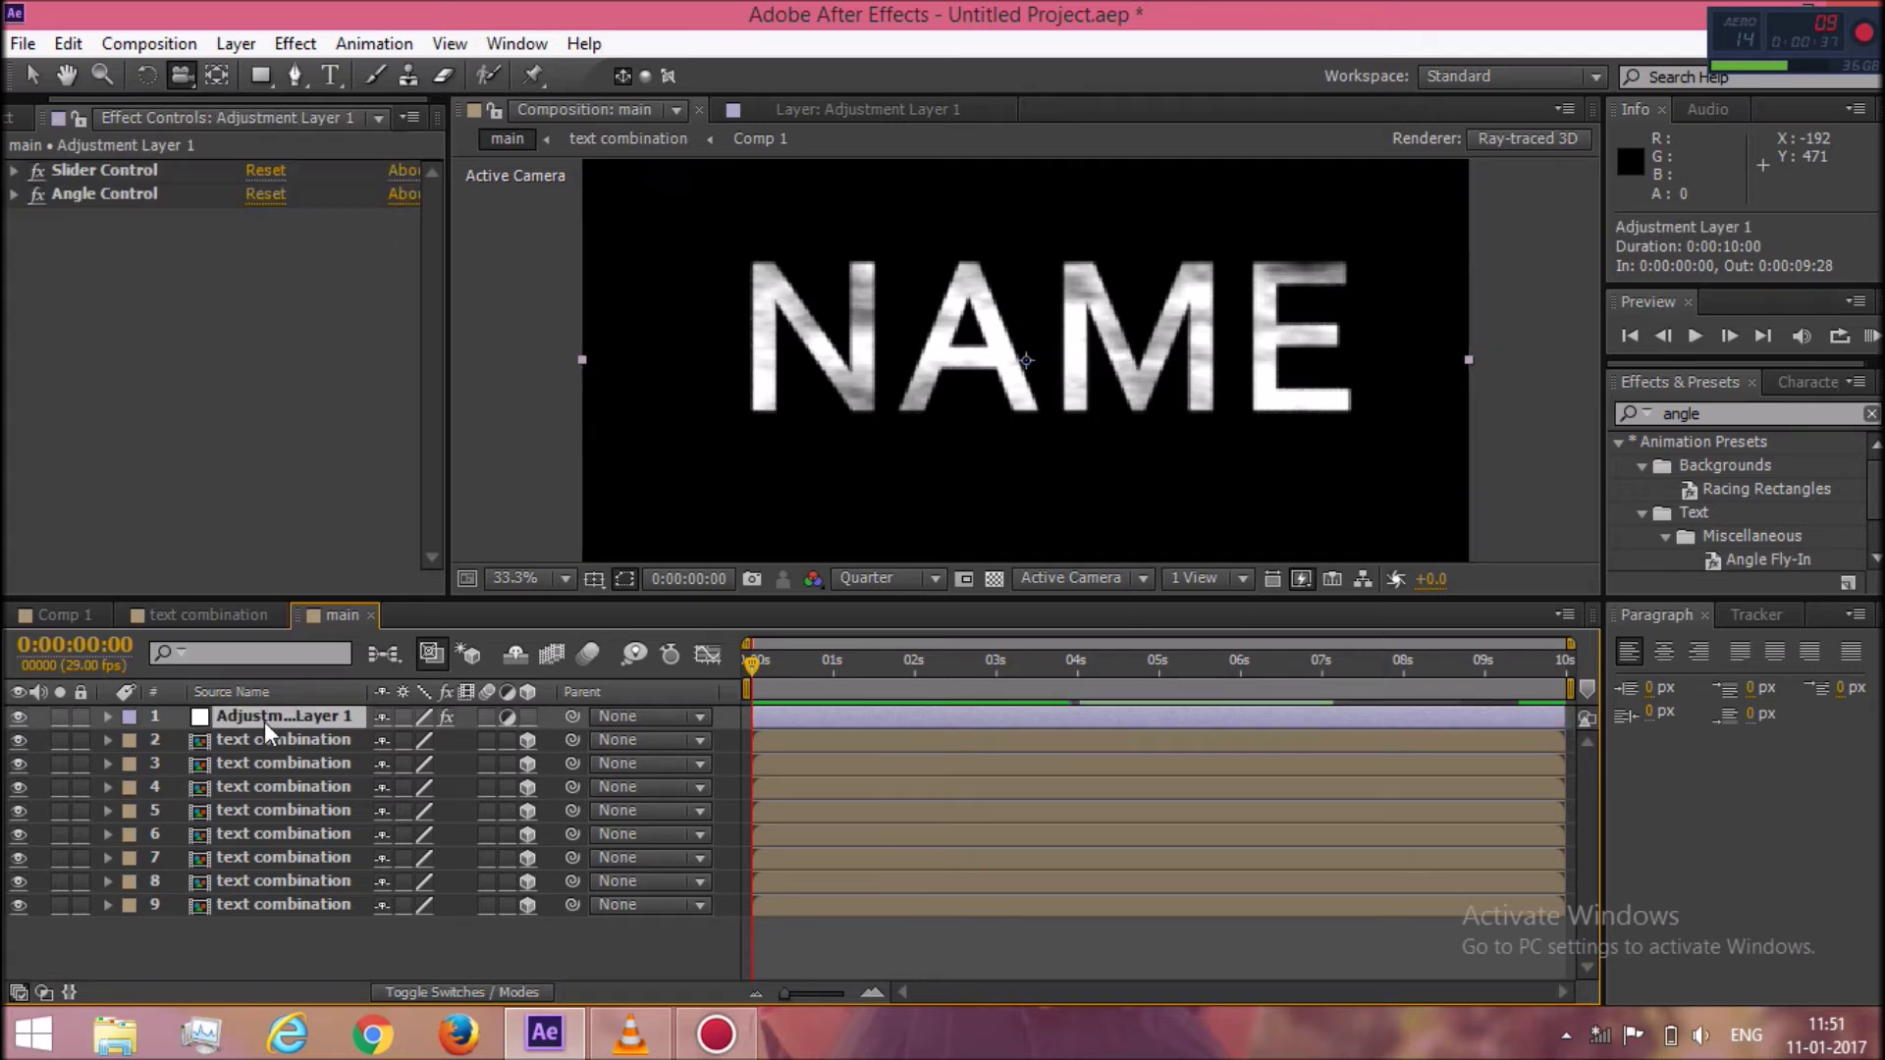
pyautogui.click(243, 46)
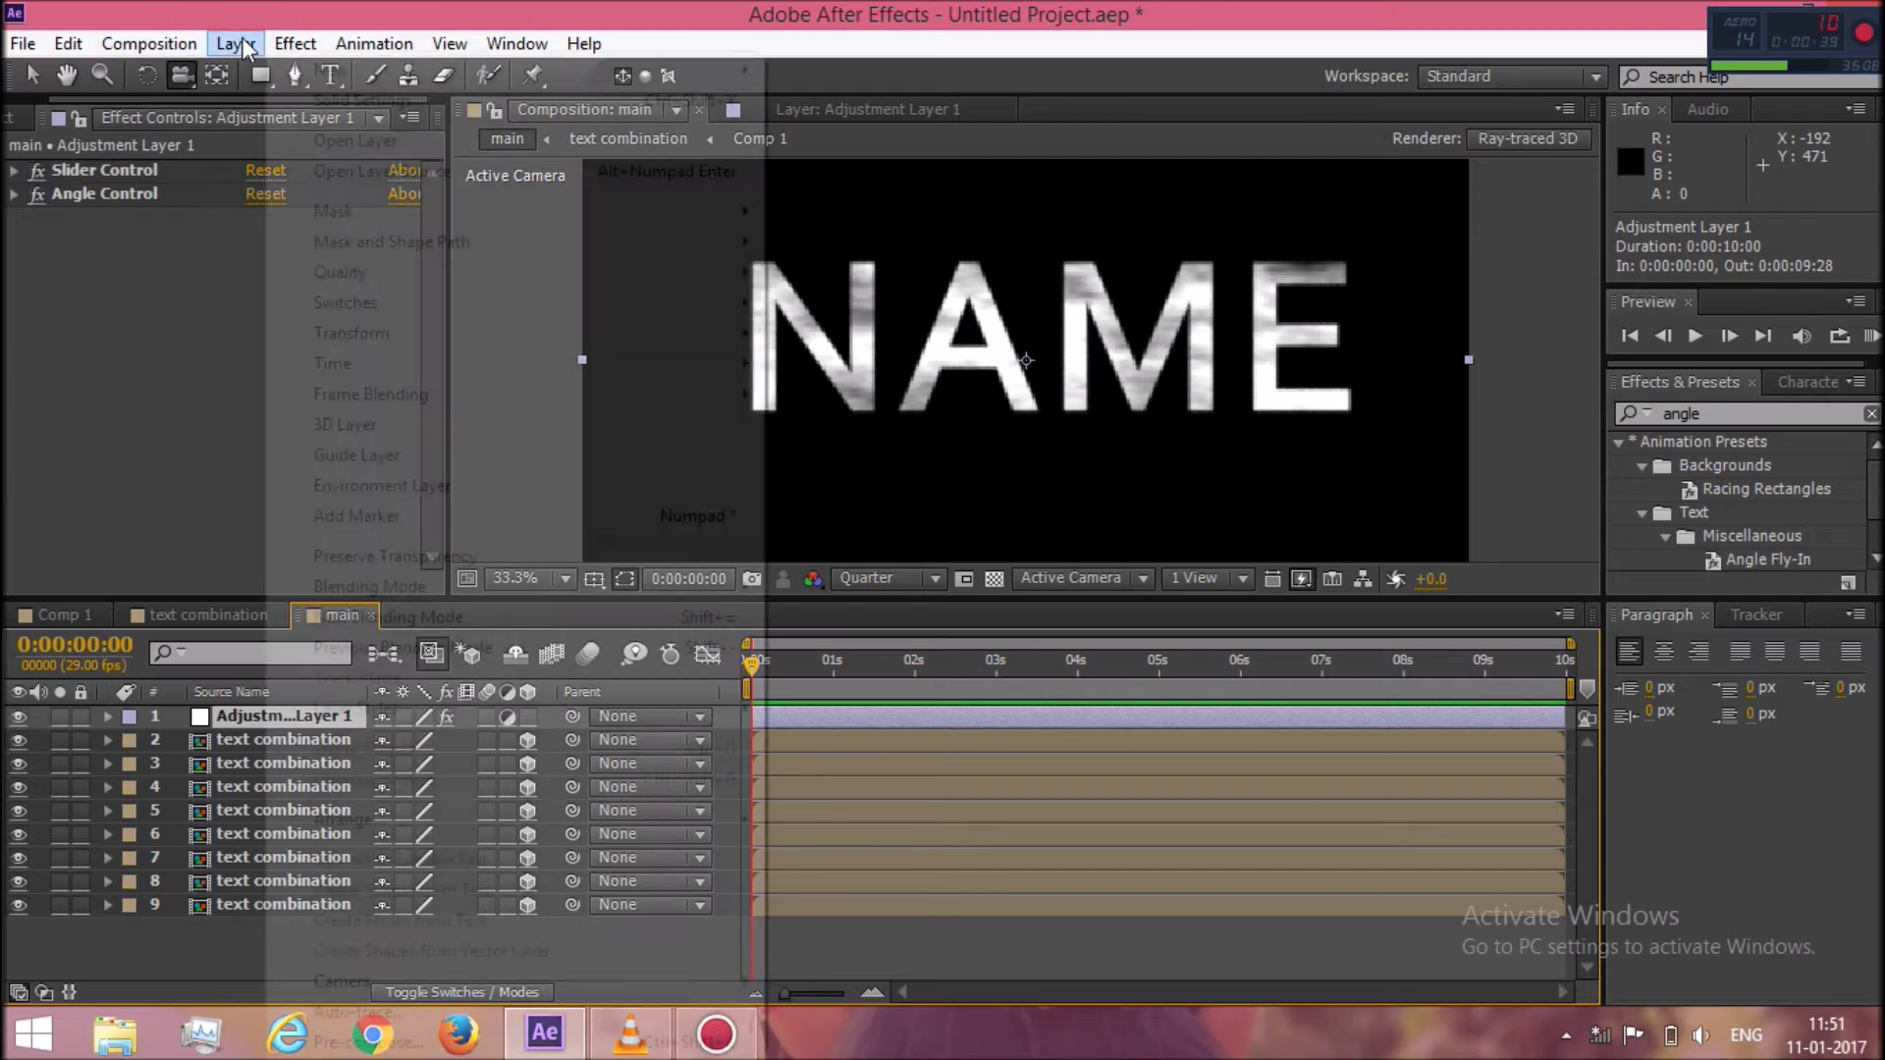
# Add a Two-Node Camera 1 with the 50mm preset at the top and select it.
pyautogui.moveTo(265, 71)
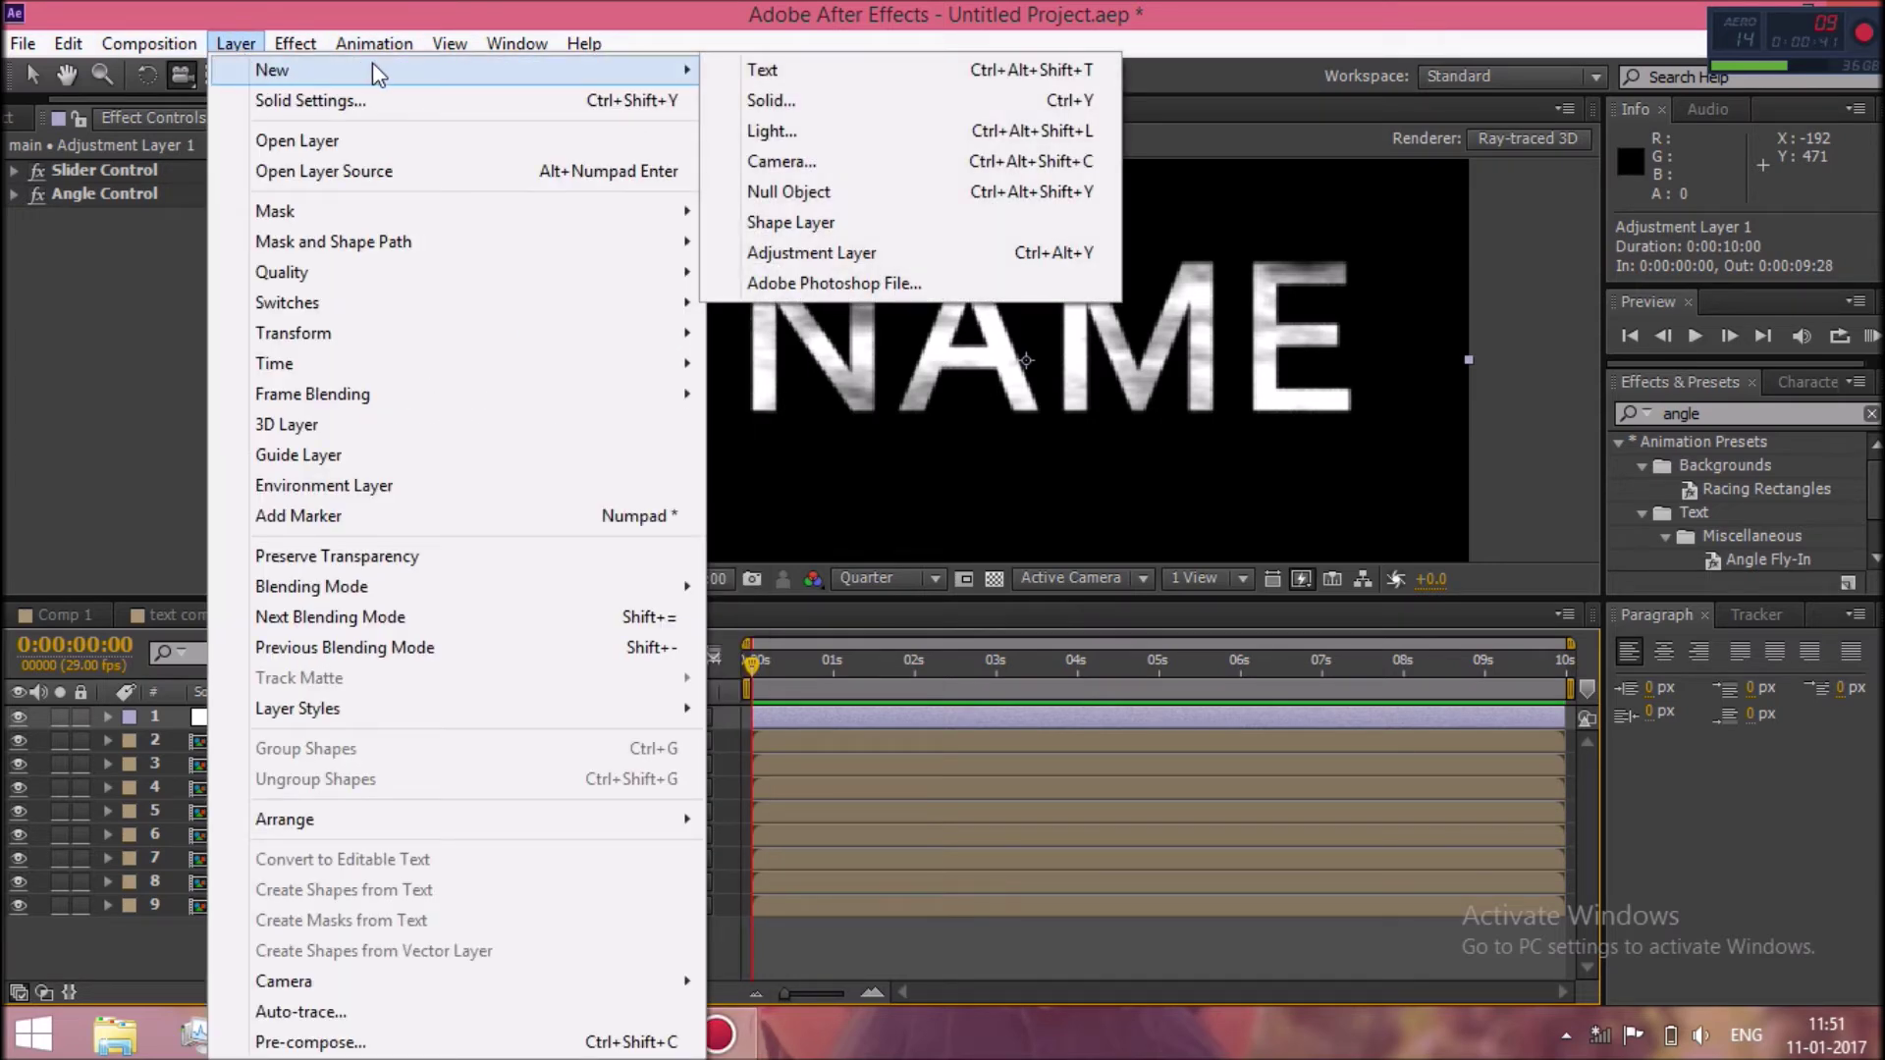
pyautogui.click(868, 173)
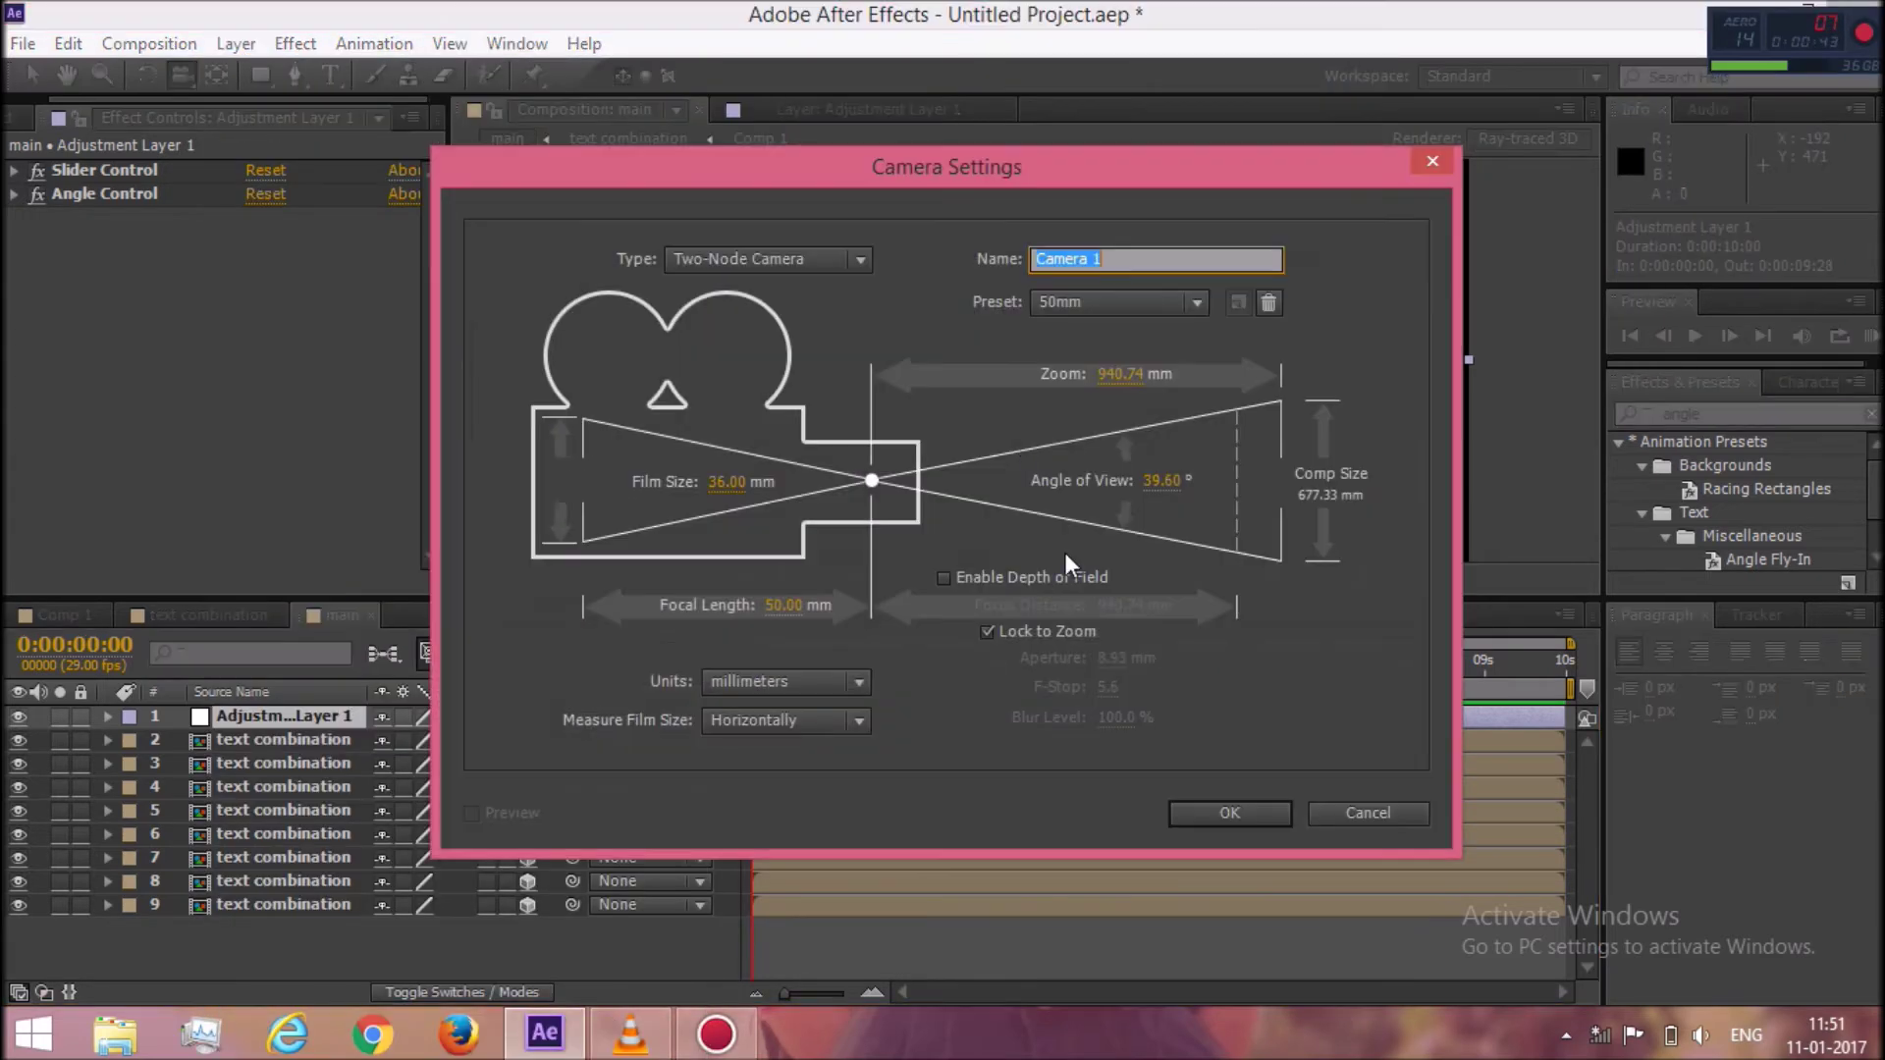
pyautogui.click(1193, 807)
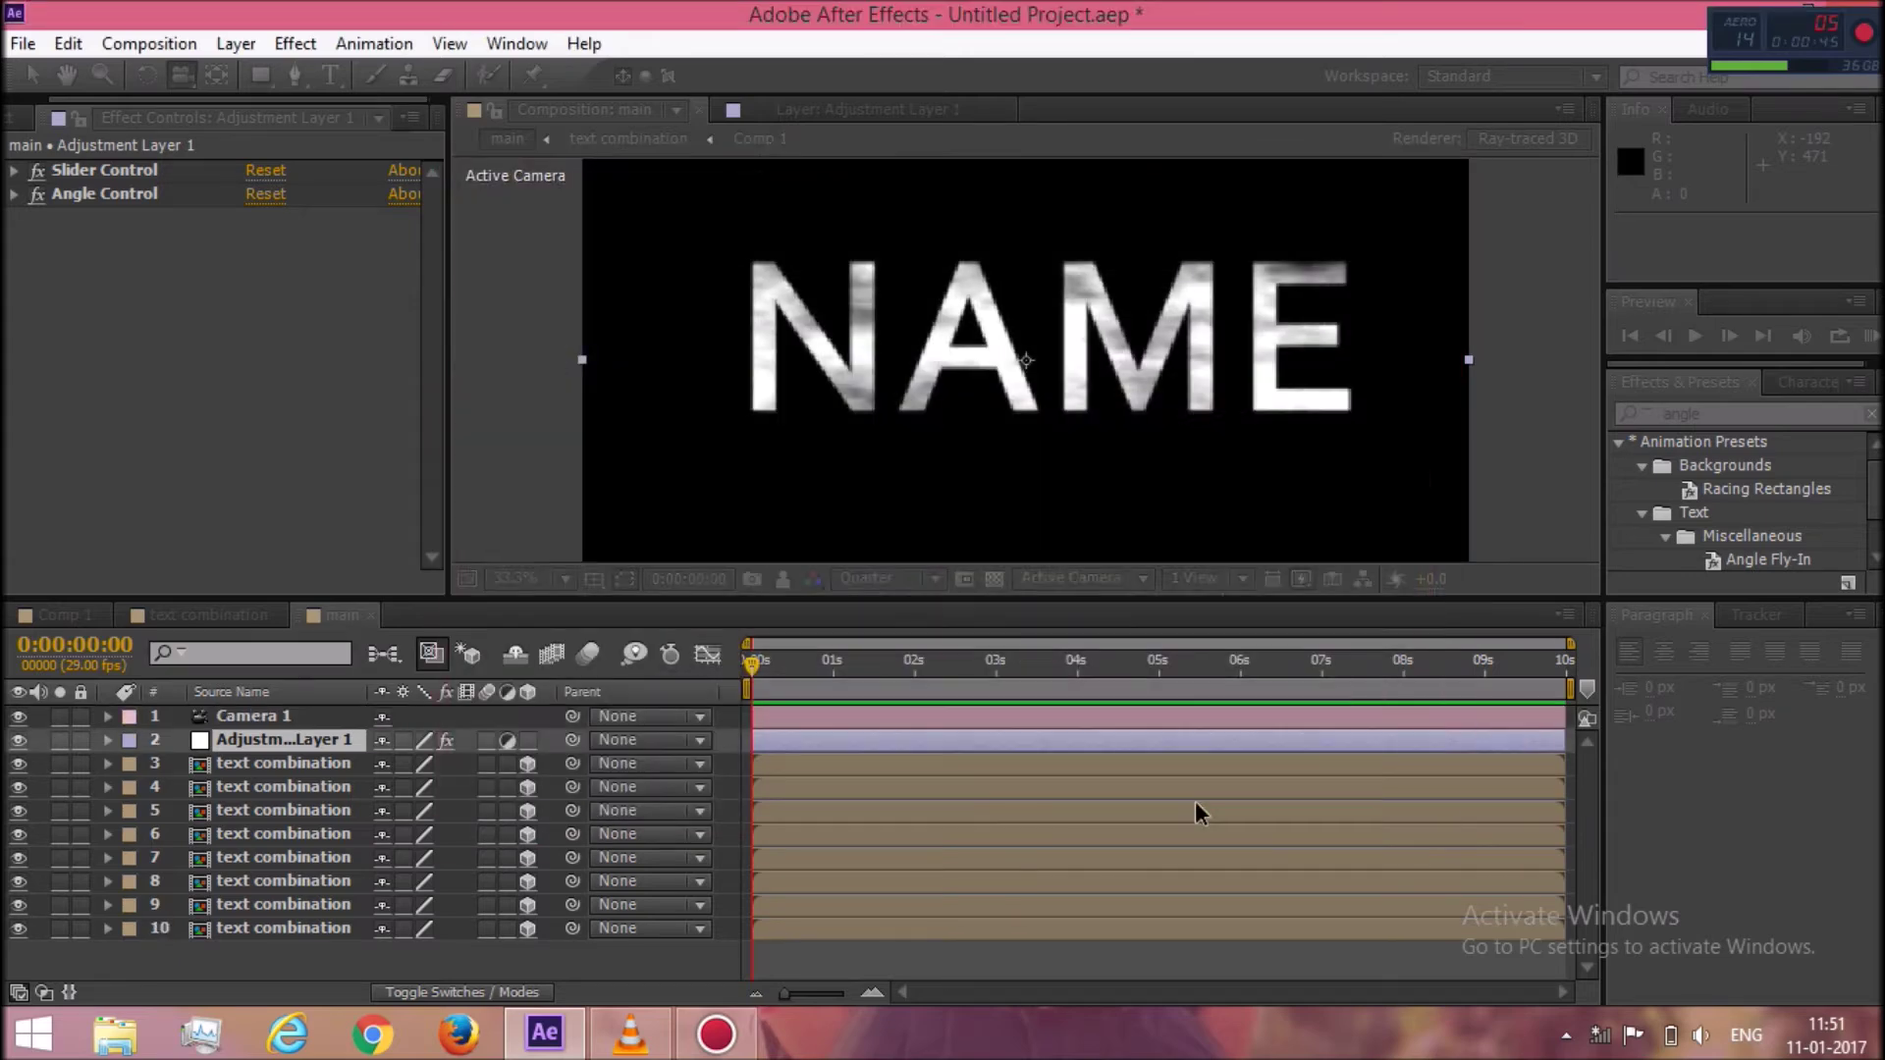
pyautogui.click(275, 721)
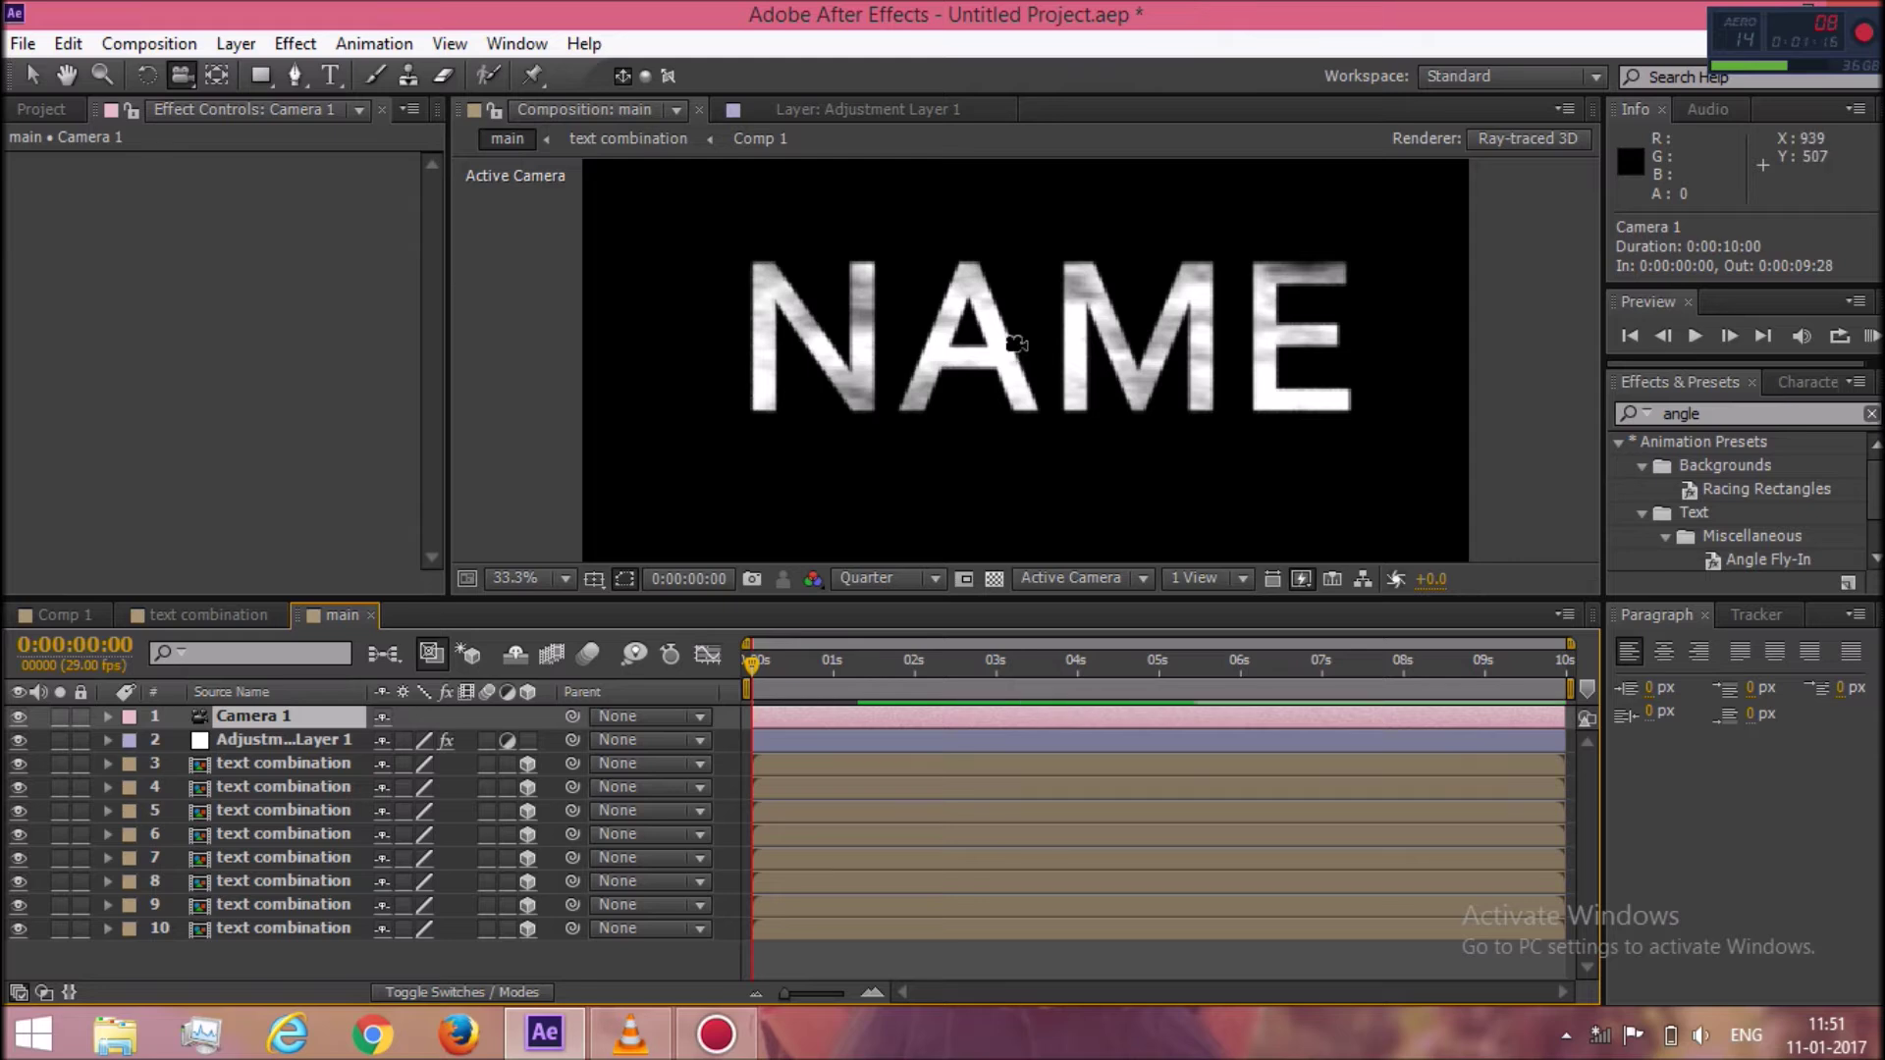
# Orbit Camera 1 with the Orbit Camera Tool so NAME is seen from the side.
pyautogui.moveTo(195, 75); pyautogui.dragTo(261, 112)
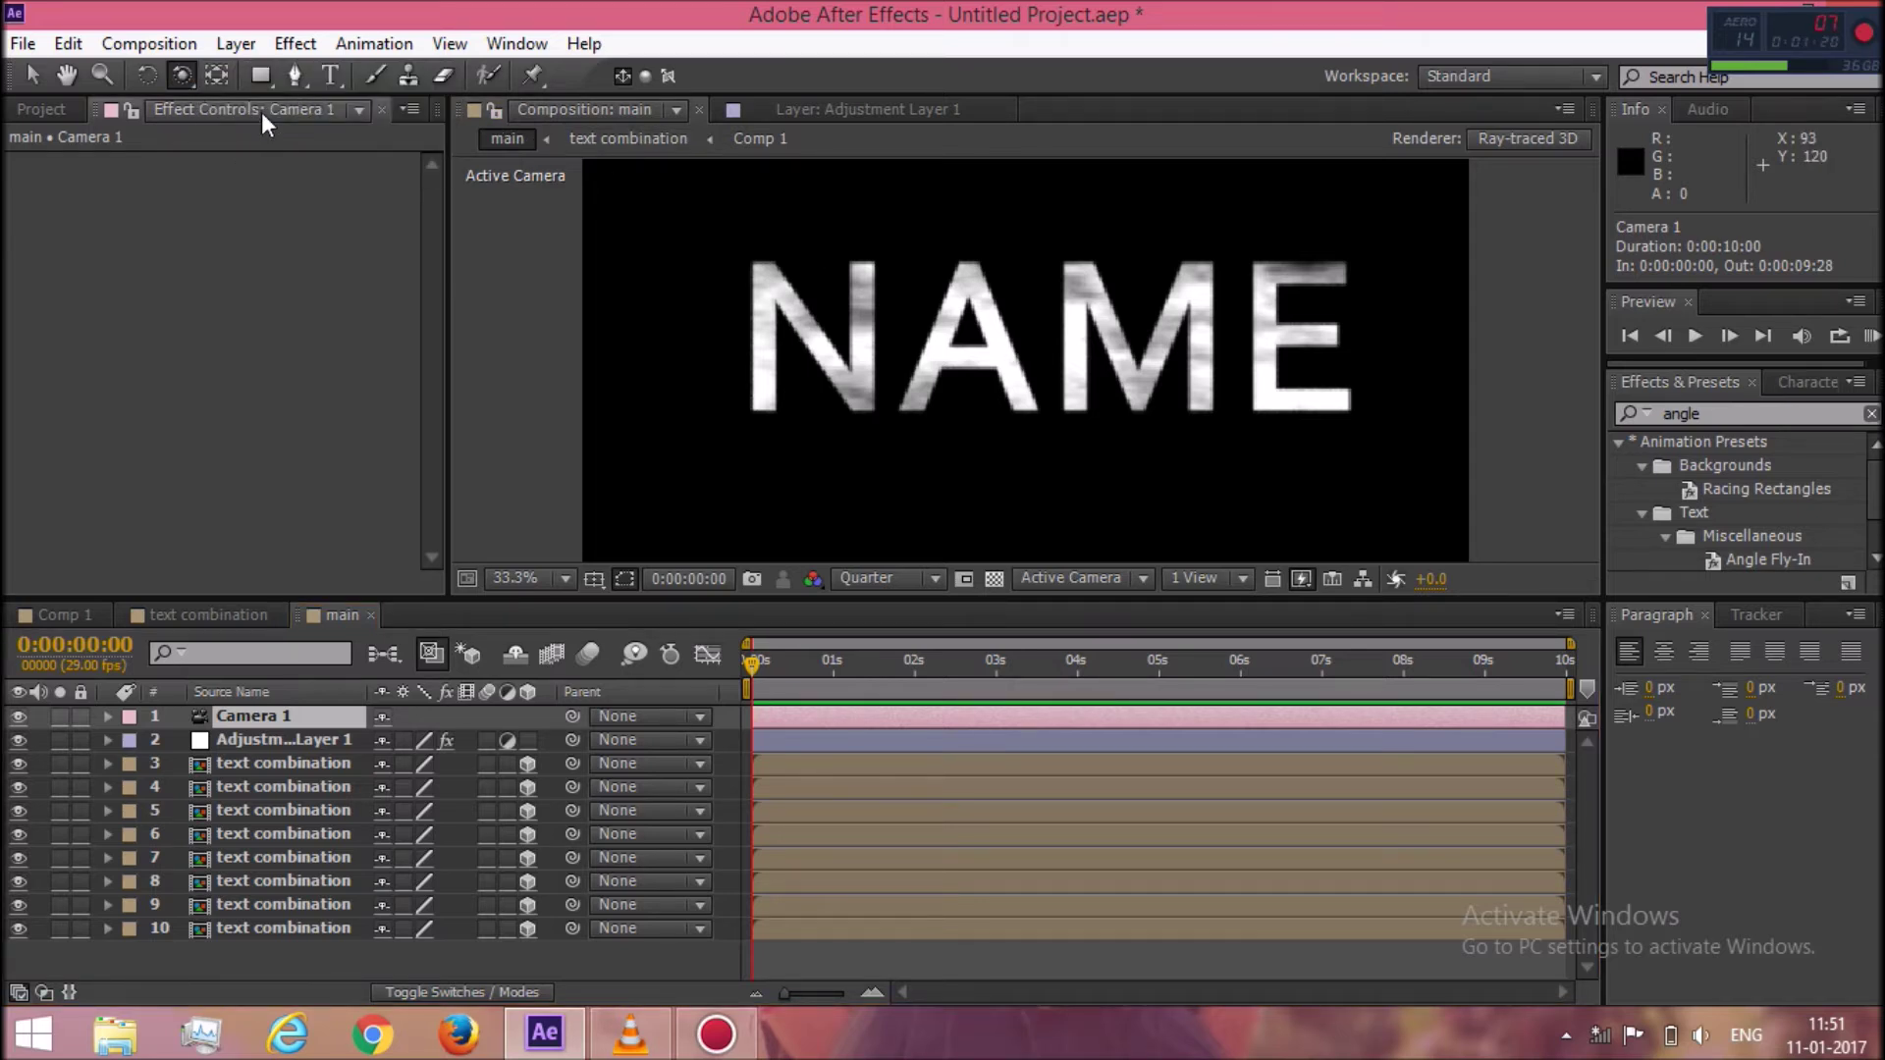
pyautogui.moveTo(1021, 346)
pyautogui.mouseDown()
pyautogui.moveTo(983, 347)
pyautogui.moveTo(1025, 363)
pyautogui.mouseUp()
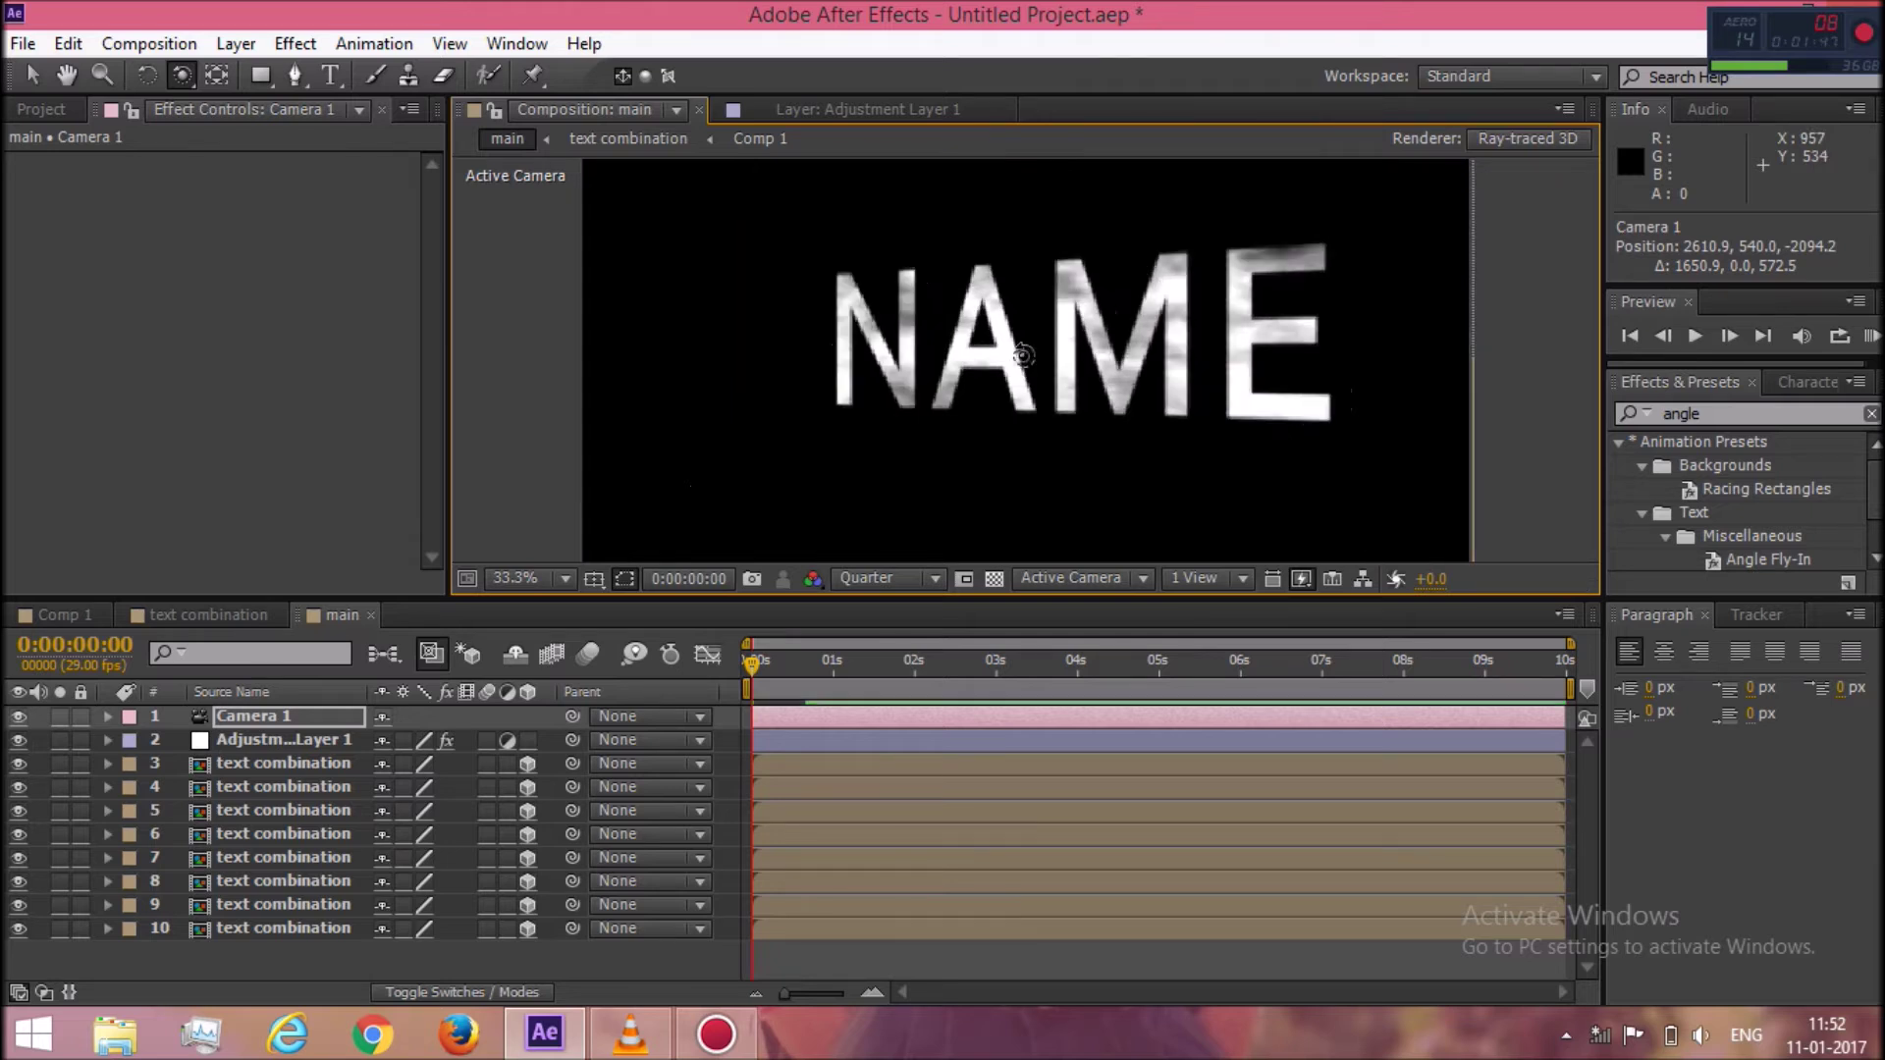
pyautogui.moveTo(1036, 356); pyautogui.dragTo(1049, 383)
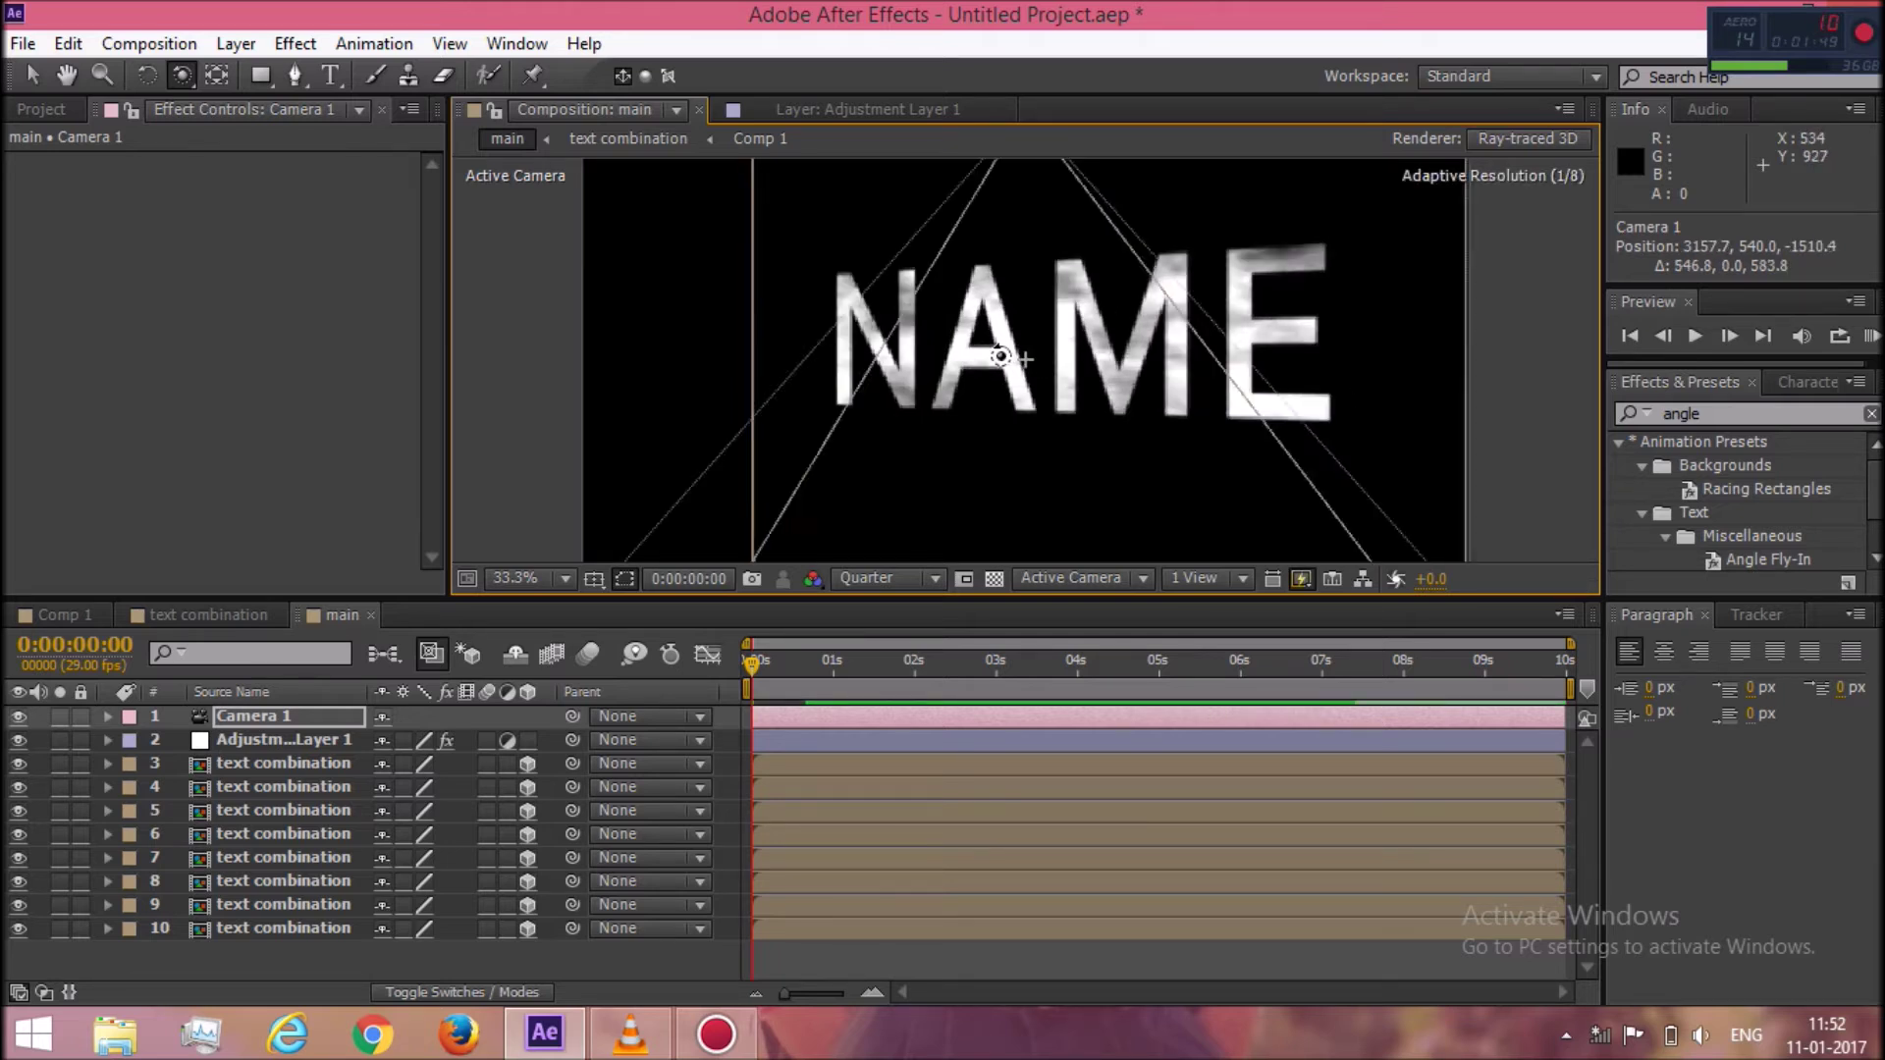
# Raise Adjustment Layer 1's Slider value above 0 so the NAME copies extrude in depth.
pyautogui.click(253, 739)
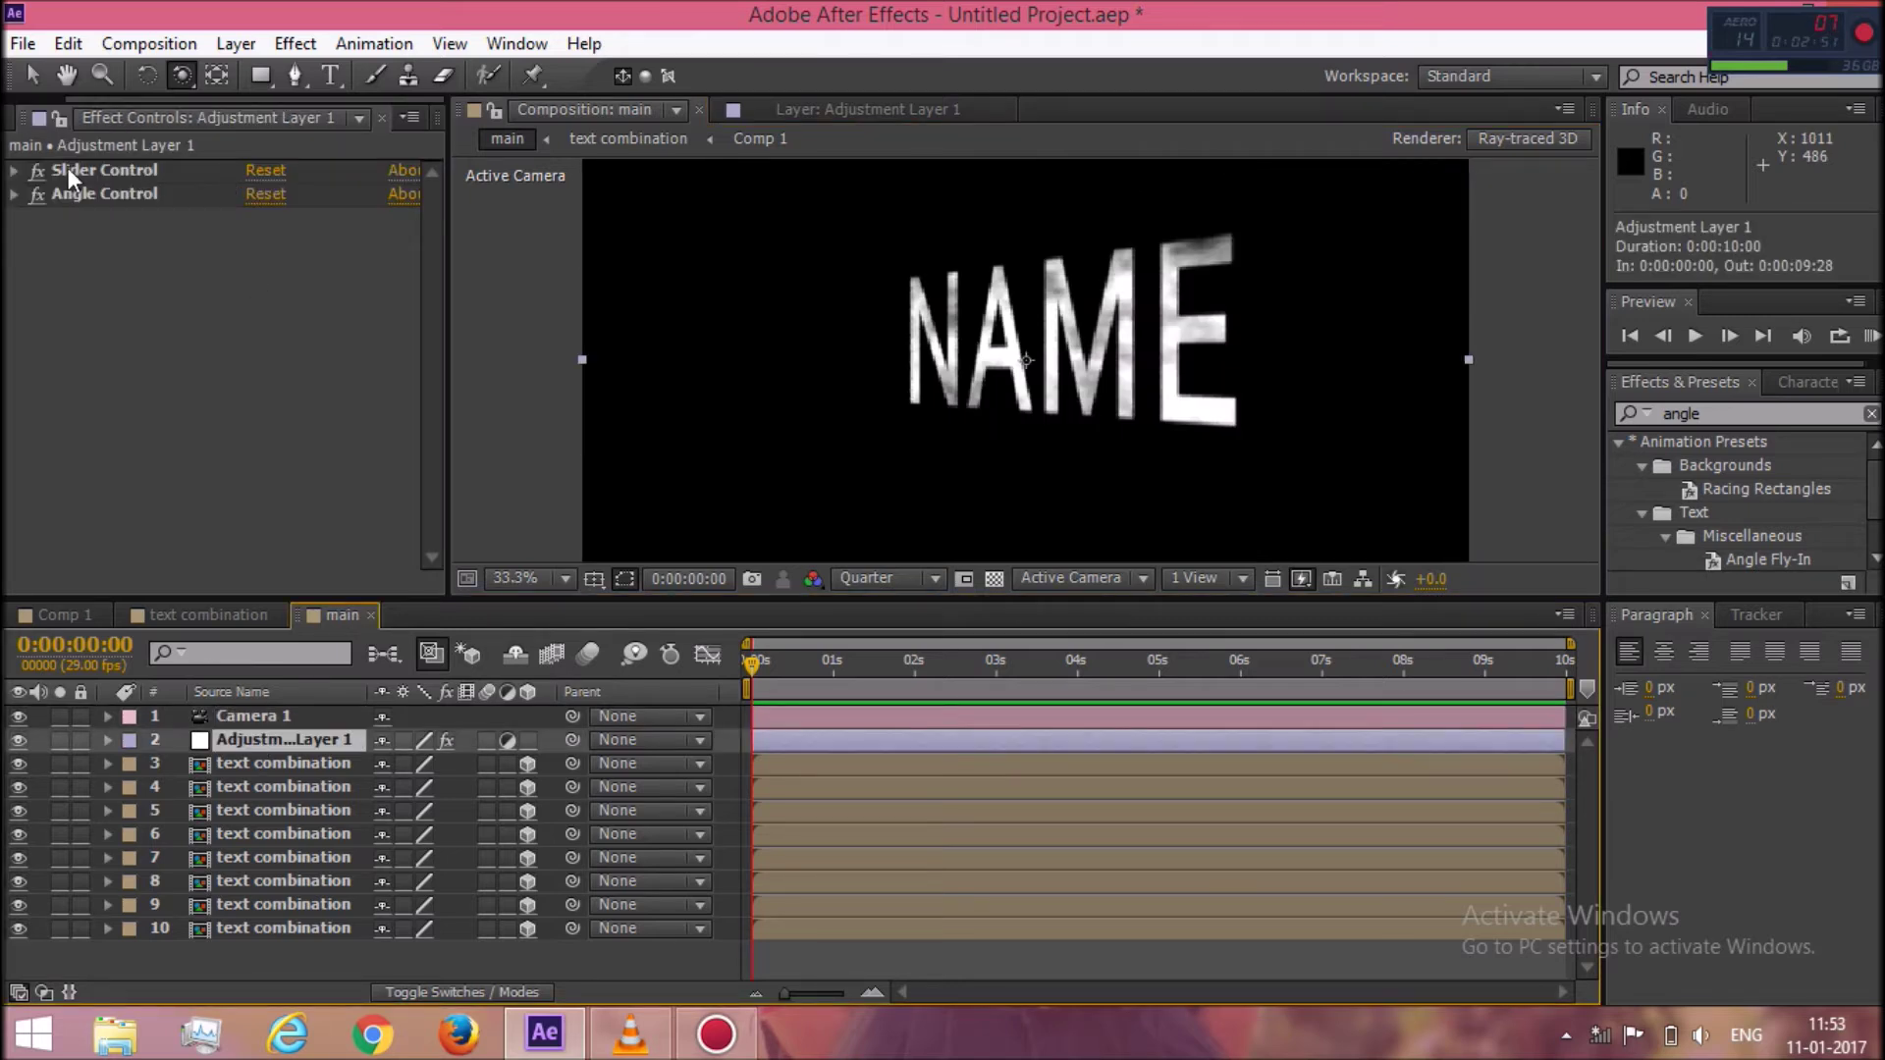
pyautogui.click(14, 171)
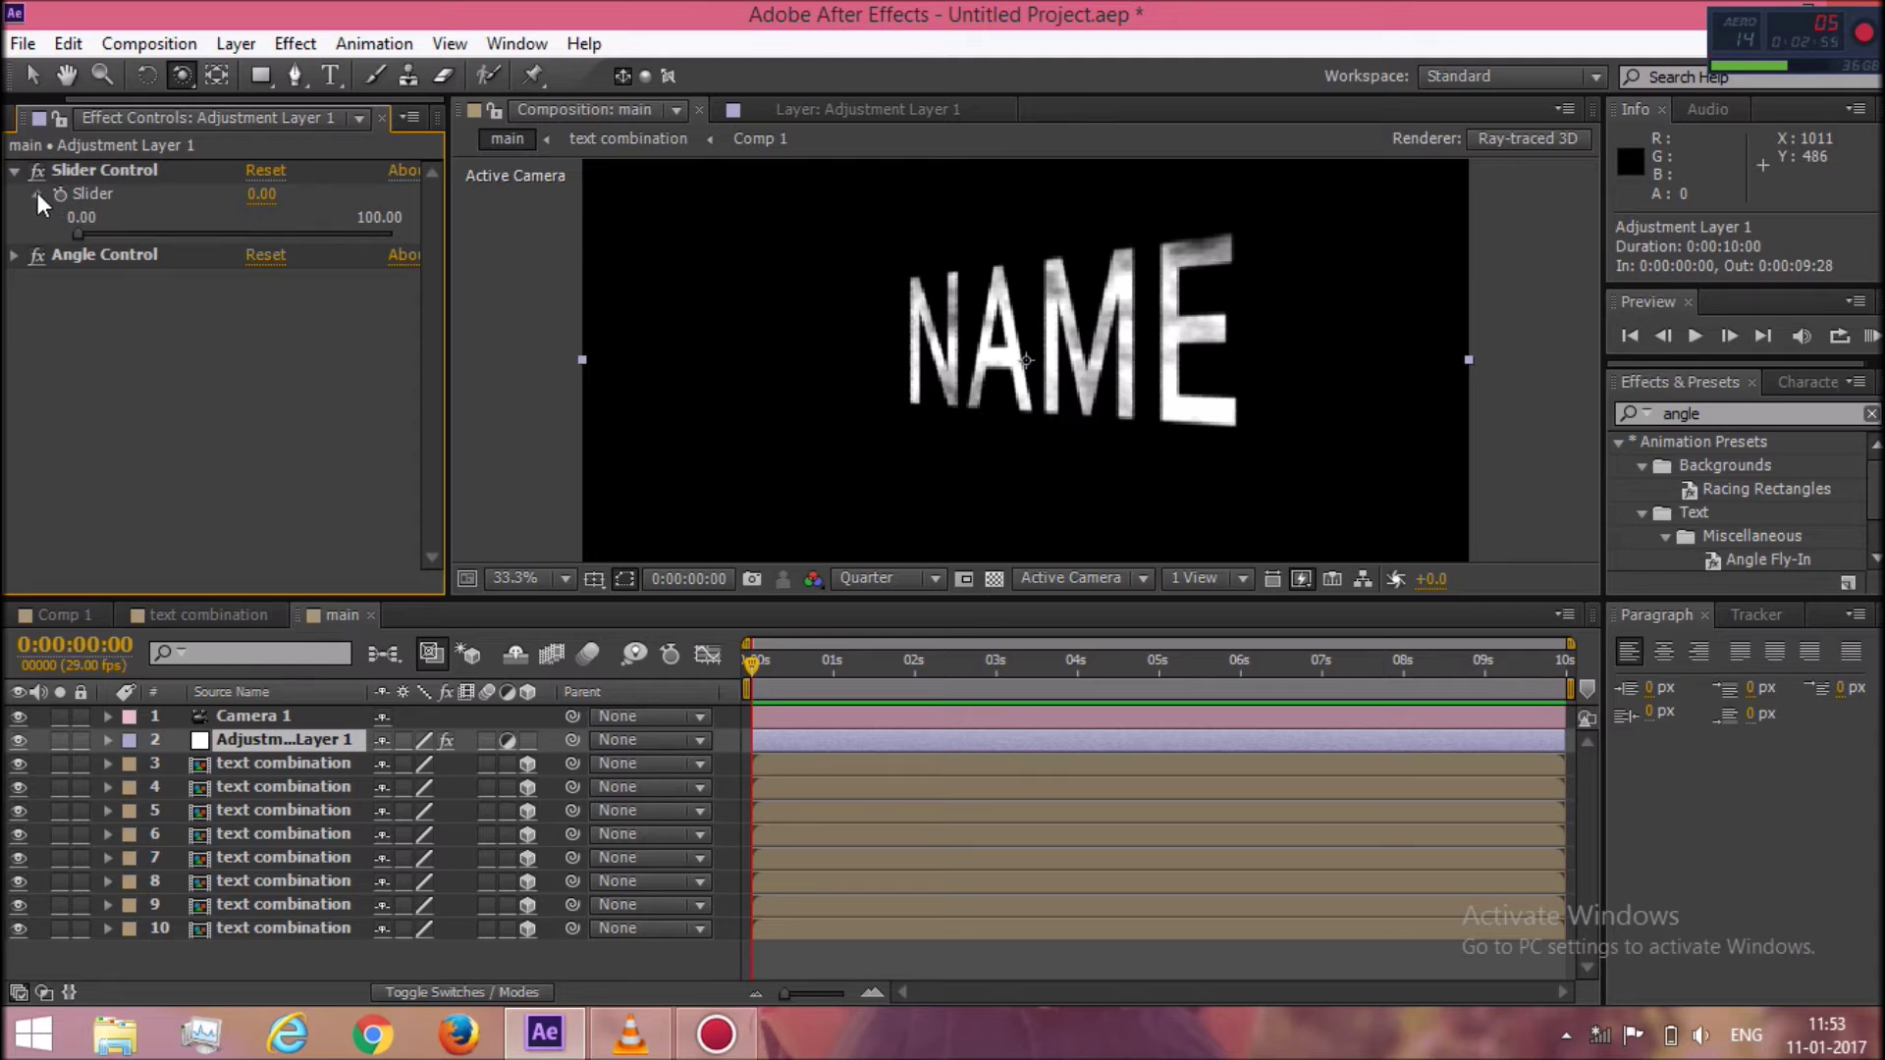
pyautogui.click(37, 194)
pyautogui.click(14, 217)
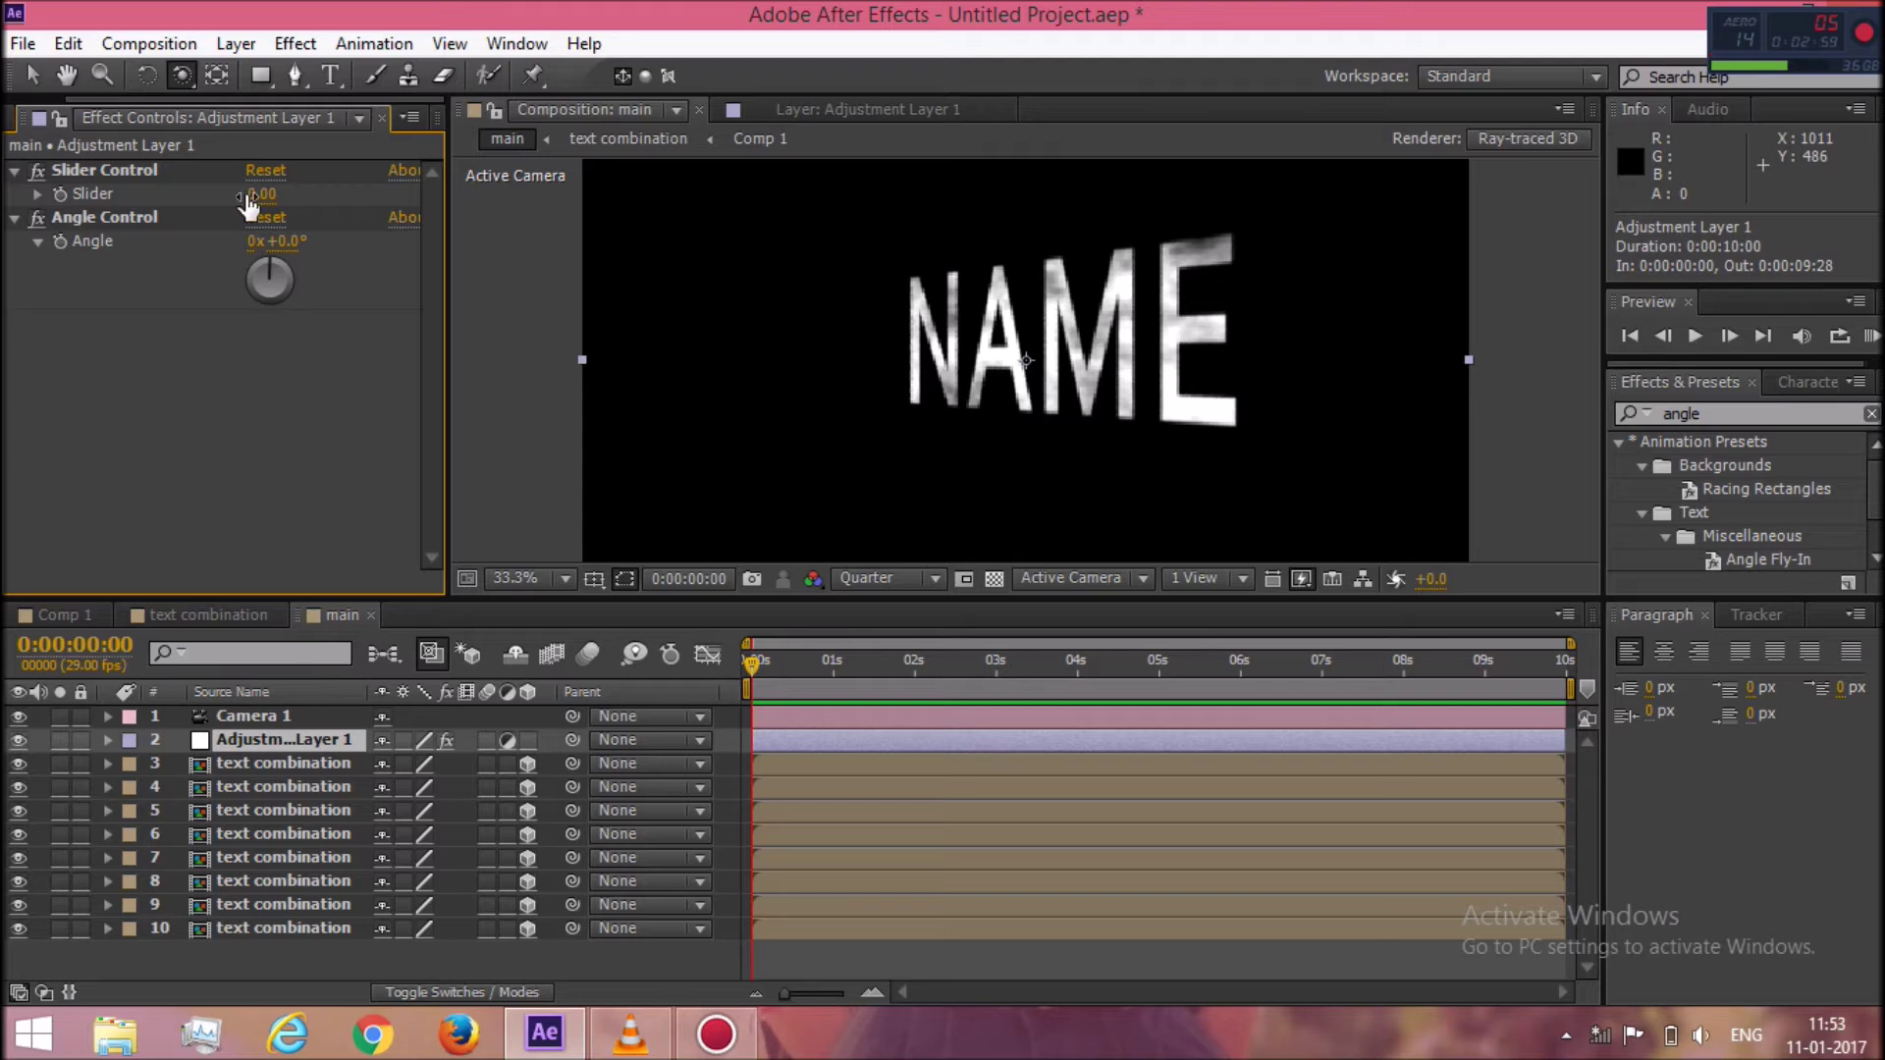
pyautogui.moveTo(257, 194)
pyautogui.mouseDown()
pyautogui.moveTo(284, 194)
pyautogui.moveTo(261, 193)
pyautogui.mouseUp()
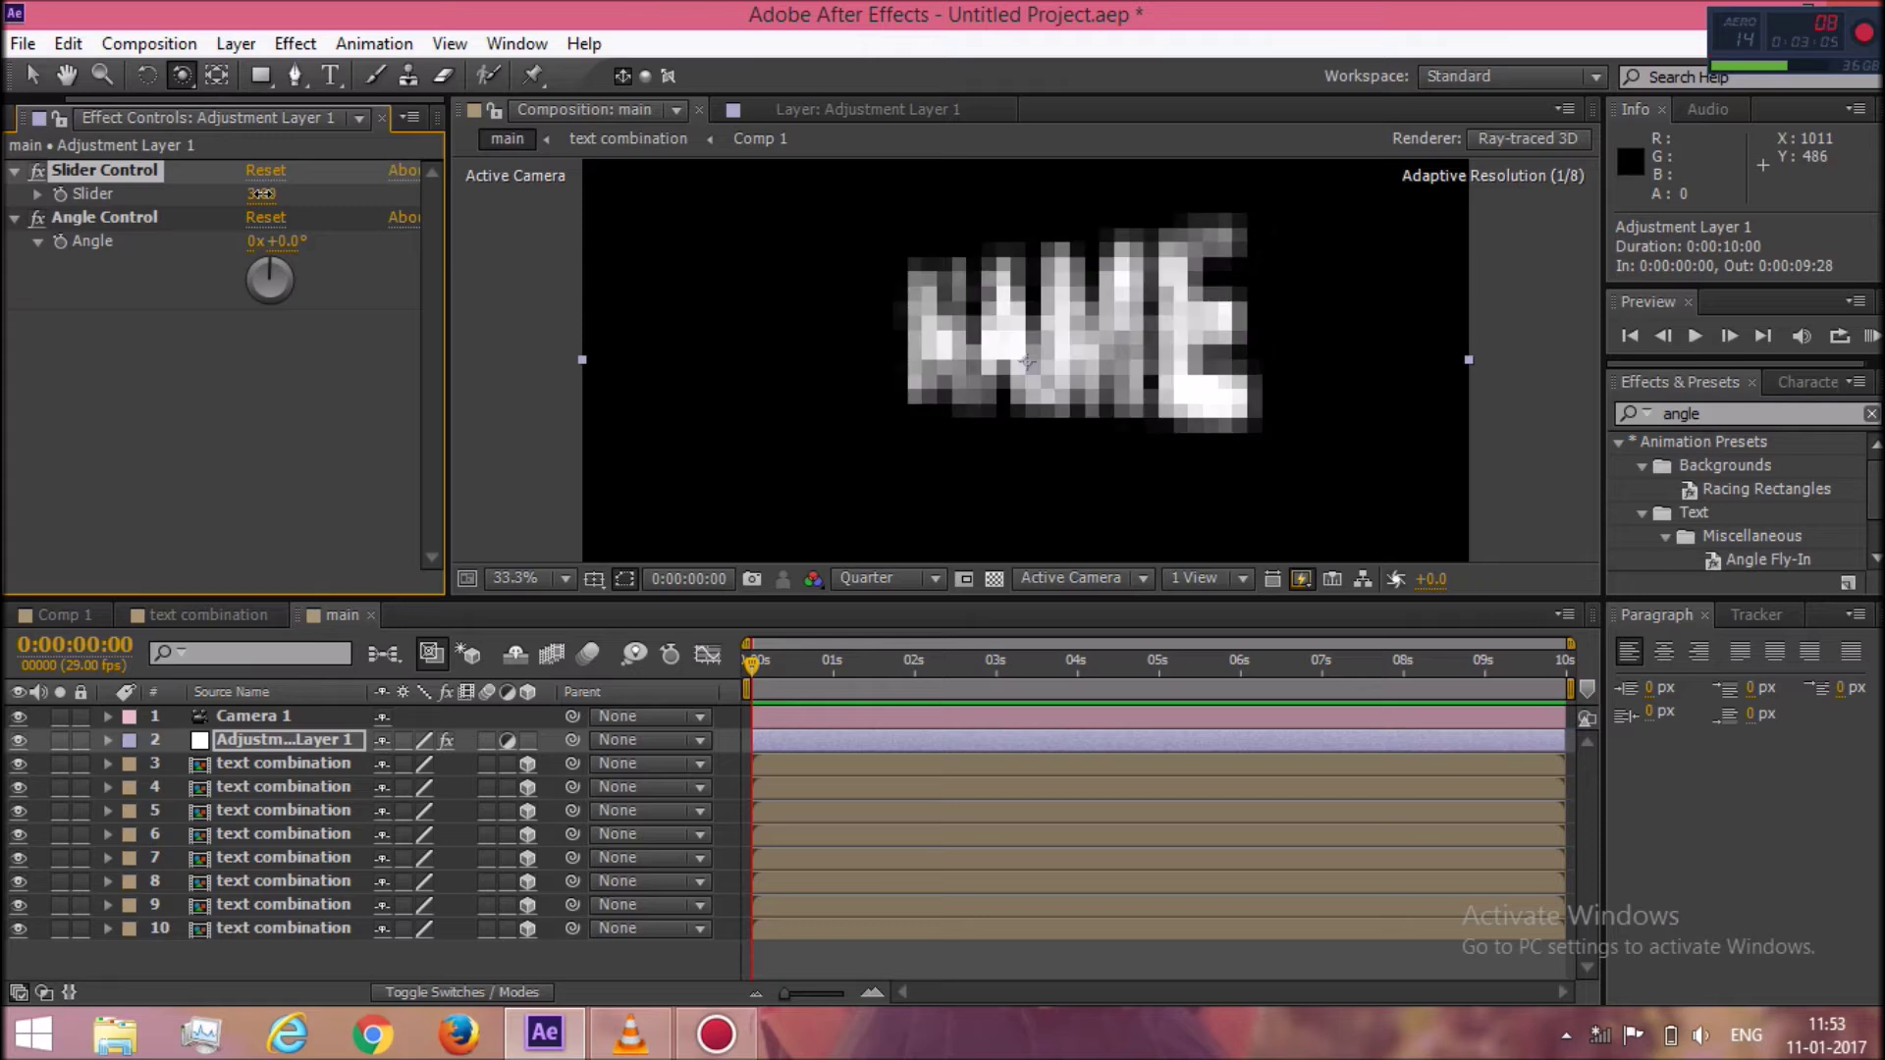
pyautogui.press('.')
pyautogui.click(282, 764)
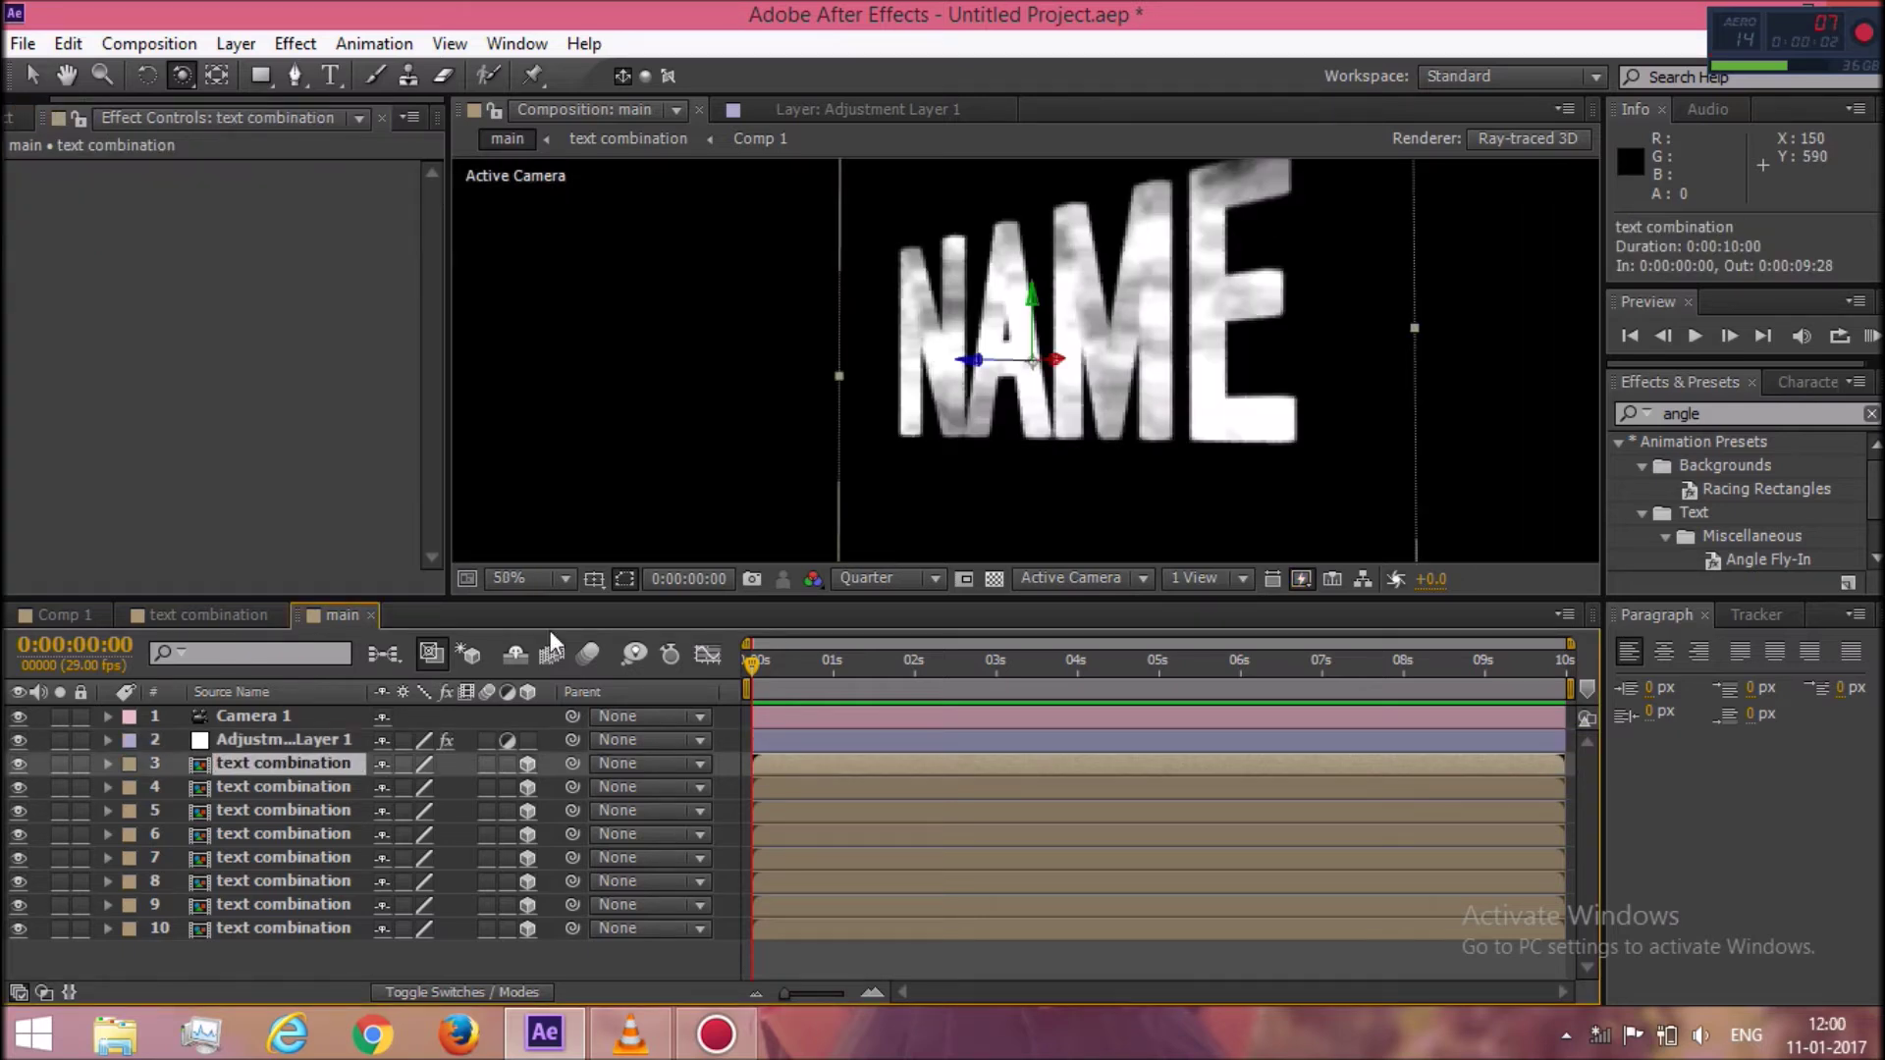
# Apply the Fill effect from Effects & Presets to the topmost text combination copy.
pyautogui.click(1698, 416)
pyautogui.doubleClick(1680, 413)
pyautogui.write('fill')
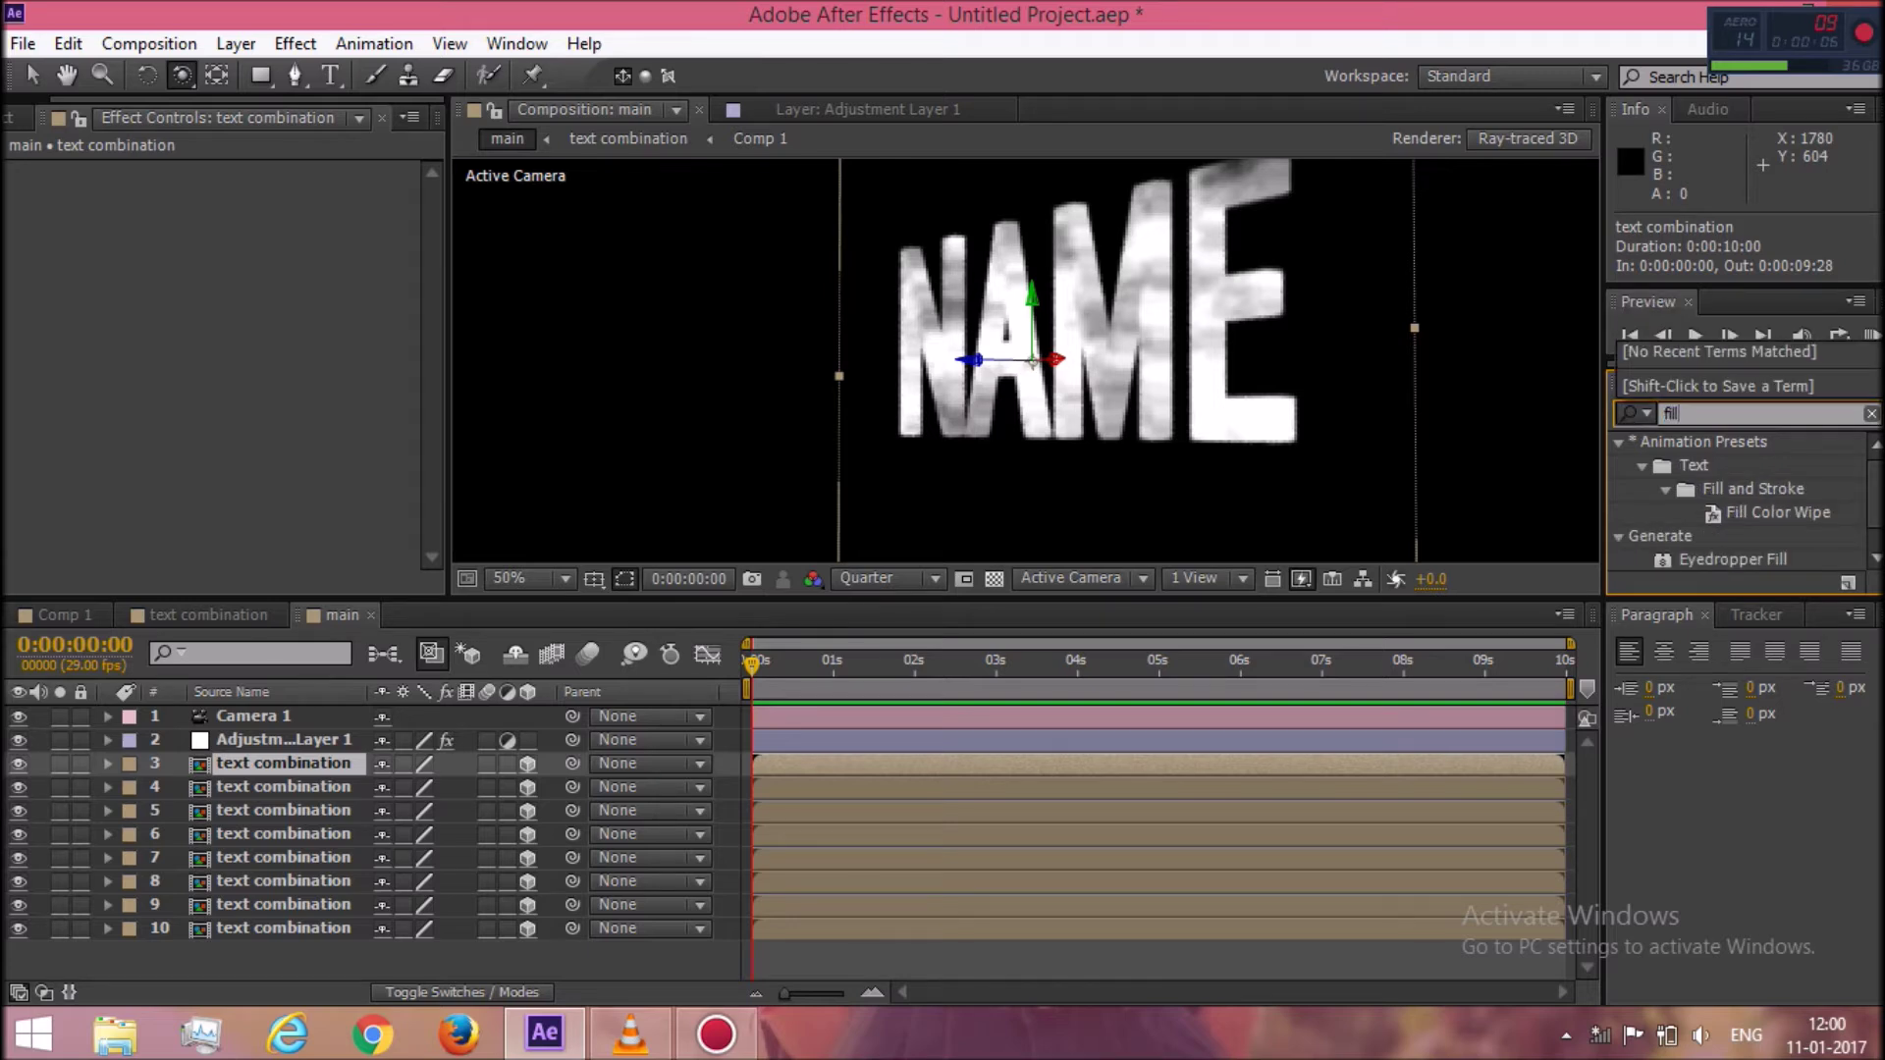
pyautogui.click(1874, 556)
pyautogui.scroll(-1, 1777, 567)
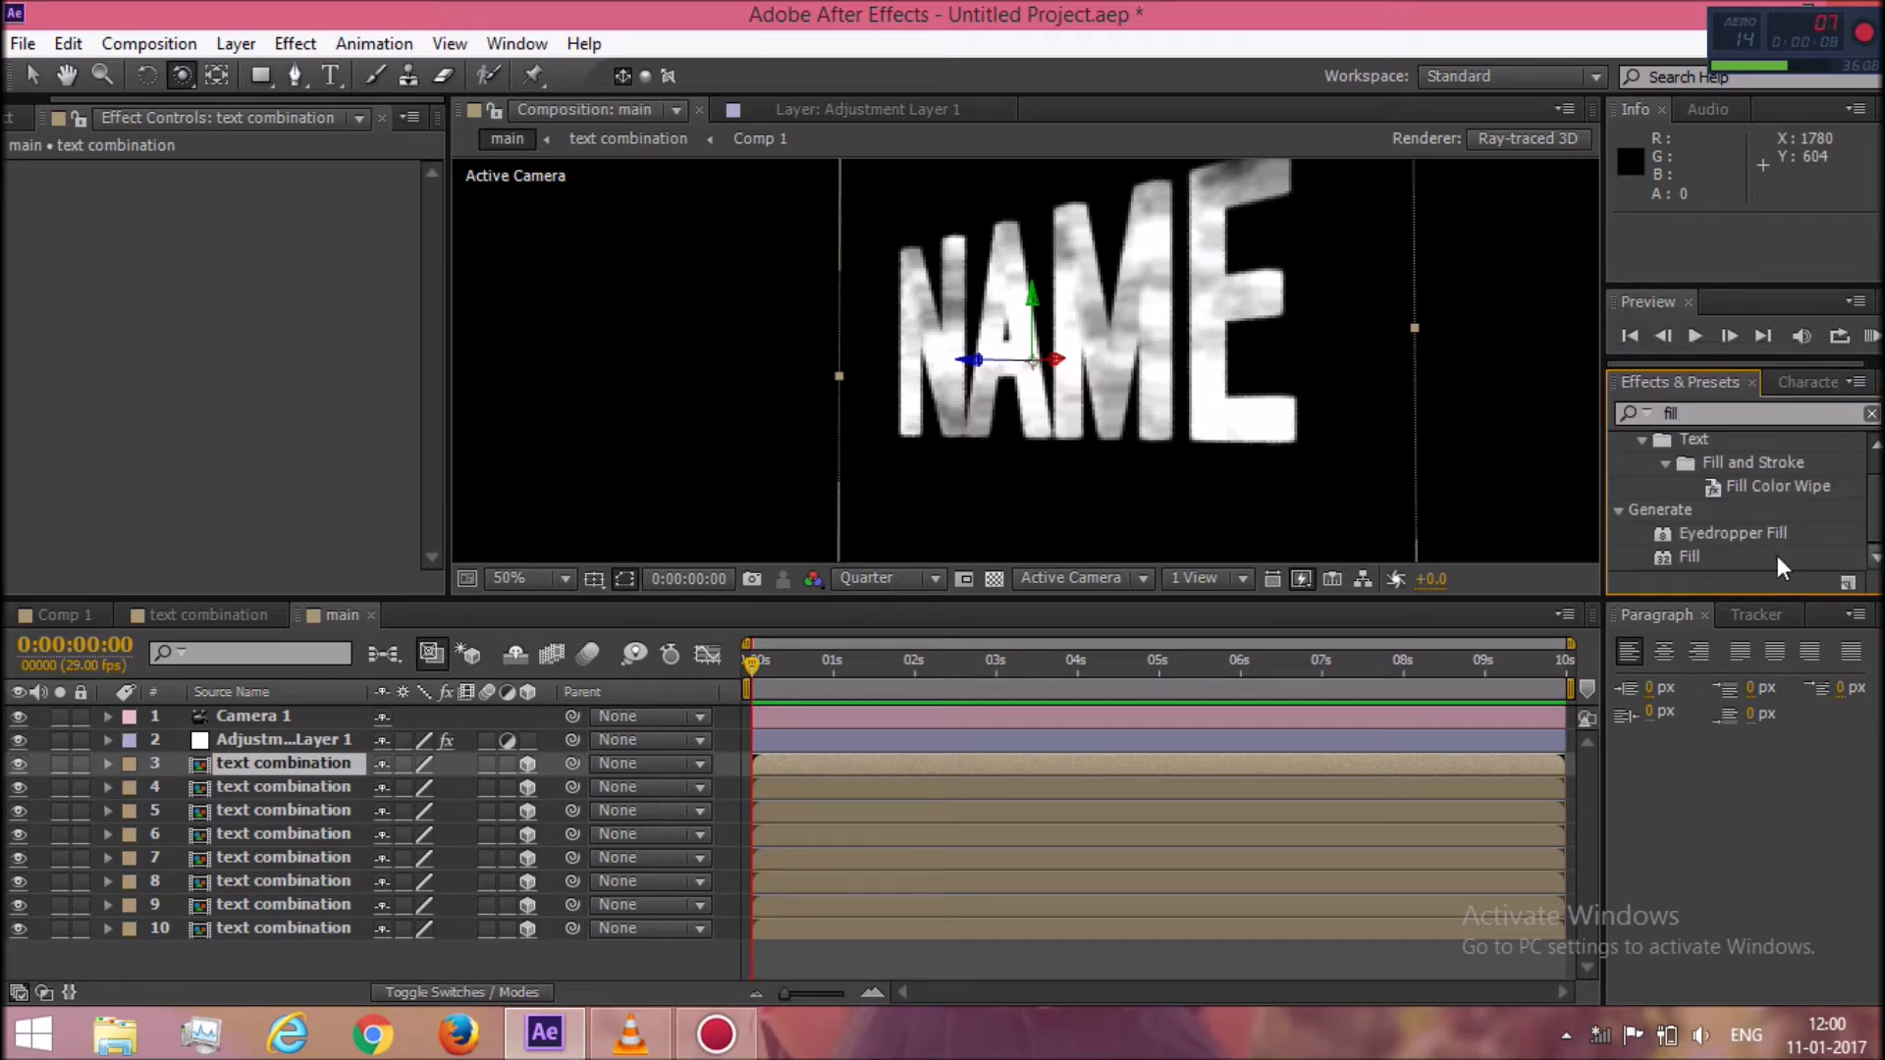
pyautogui.moveTo(1699, 552); pyautogui.dragTo(1492, 619)
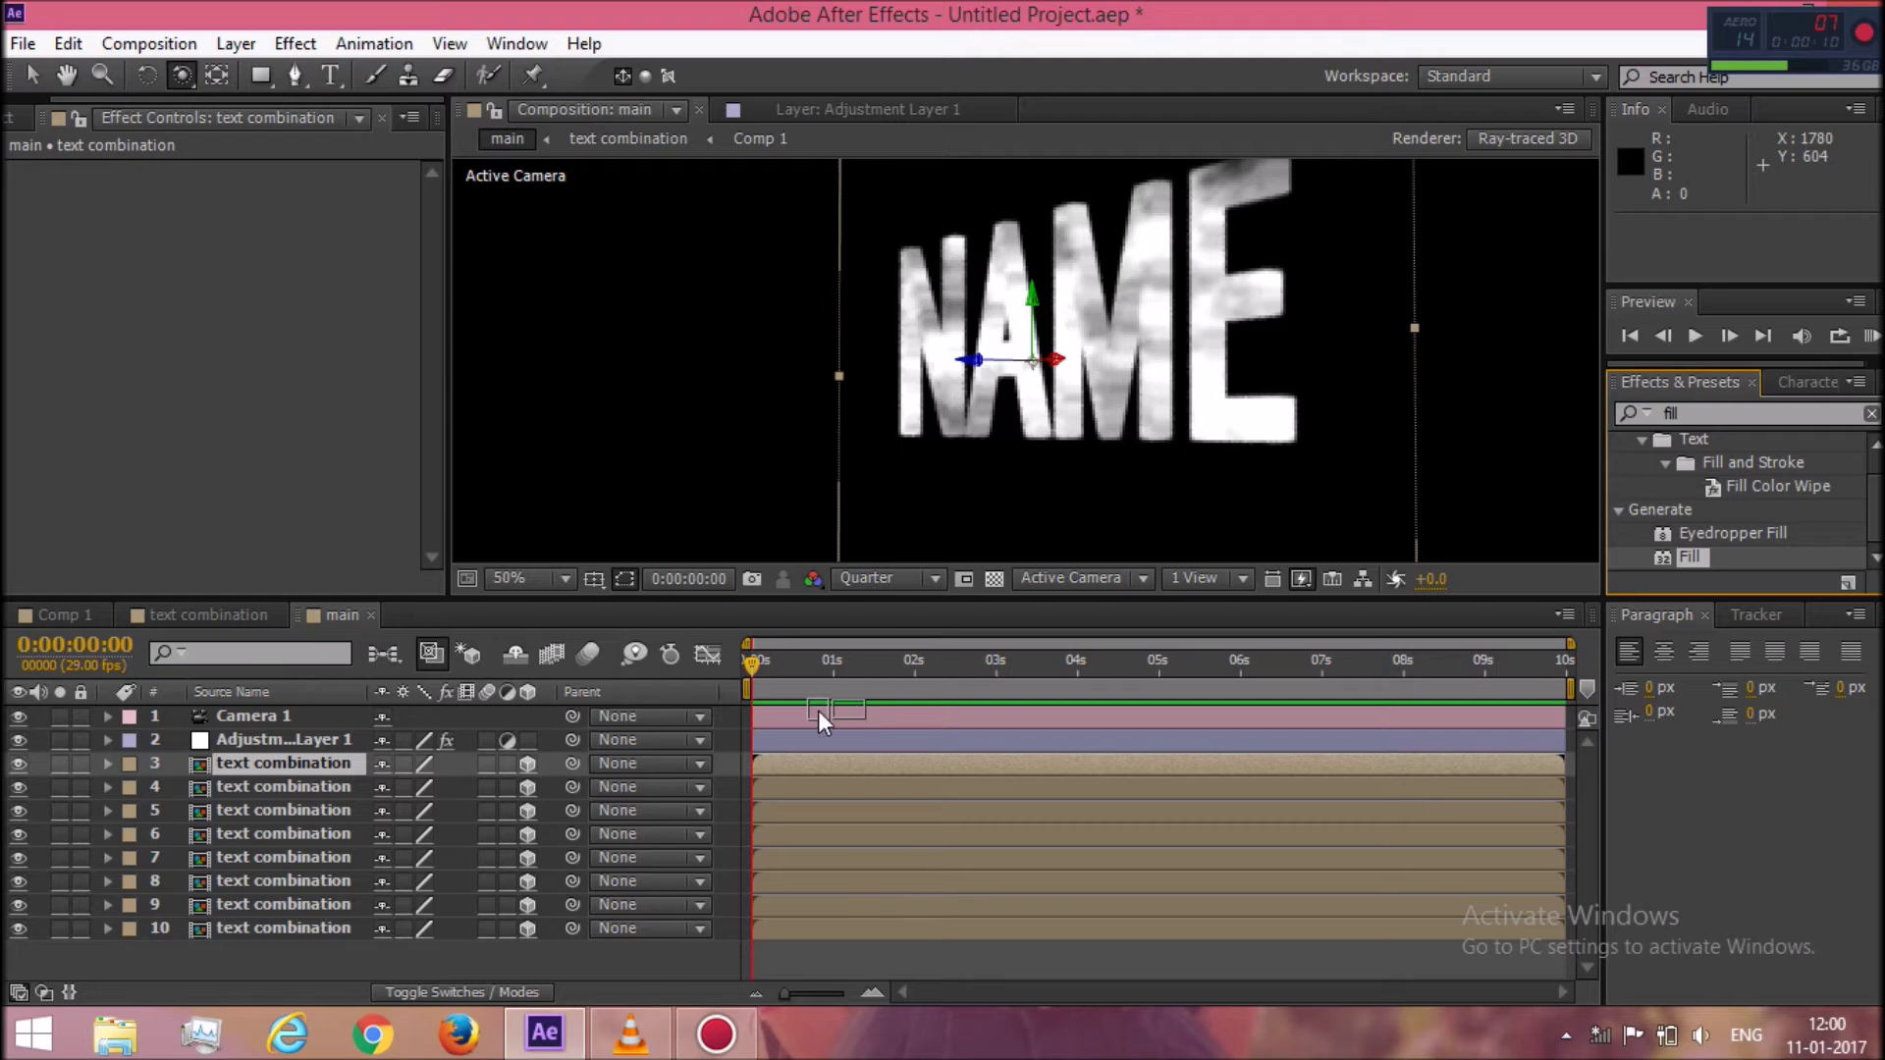
pyautogui.moveTo(817, 710); pyautogui.dragTo(304, 757)
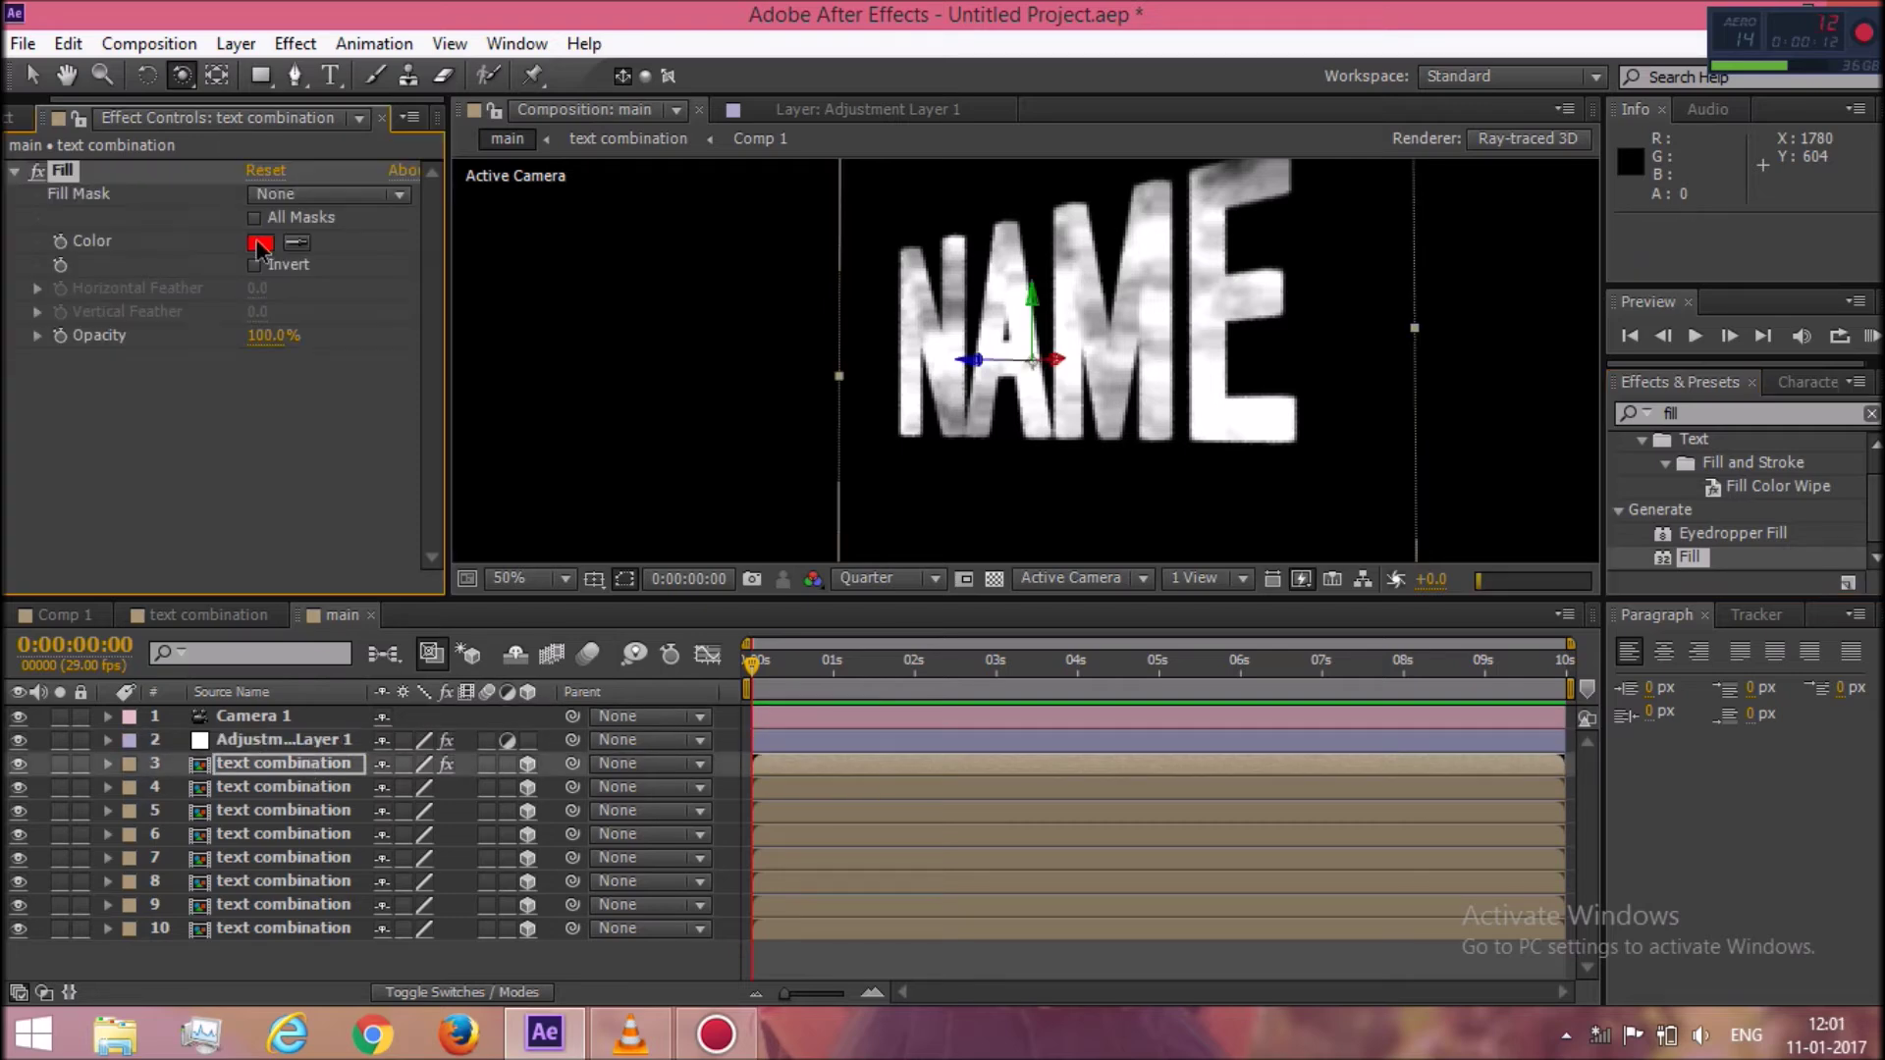
# Set the Fill colour to black 000000.
pyautogui.click(260, 243)
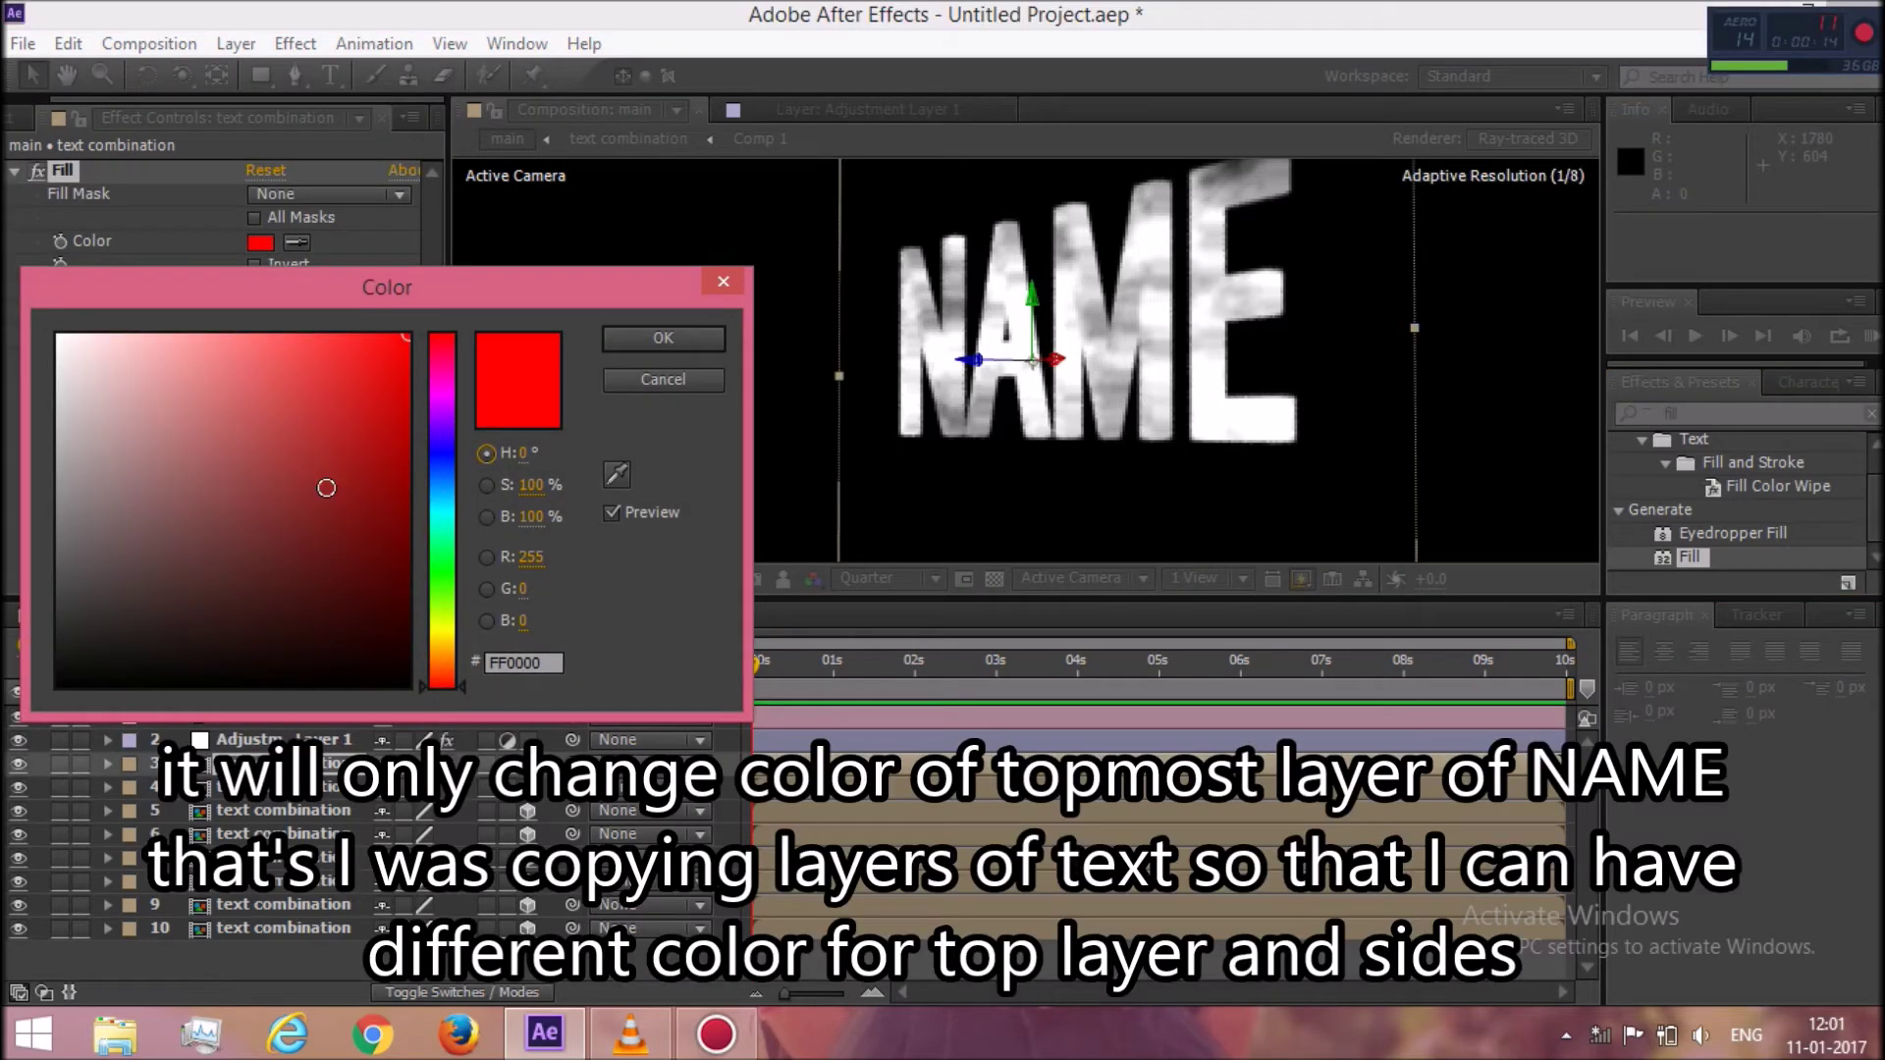
pyautogui.moveTo(313, 472); pyautogui.dragTo(414, 664)
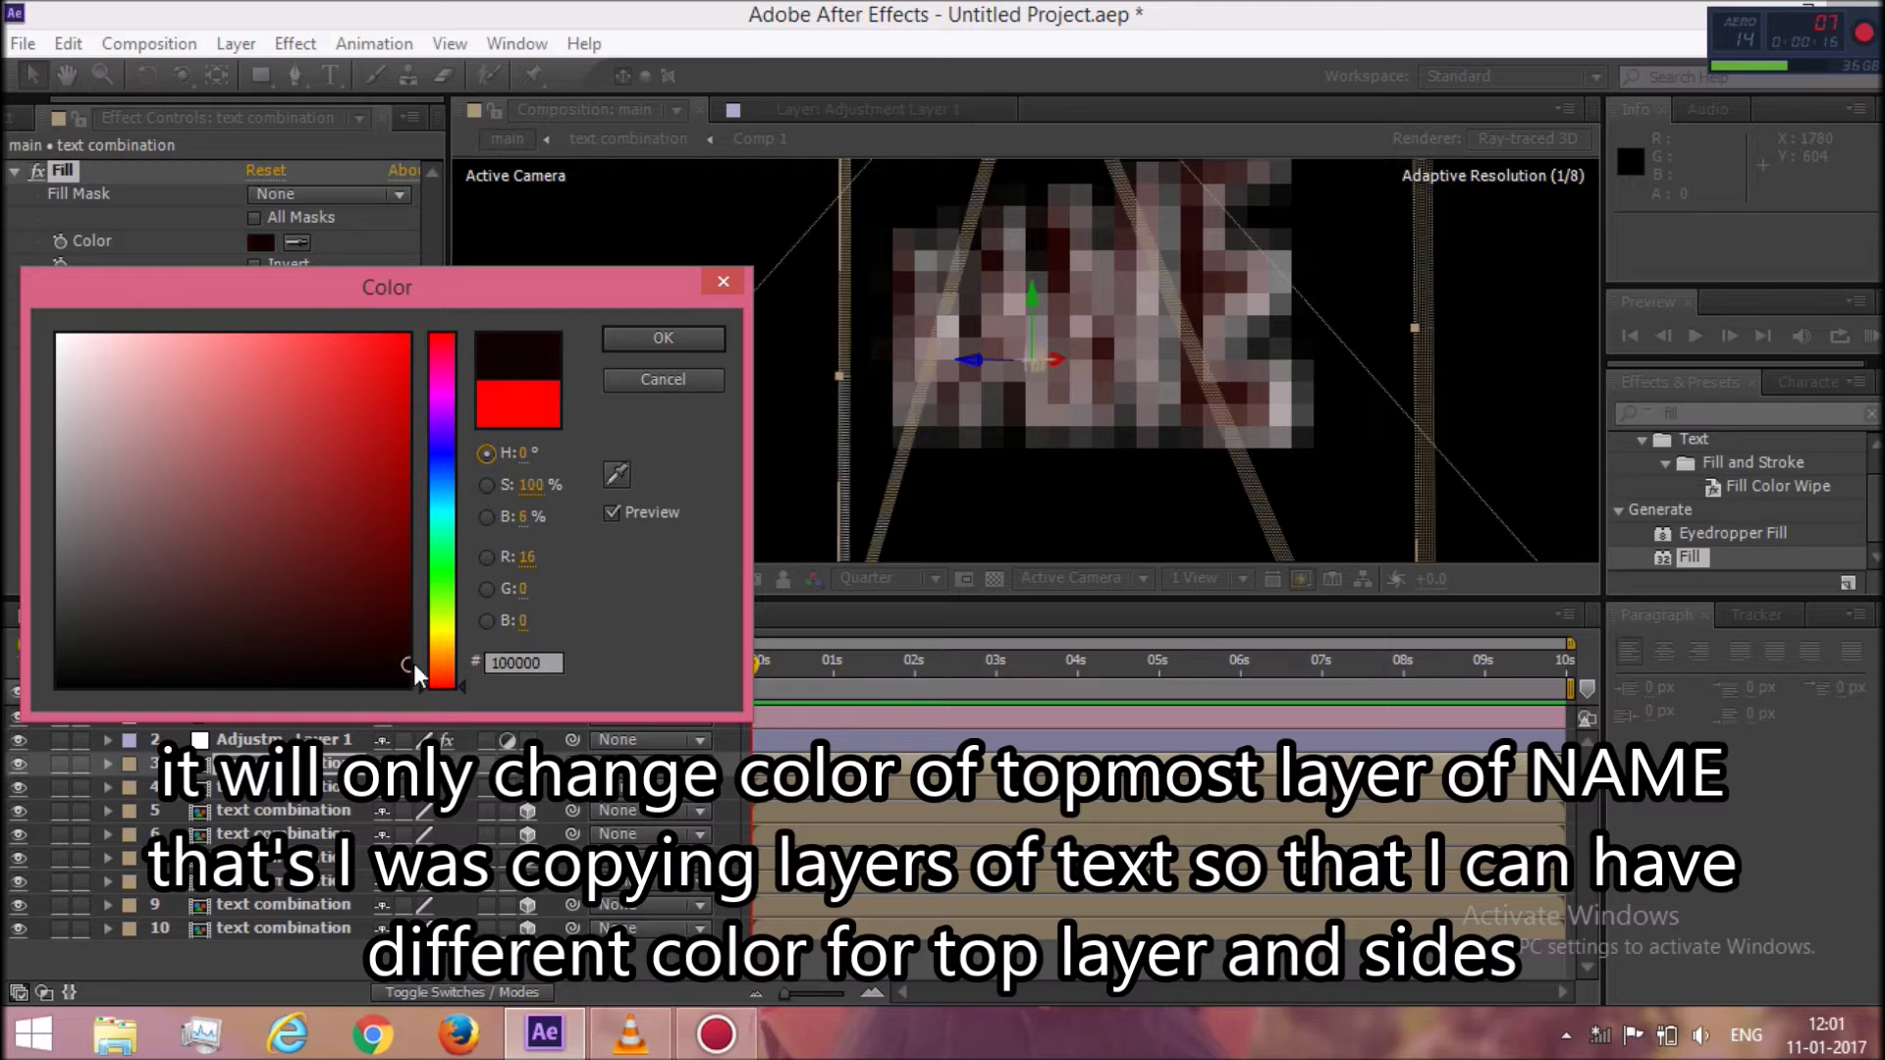
pyautogui.moveTo(414, 663); pyautogui.dragTo(435, 715)
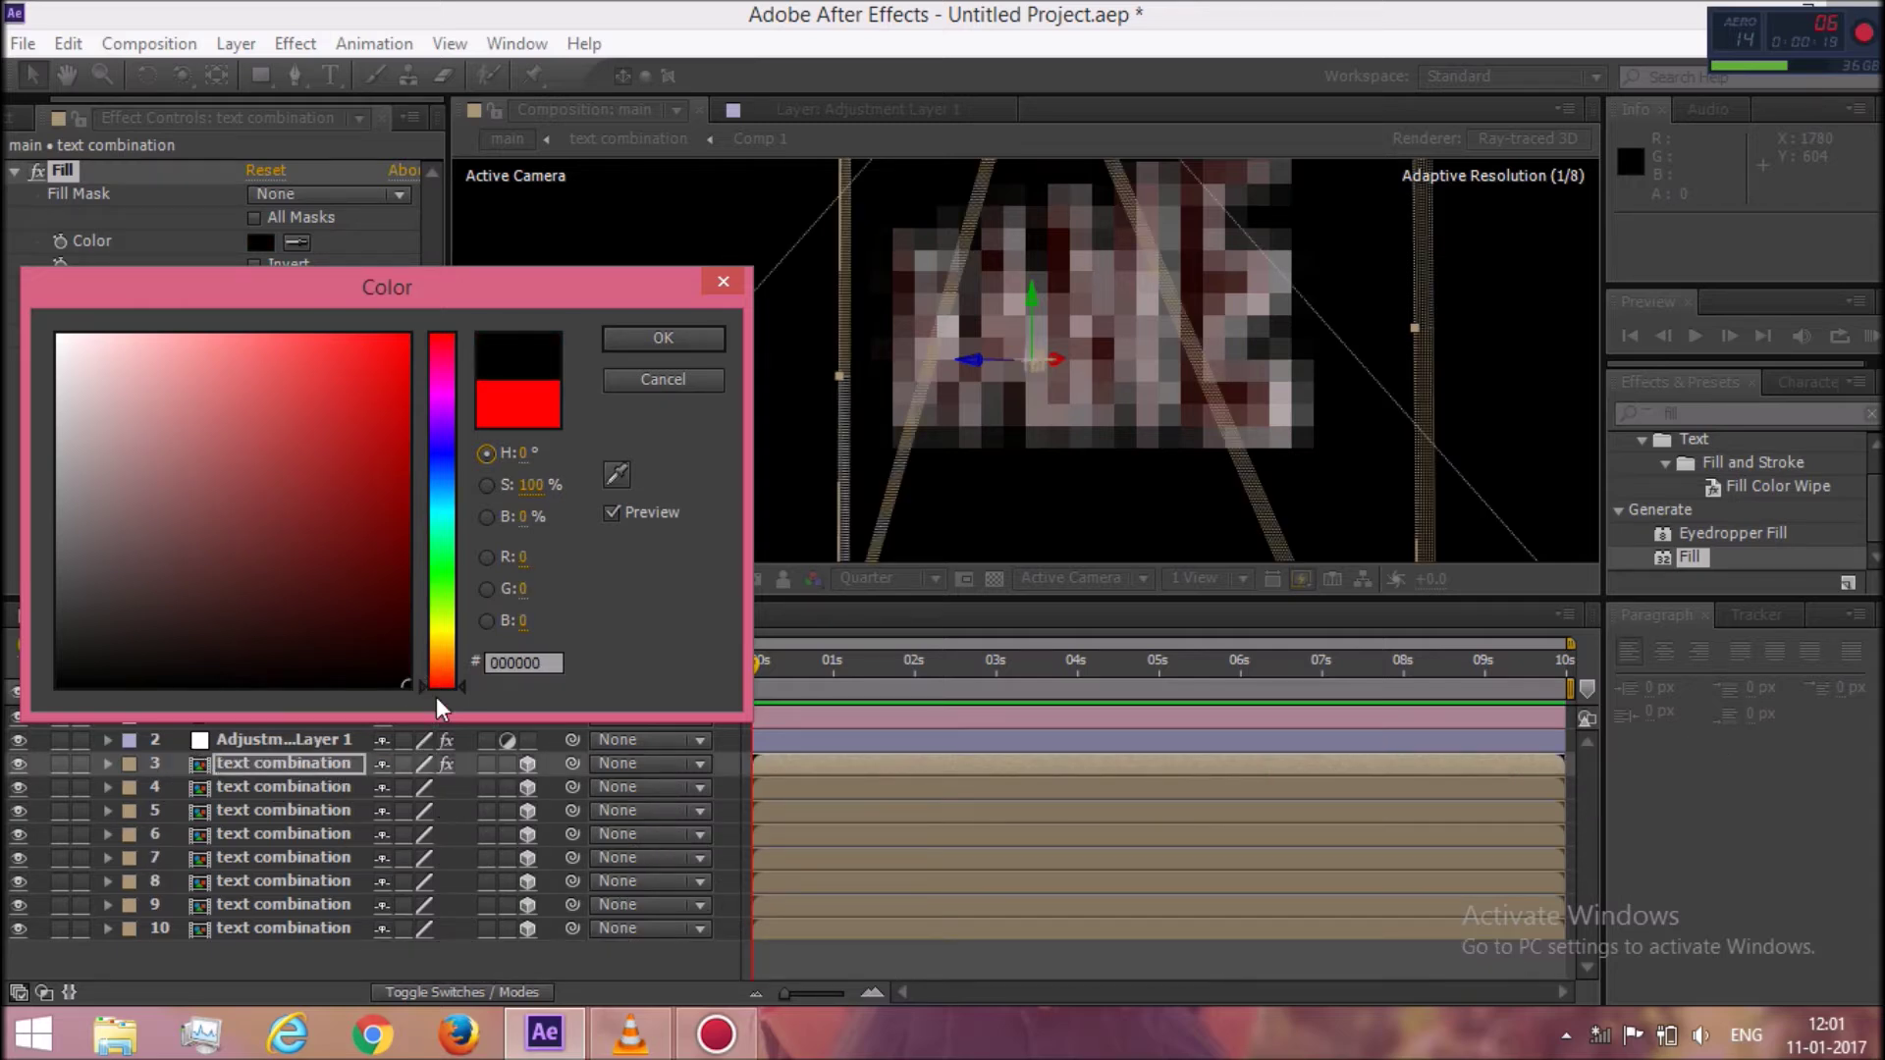
pyautogui.click(661, 340)
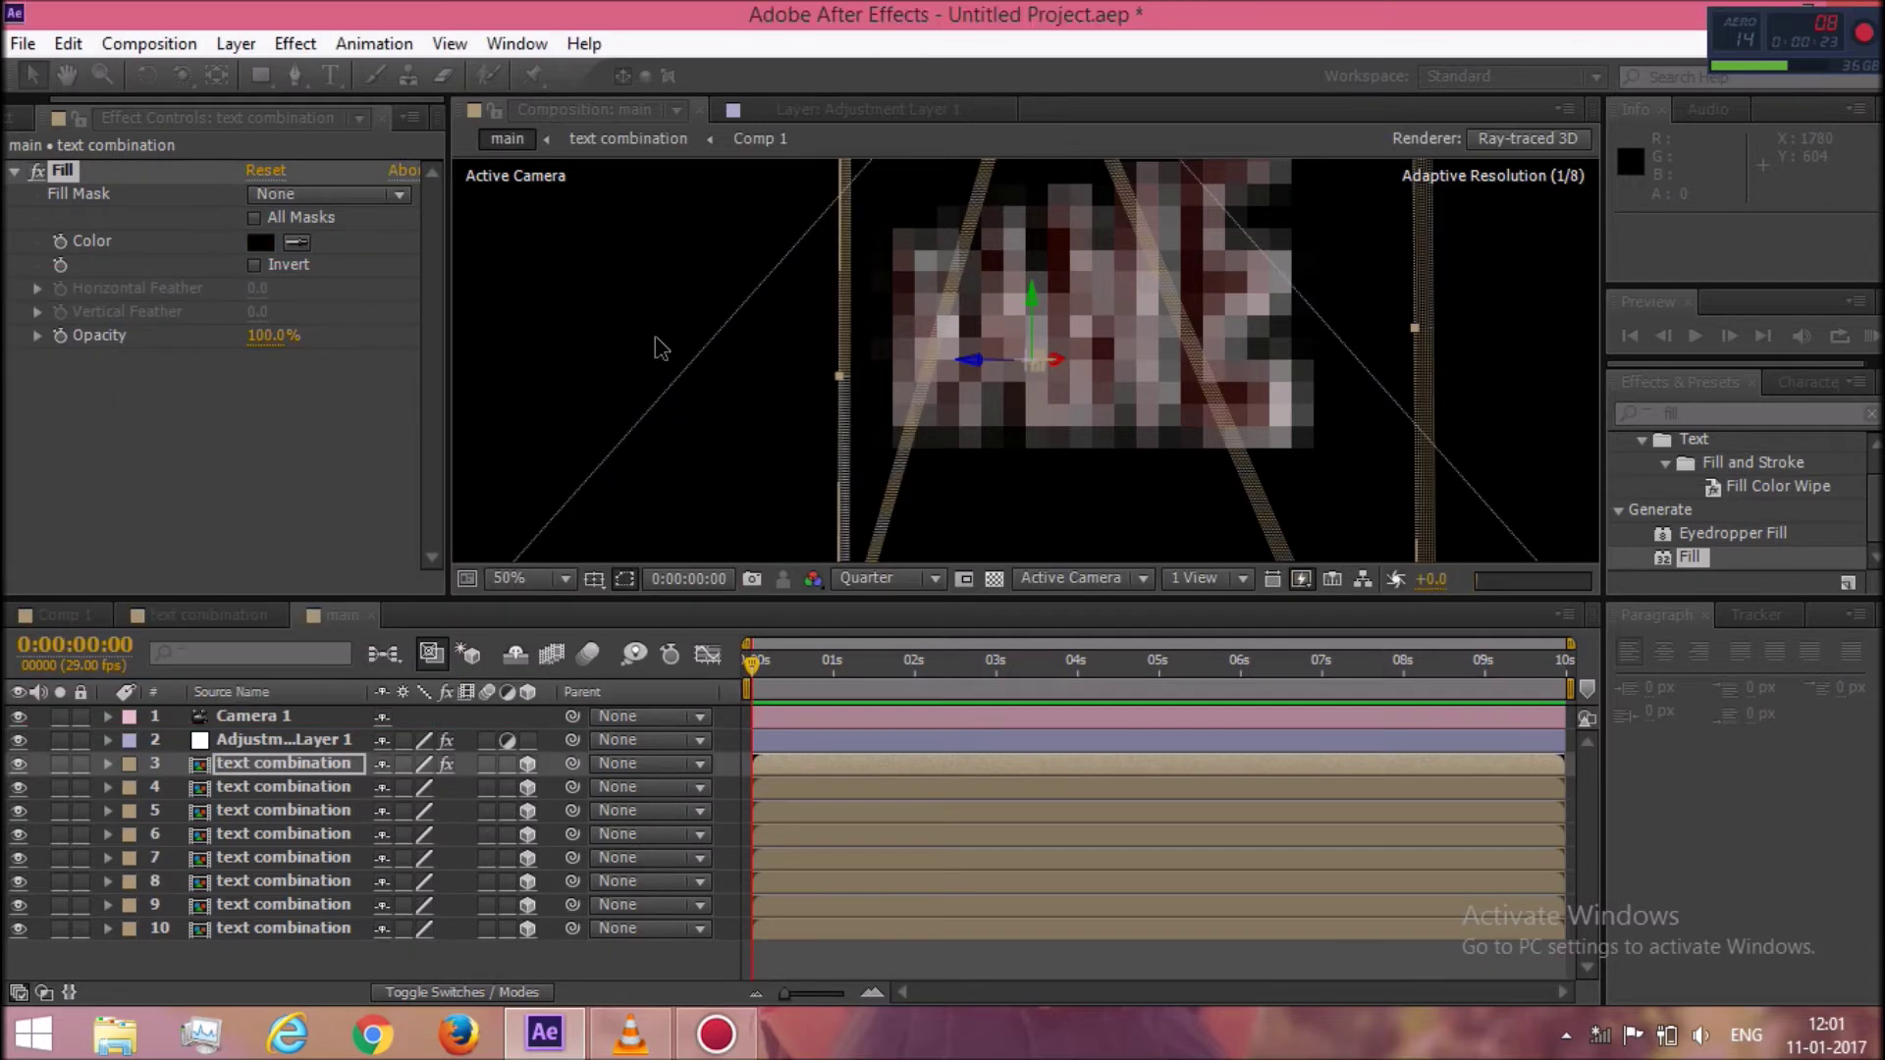
pyautogui.click(166, 44)
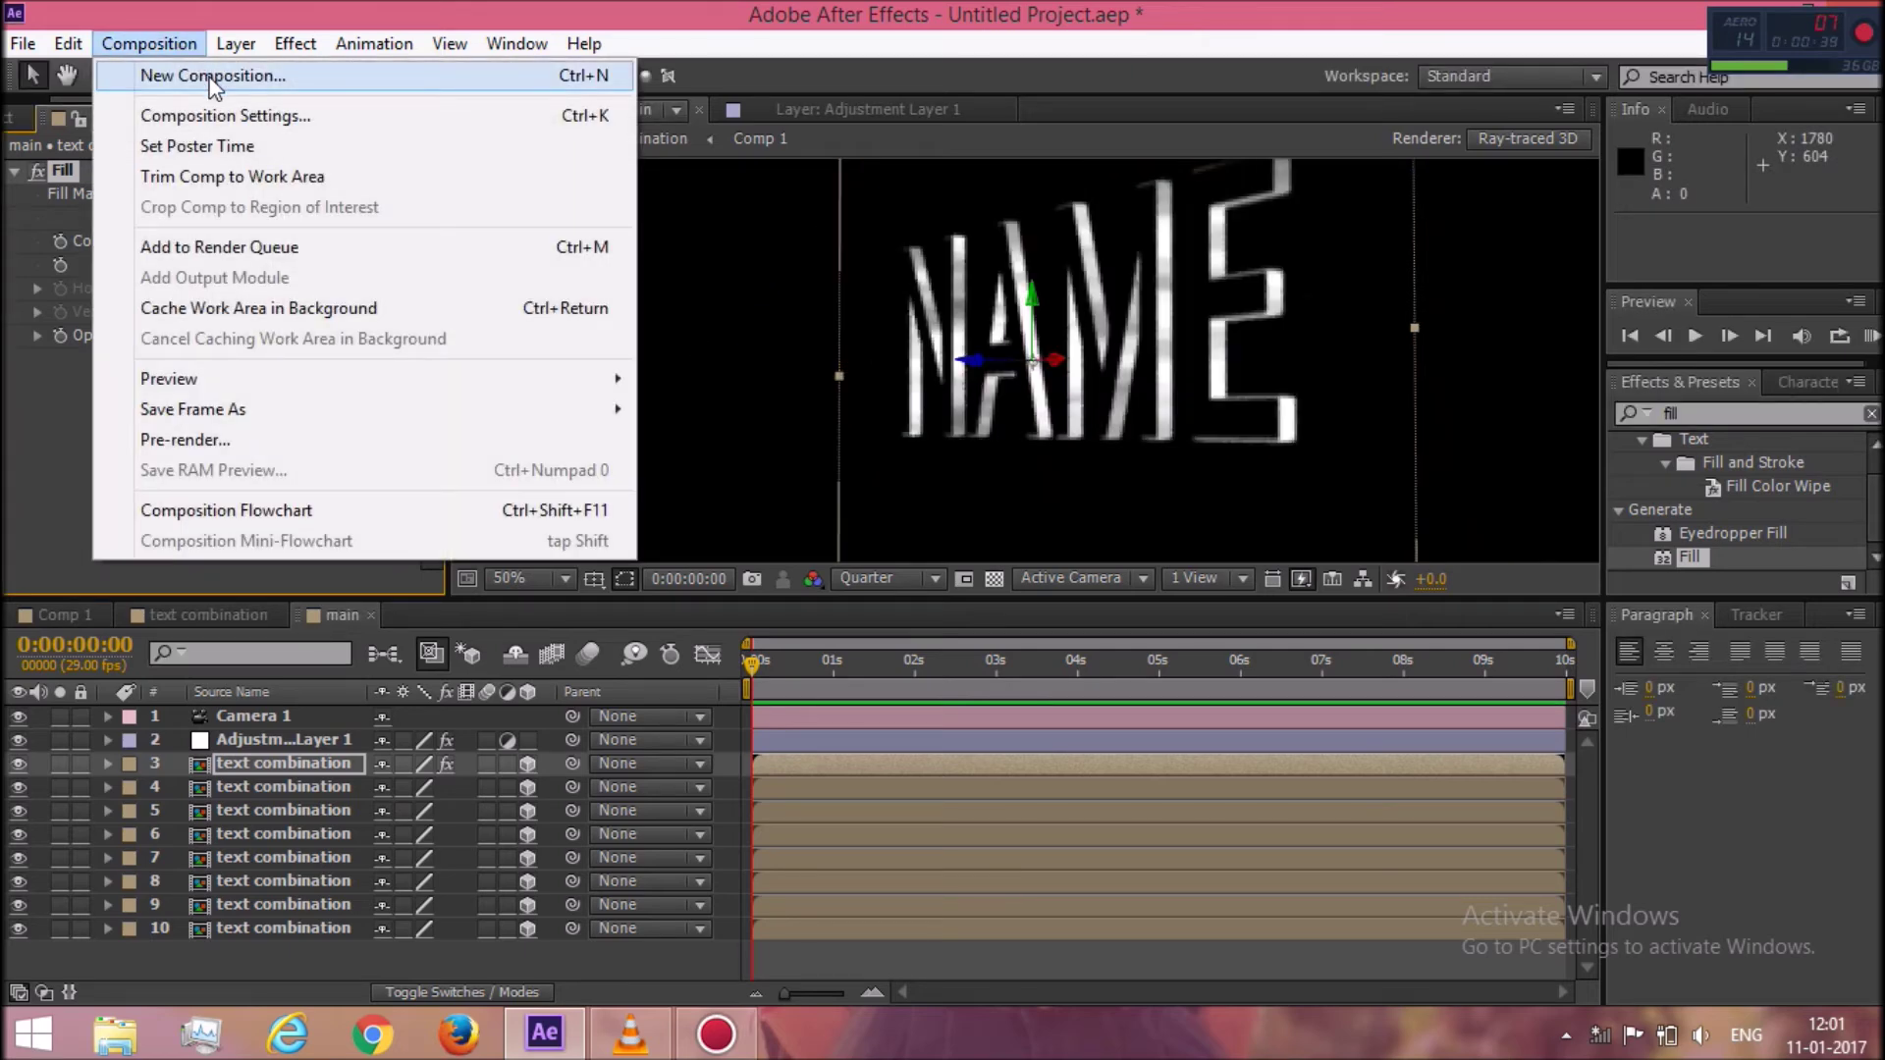
pyautogui.press('Escape')
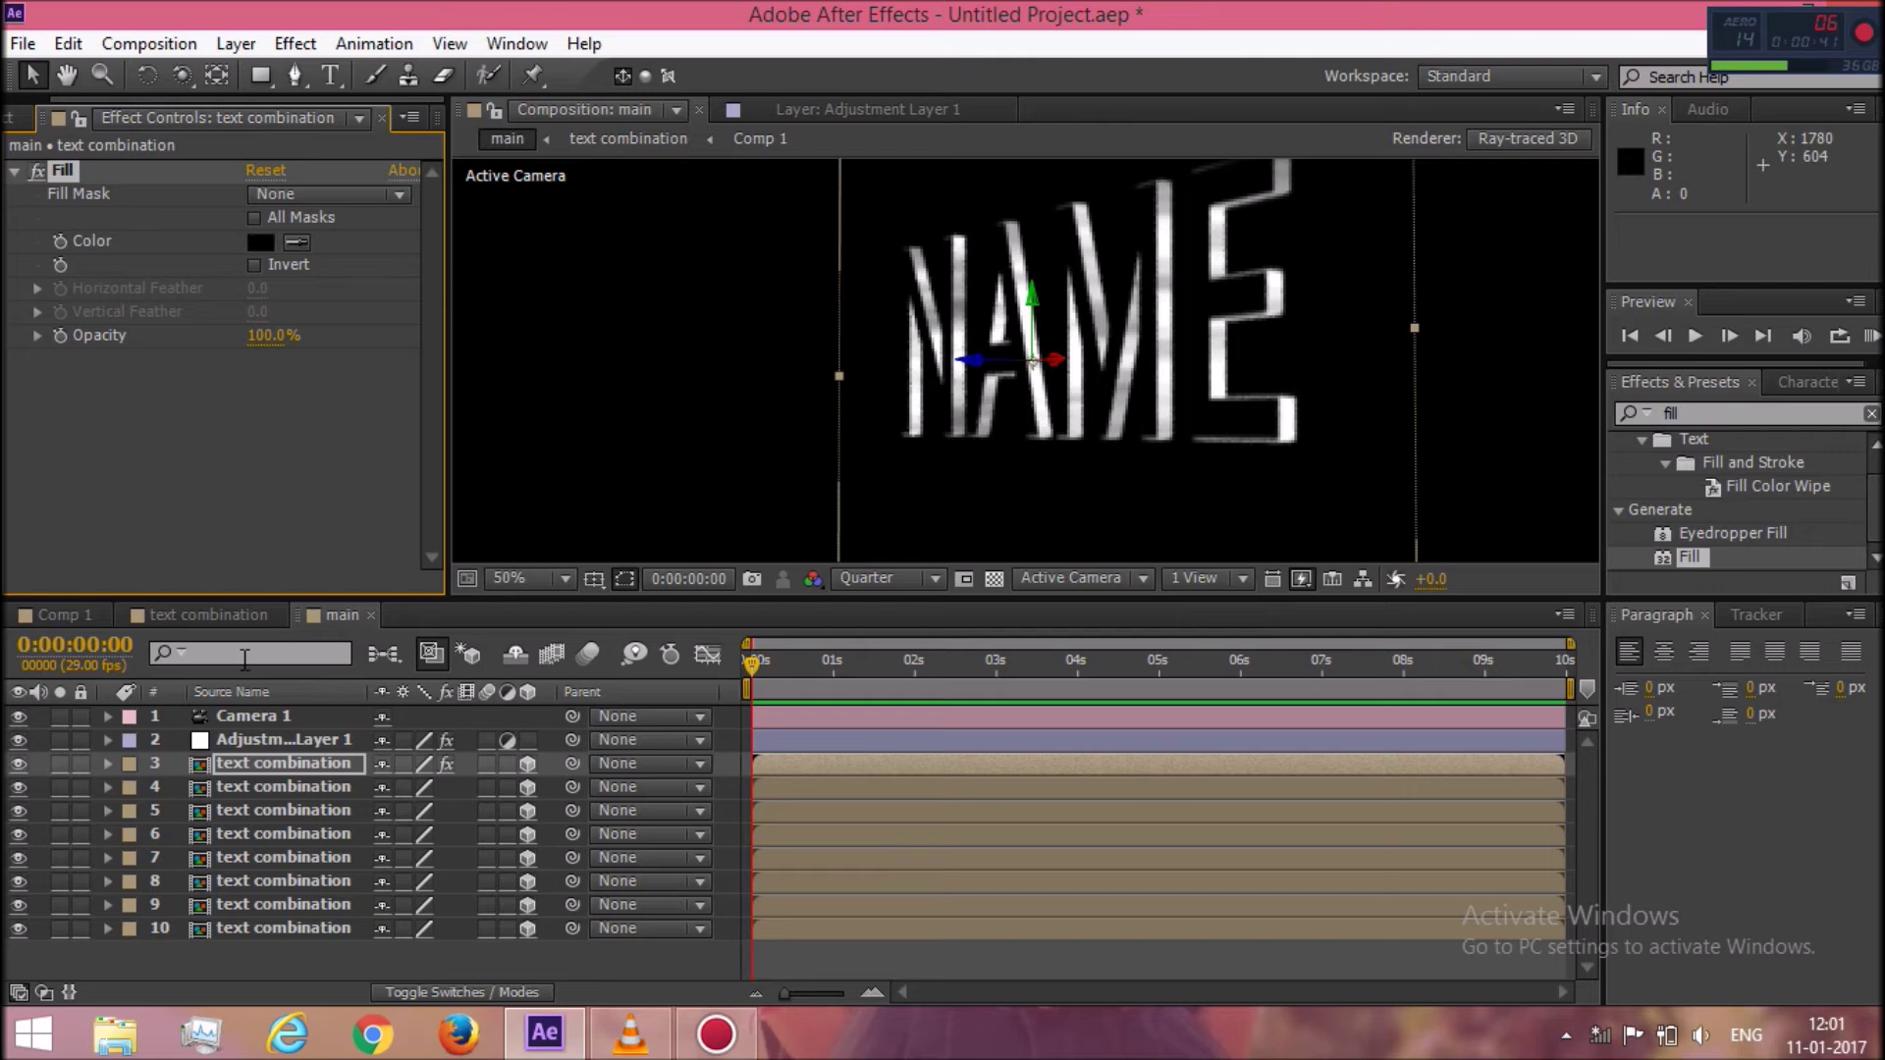
pyautogui.click(262, 736)
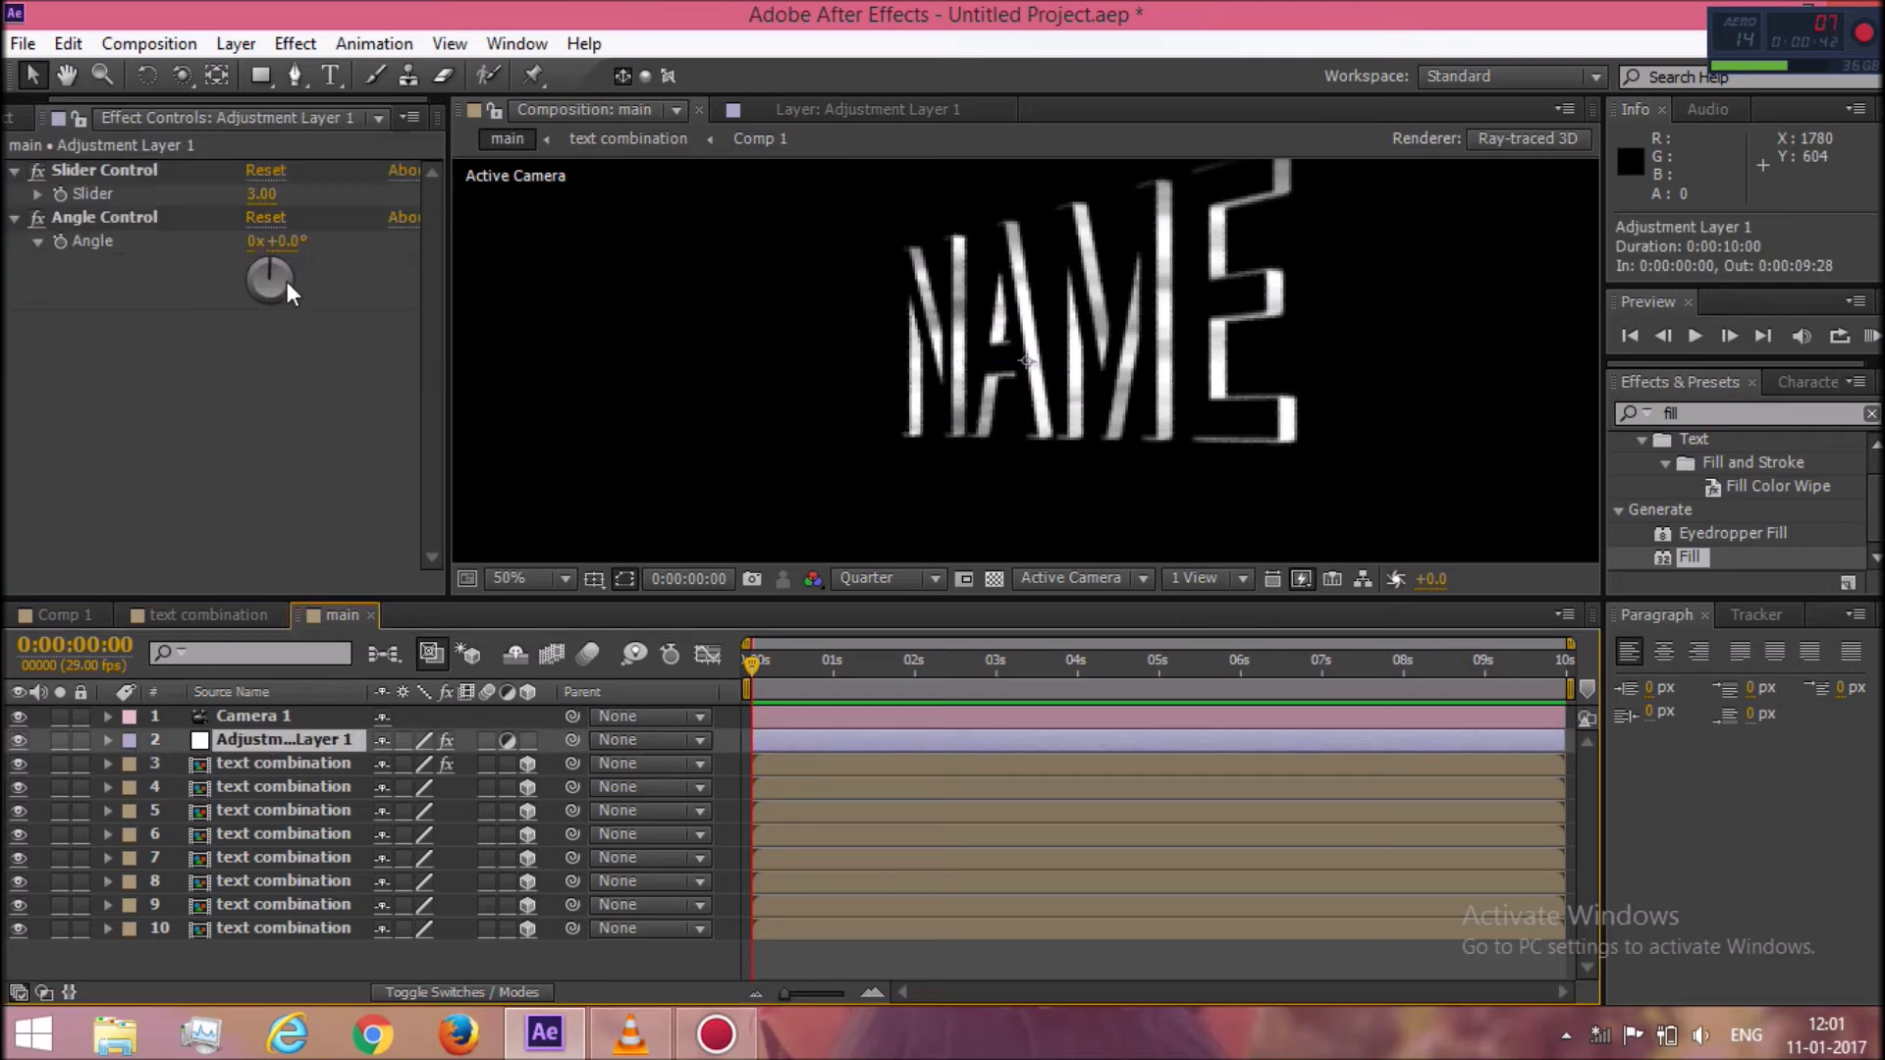
# Turn the Angle Control dial to 0x+145.0°.
pyautogui.moveTo(275, 263); pyautogui.dragTo(279, 291)
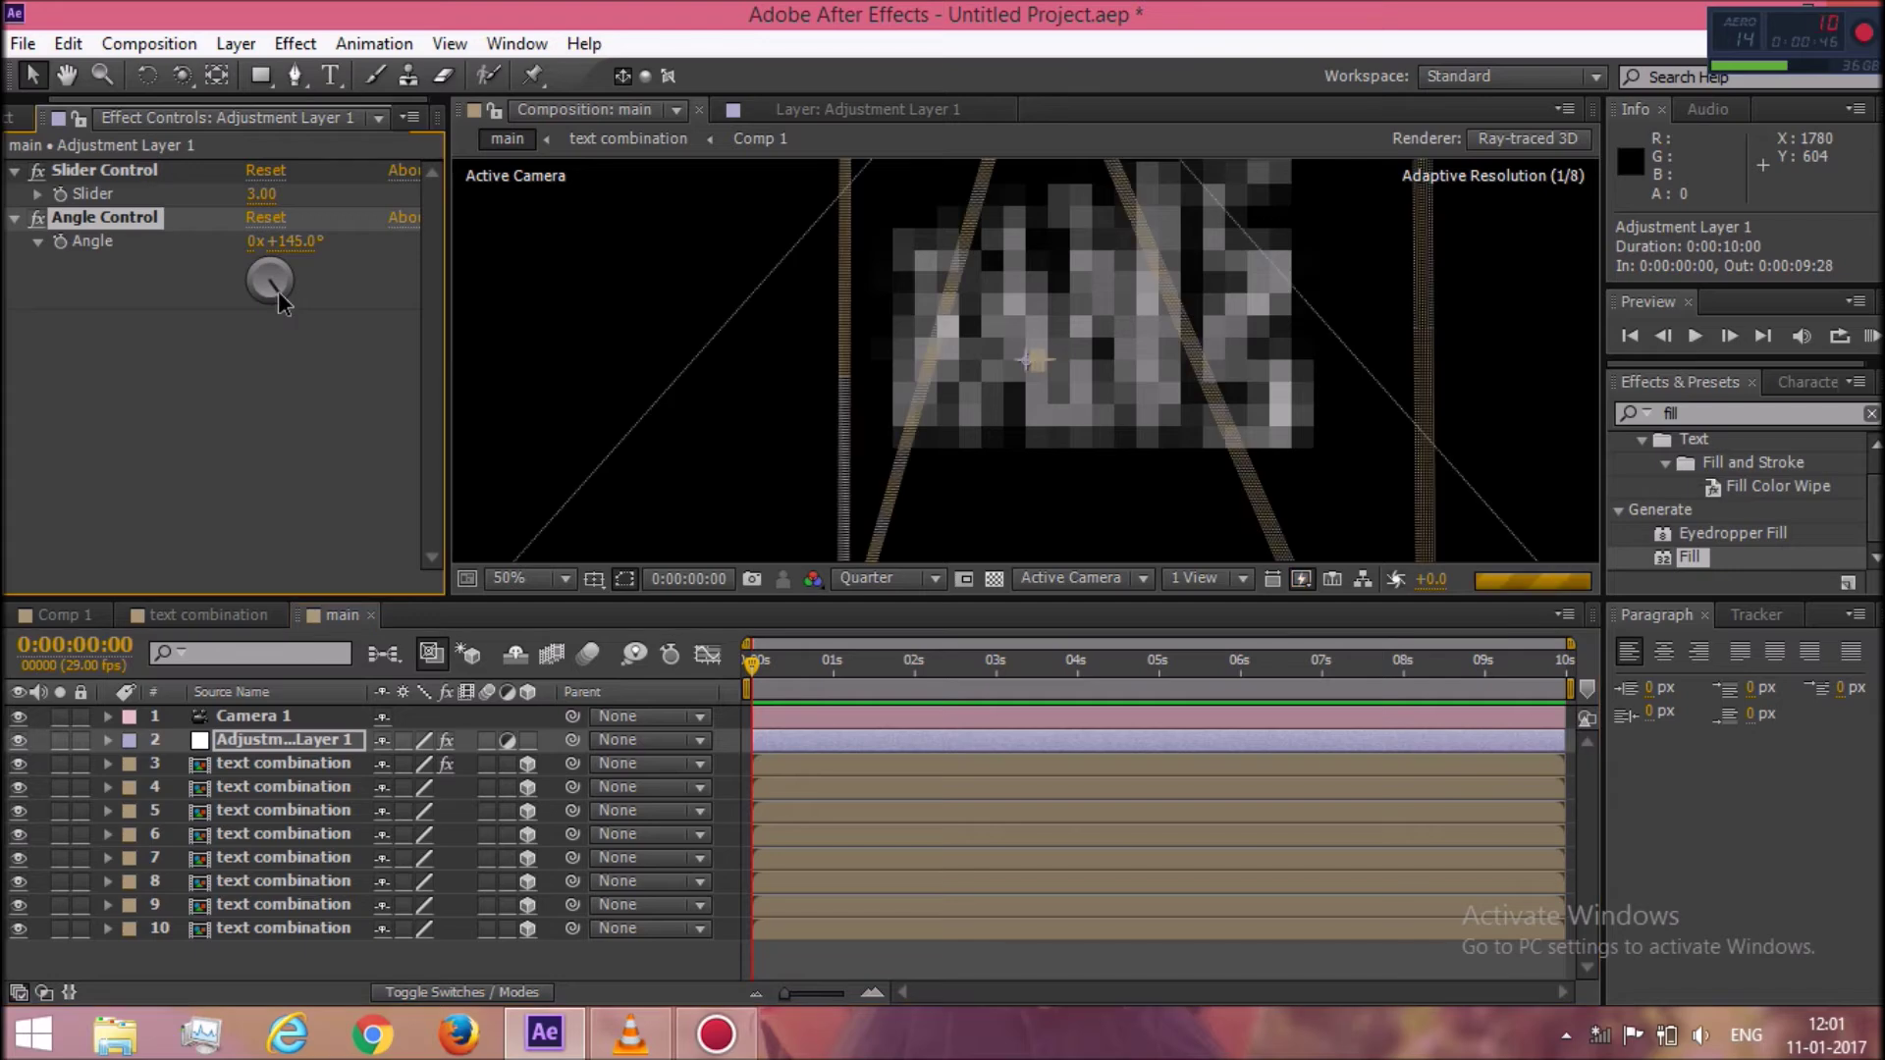
pyautogui.click(247, 49)
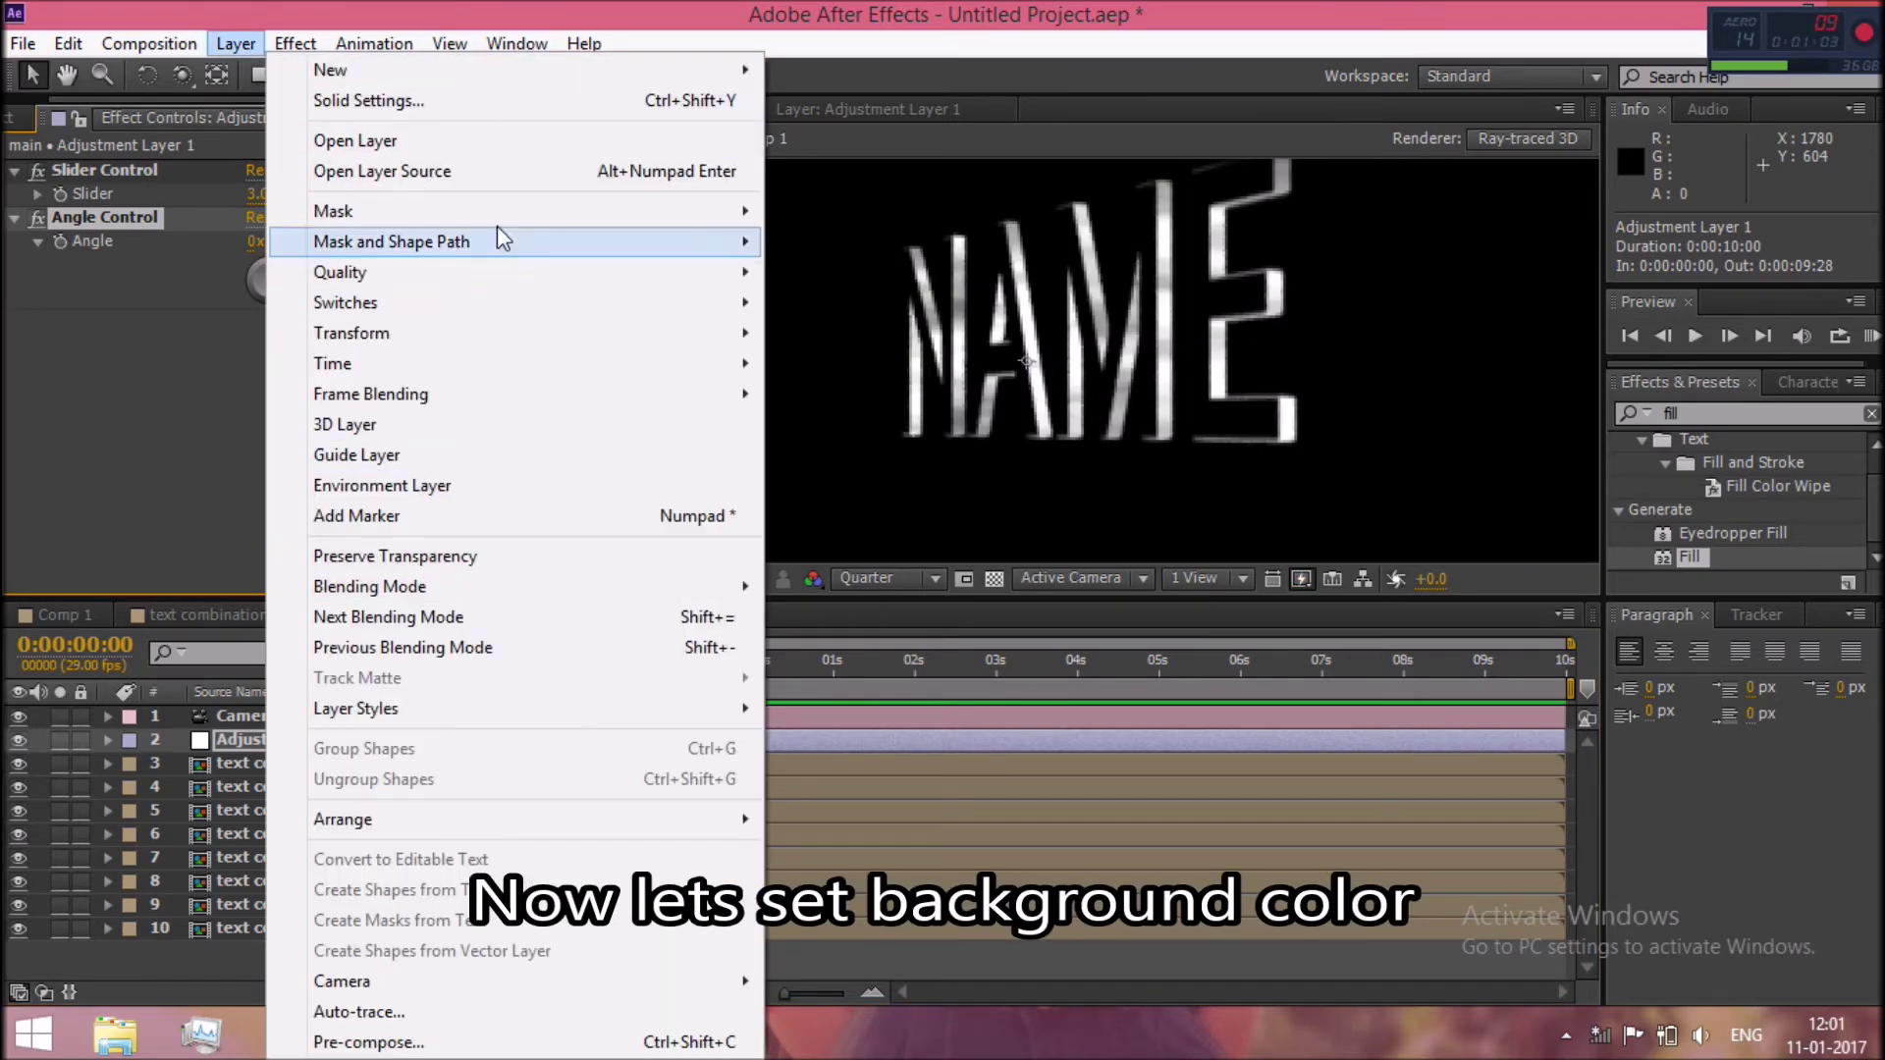
# Create a solid named bg and move it to the bottom of the layer stack.
pyautogui.moveTo(699, 75)
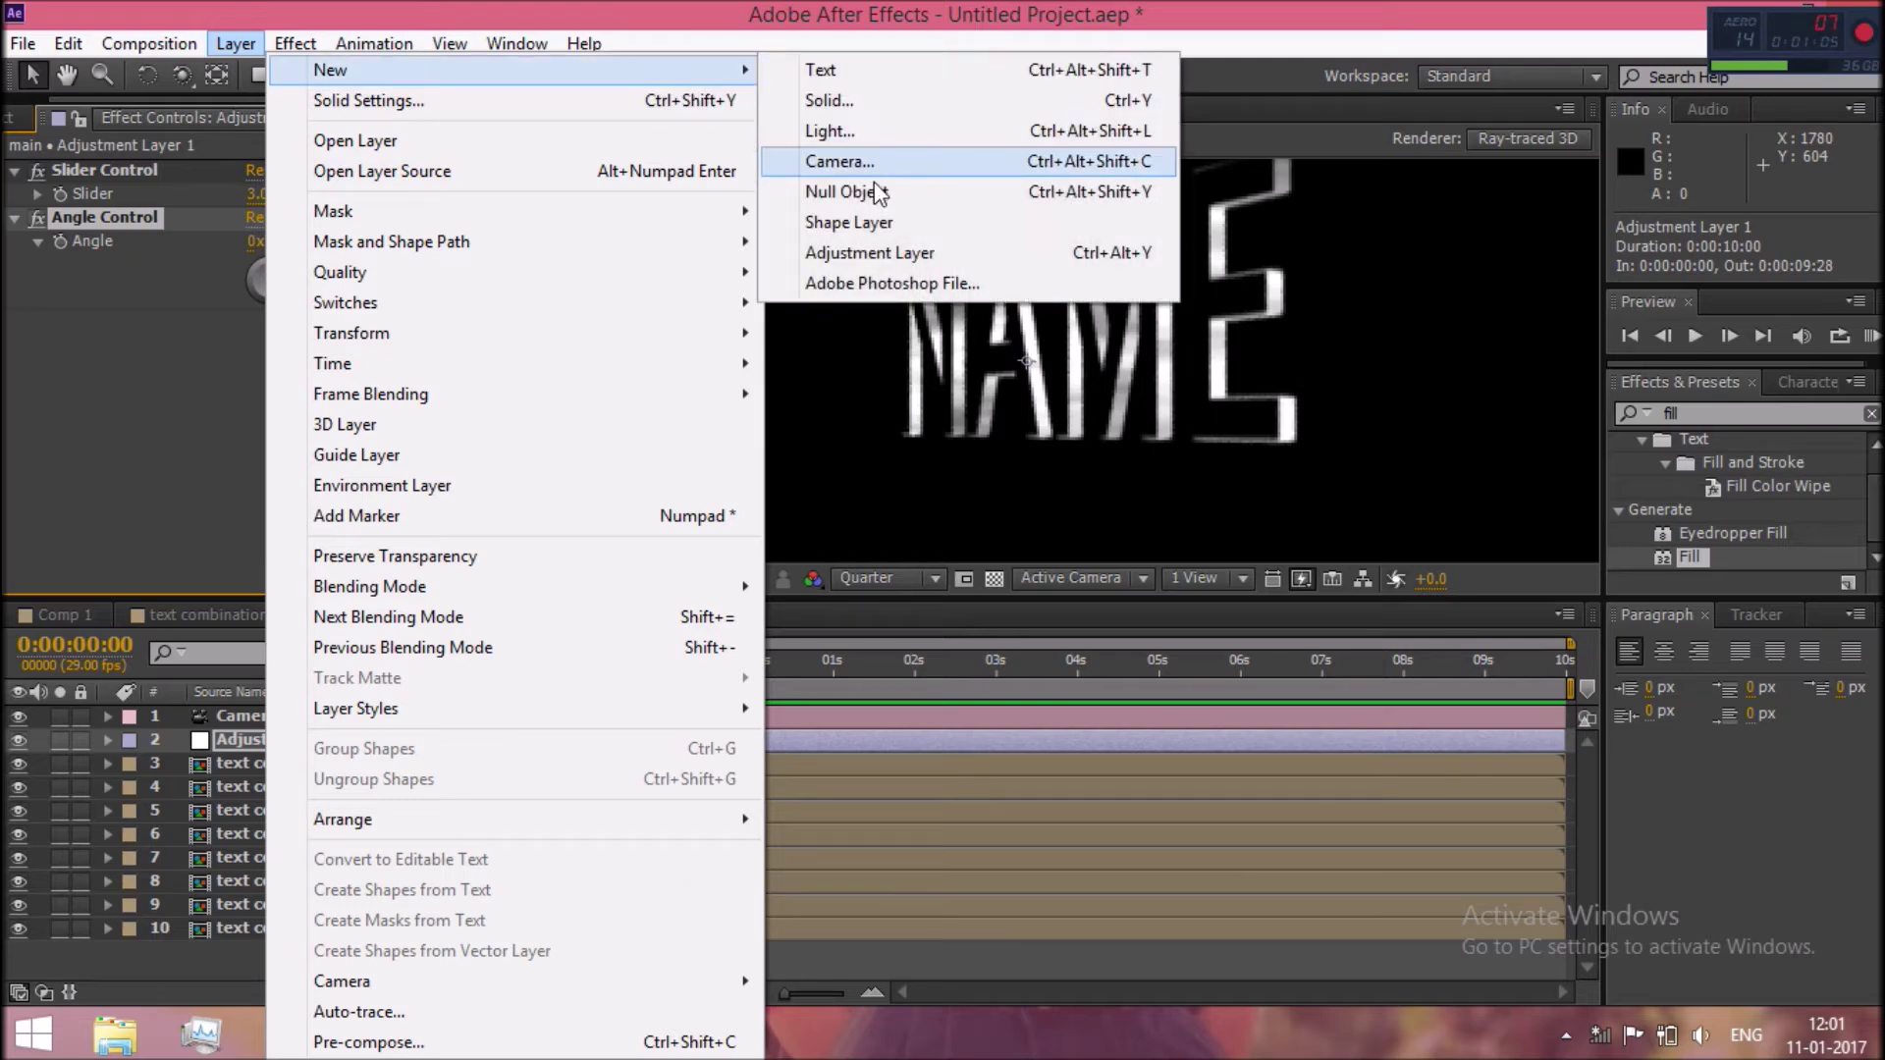
pyautogui.click(869, 98)
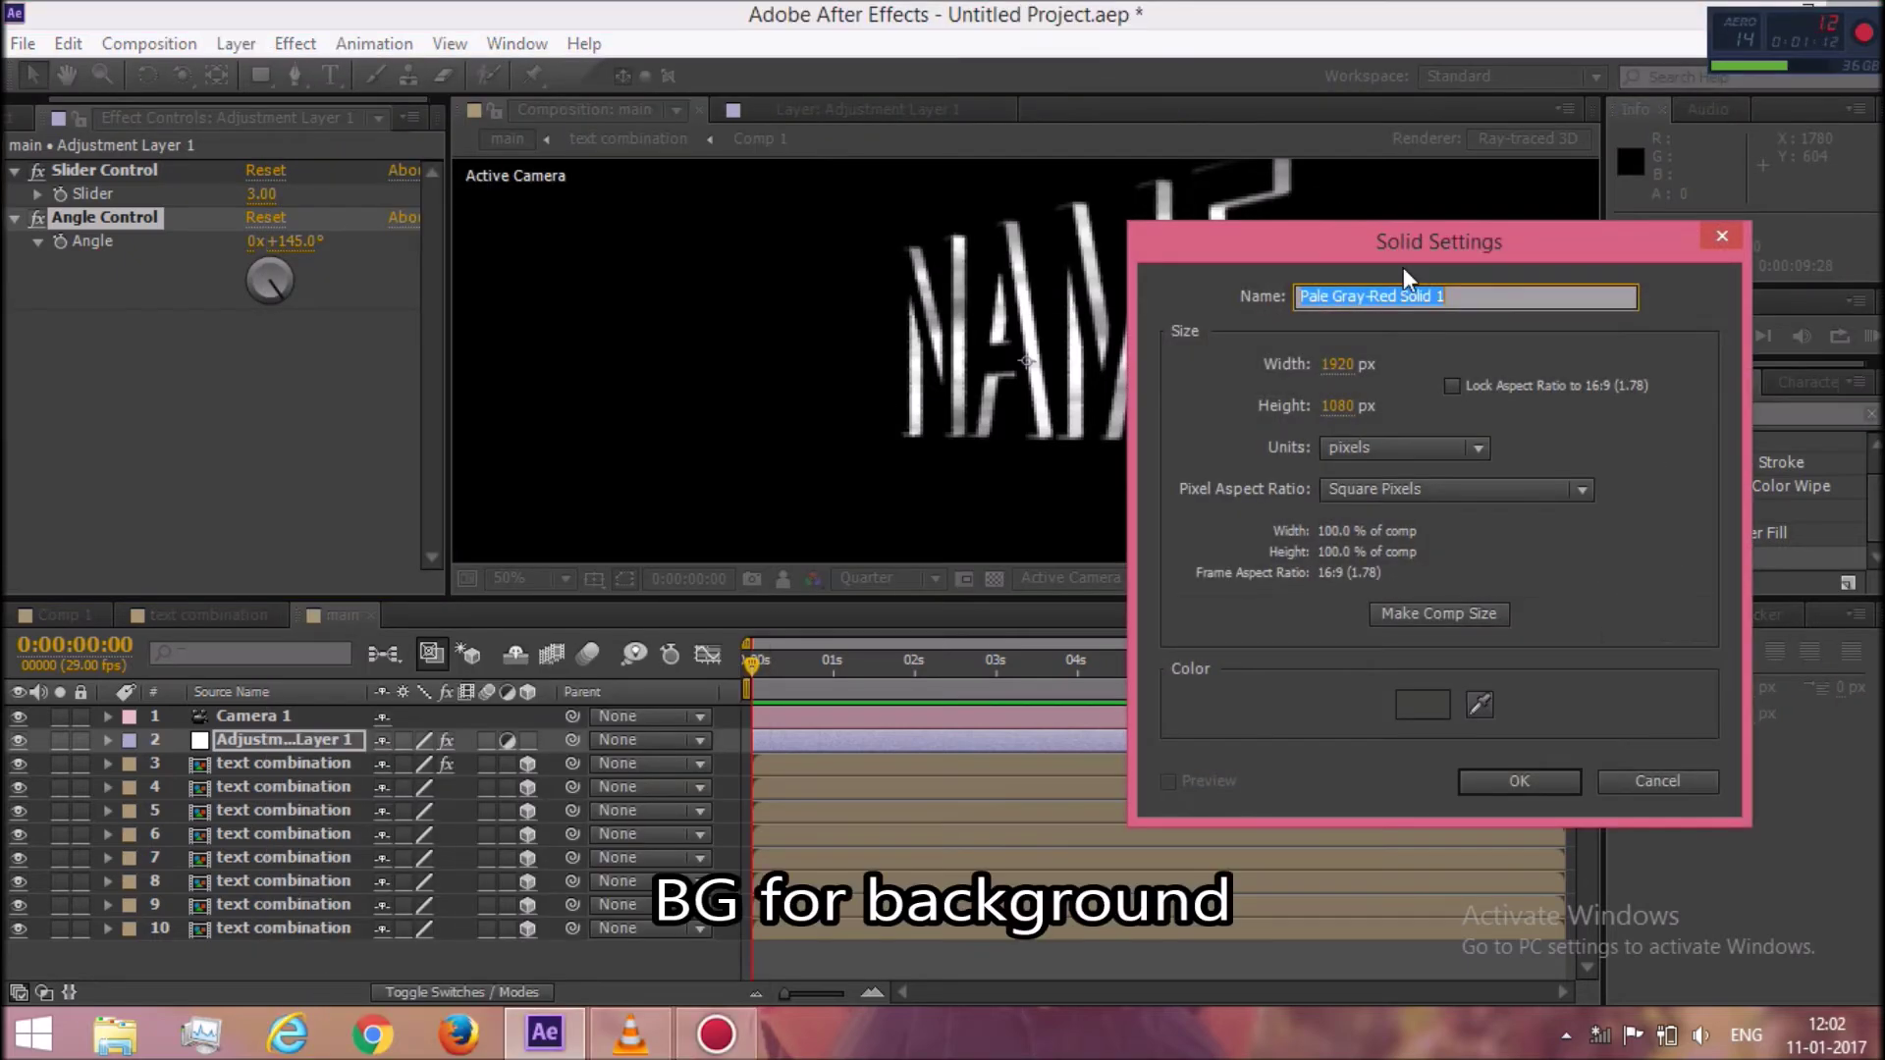
pyautogui.write('bg')
pyautogui.click(1556, 778)
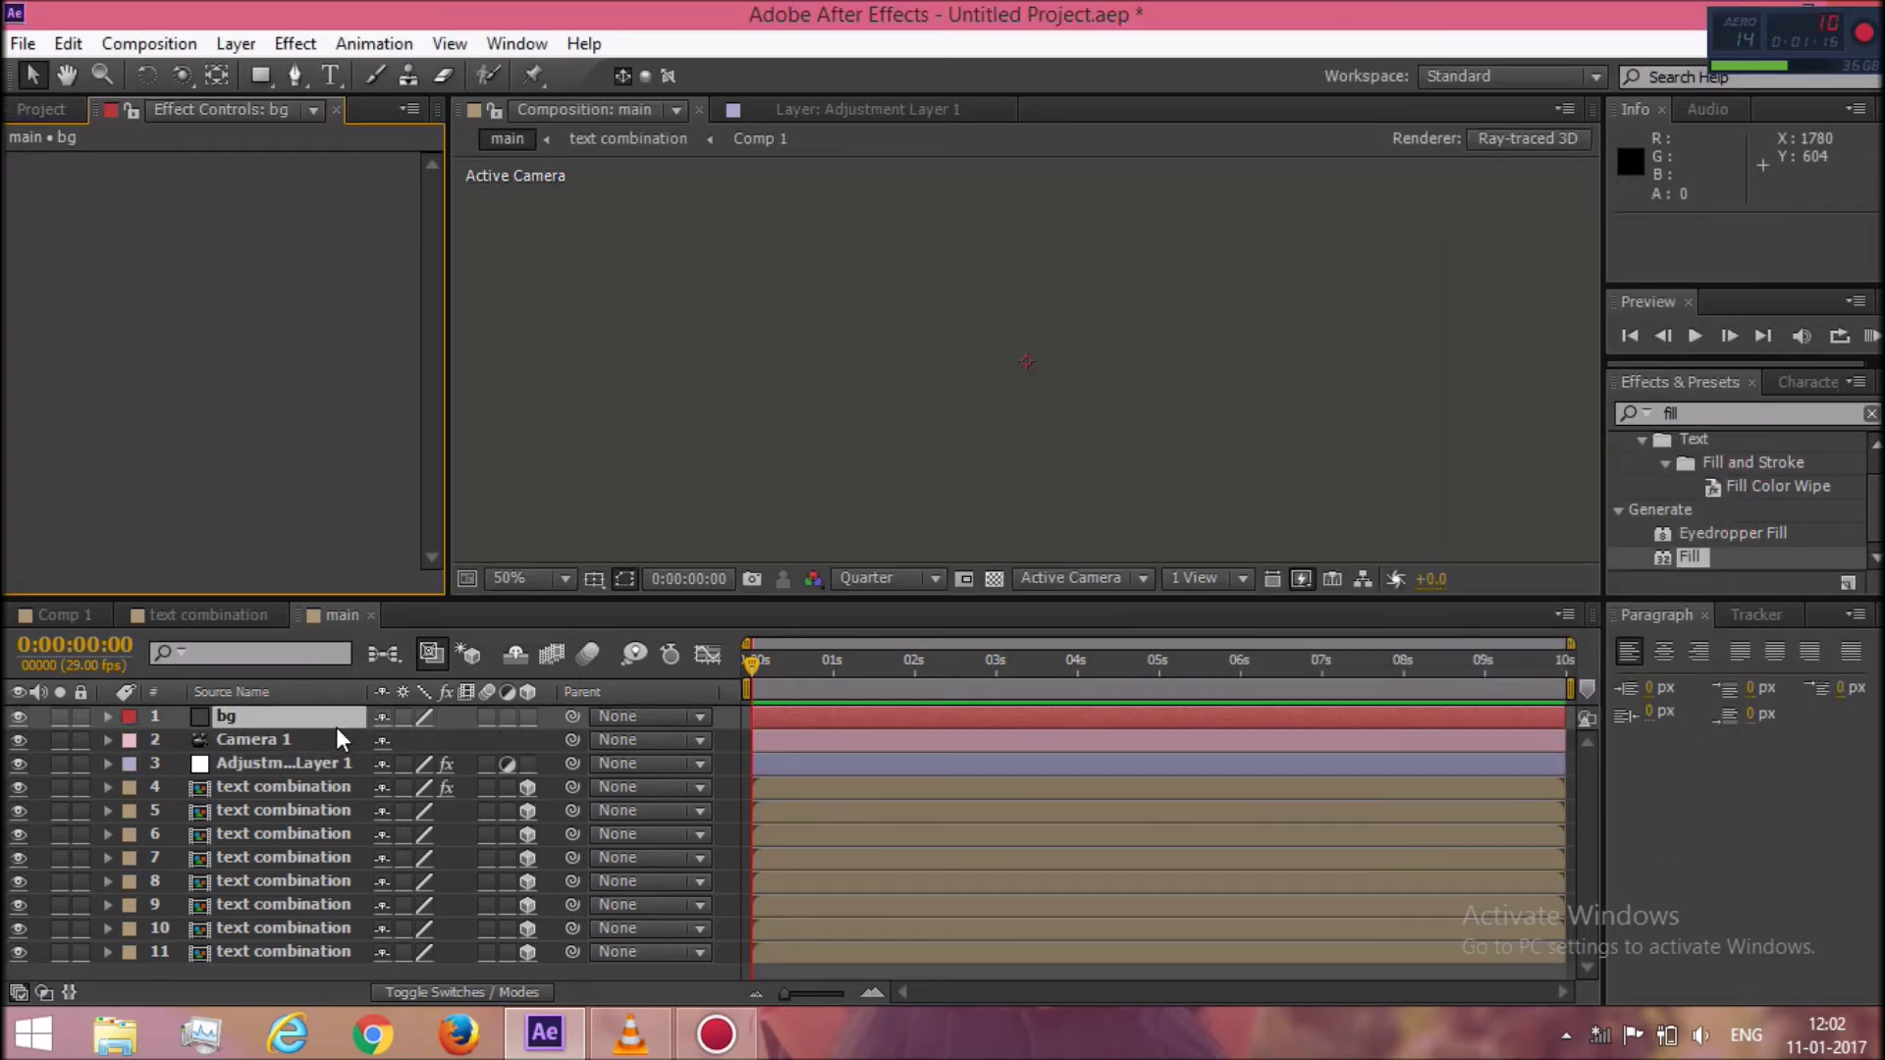
pyautogui.moveTo(316, 719); pyautogui.dragTo(322, 958)
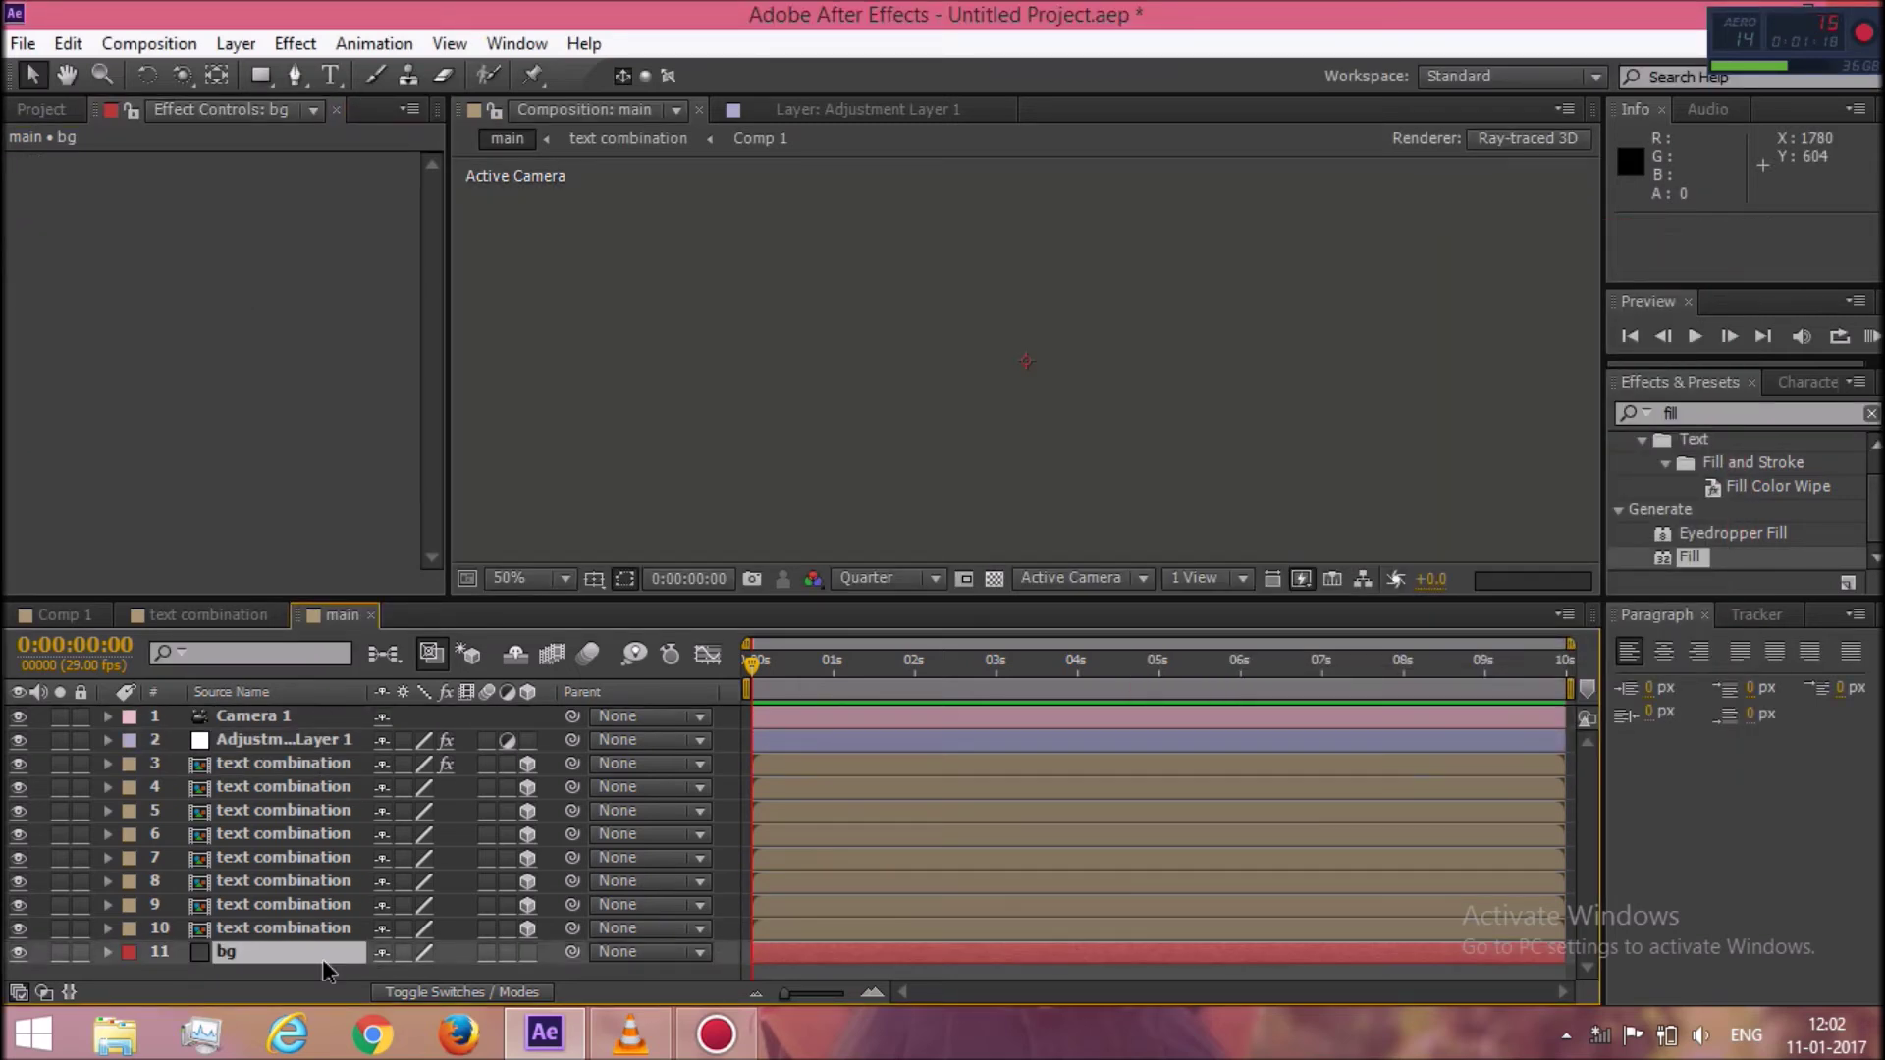
pyautogui.doubleClick(1688, 558)
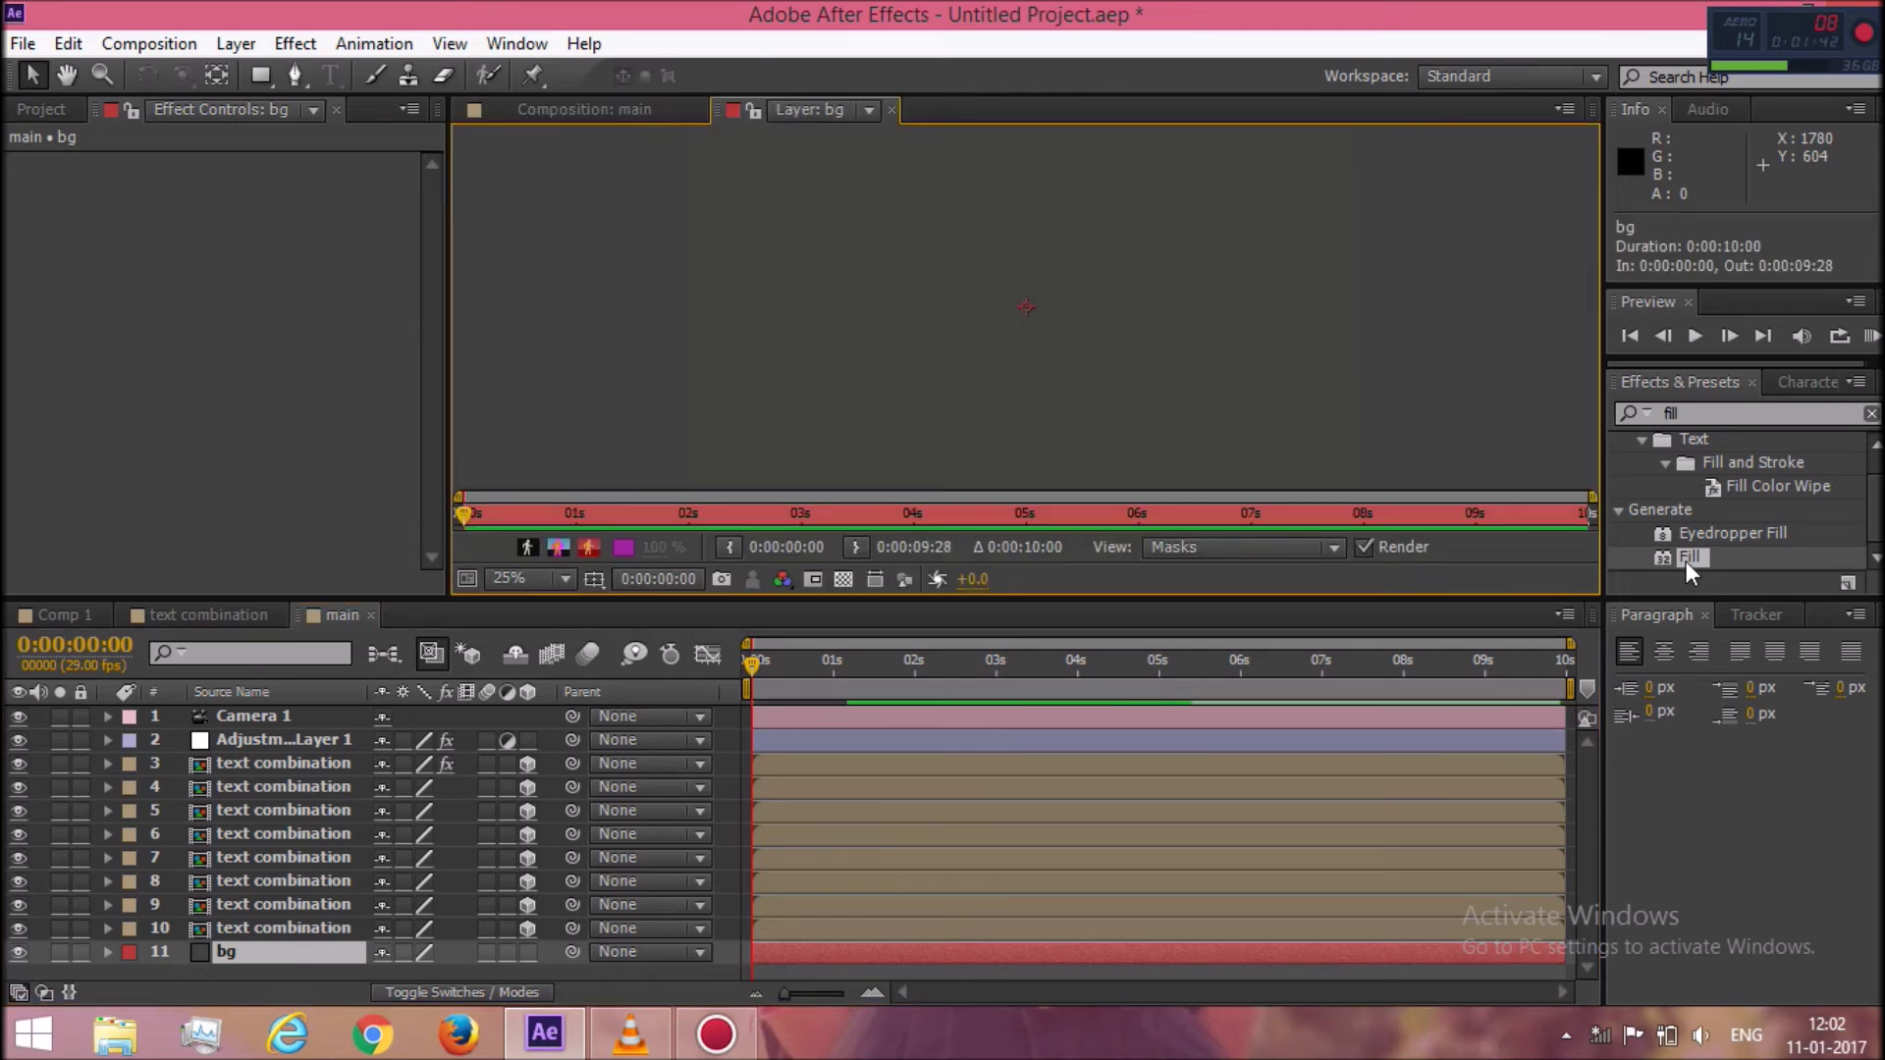
pyautogui.click(587, 109)
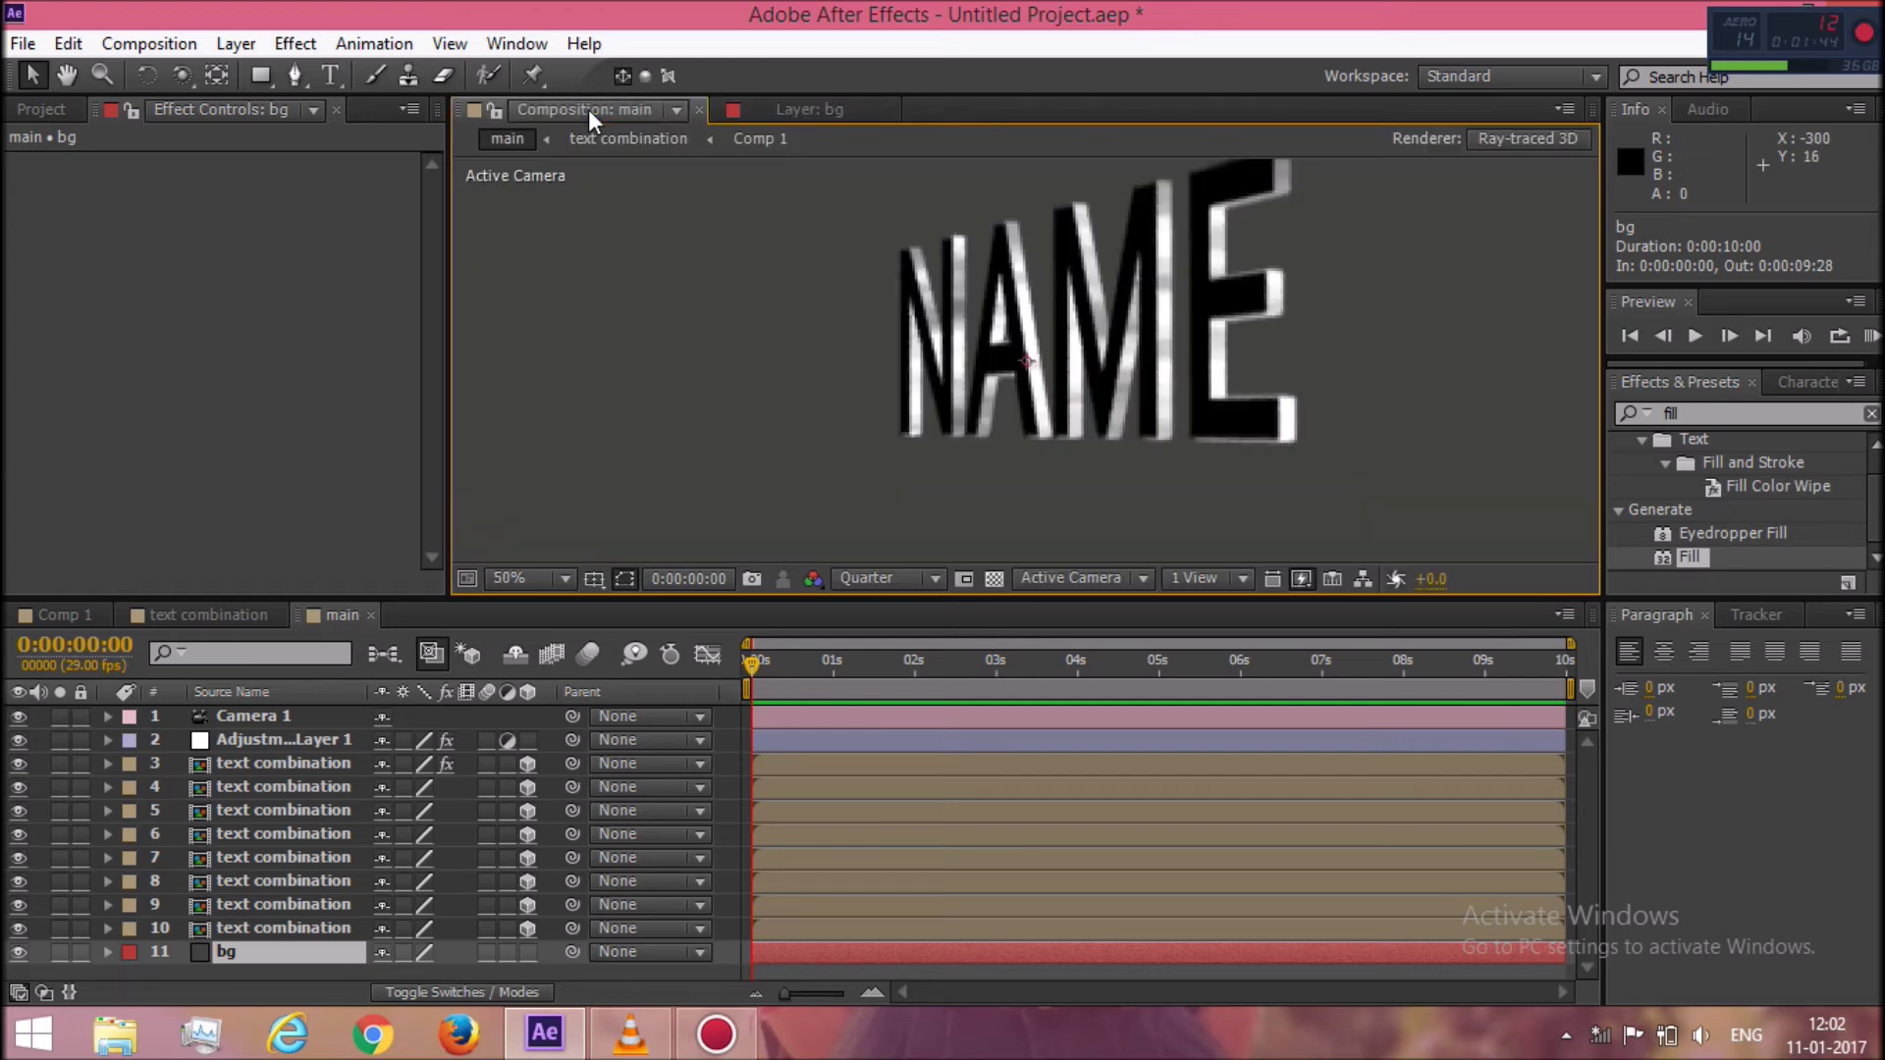
pyautogui.hotkey('ctrl', 'z')
# Apply the Ramp effect to the bg solid and pick a dark grey start colour.
pyautogui.click(1685, 415)
pyautogui.write('ram')
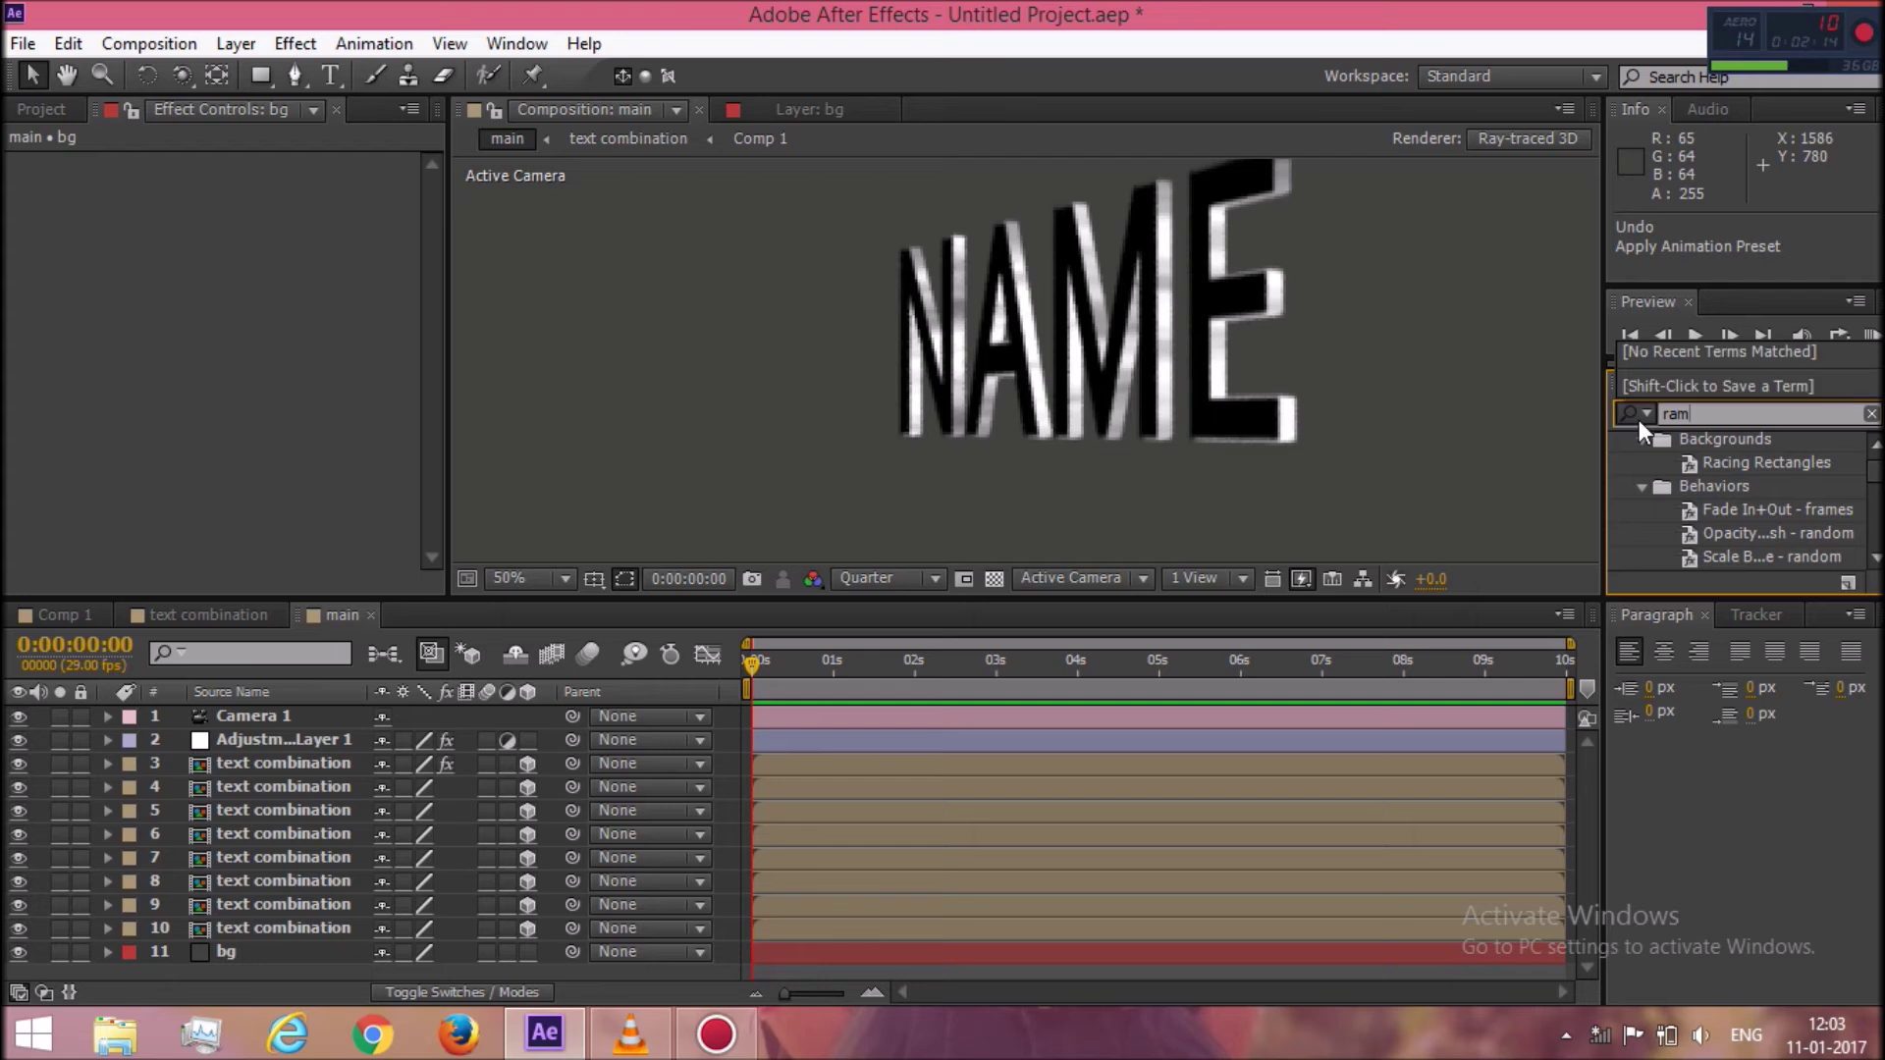
pyautogui.write('p')
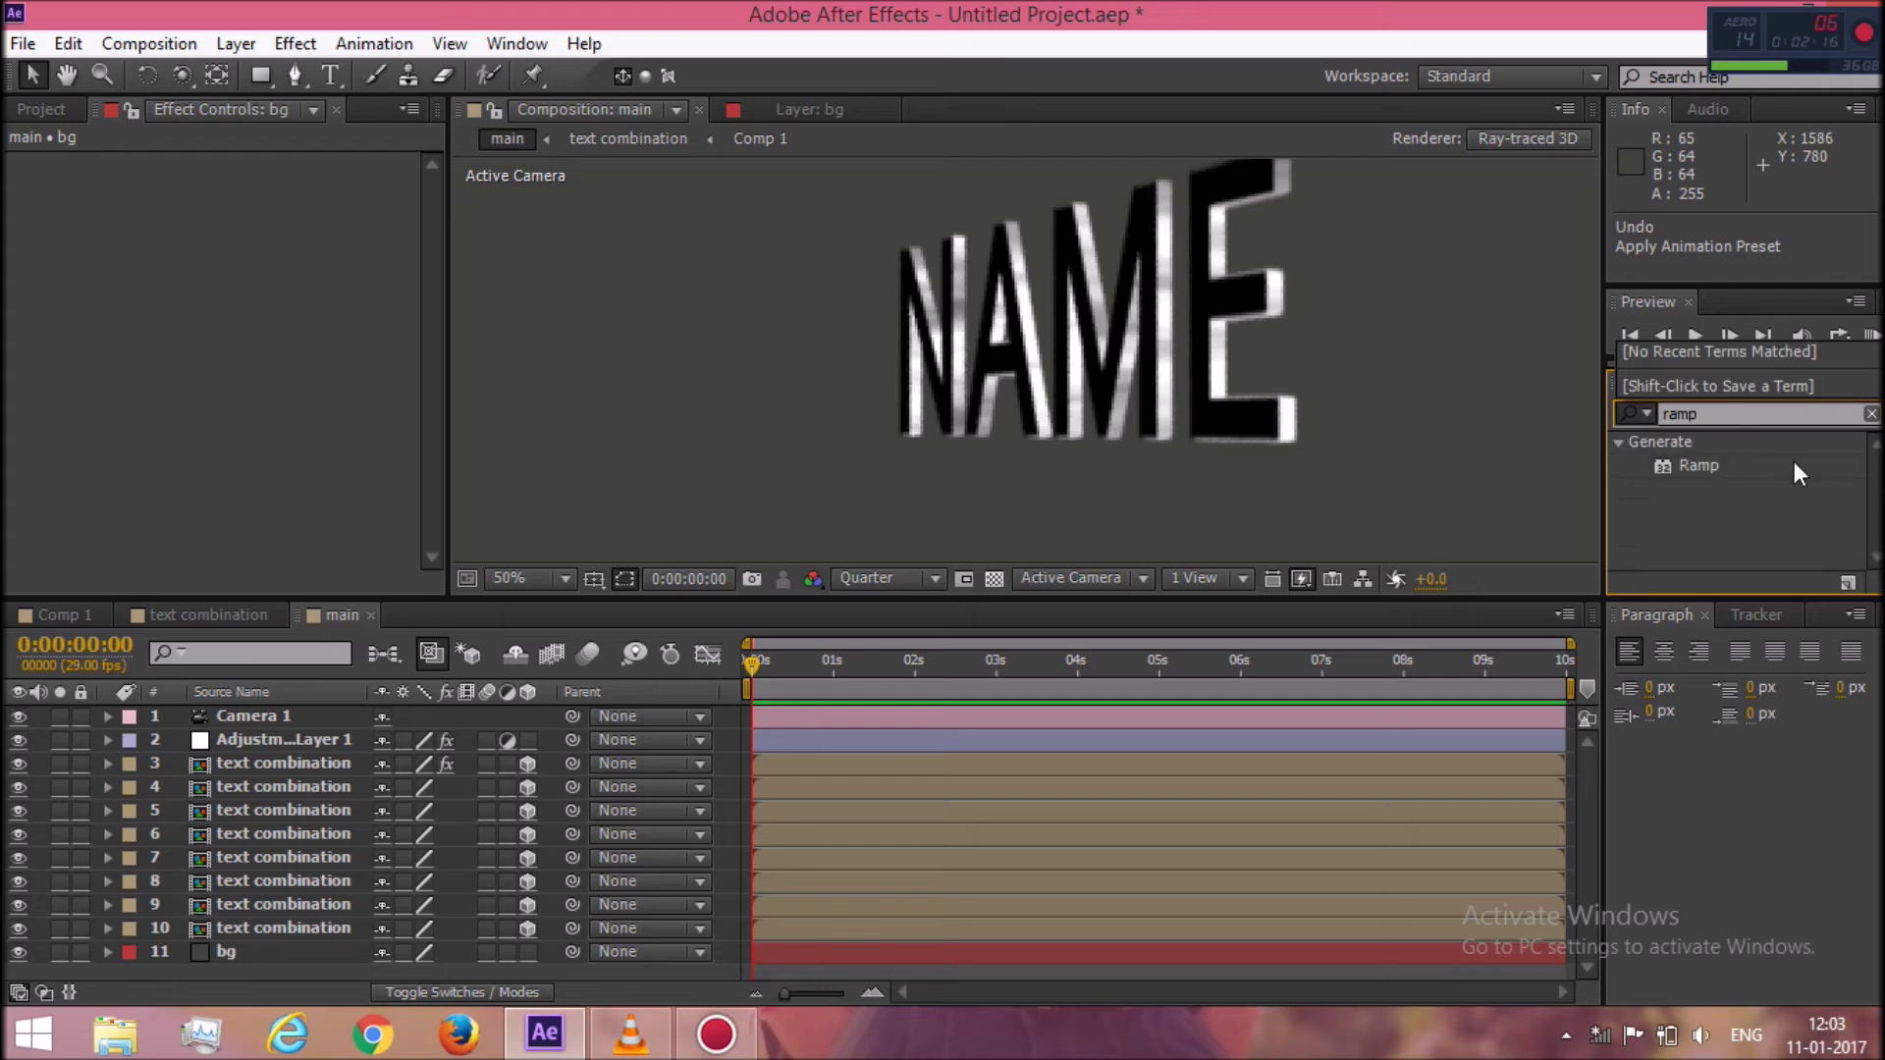
pyautogui.moveTo(1694, 462); pyautogui.dragTo(279, 951)
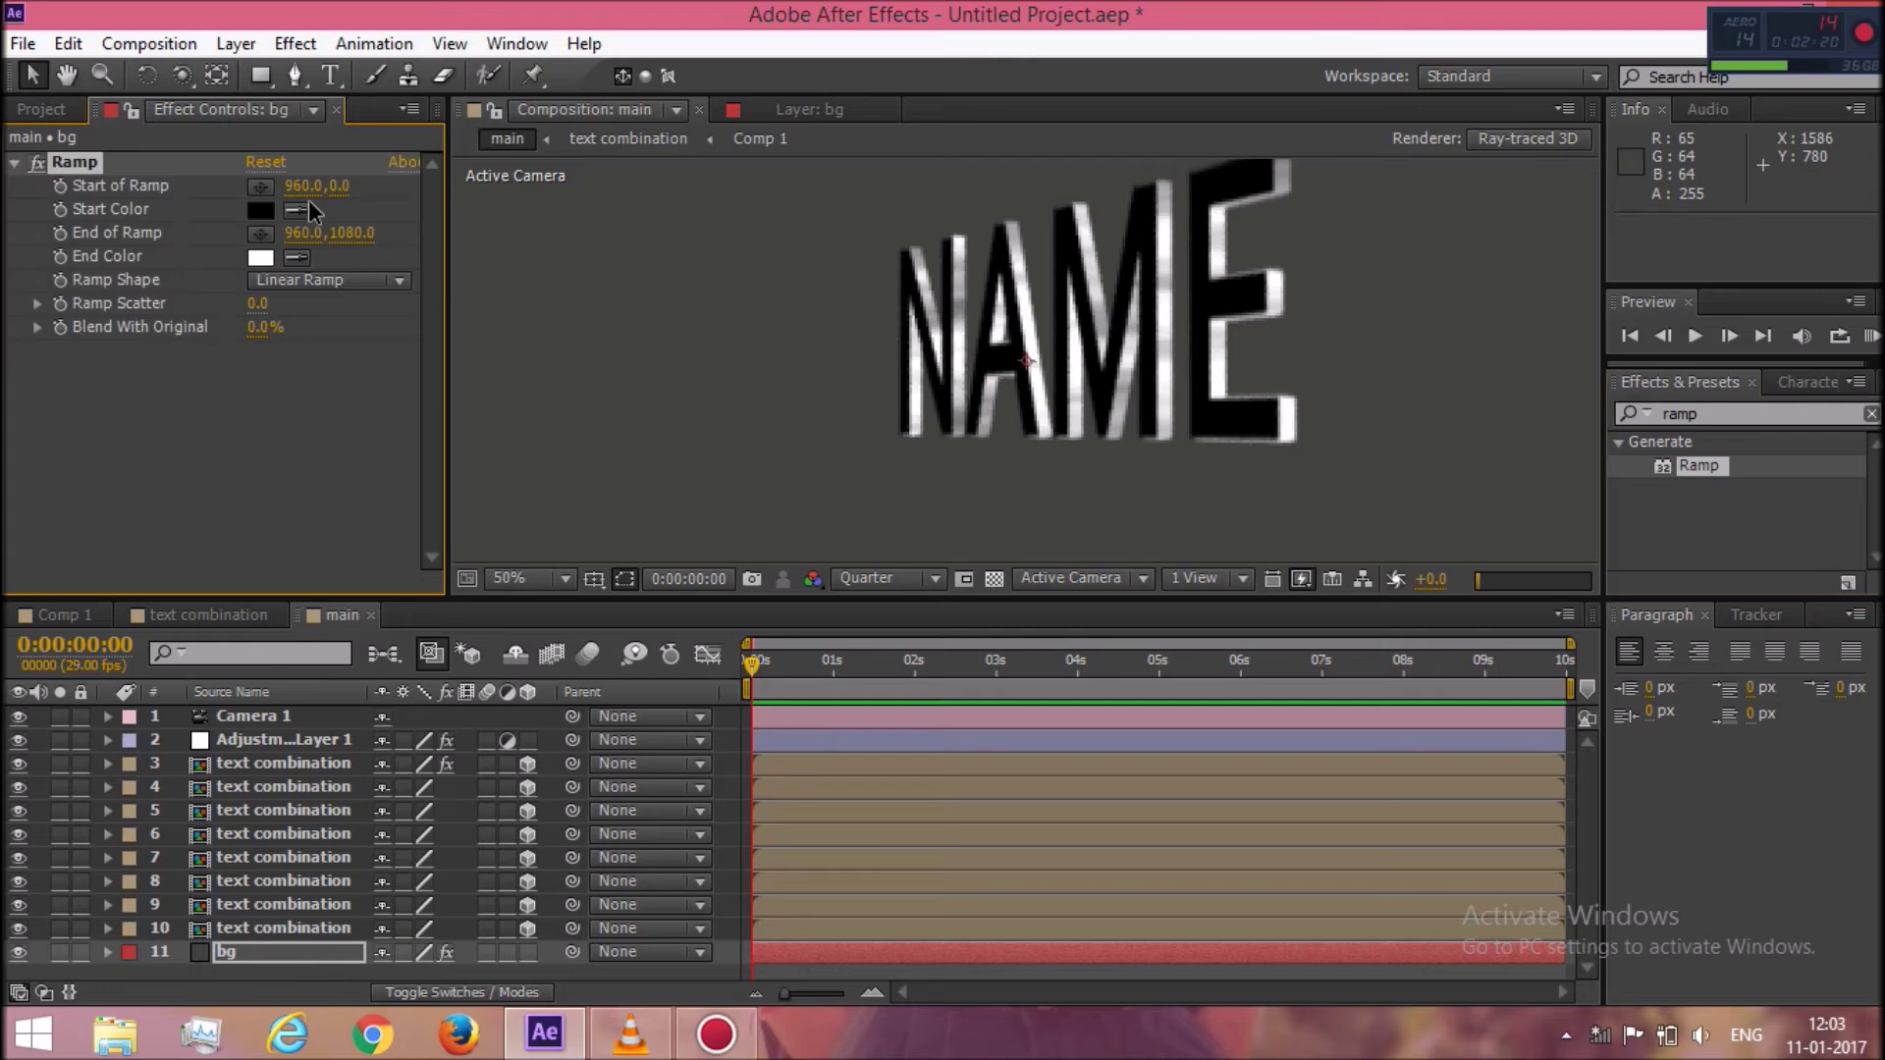
pyautogui.click(261, 209)
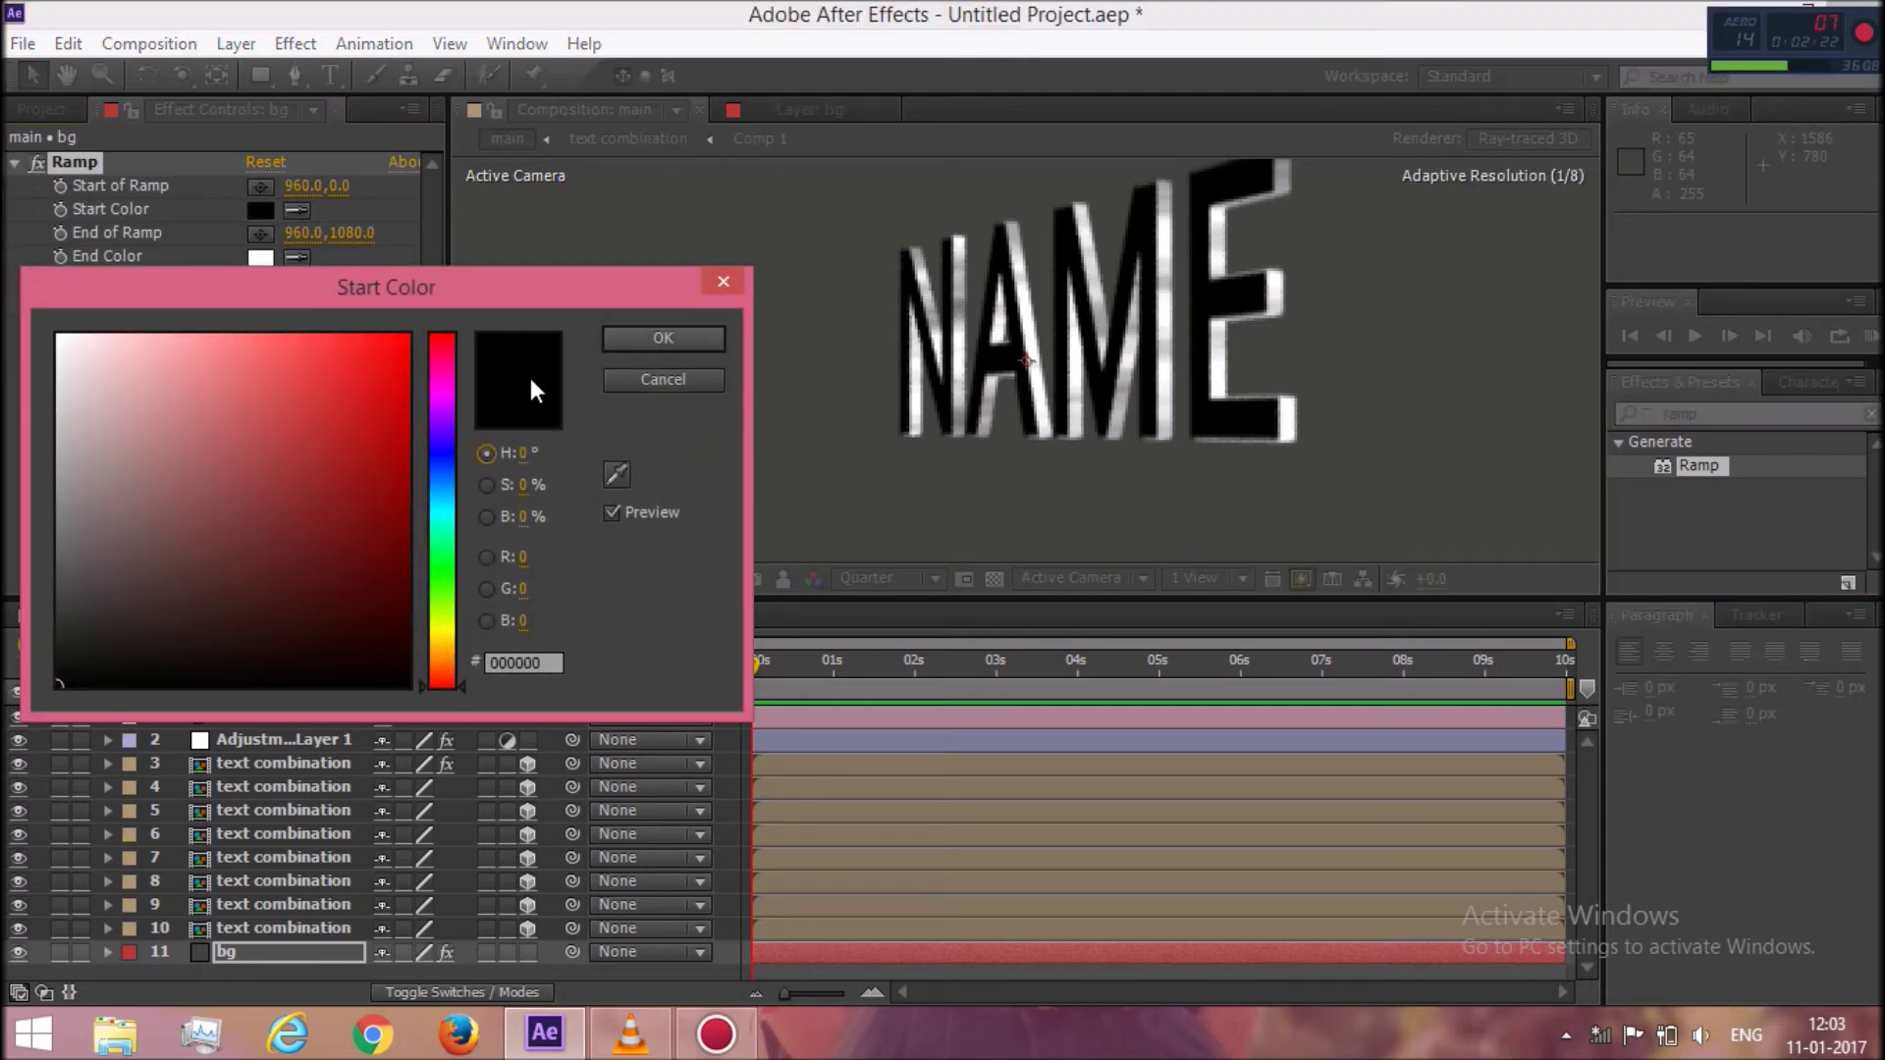
pyautogui.click(102, 557)
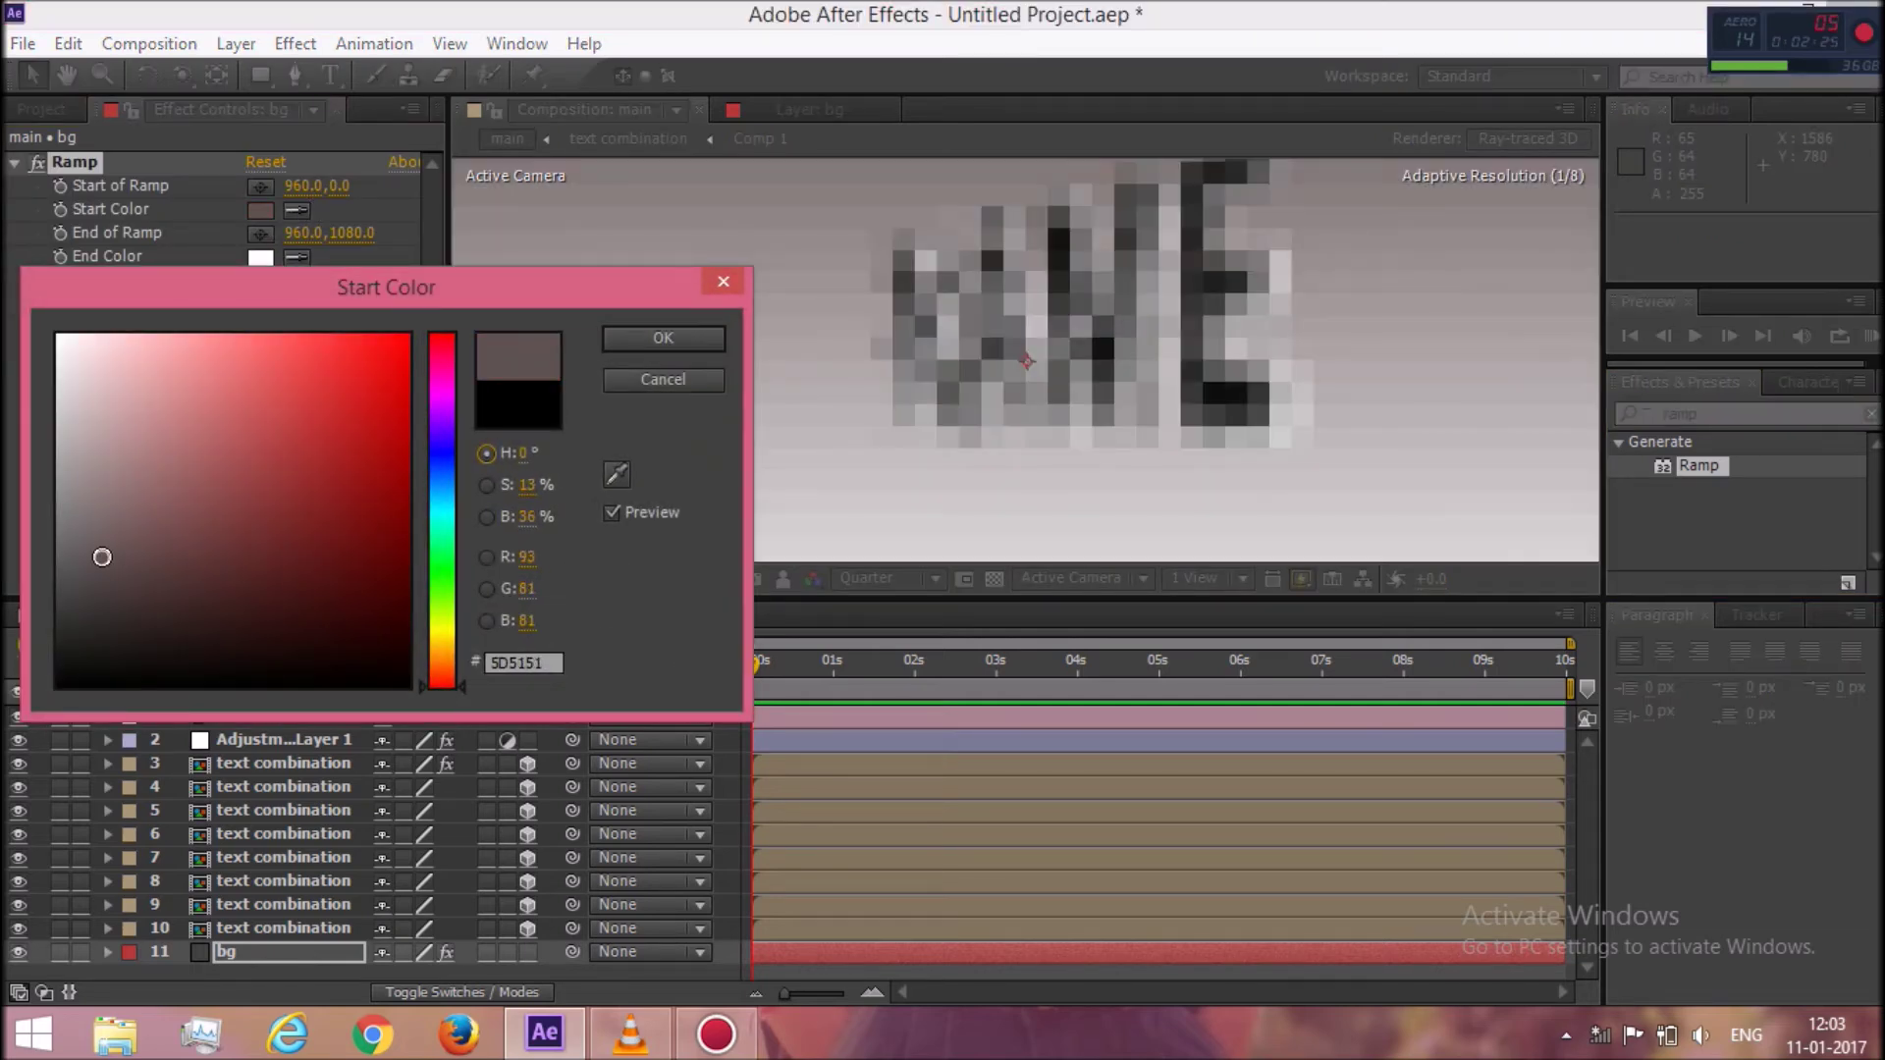
pyautogui.click(638, 339)
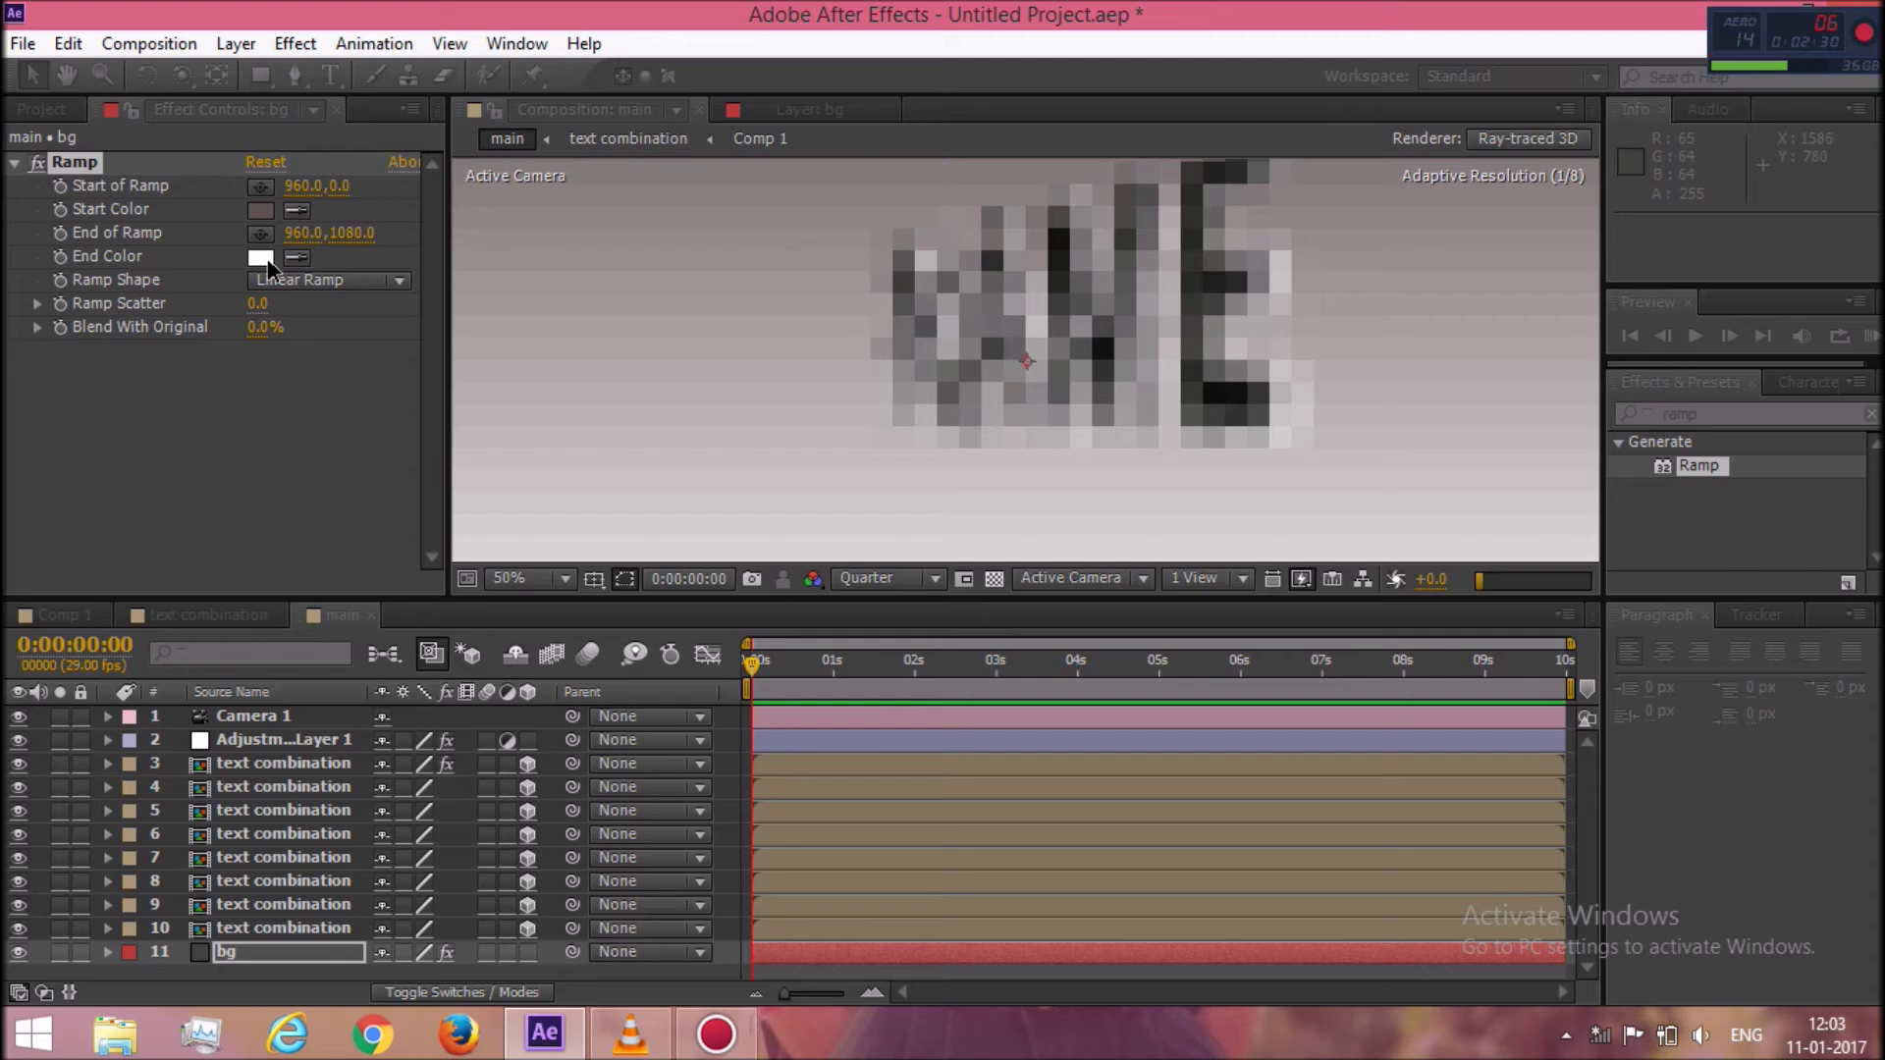
# Set the Ramp end colour to light grey C9C5C5 and revise the start colour to 545151.
pyautogui.click(267, 260)
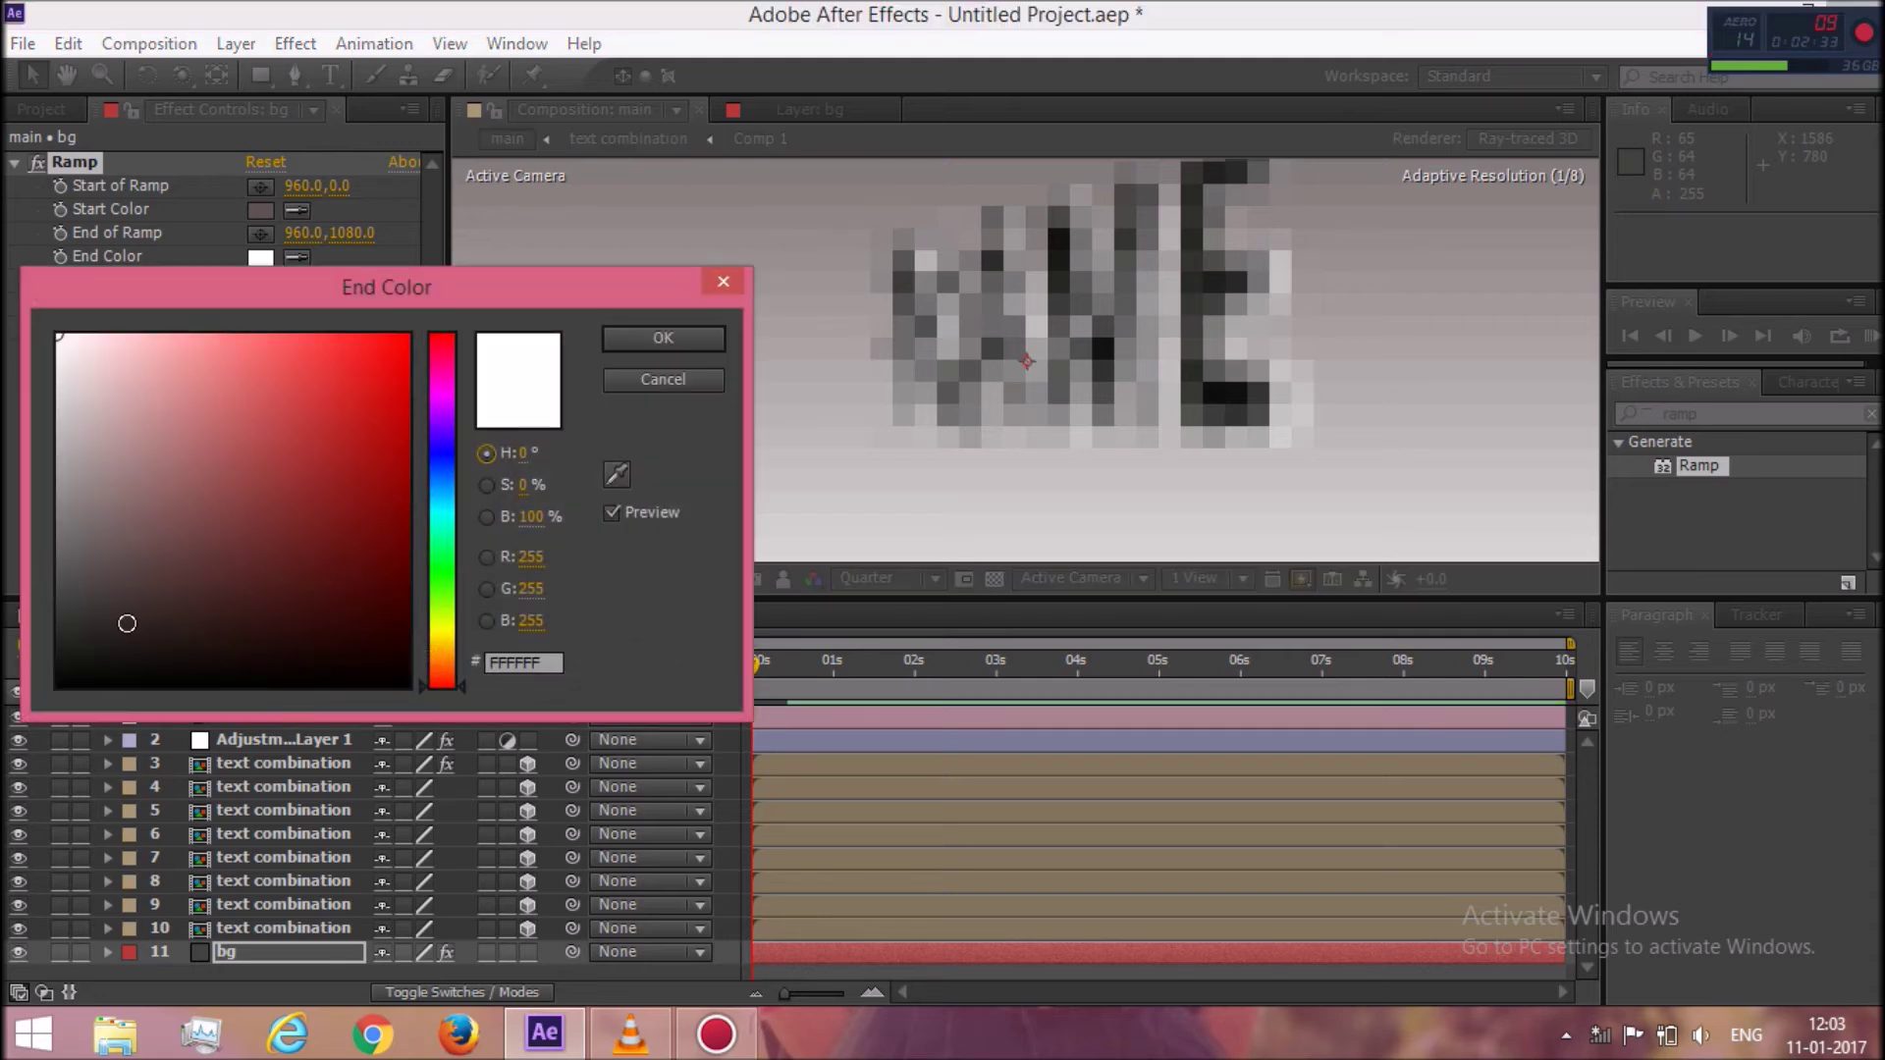
pyautogui.click(72, 667)
pyautogui.moveTo(71, 668); pyautogui.dragTo(81, 423)
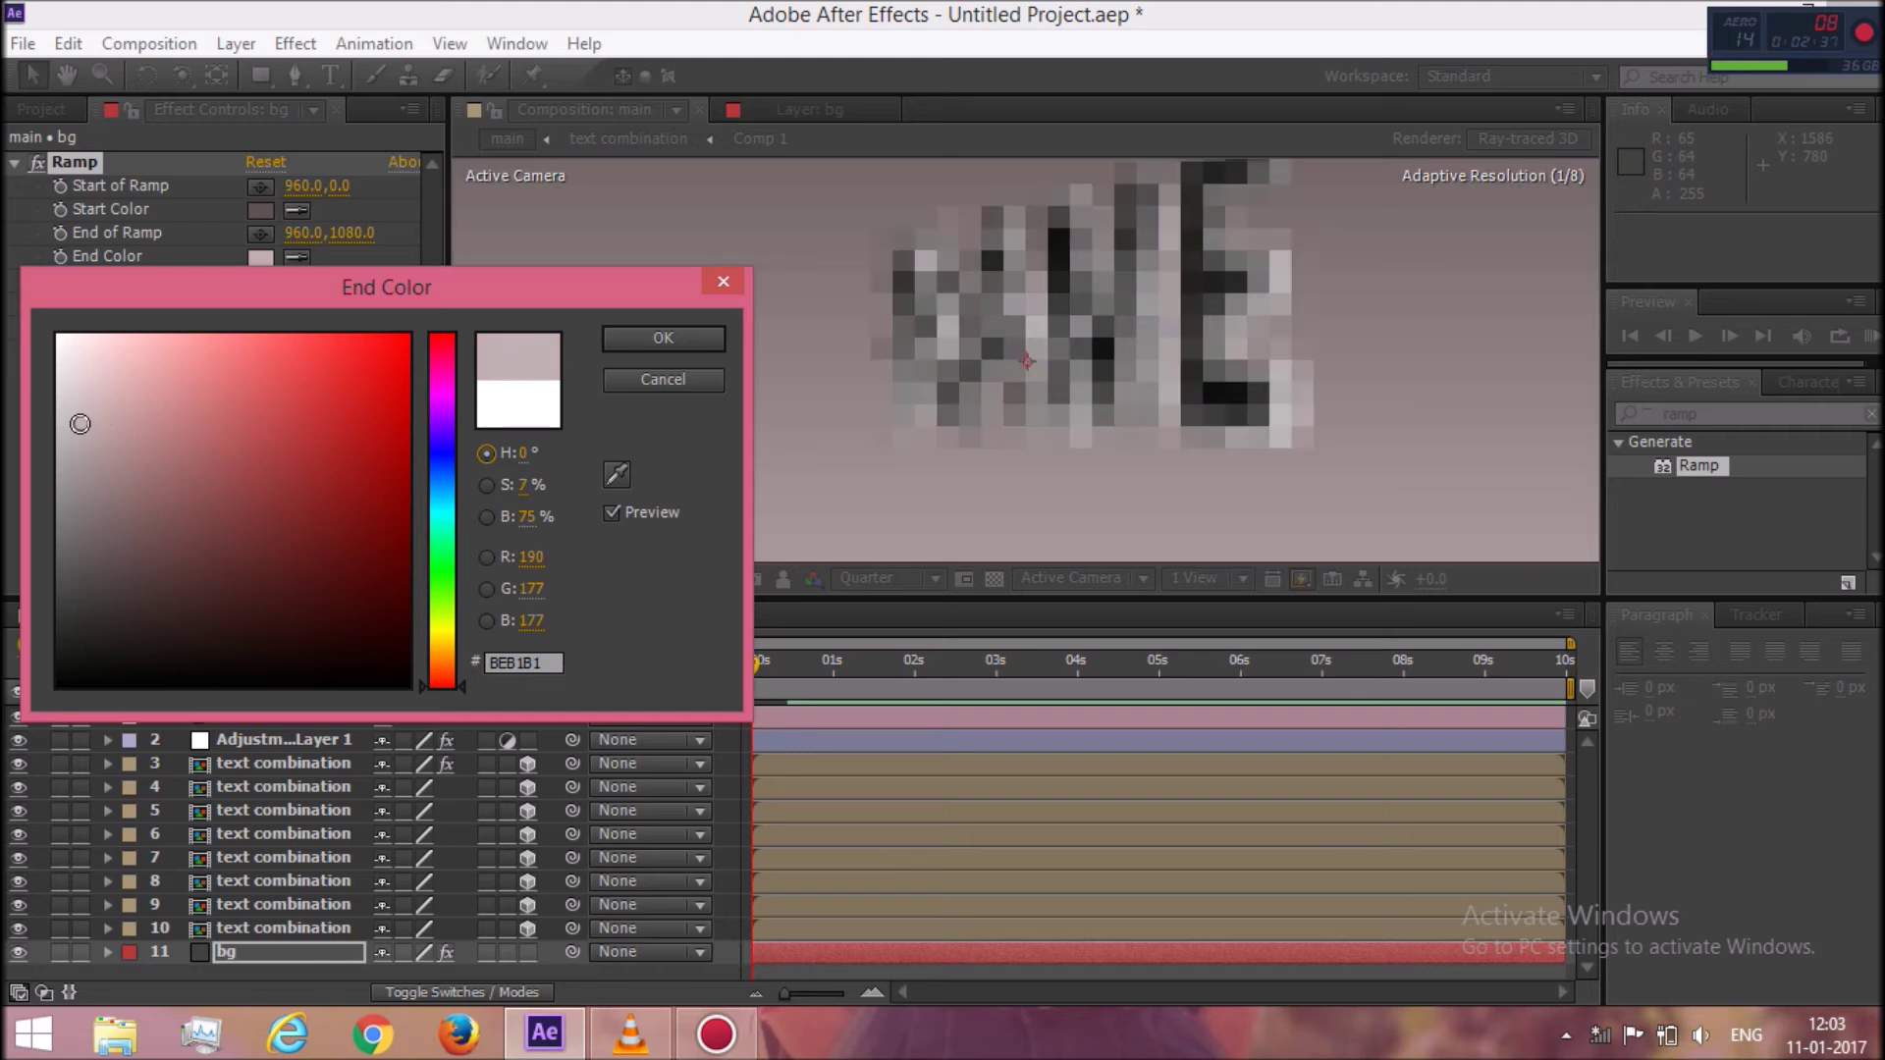
pyautogui.moveTo(81, 423); pyautogui.dragTo(64, 408)
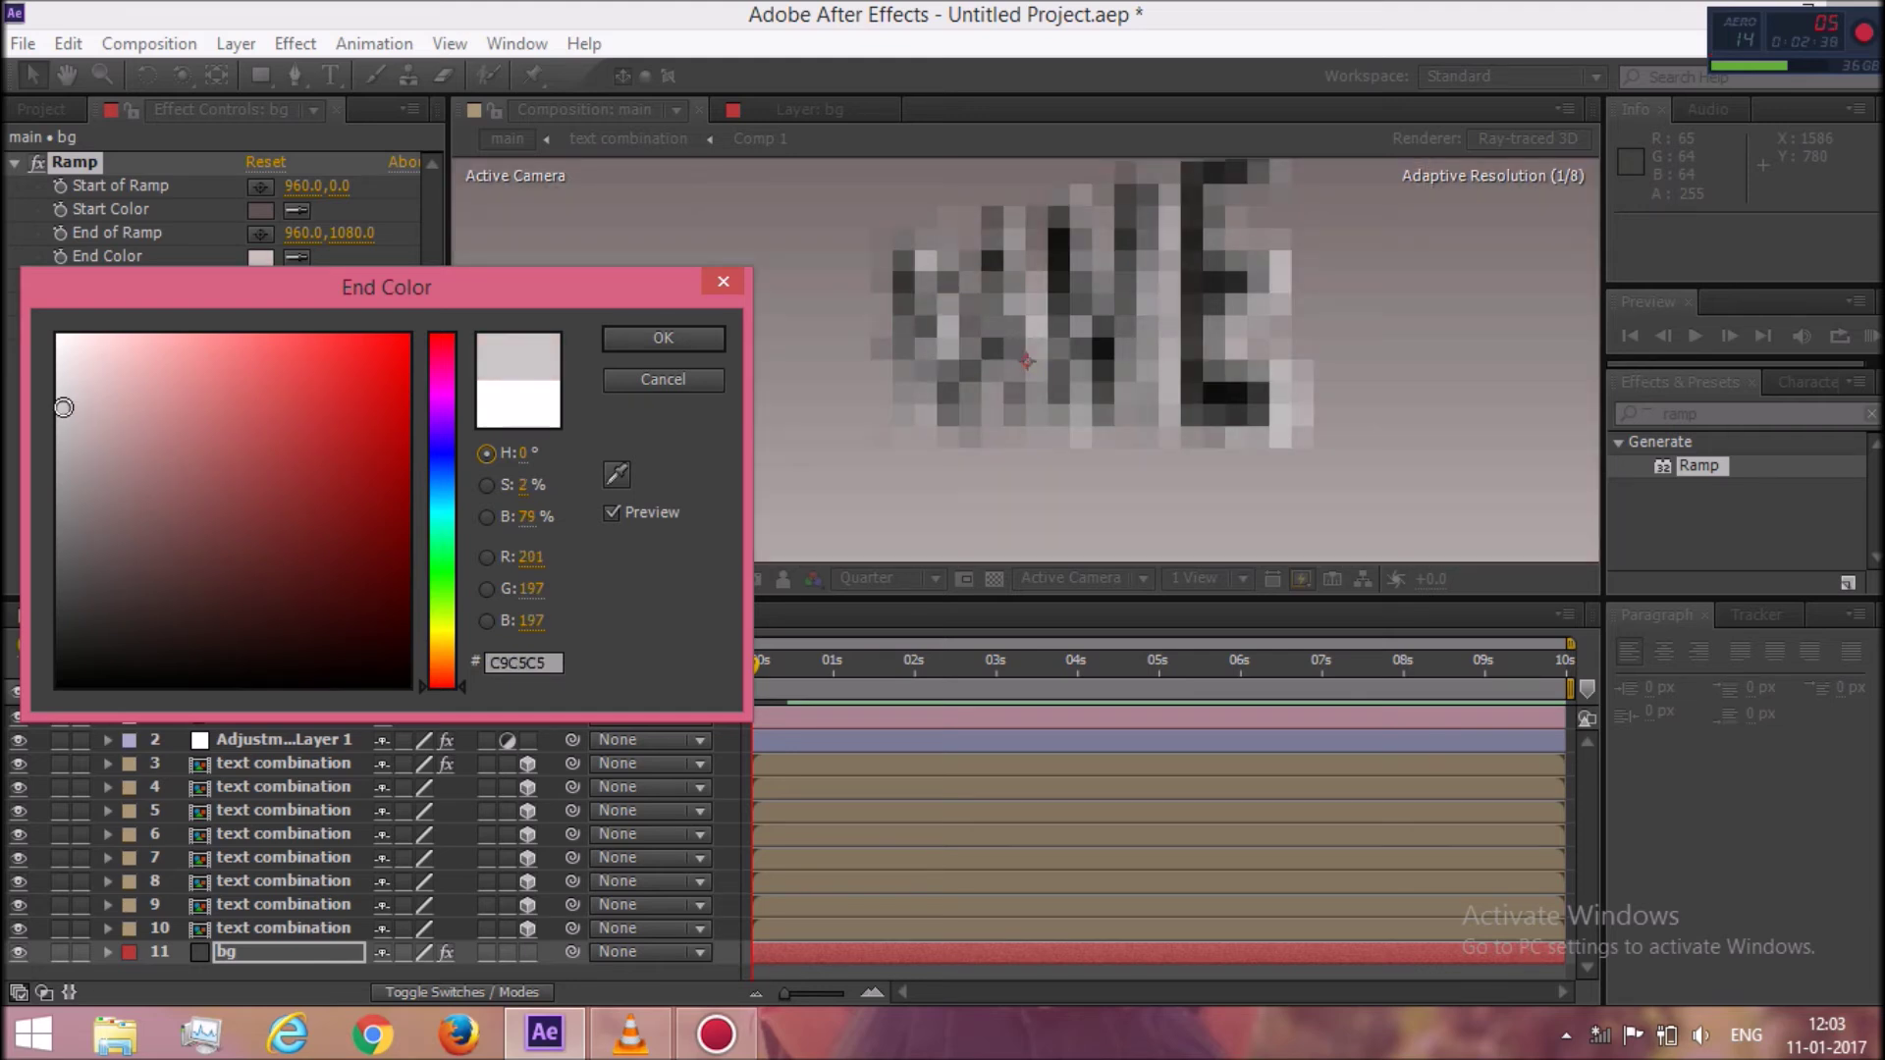
pyautogui.click(621, 338)
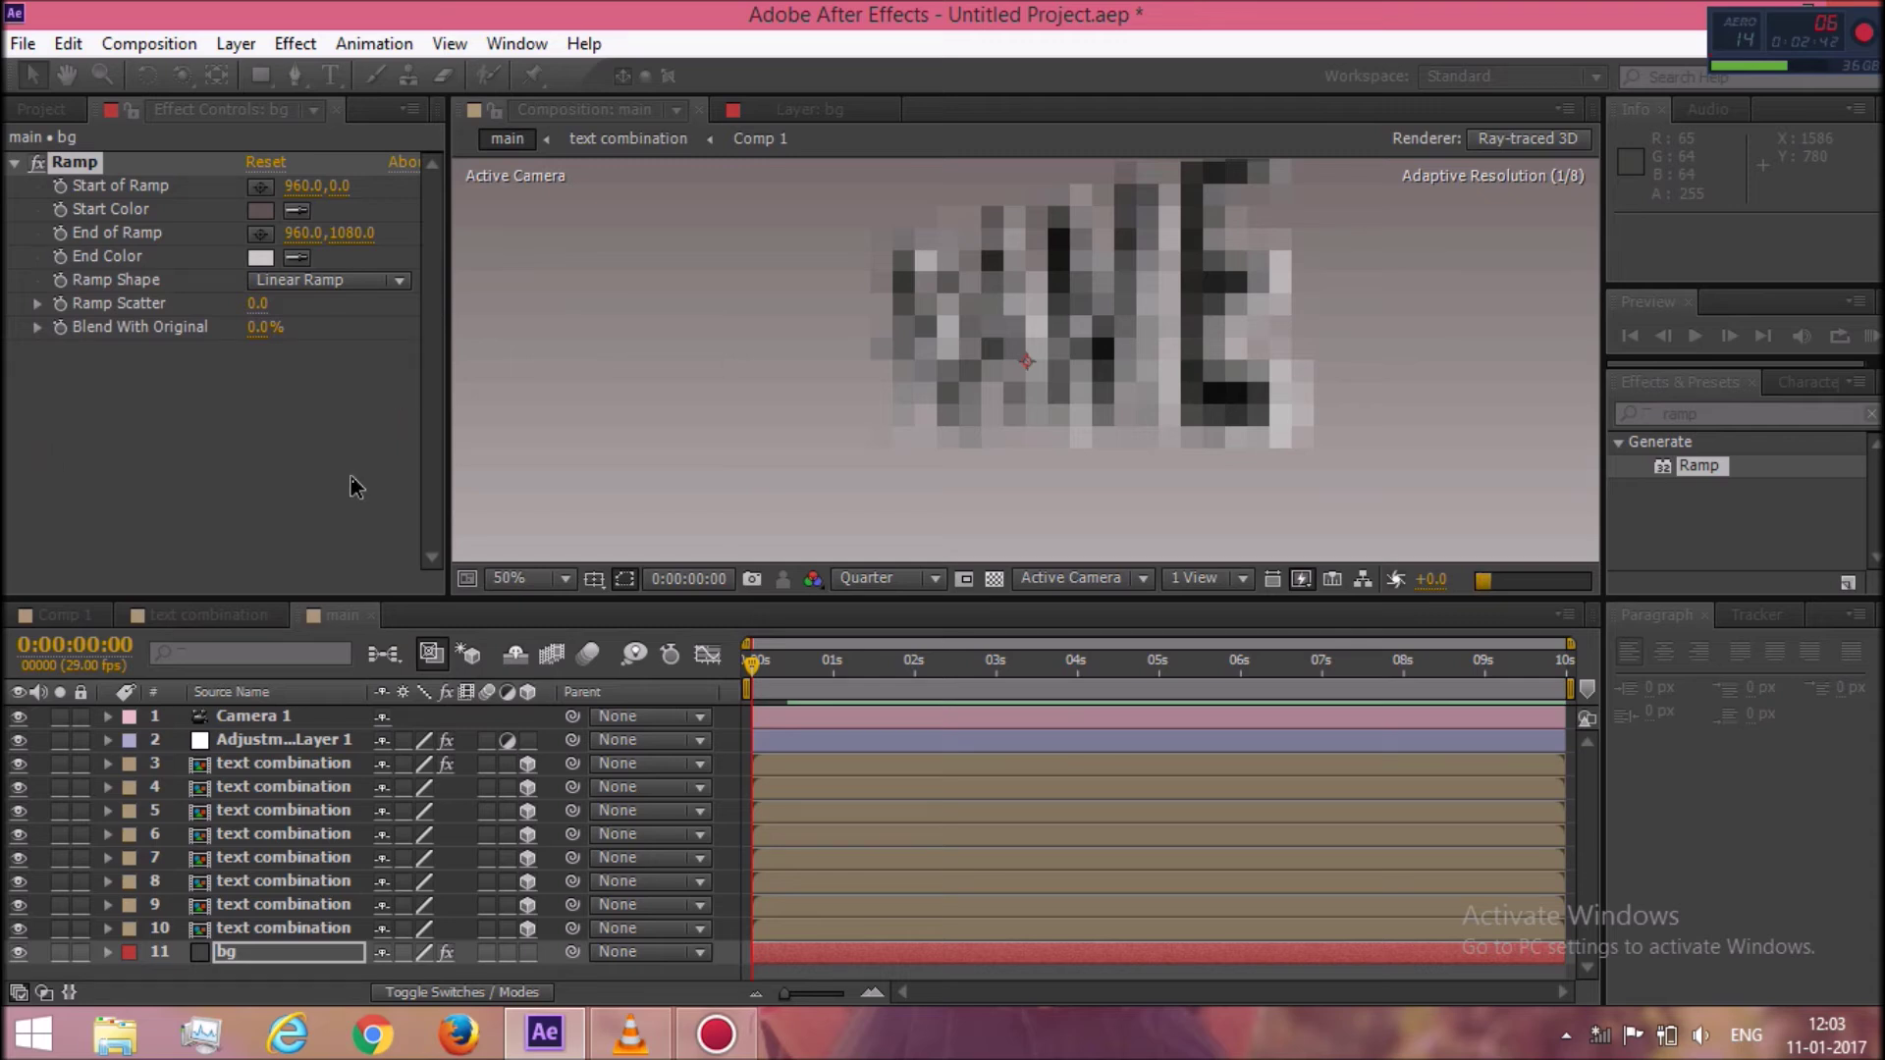
pyautogui.click(261, 208)
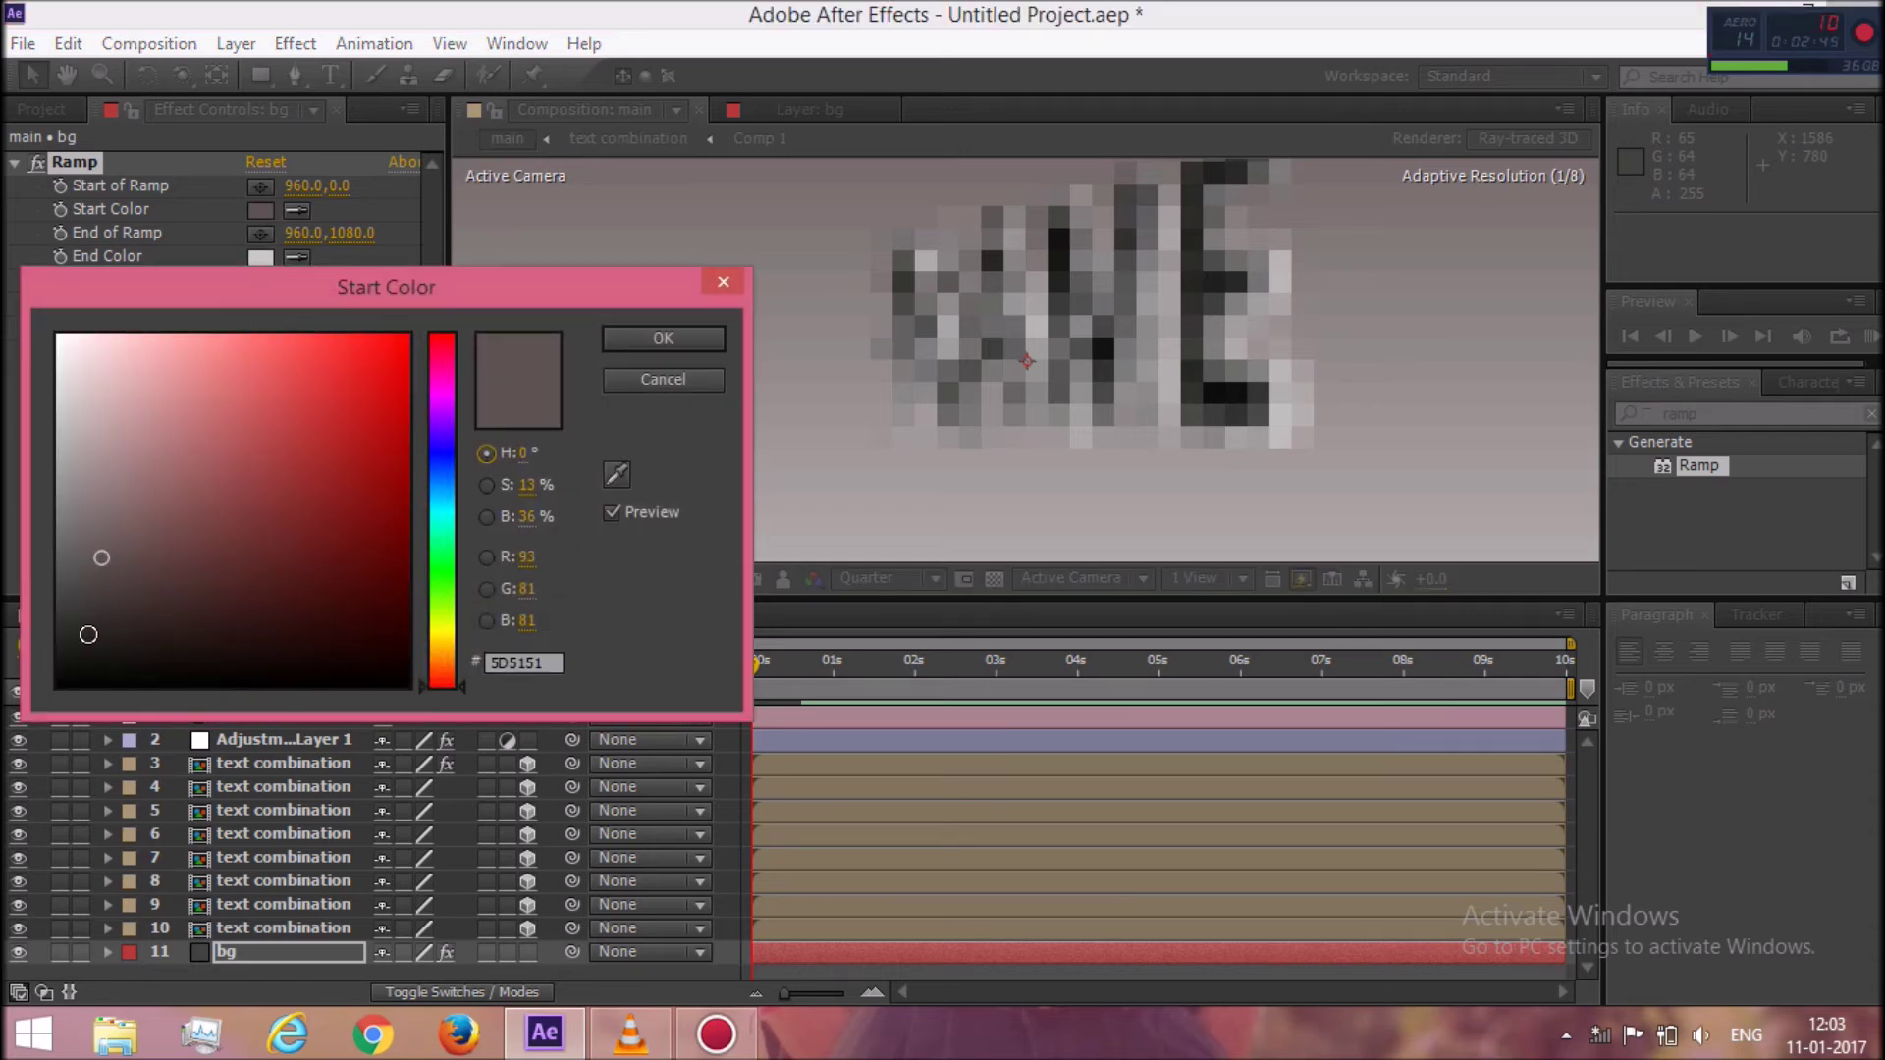
pyautogui.moveTo(104, 556); pyautogui.dragTo(69, 570)
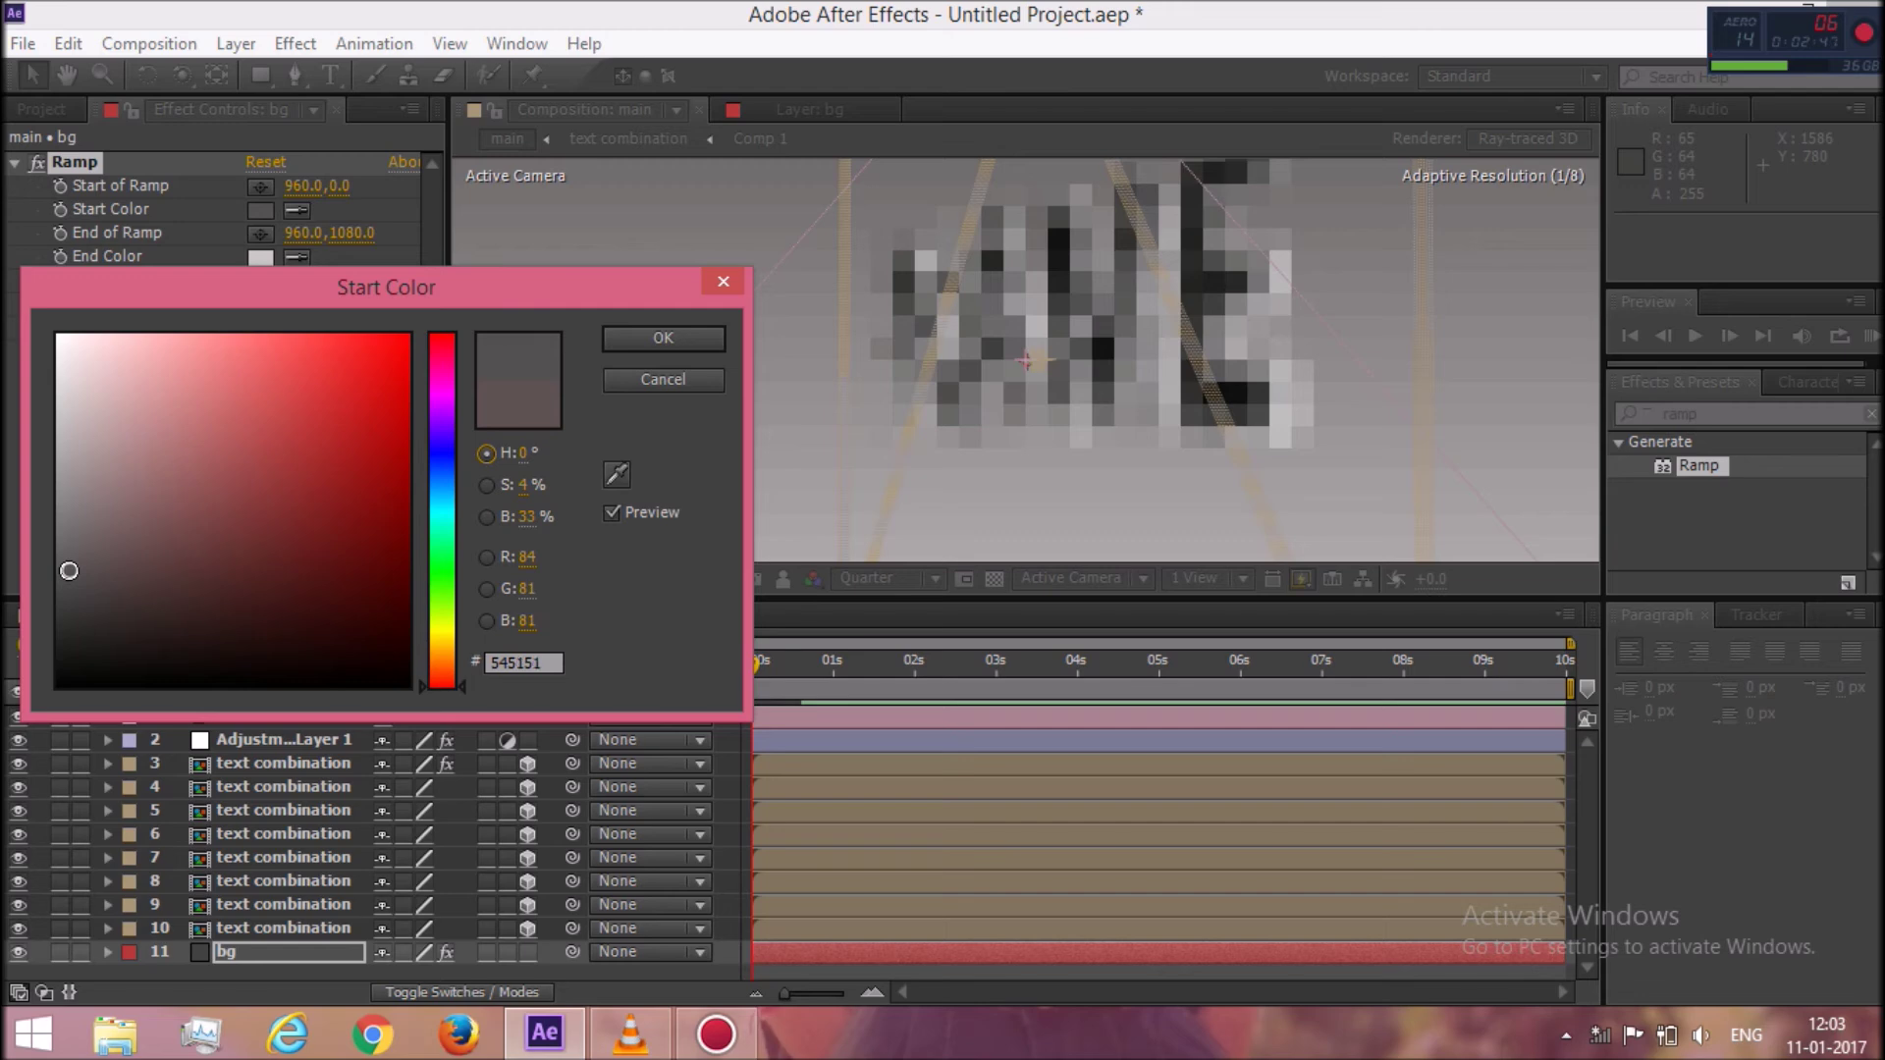
pyautogui.click(644, 338)
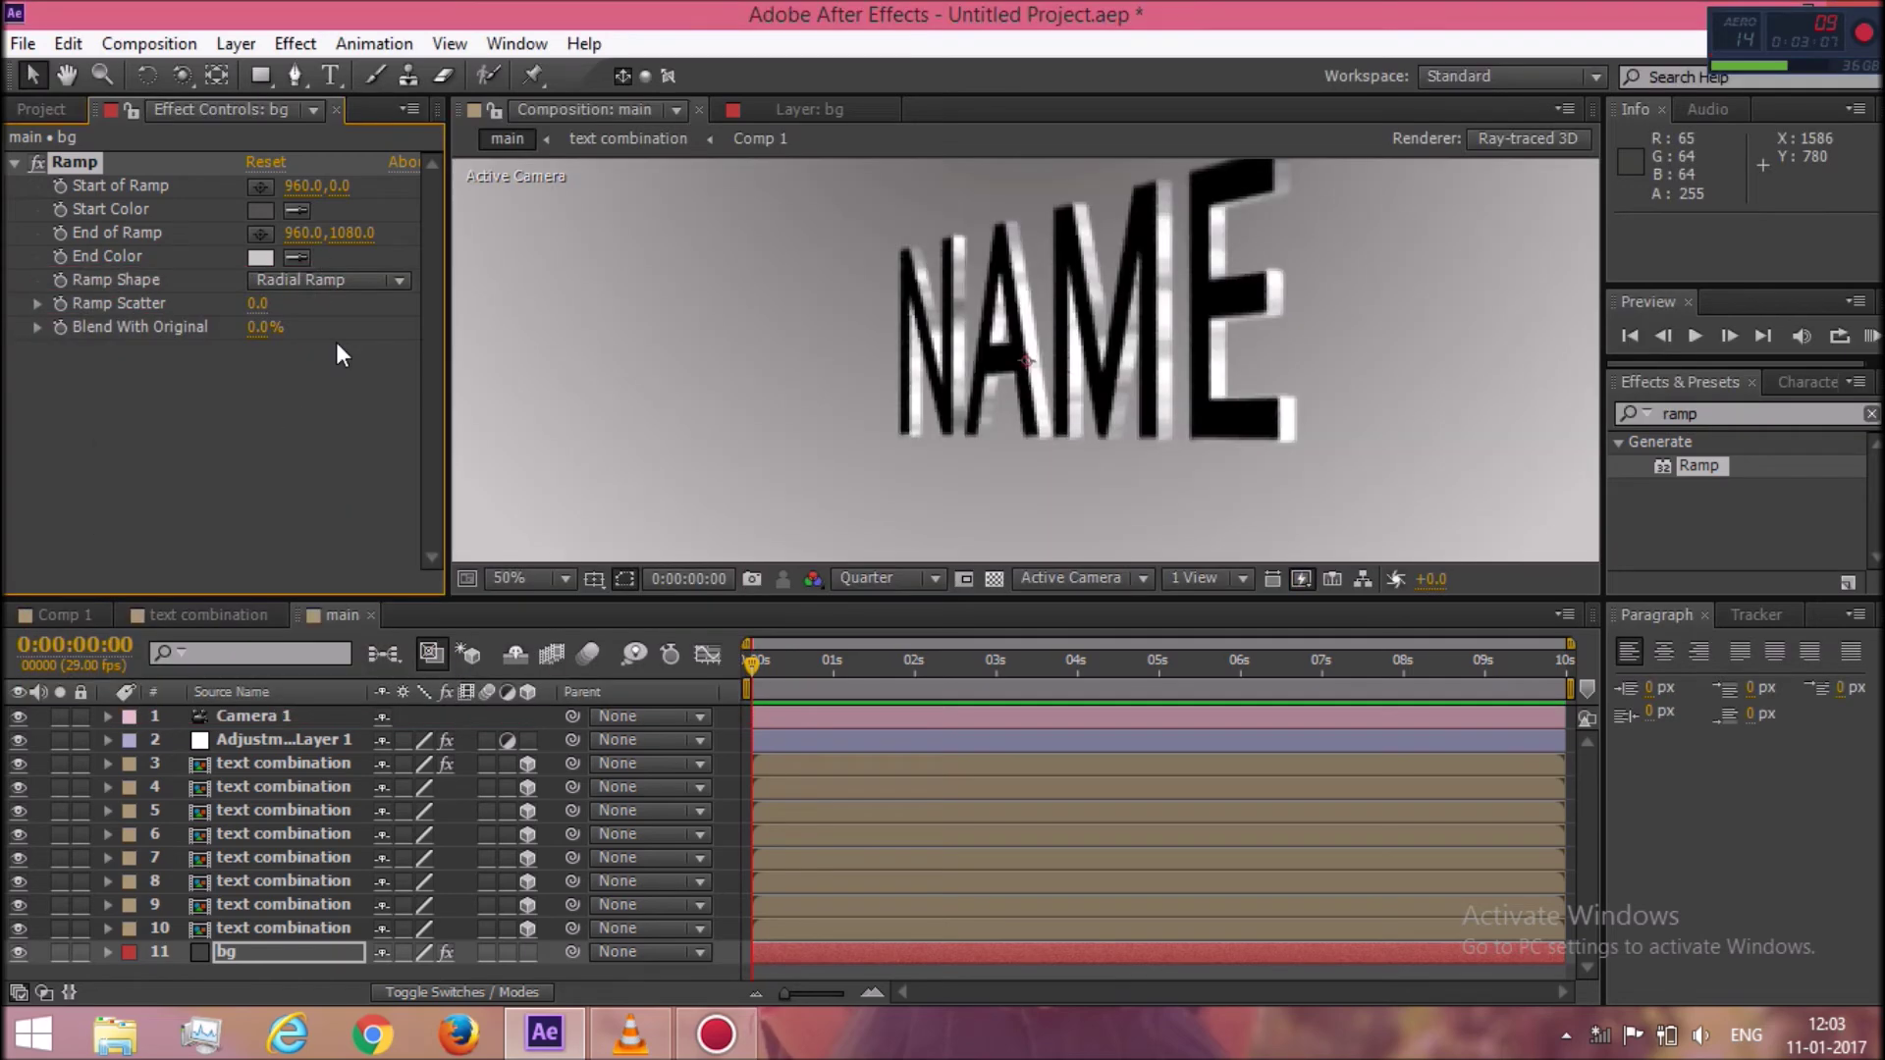
# Apply a Fill effect to layer 10 and set its colour to black 000000.
pyautogui.click(247, 922)
pyautogui.click(1707, 412)
pyautogui.press('BackSpace')
pyautogui.press('BackSpace')
pyautogui.press('BackSpace')
pyautogui.write('fill')
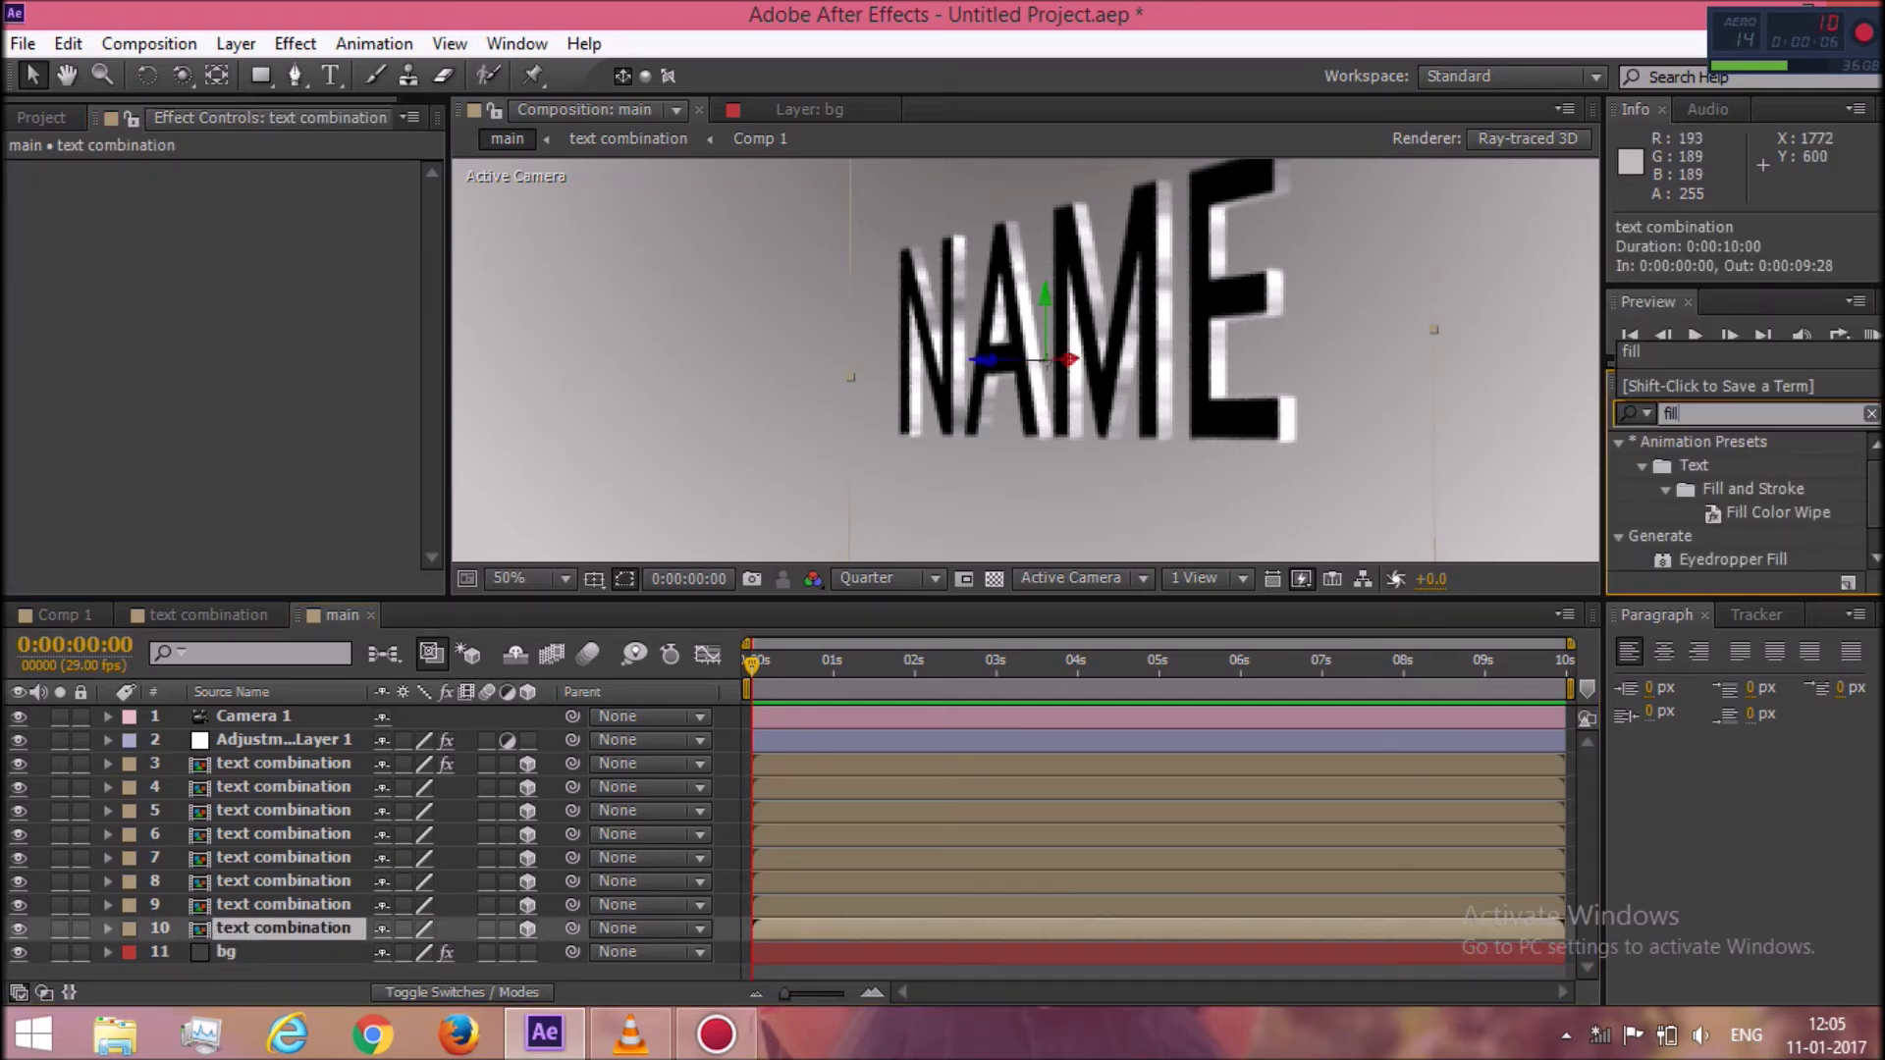
pyautogui.moveTo(1875, 506); pyautogui.dragTo(1875, 535)
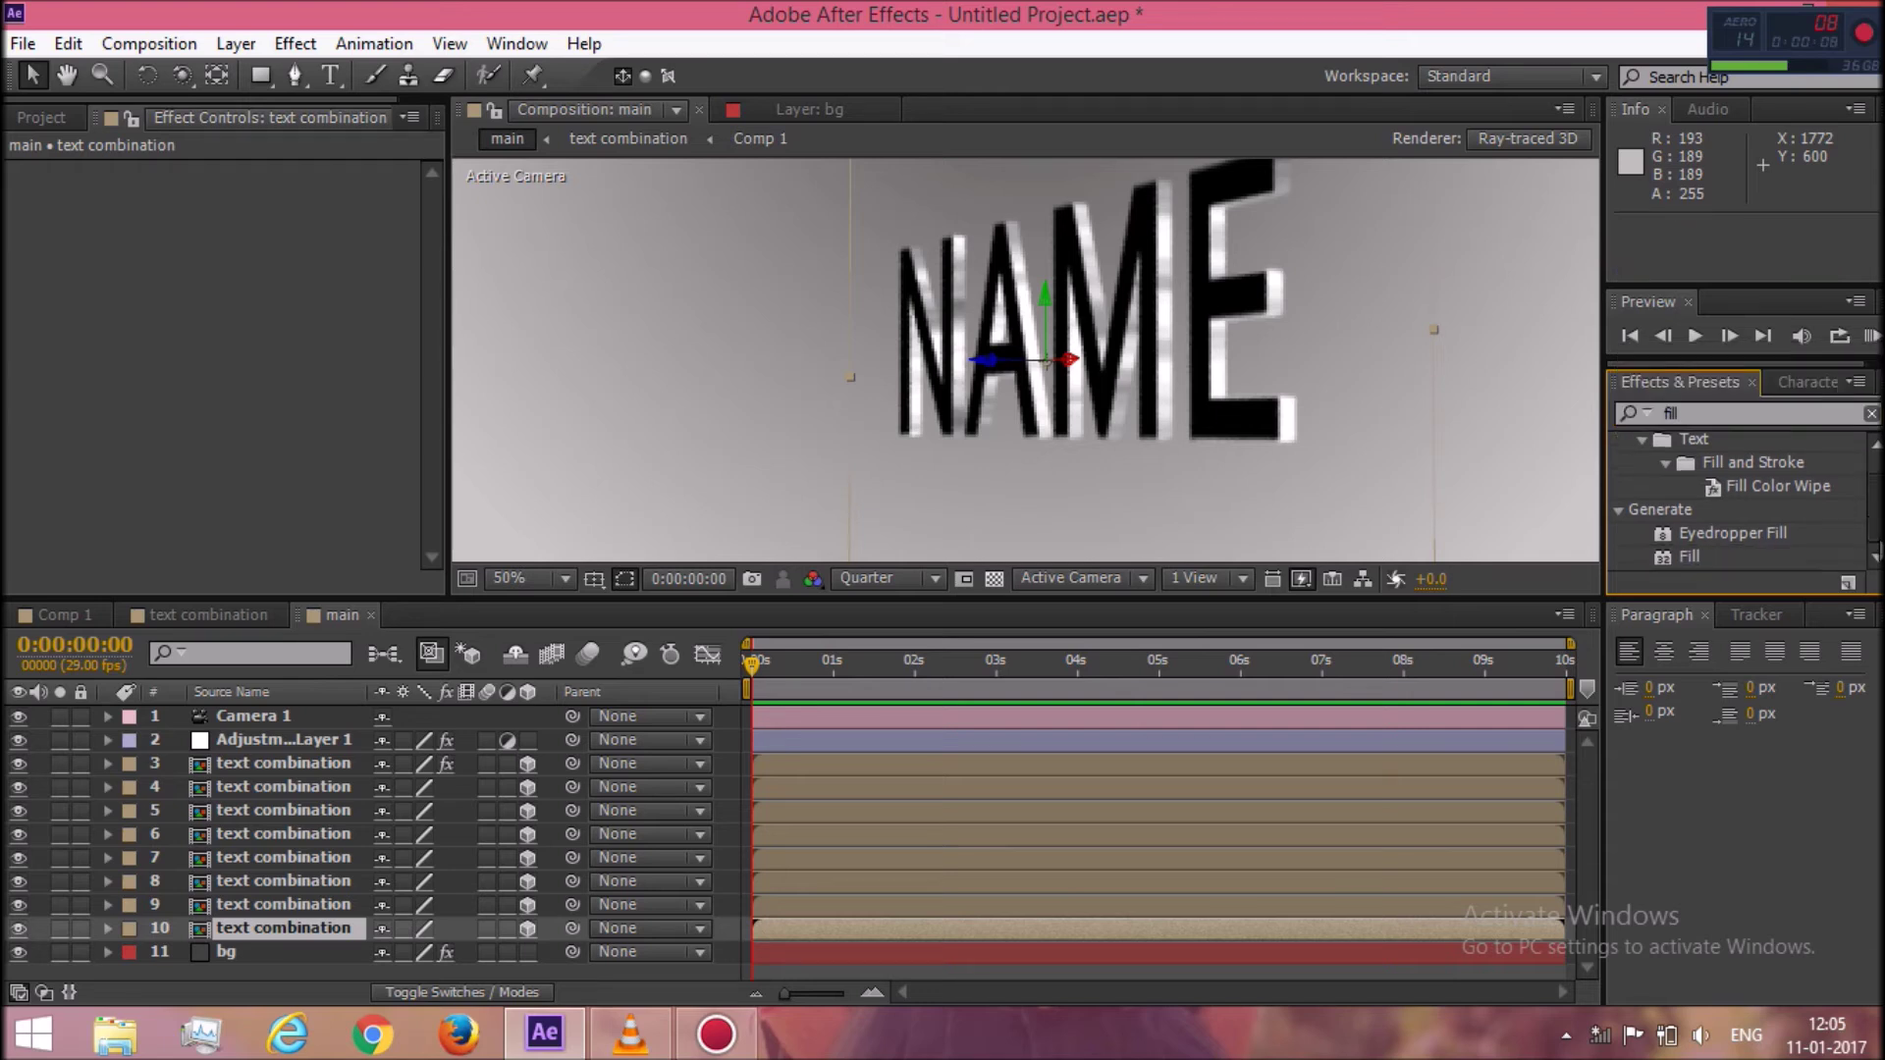
pyautogui.moveTo(1688, 551); pyautogui.dragTo(339, 928)
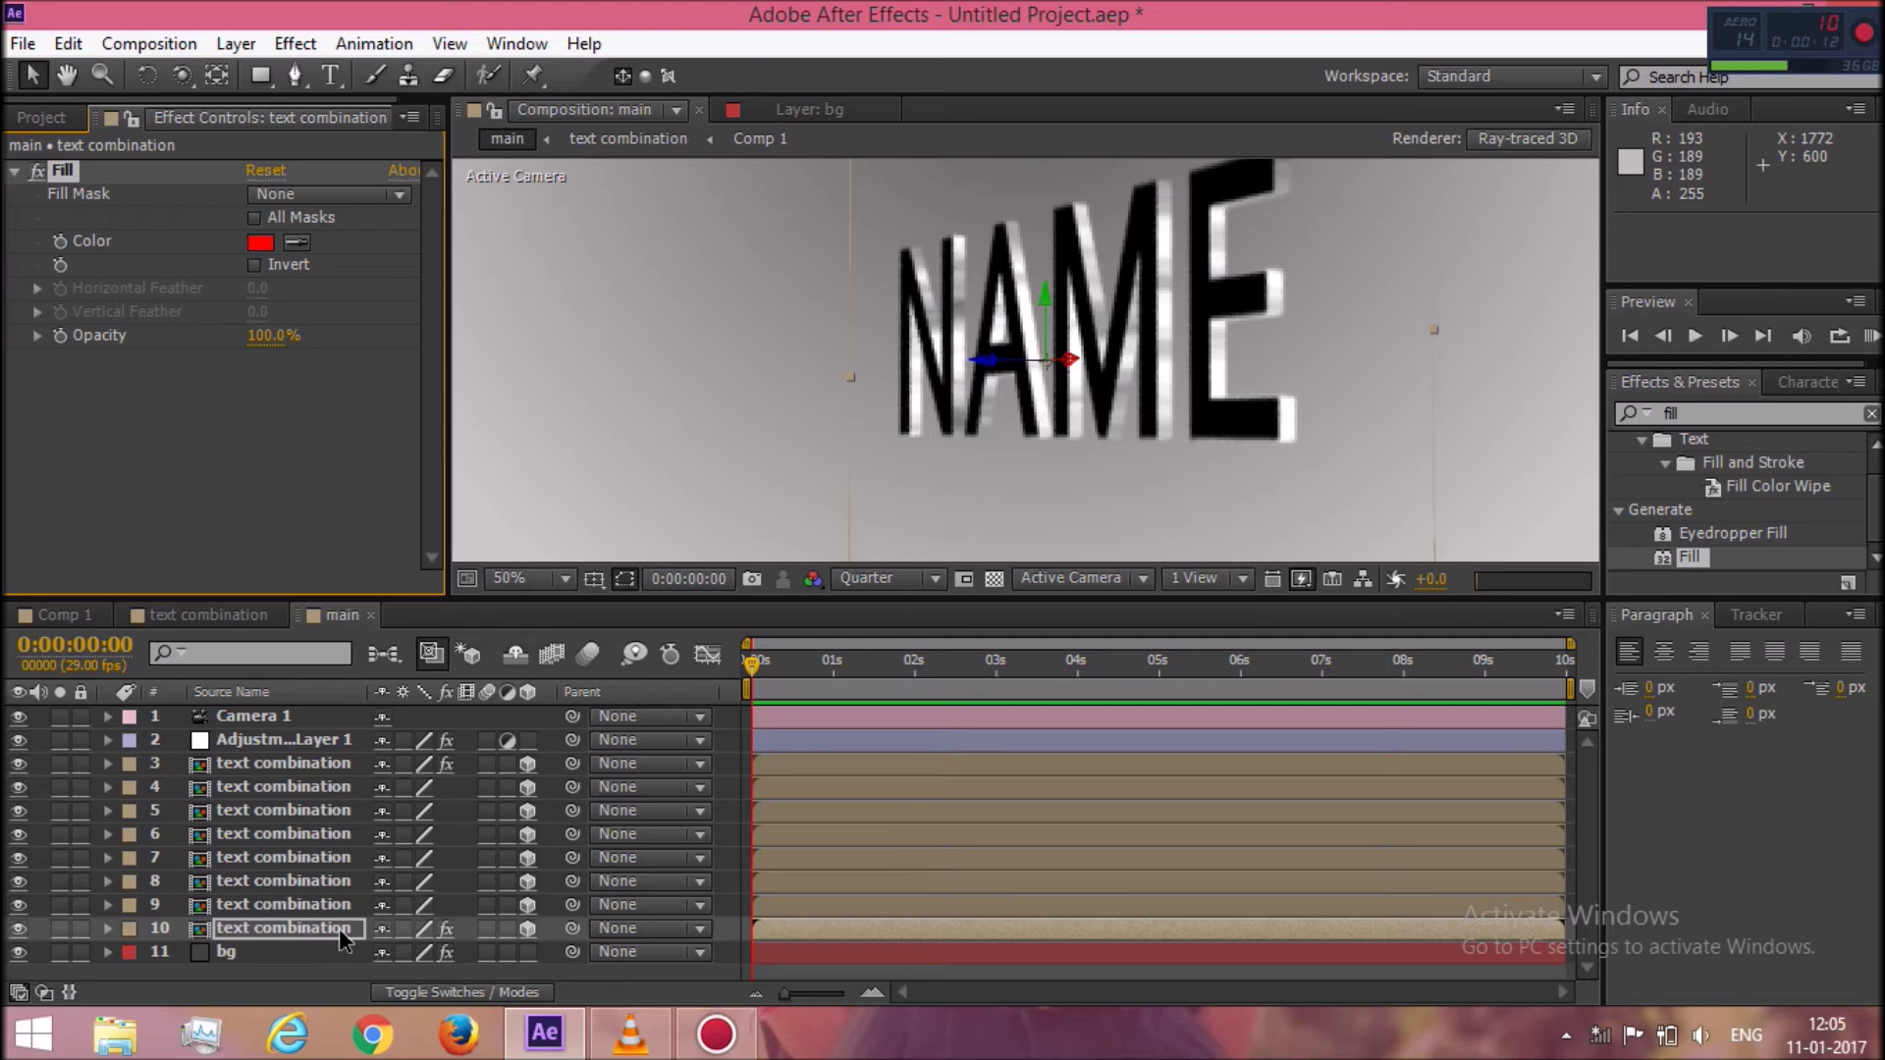
pyautogui.click(261, 244)
pyautogui.click(263, 423)
pyautogui.moveTo(71, 371); pyautogui.dragTo(18, 728)
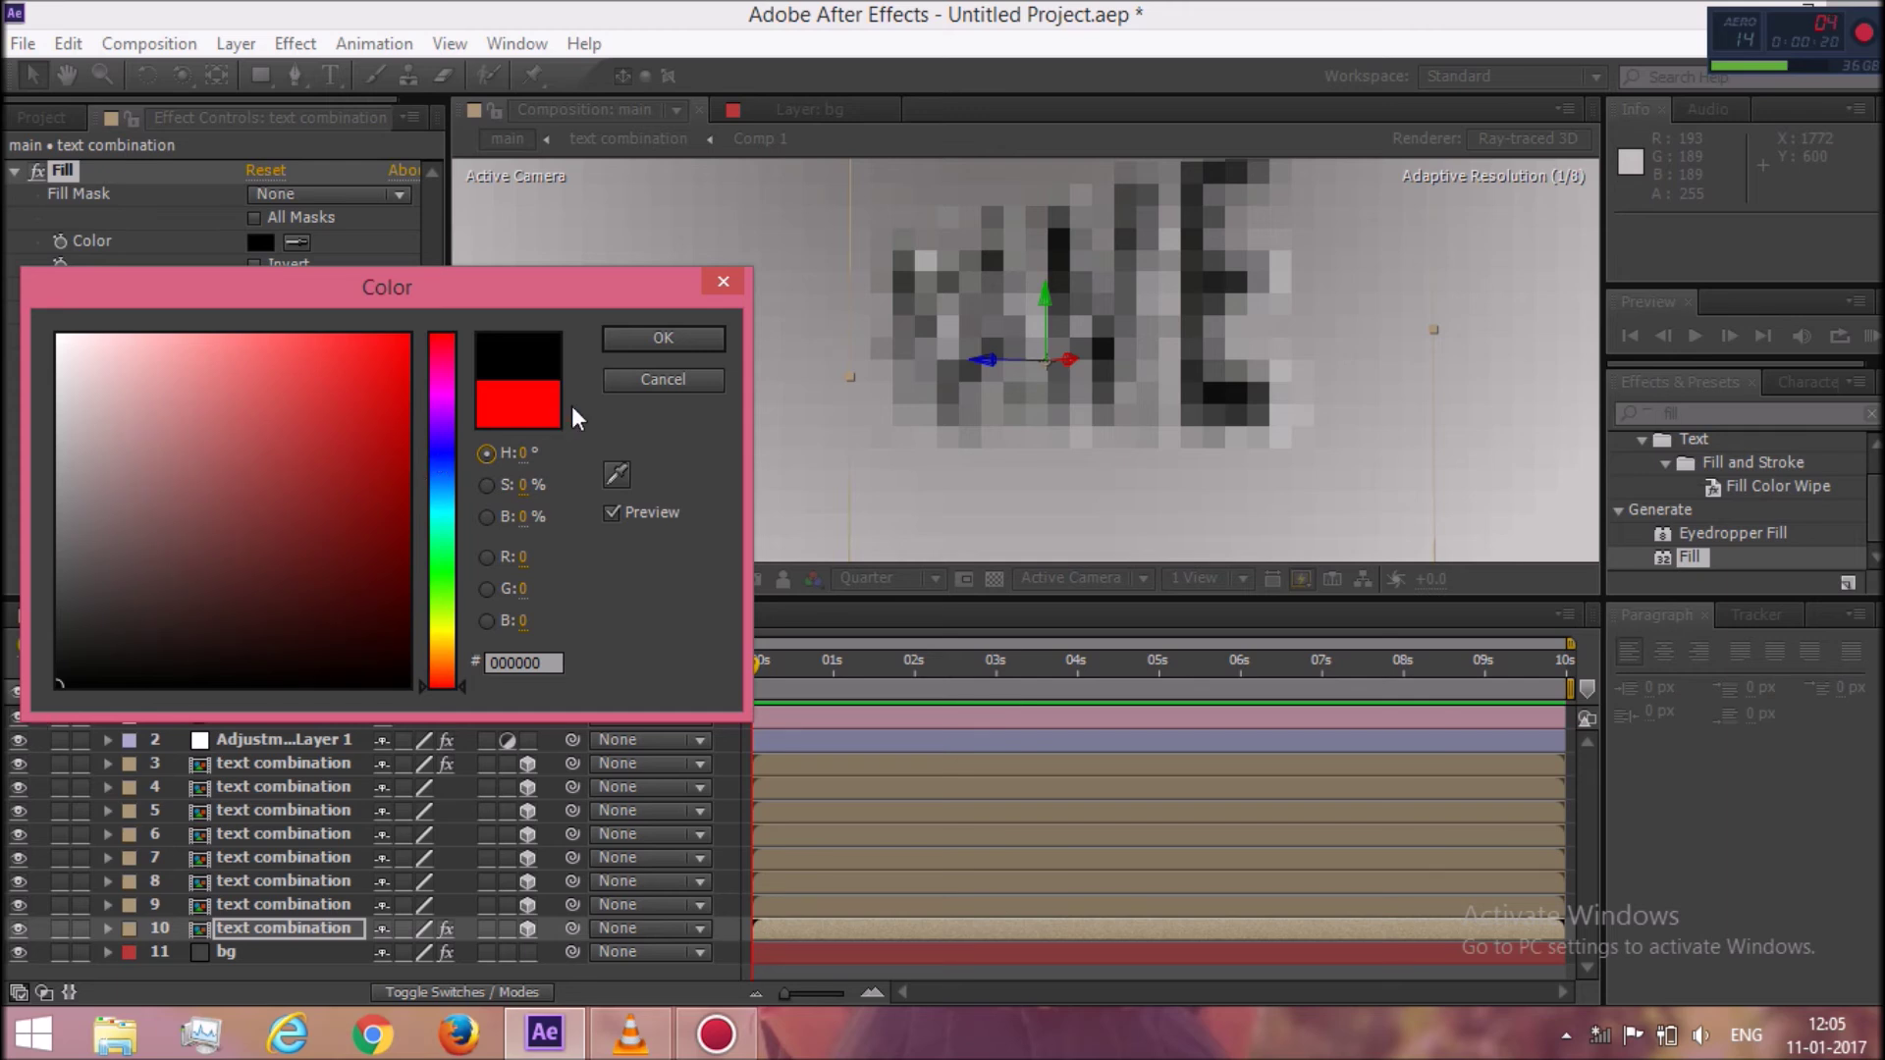
pyautogui.click(652, 338)
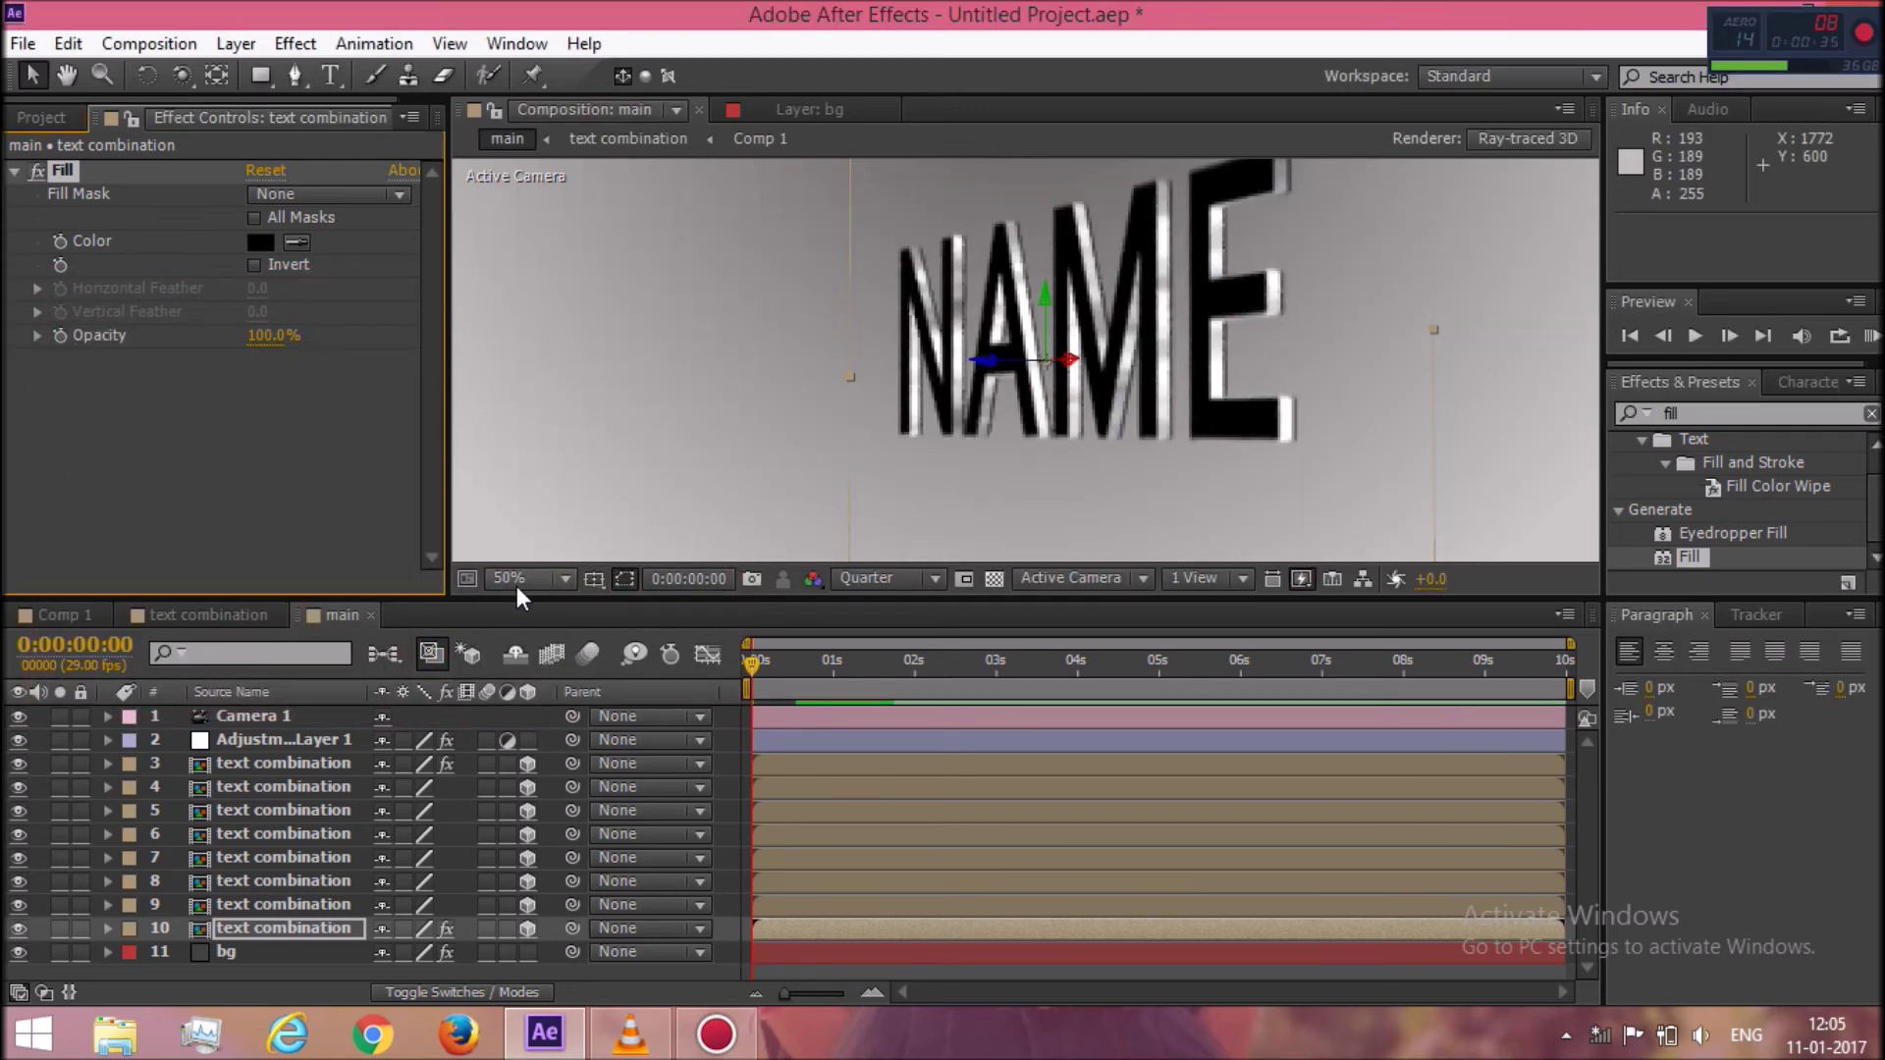
# Zoom the preview to 1600% and back to 100%, then expand layer 10's properties.
pyautogui.click(517, 586)
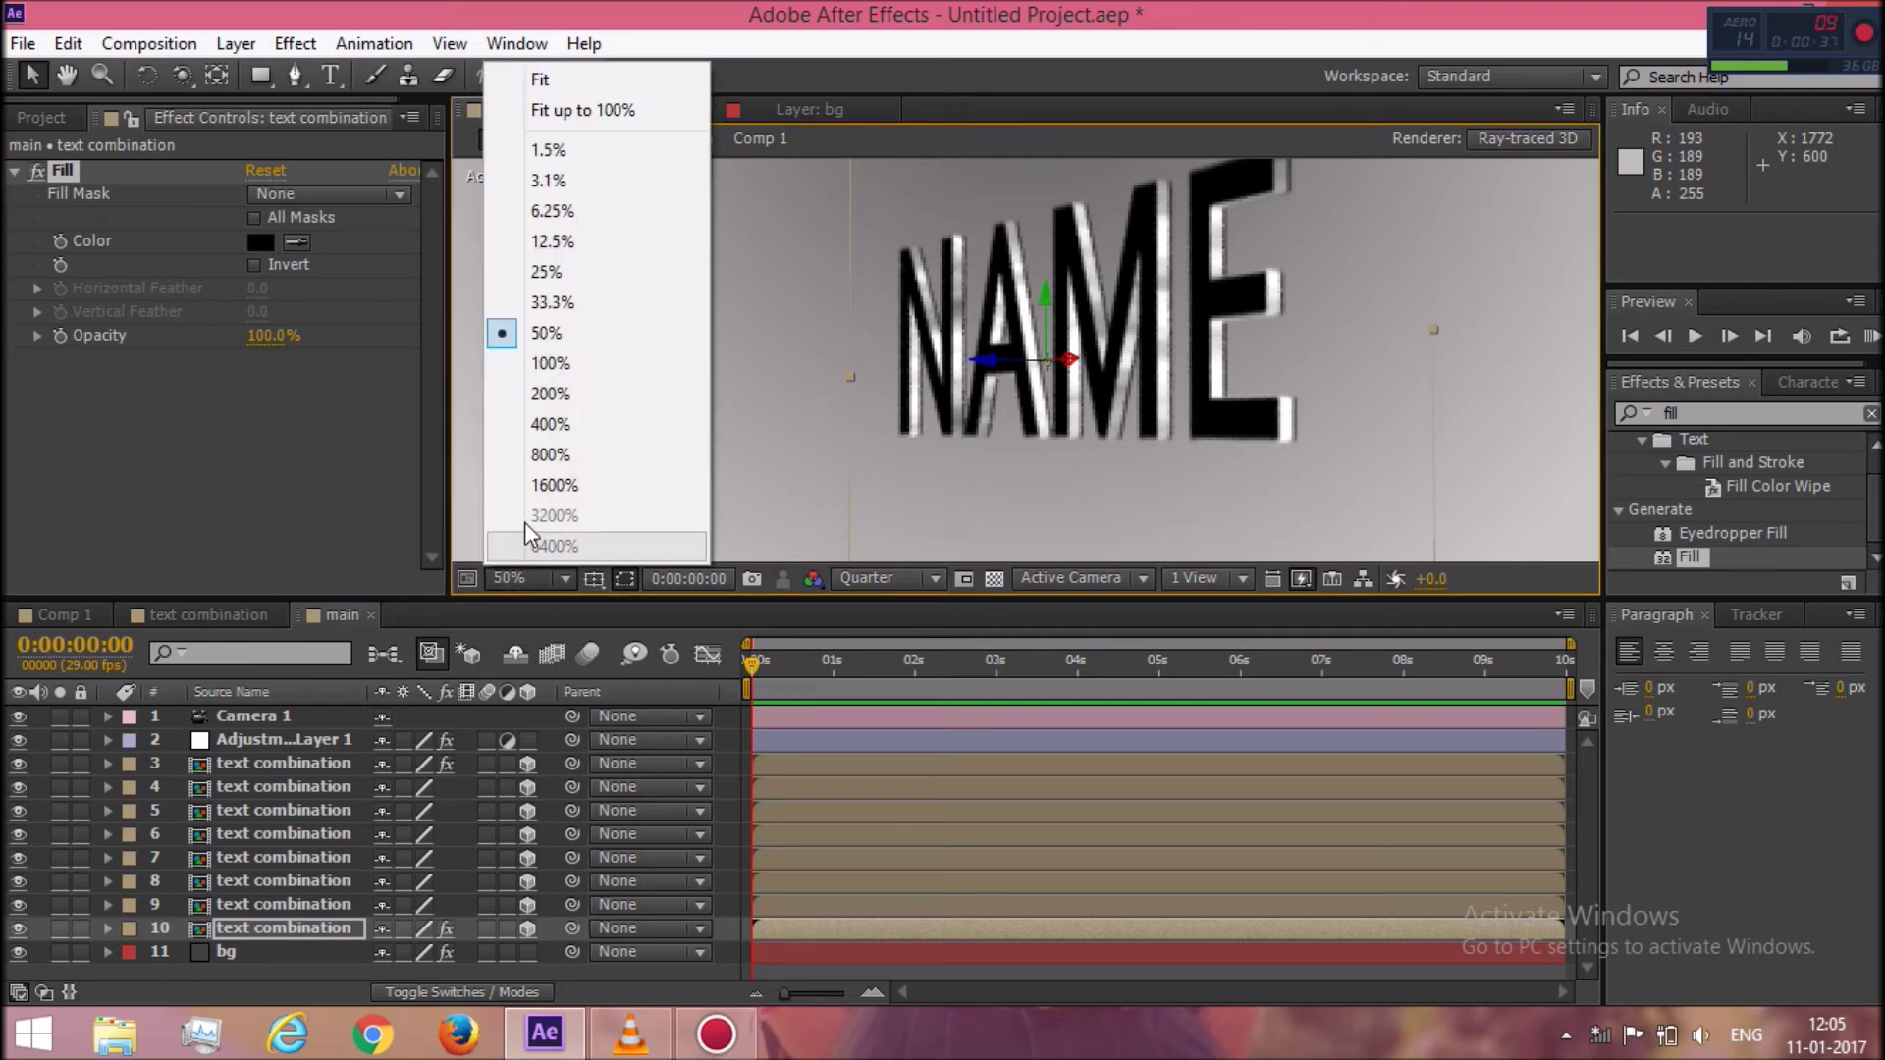
pyautogui.click(541, 484)
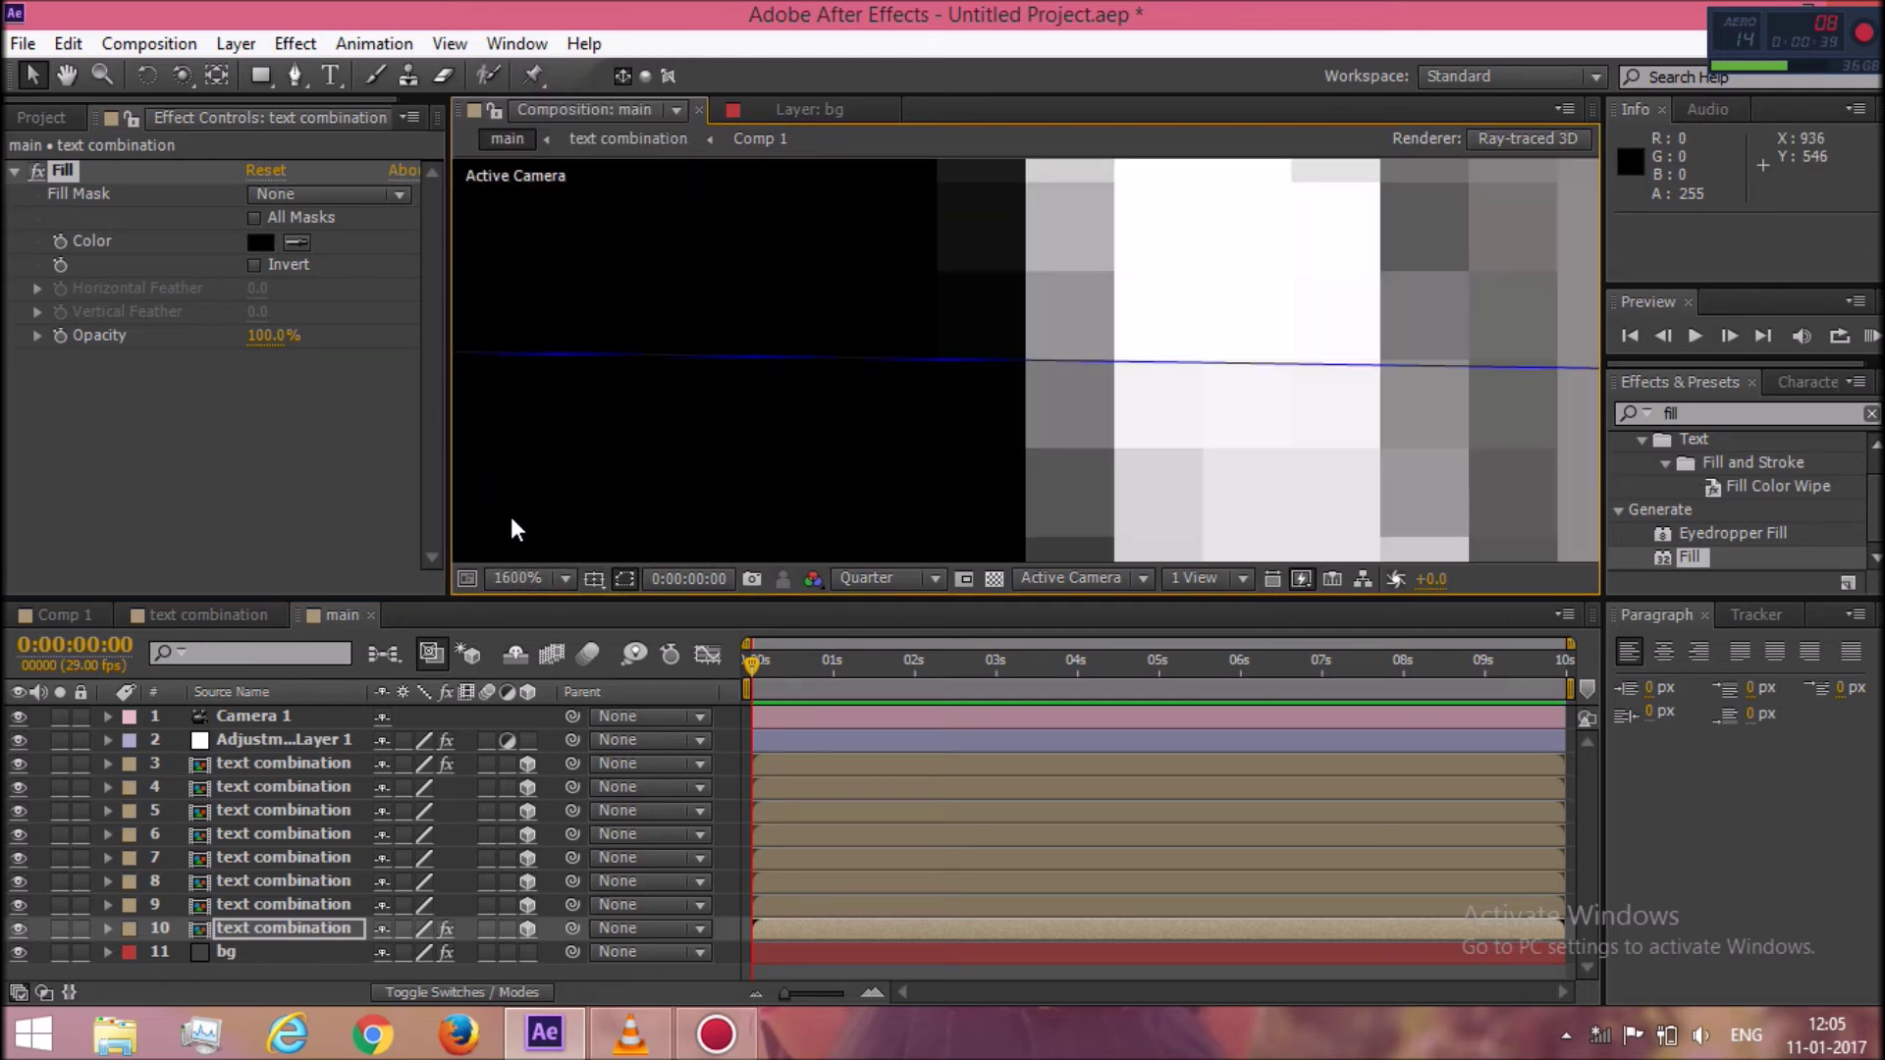
pyautogui.click(515, 573)
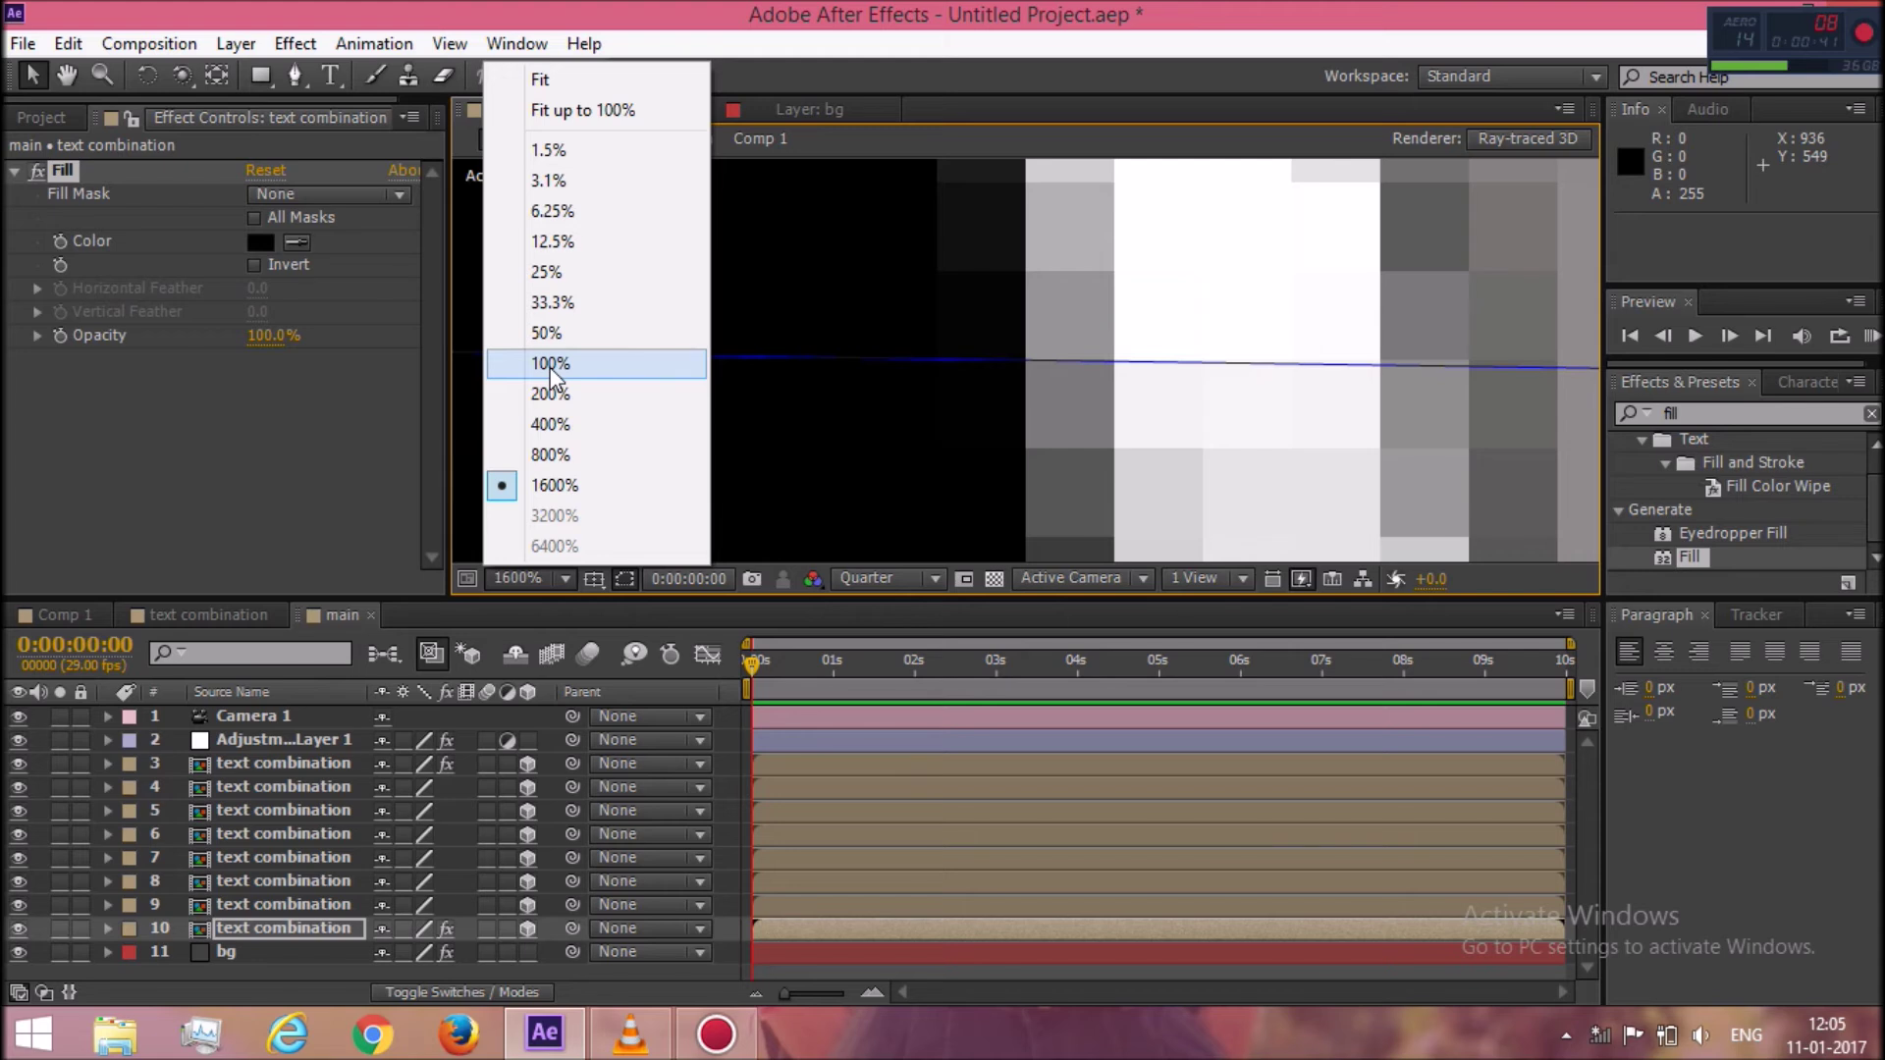
pyautogui.click(550, 367)
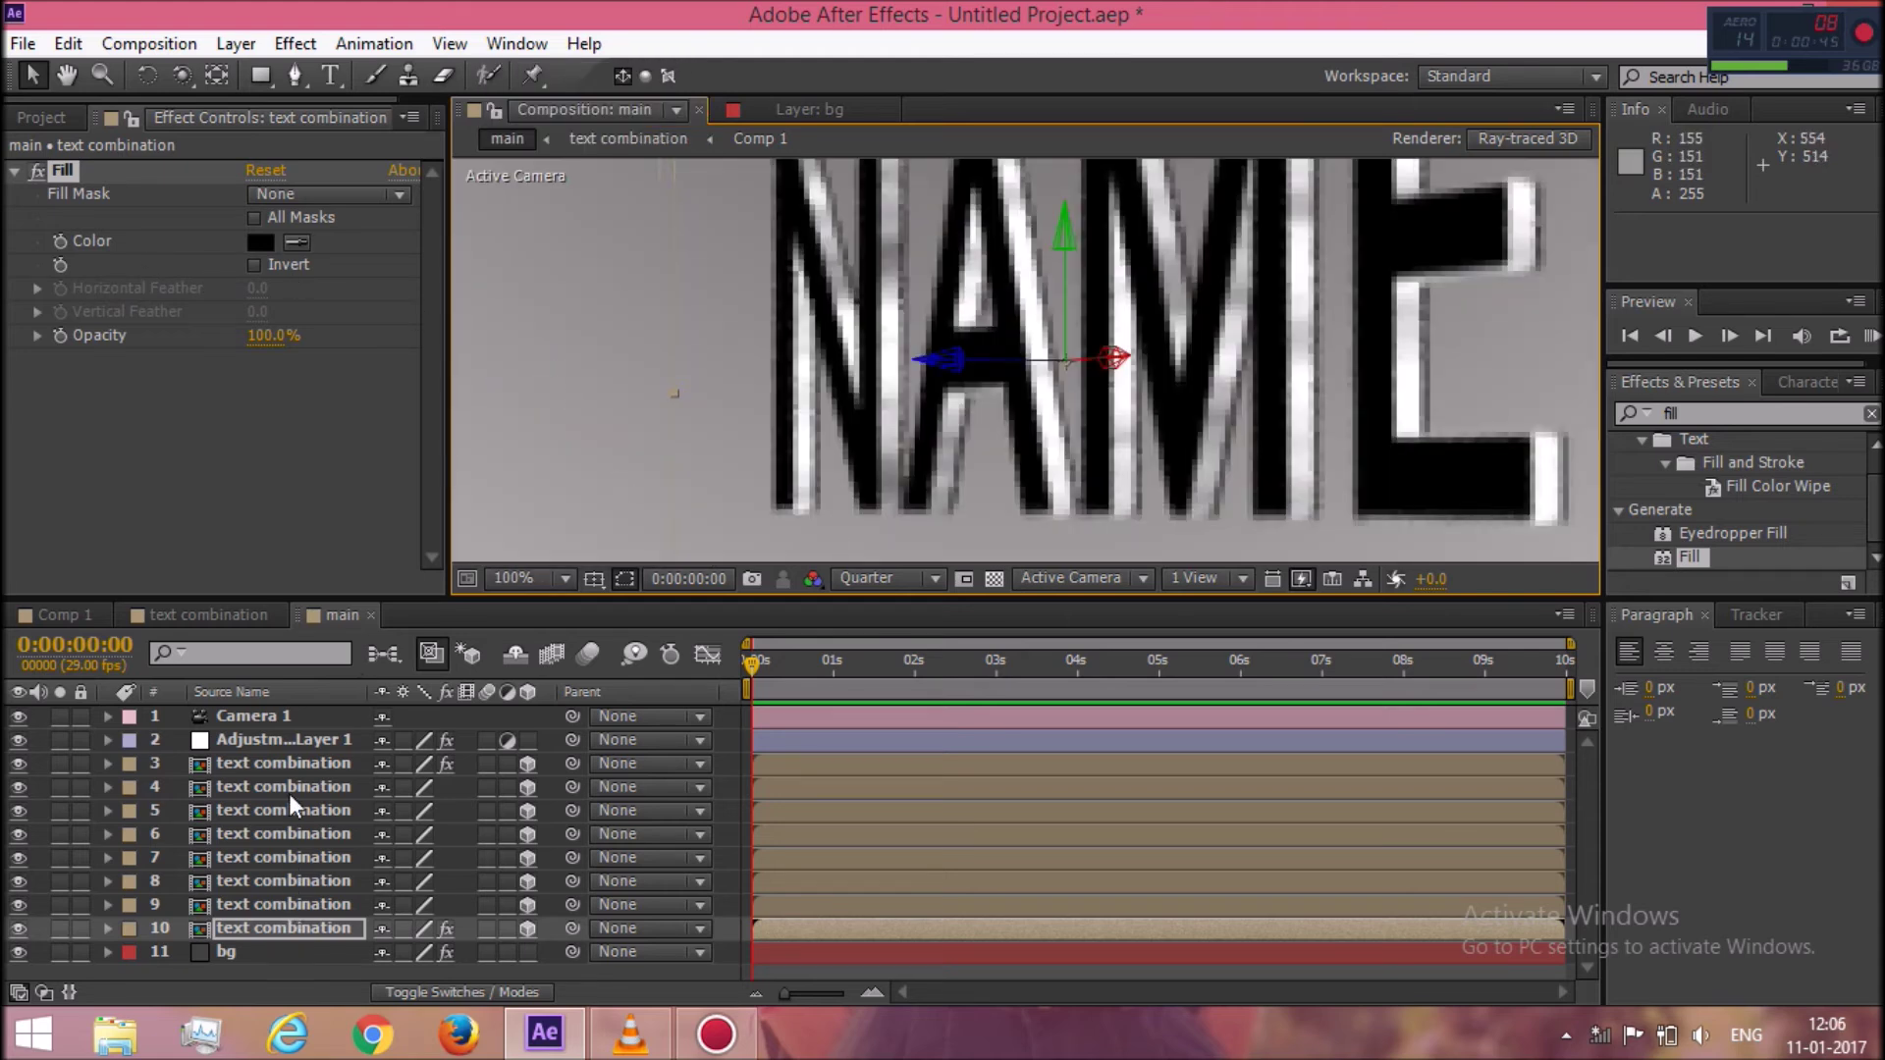
pyautogui.click(108, 929)
pyautogui.scroll(-2, 113, 939)
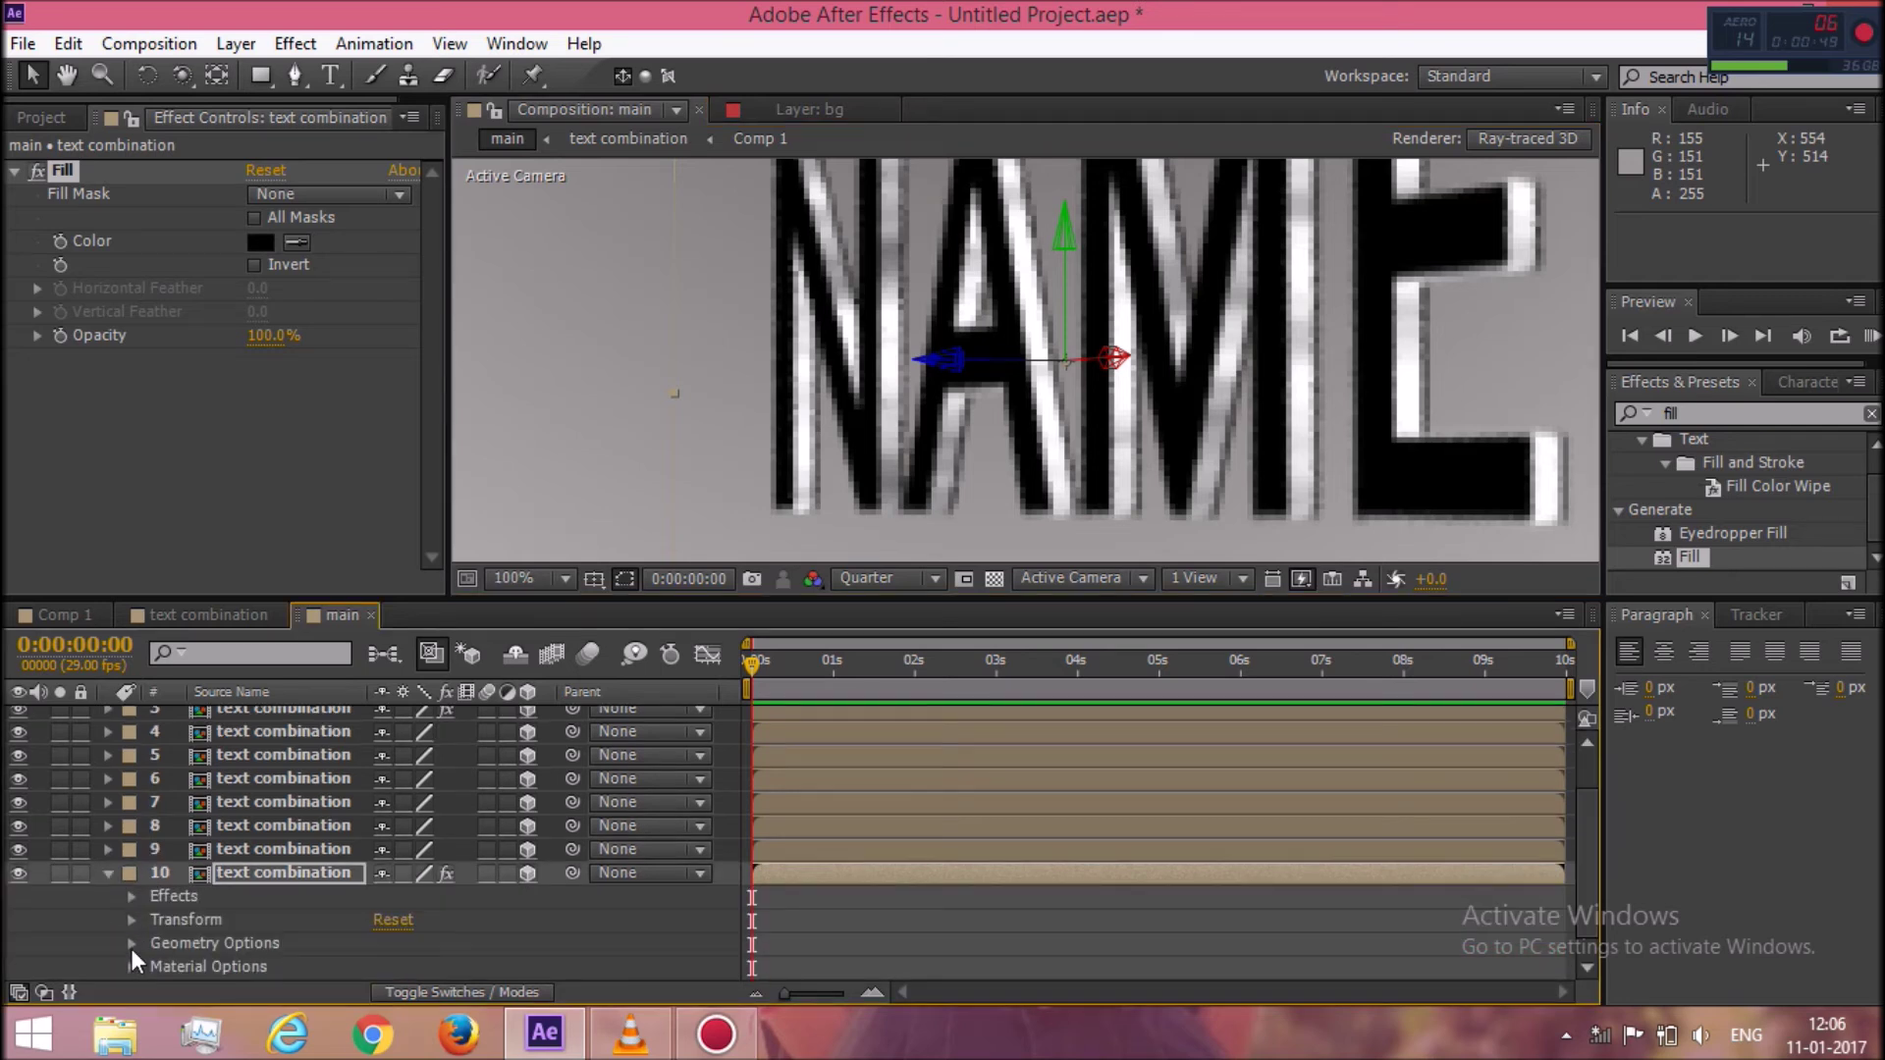
# Find Fast Blur via 'fast bl', place it under Fill on layer 10, Blurriness 5.
pyautogui.doubleClick(1721, 413)
pyautogui.write('fast')
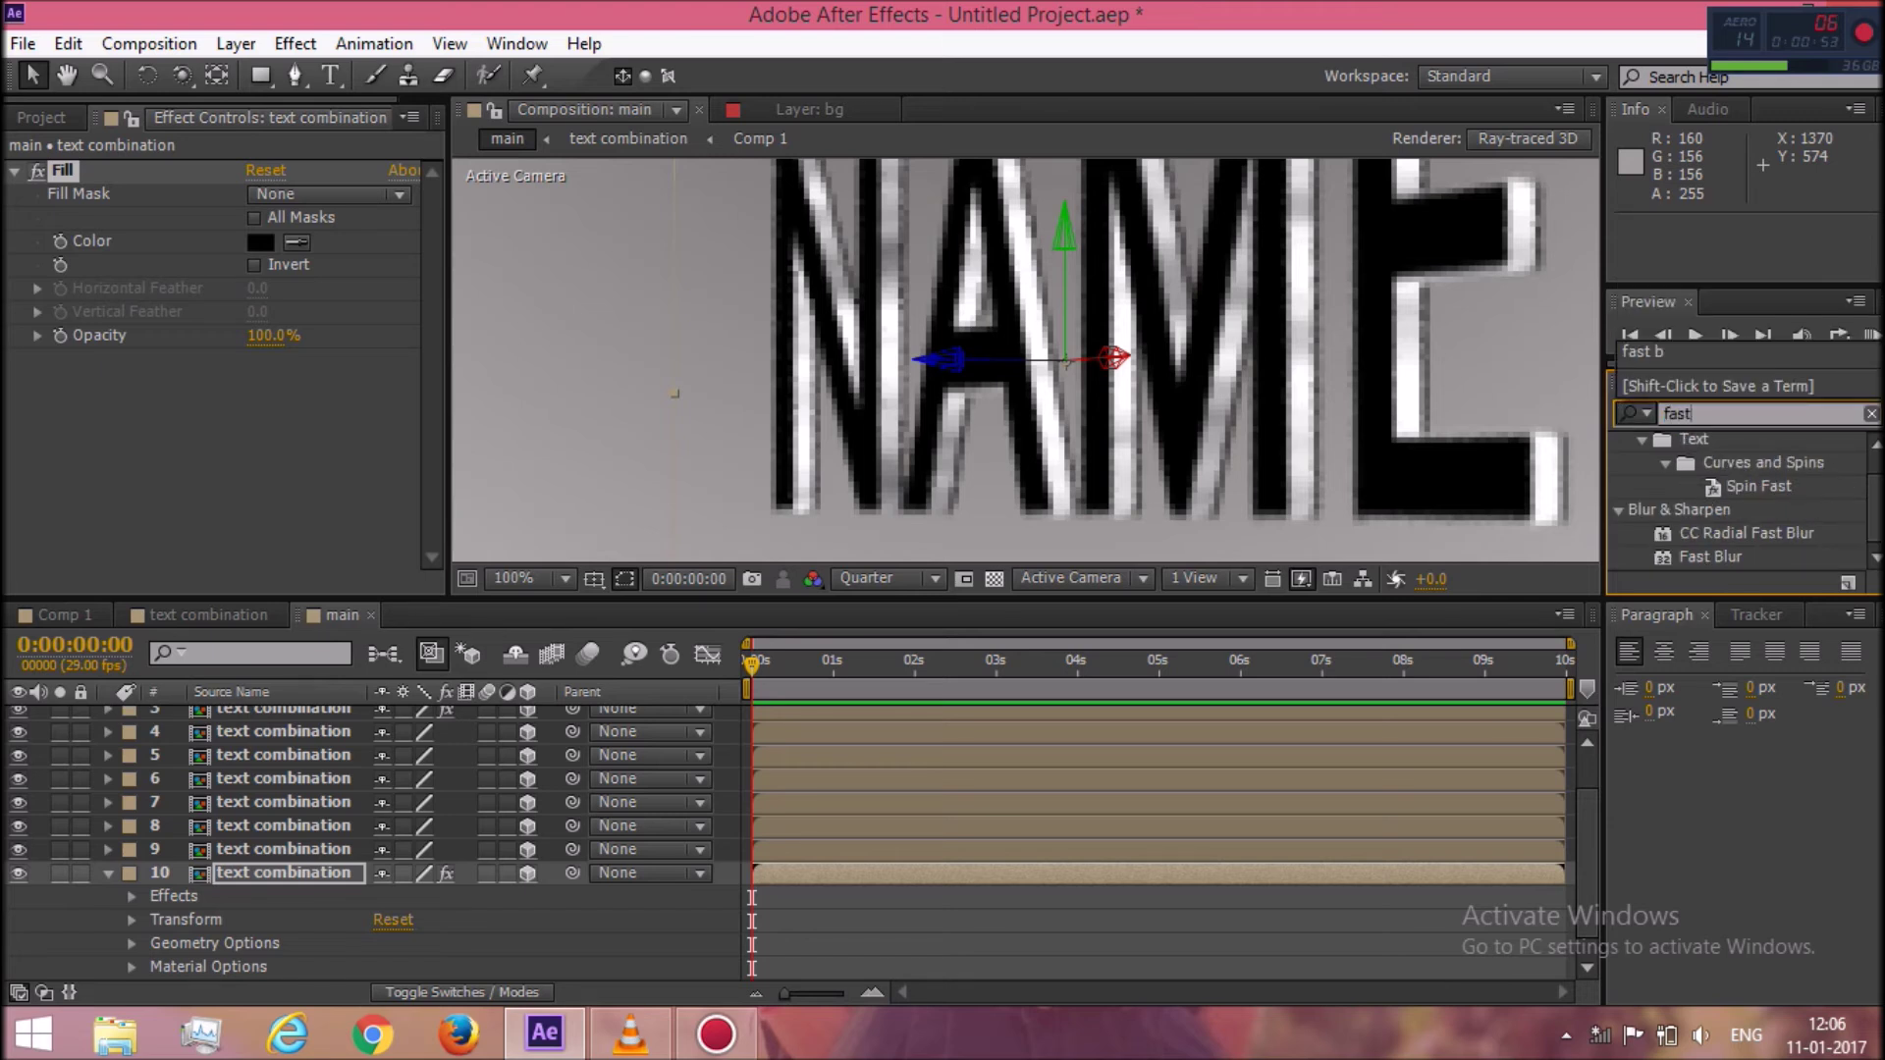
pyautogui.write(' blu')
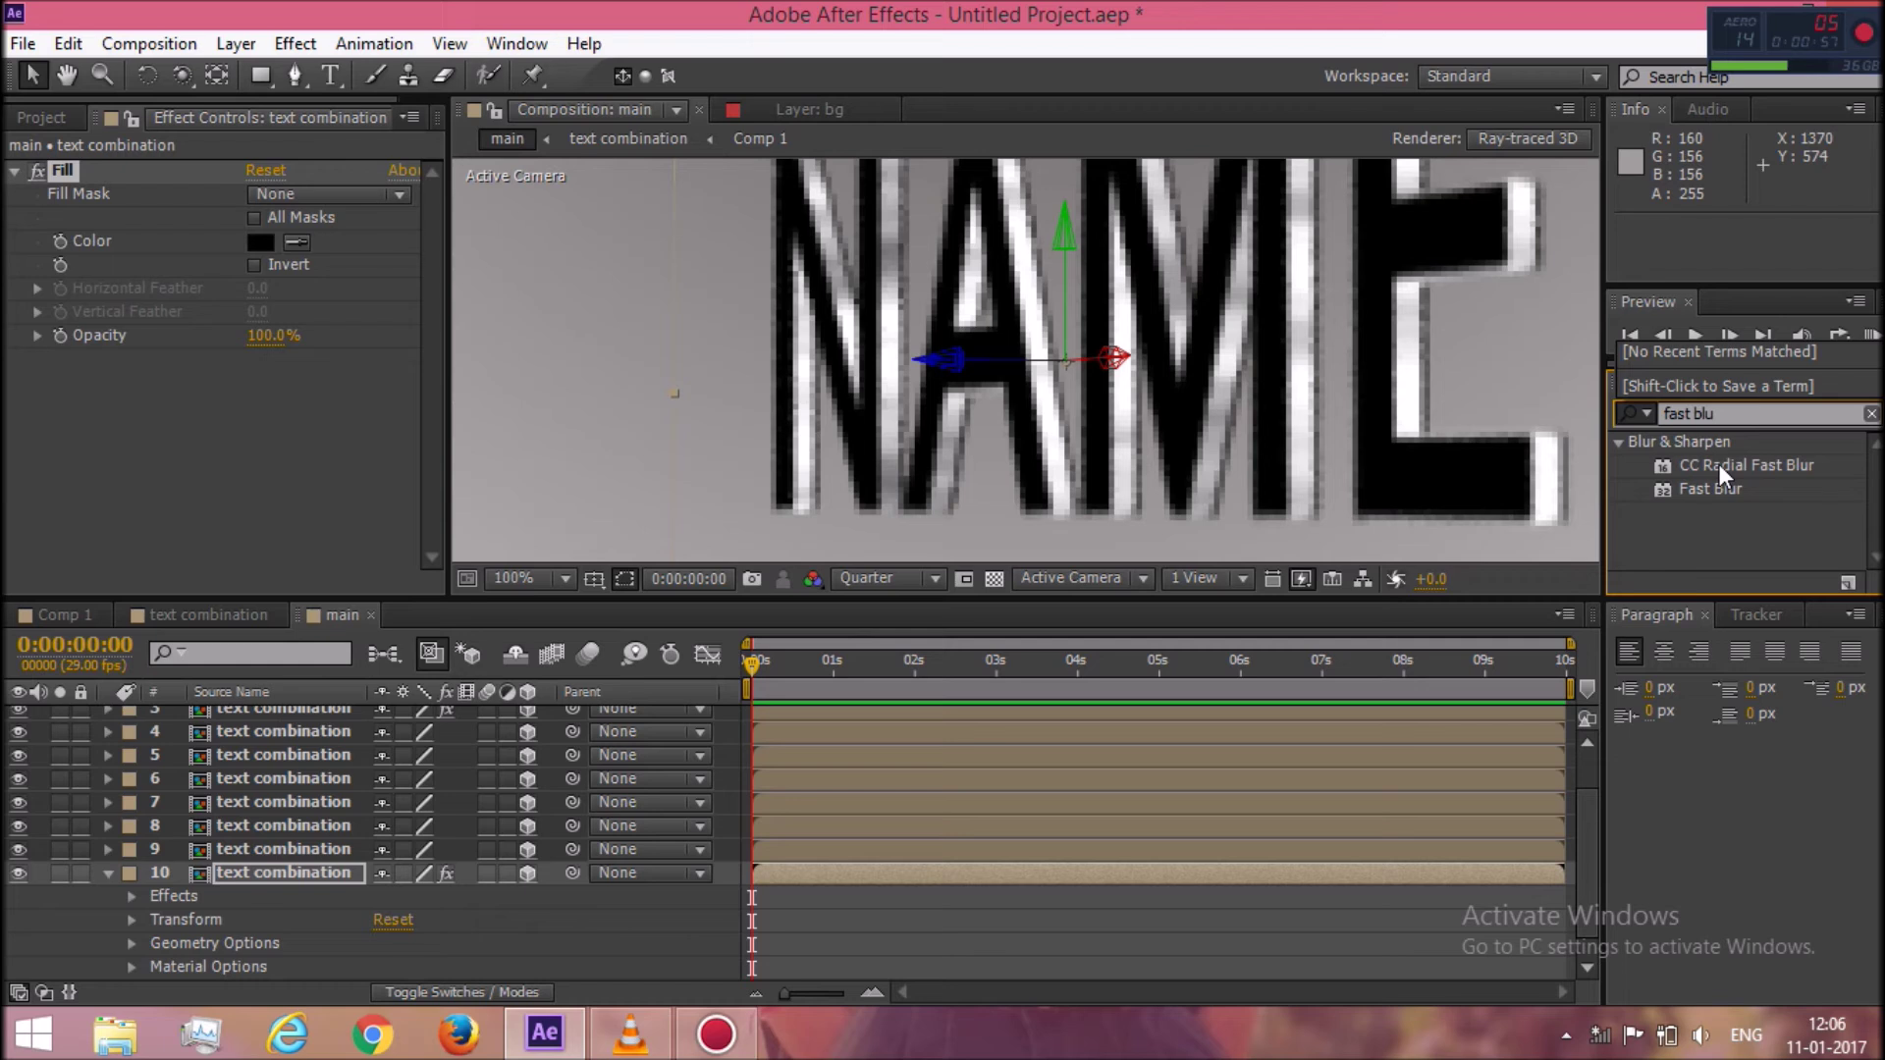
pyautogui.click(1709, 491)
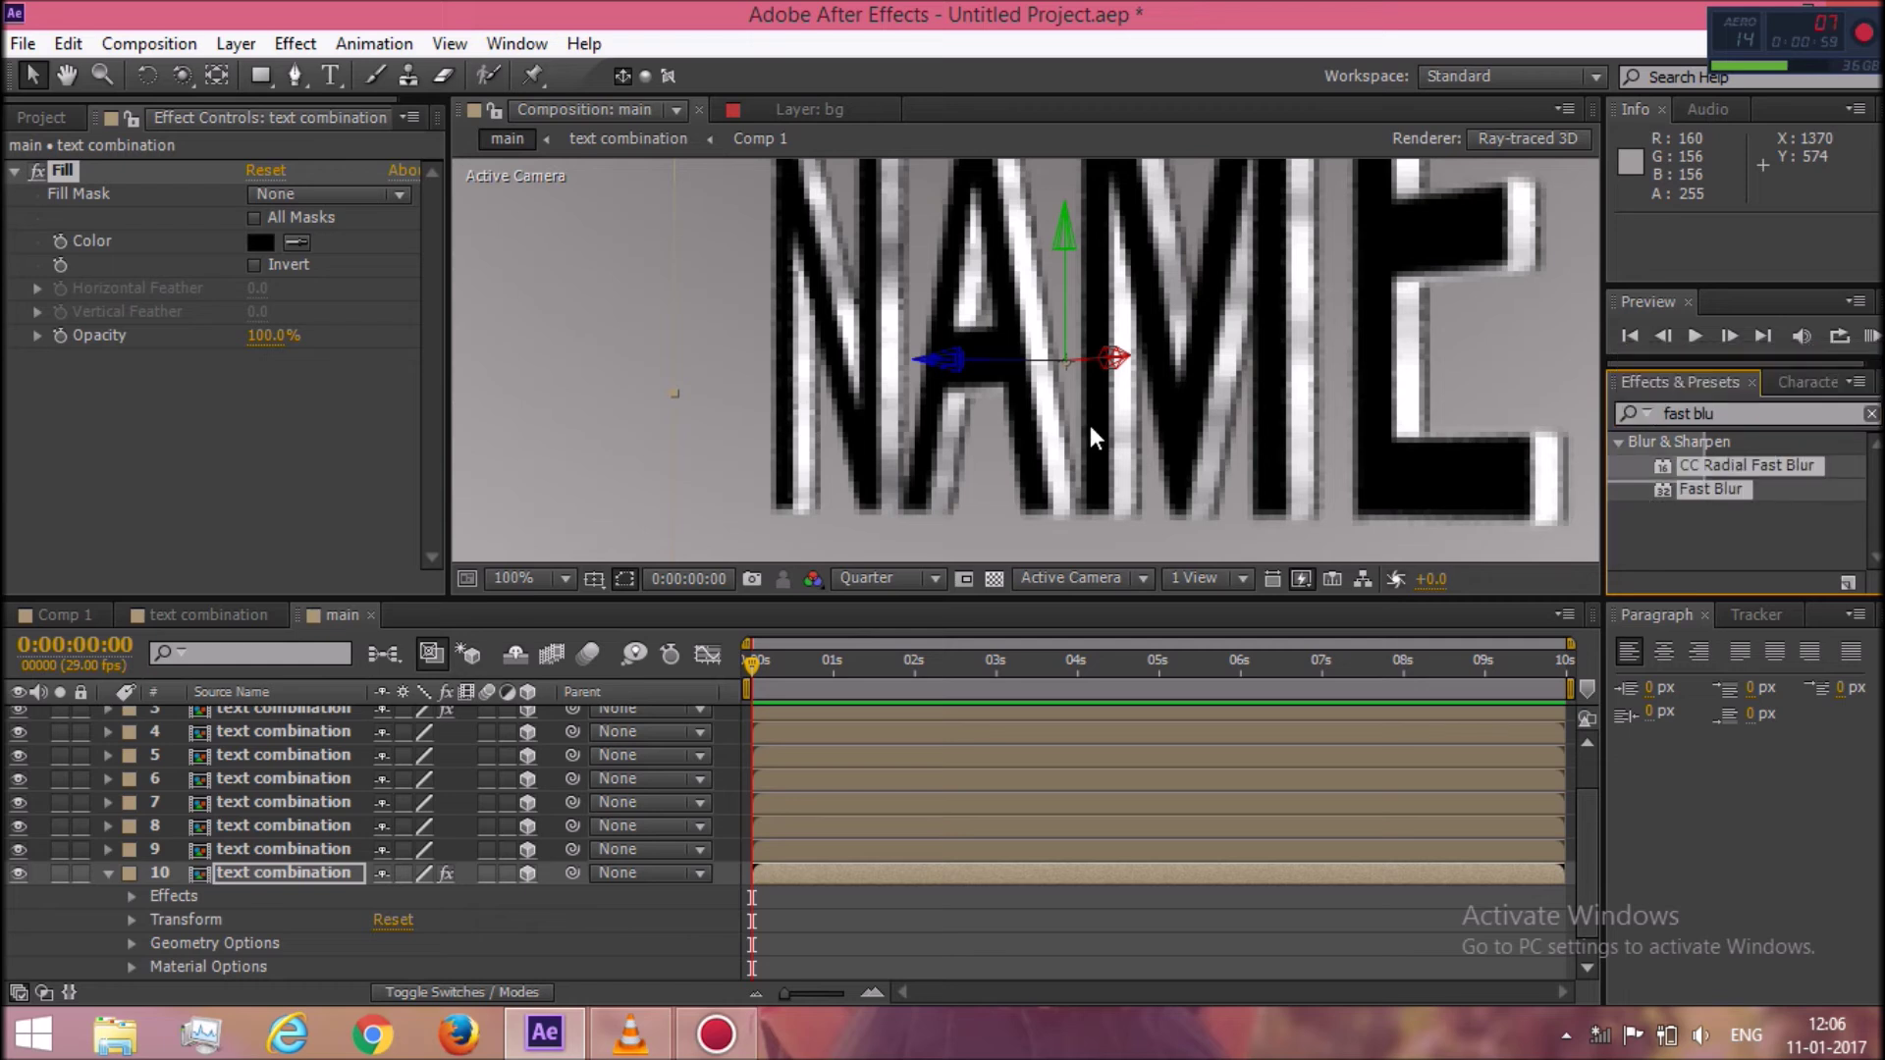
pyautogui.moveTo(1789, 494); pyautogui.dragTo(209, 406)
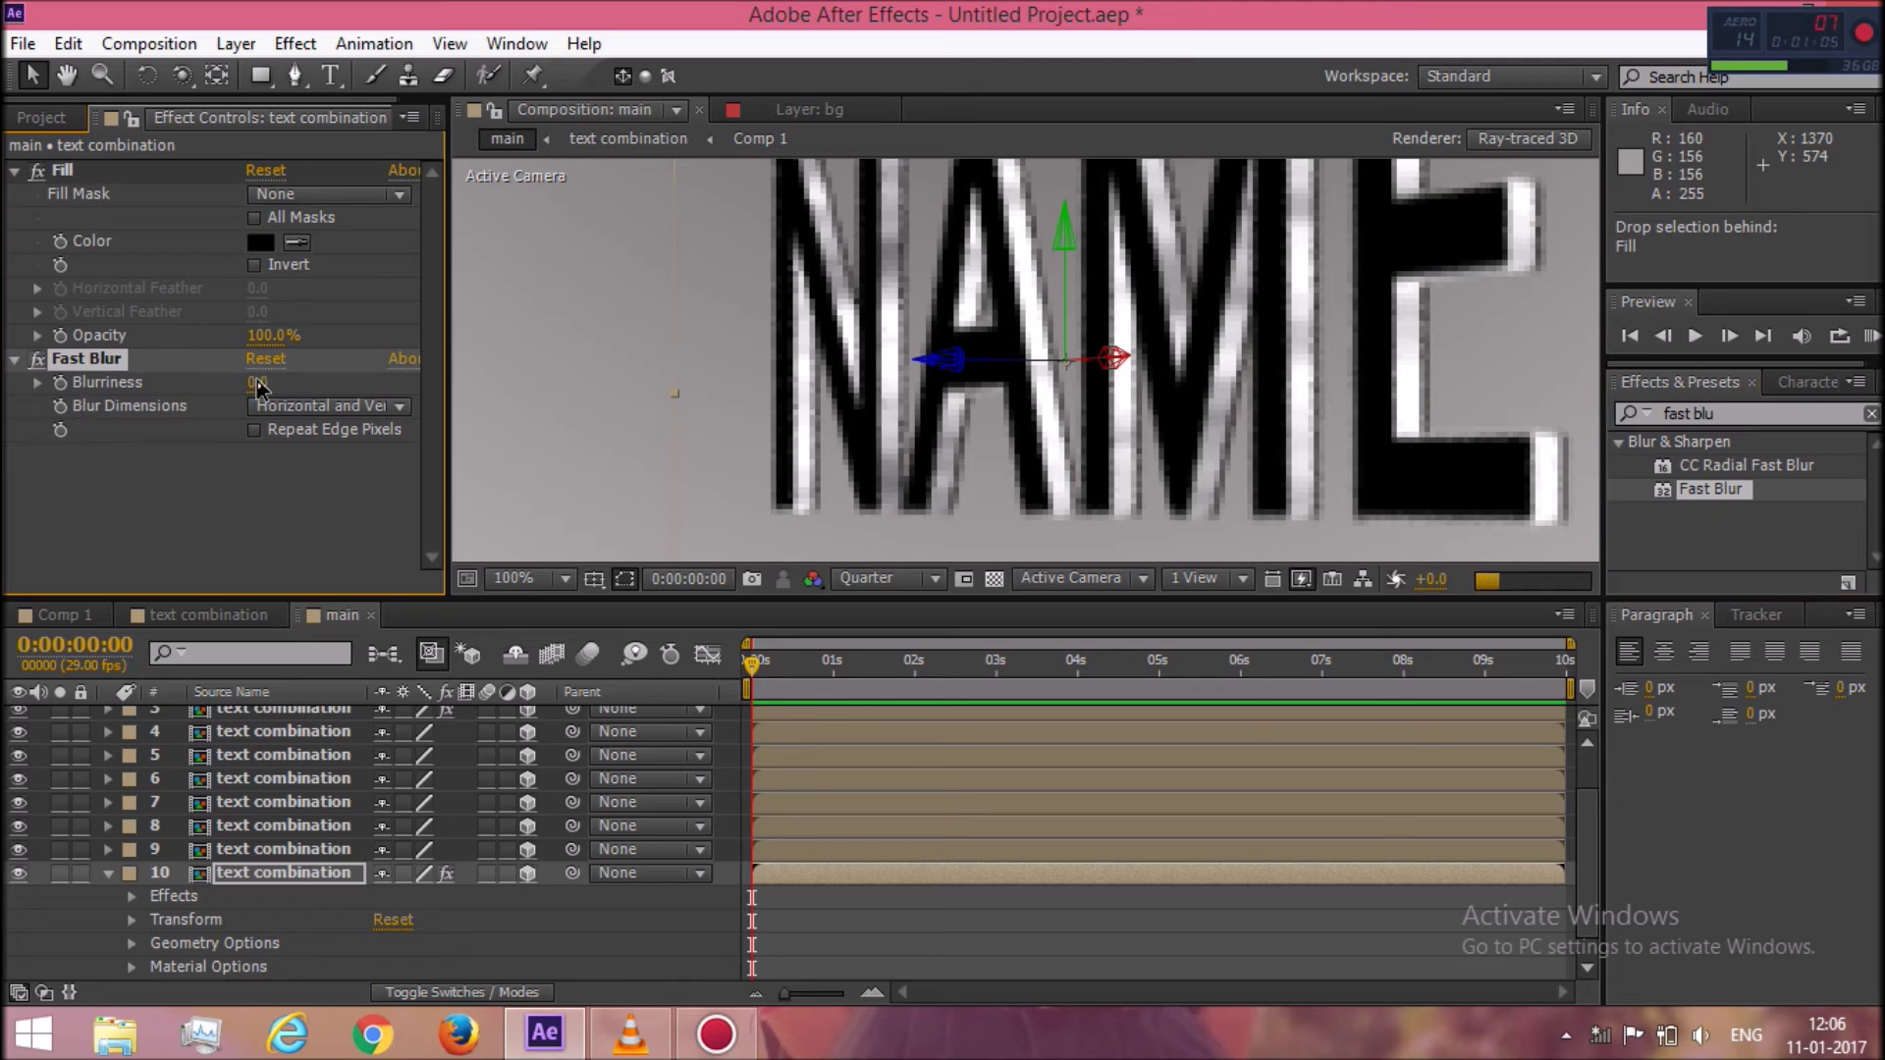
pyautogui.click(257, 383)
pyautogui.write('5')
pyautogui.press('Return')
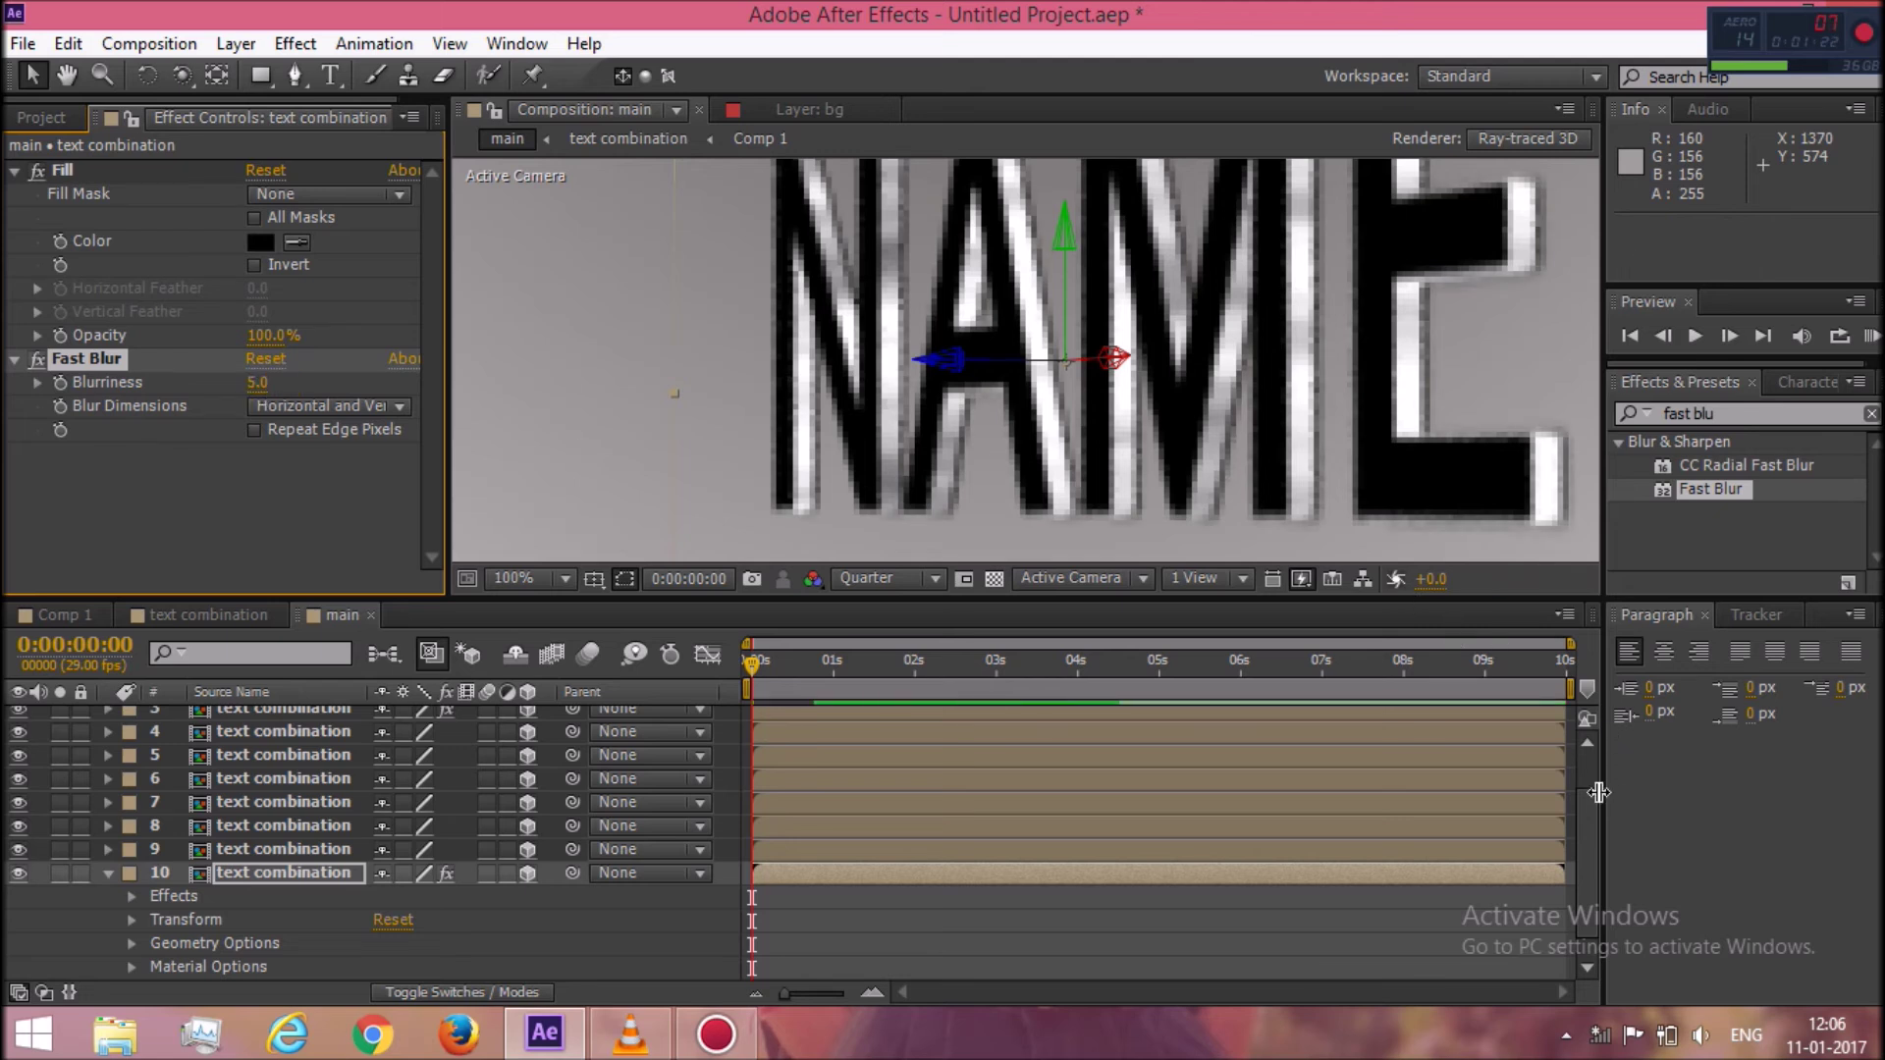
pyautogui.moveTo(1595, 800); pyautogui.dragTo(1592, 748)
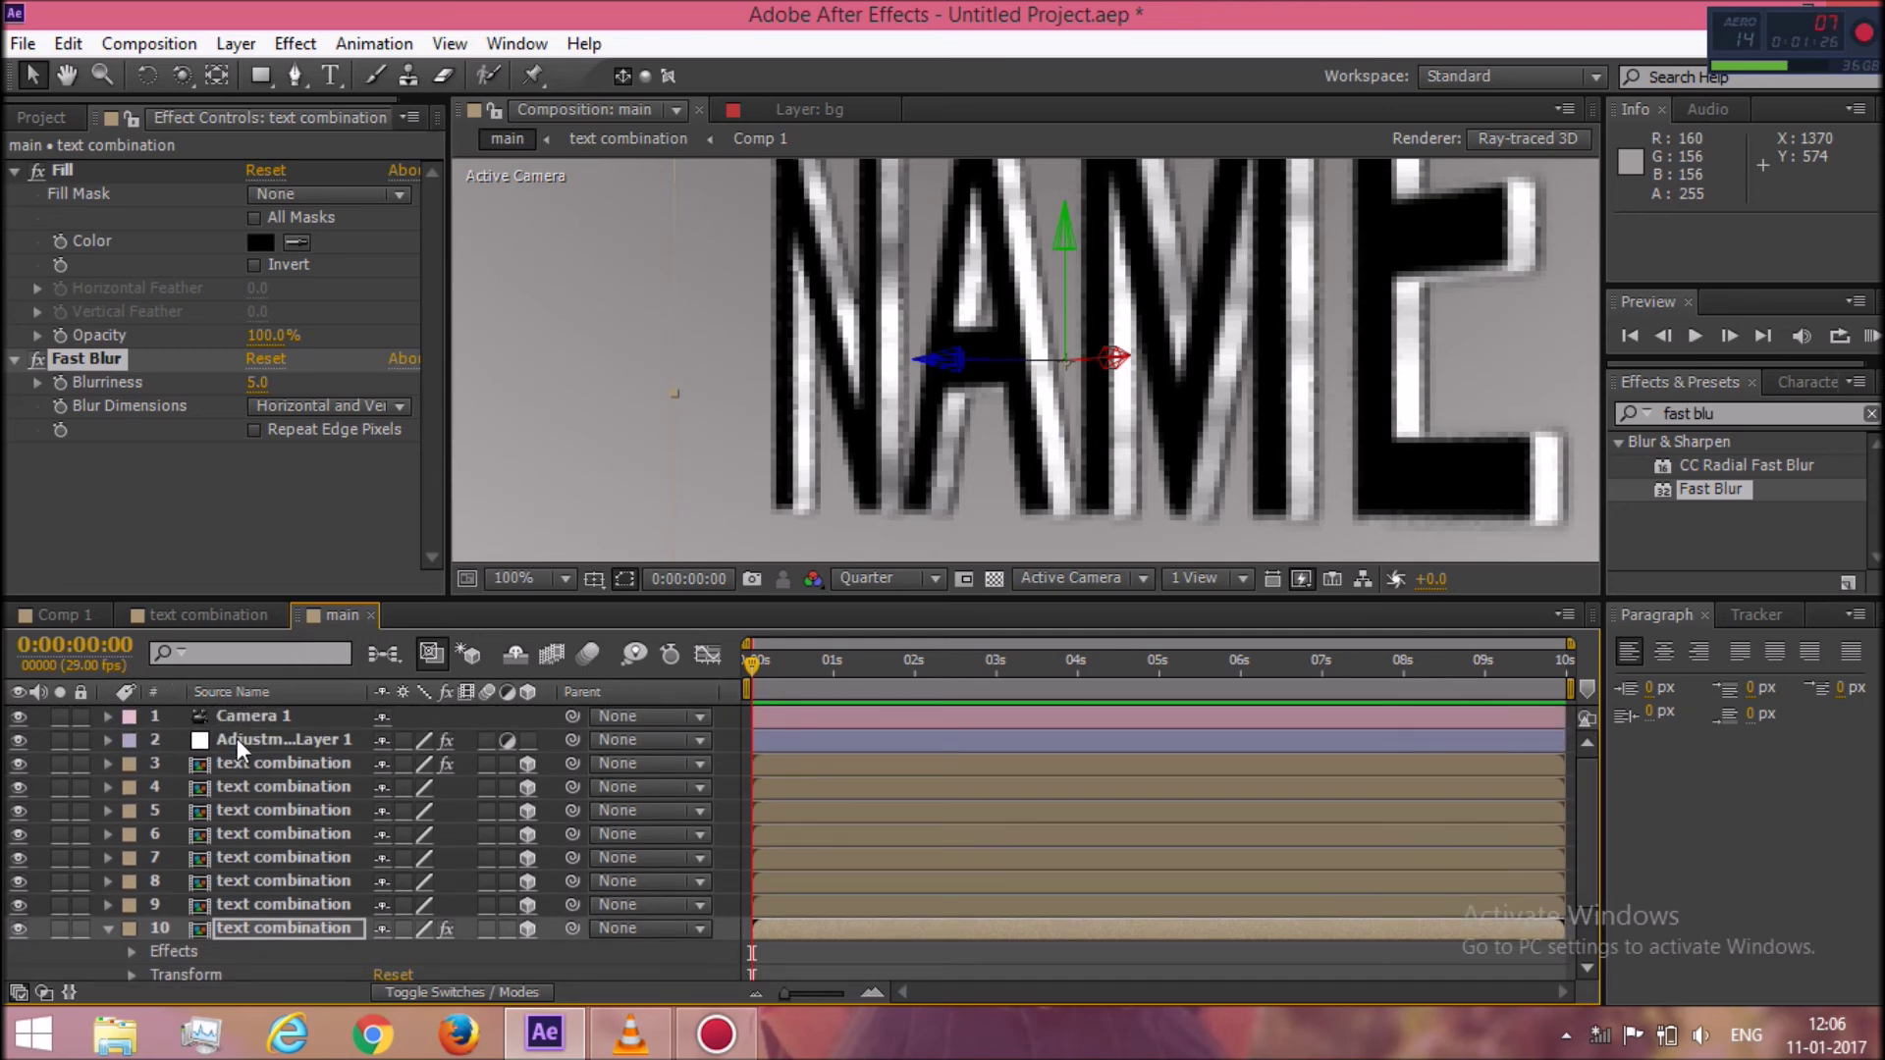
# Set Adjustment Layer 1's Slider Control value to 5.00.
pyautogui.click(239, 748)
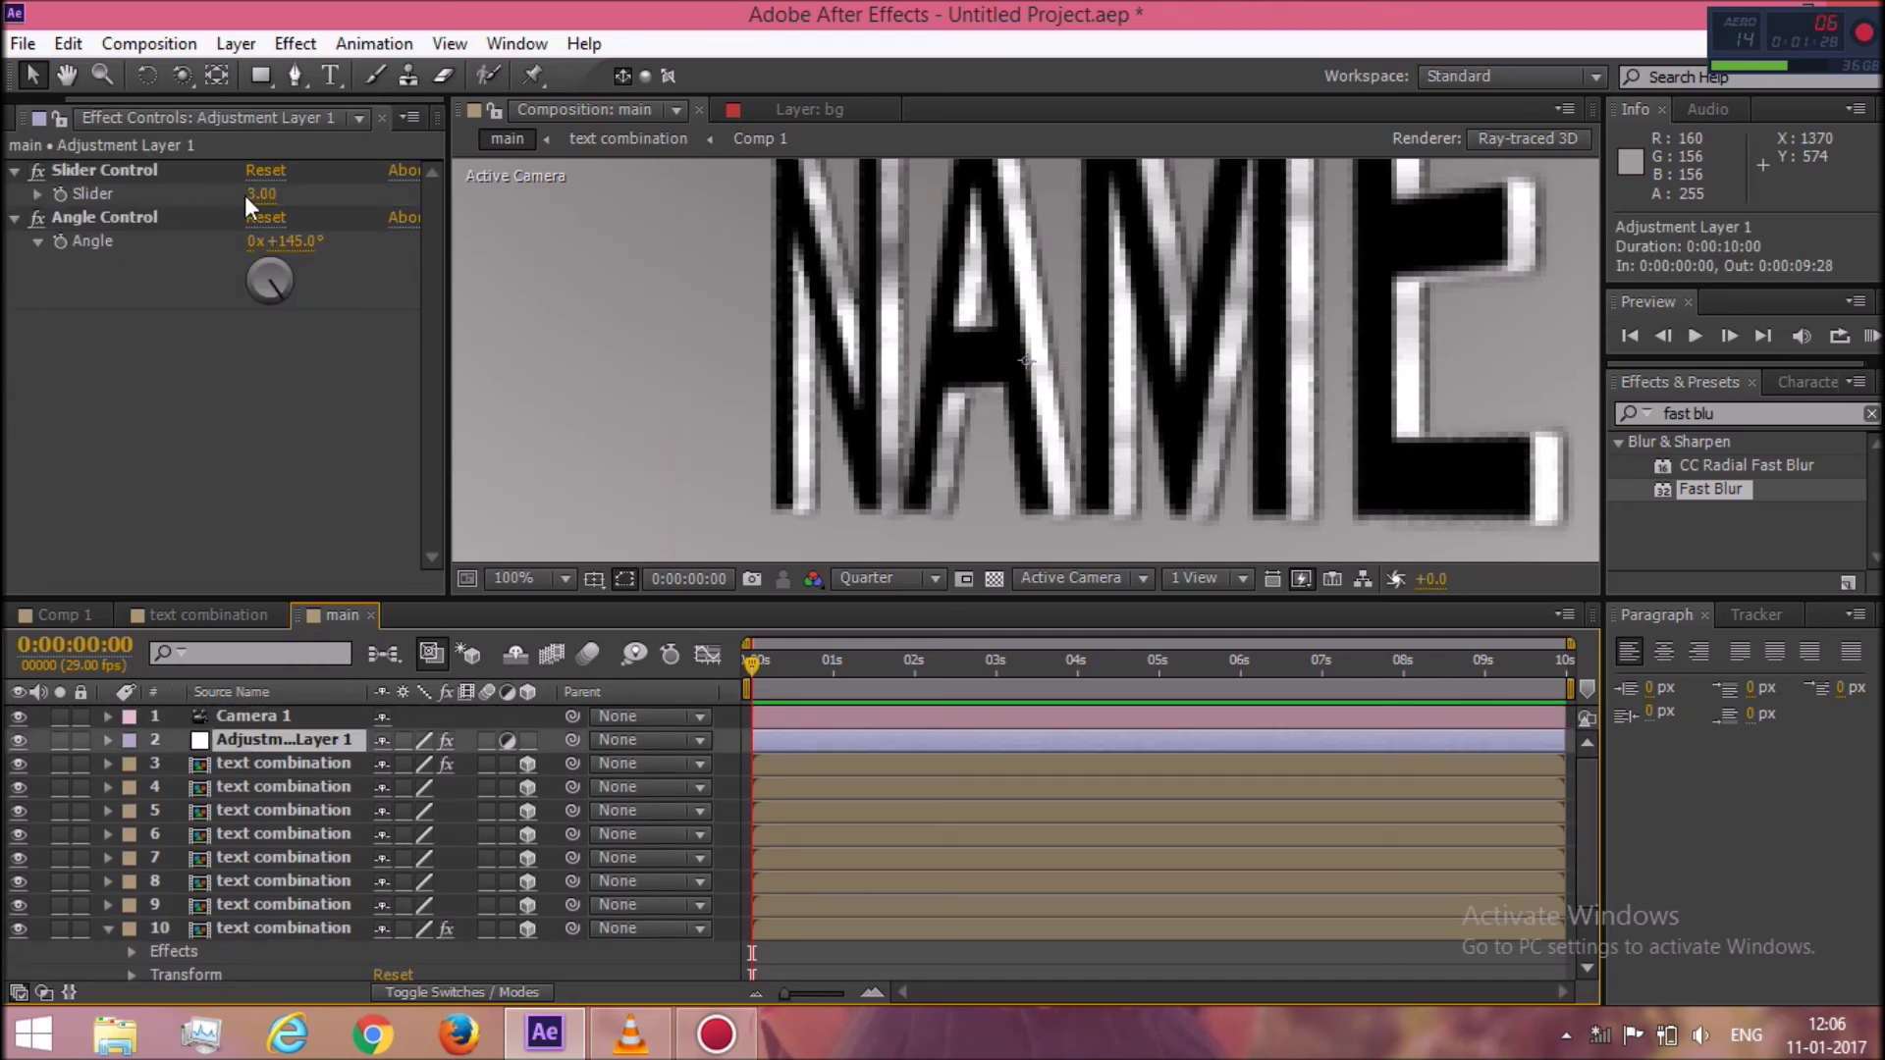
pyautogui.moveTo(257, 194)
pyautogui.mouseDown()
pyautogui.moveTo(274, 196)
pyautogui.moveTo(290, 420)
pyautogui.mouseUp()
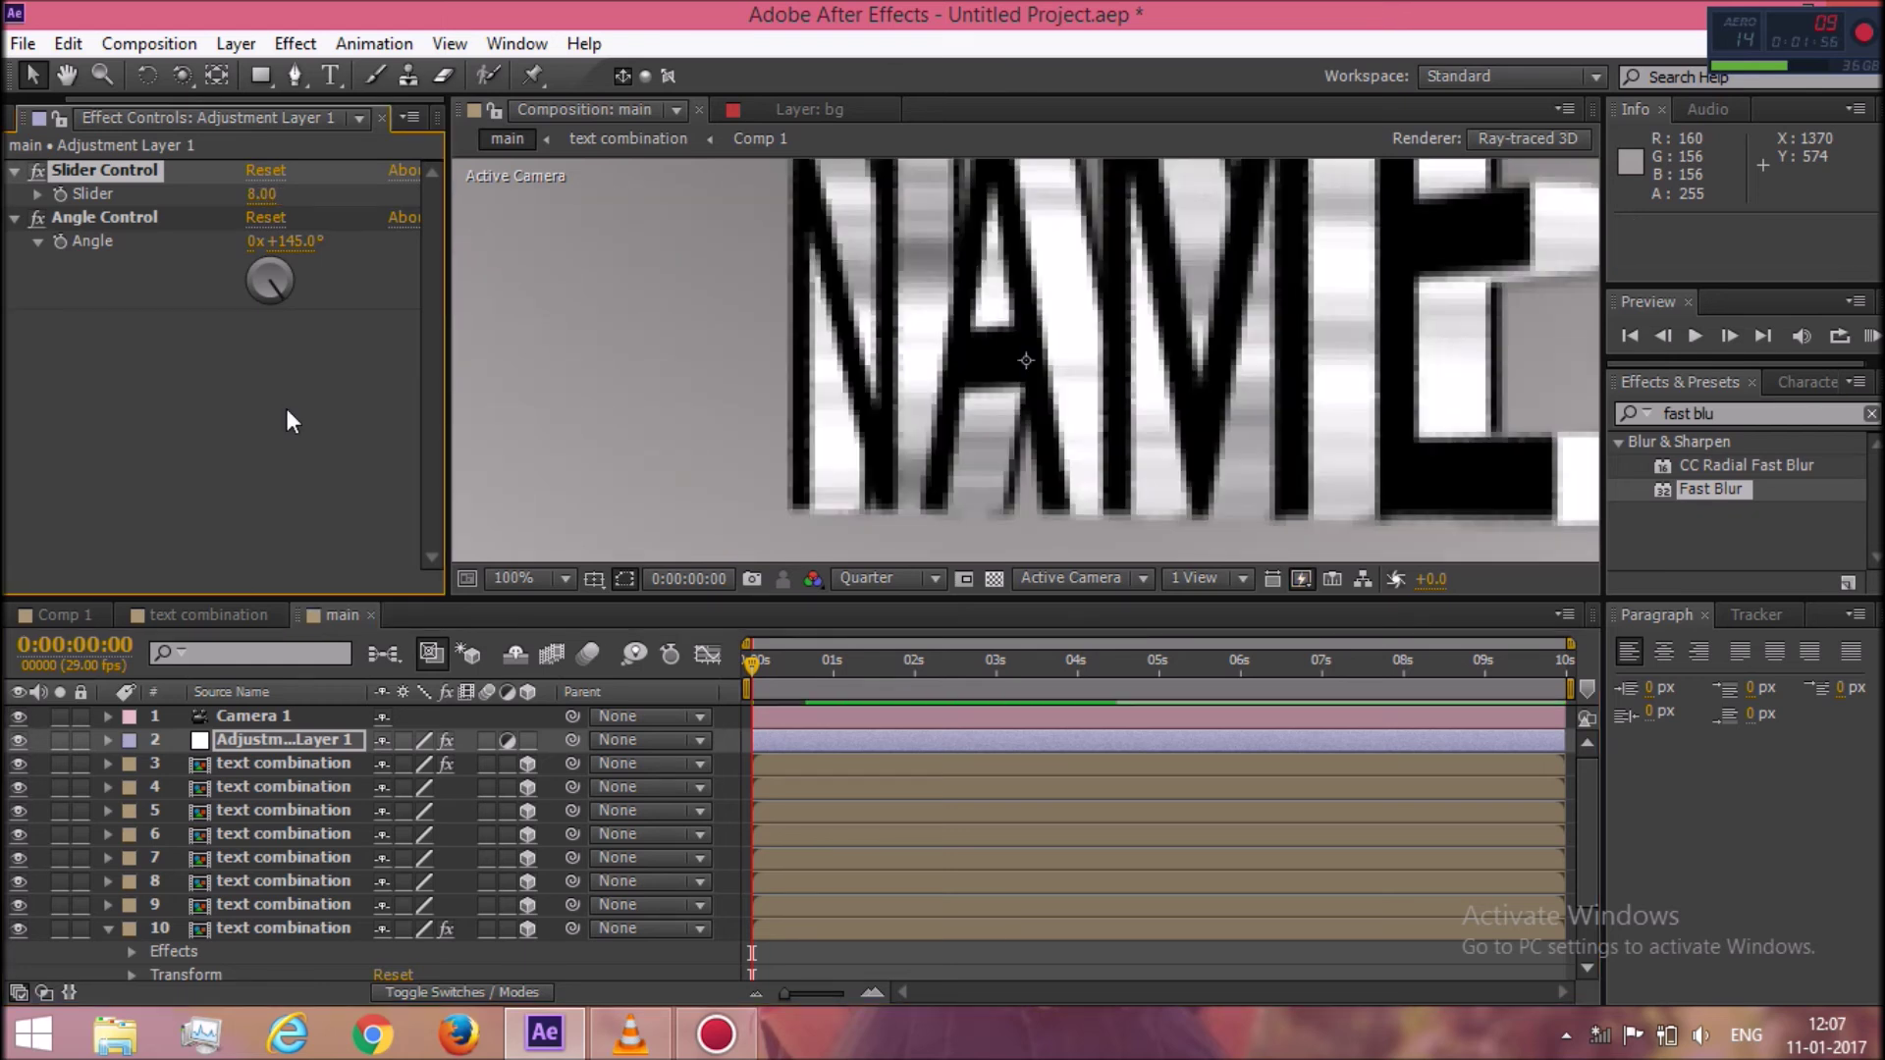
pyautogui.click(267, 199)
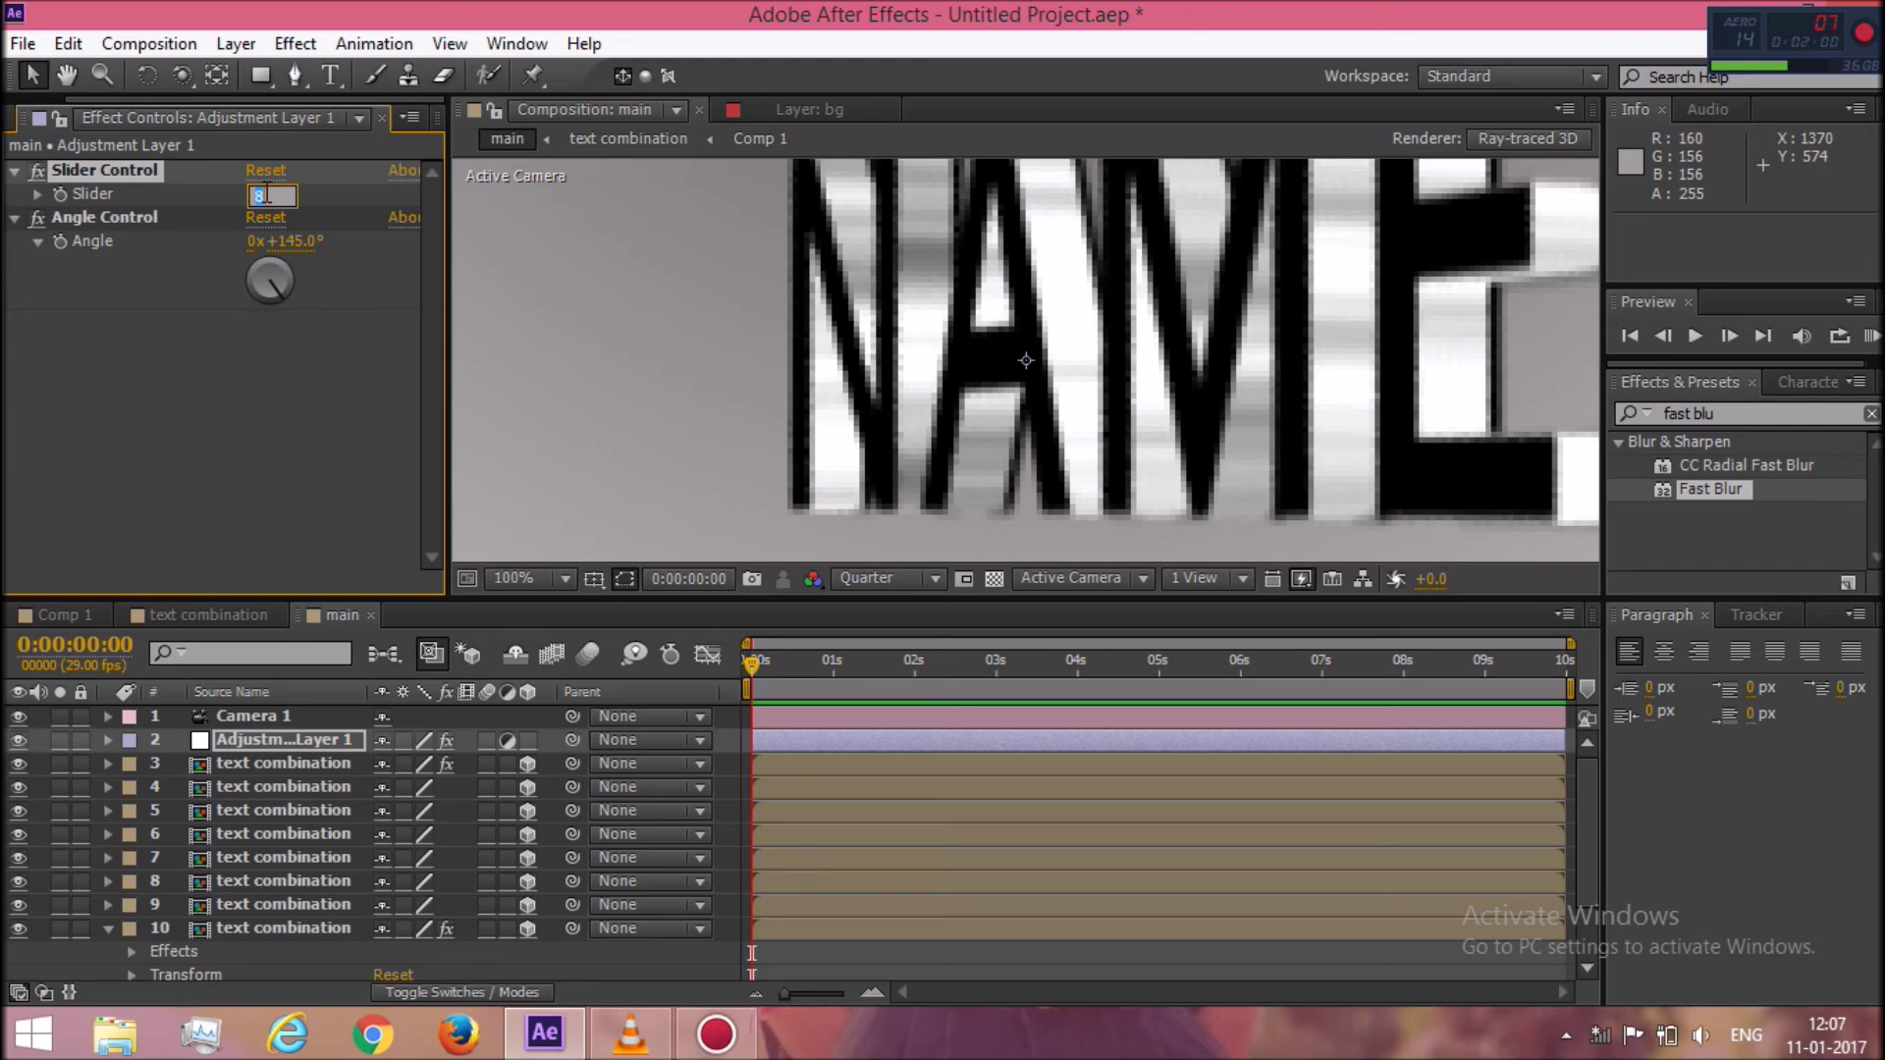
pyautogui.write('5')
pyautogui.press('Return')
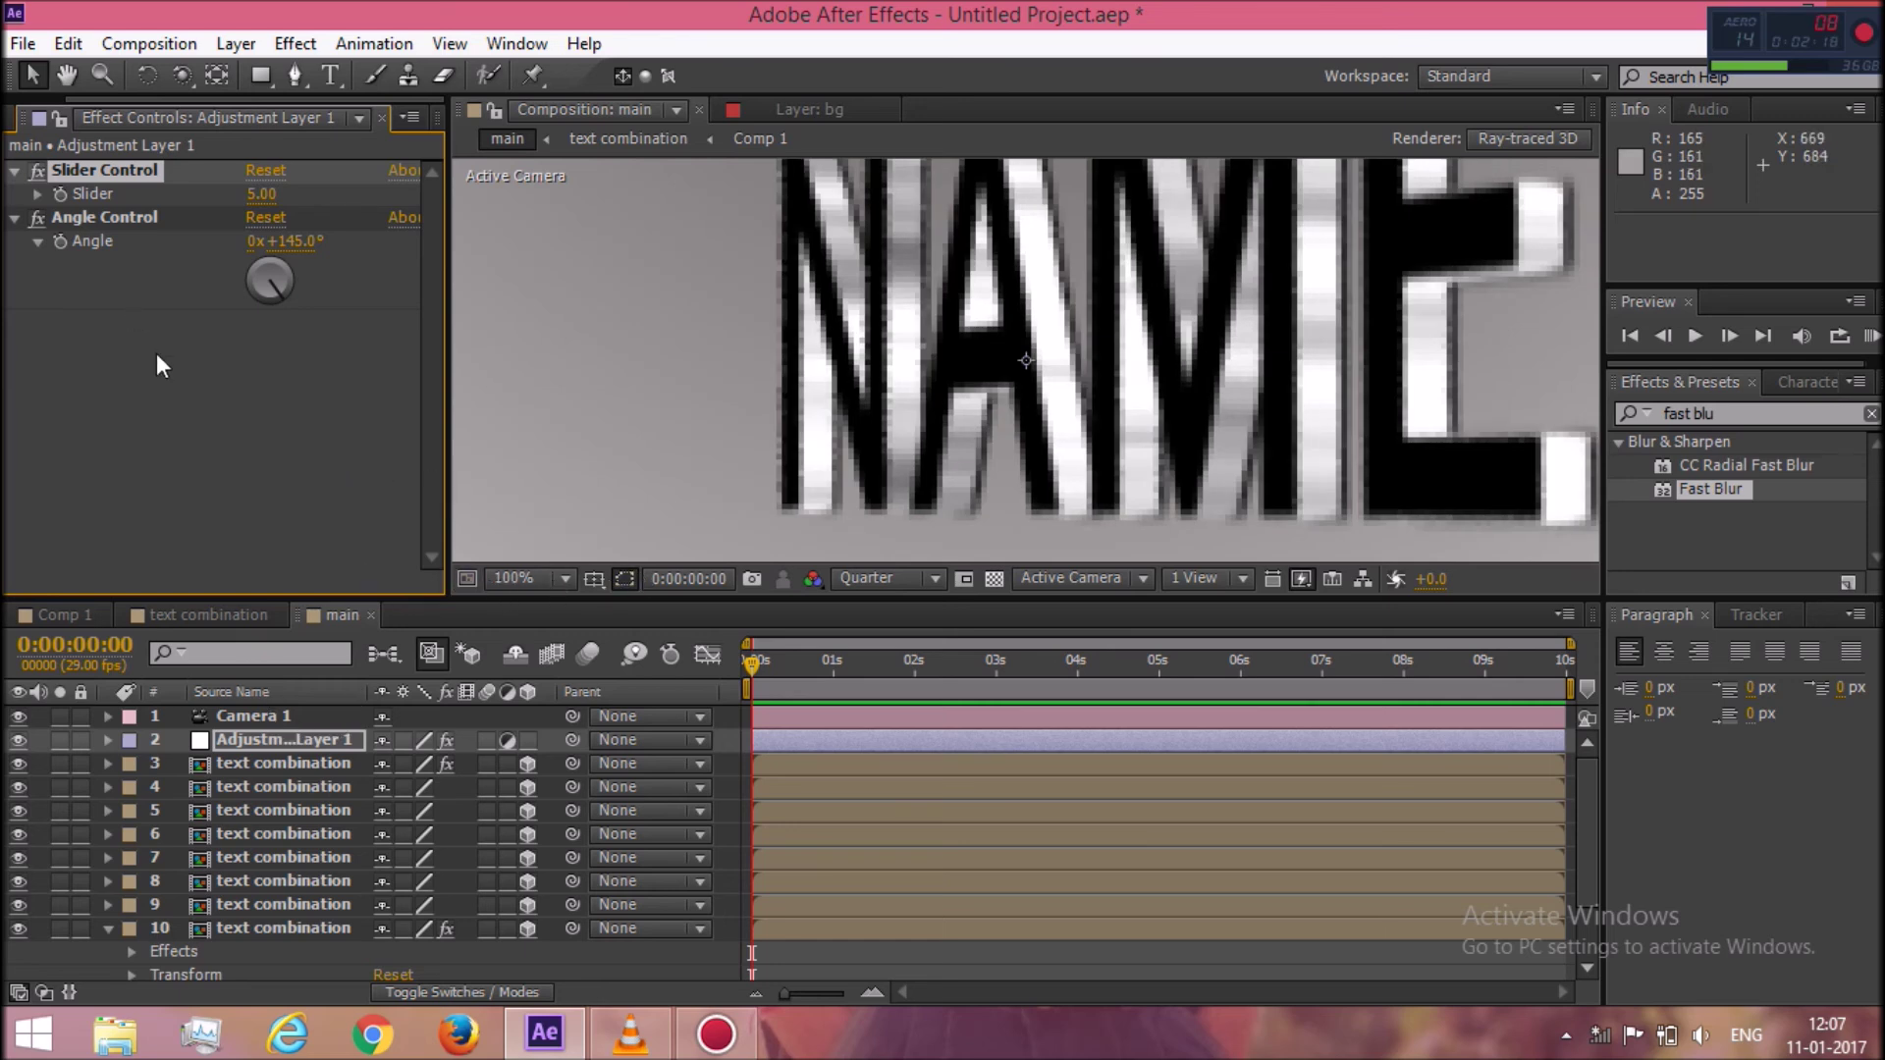
# Raise layer 10's Fast Blur Blurriness to 8.0 and select the Camera 1 layer.
pyautogui.click(308, 928)
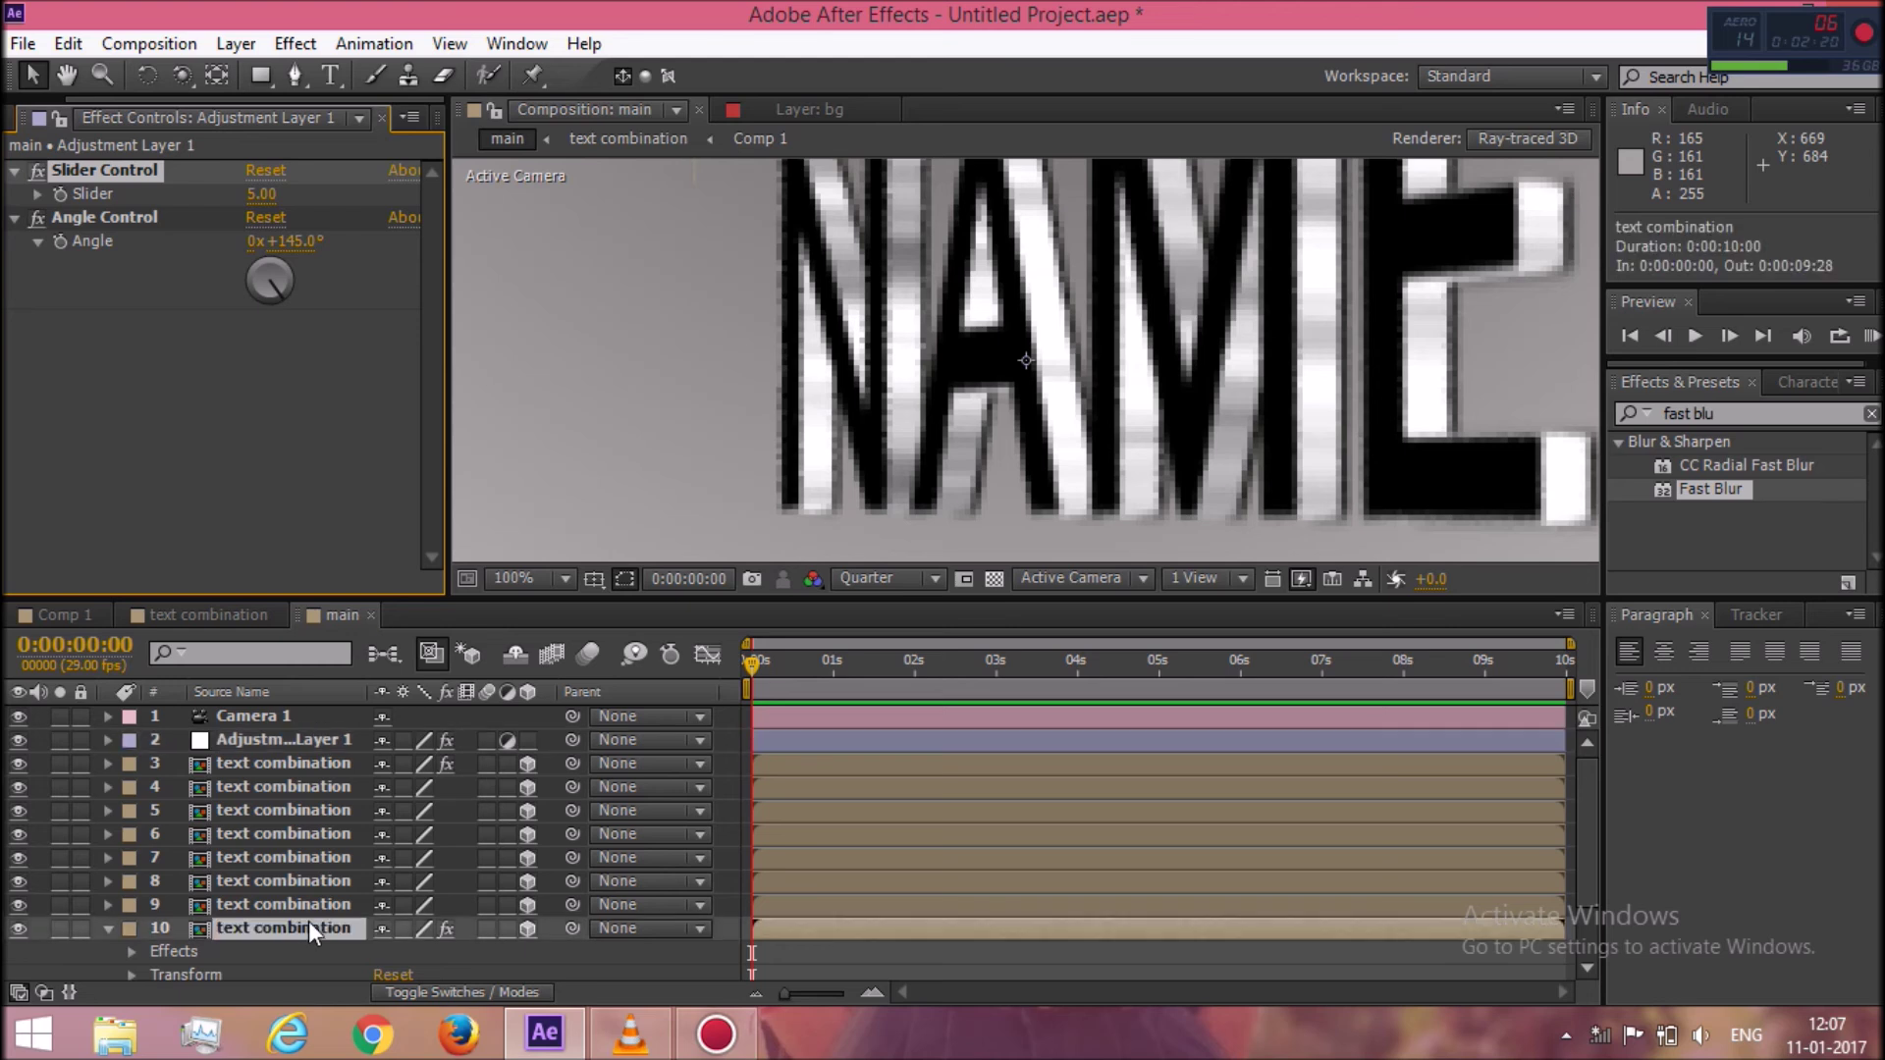
pyautogui.click(258, 383)
pyautogui.write('8')
pyautogui.press('Return')
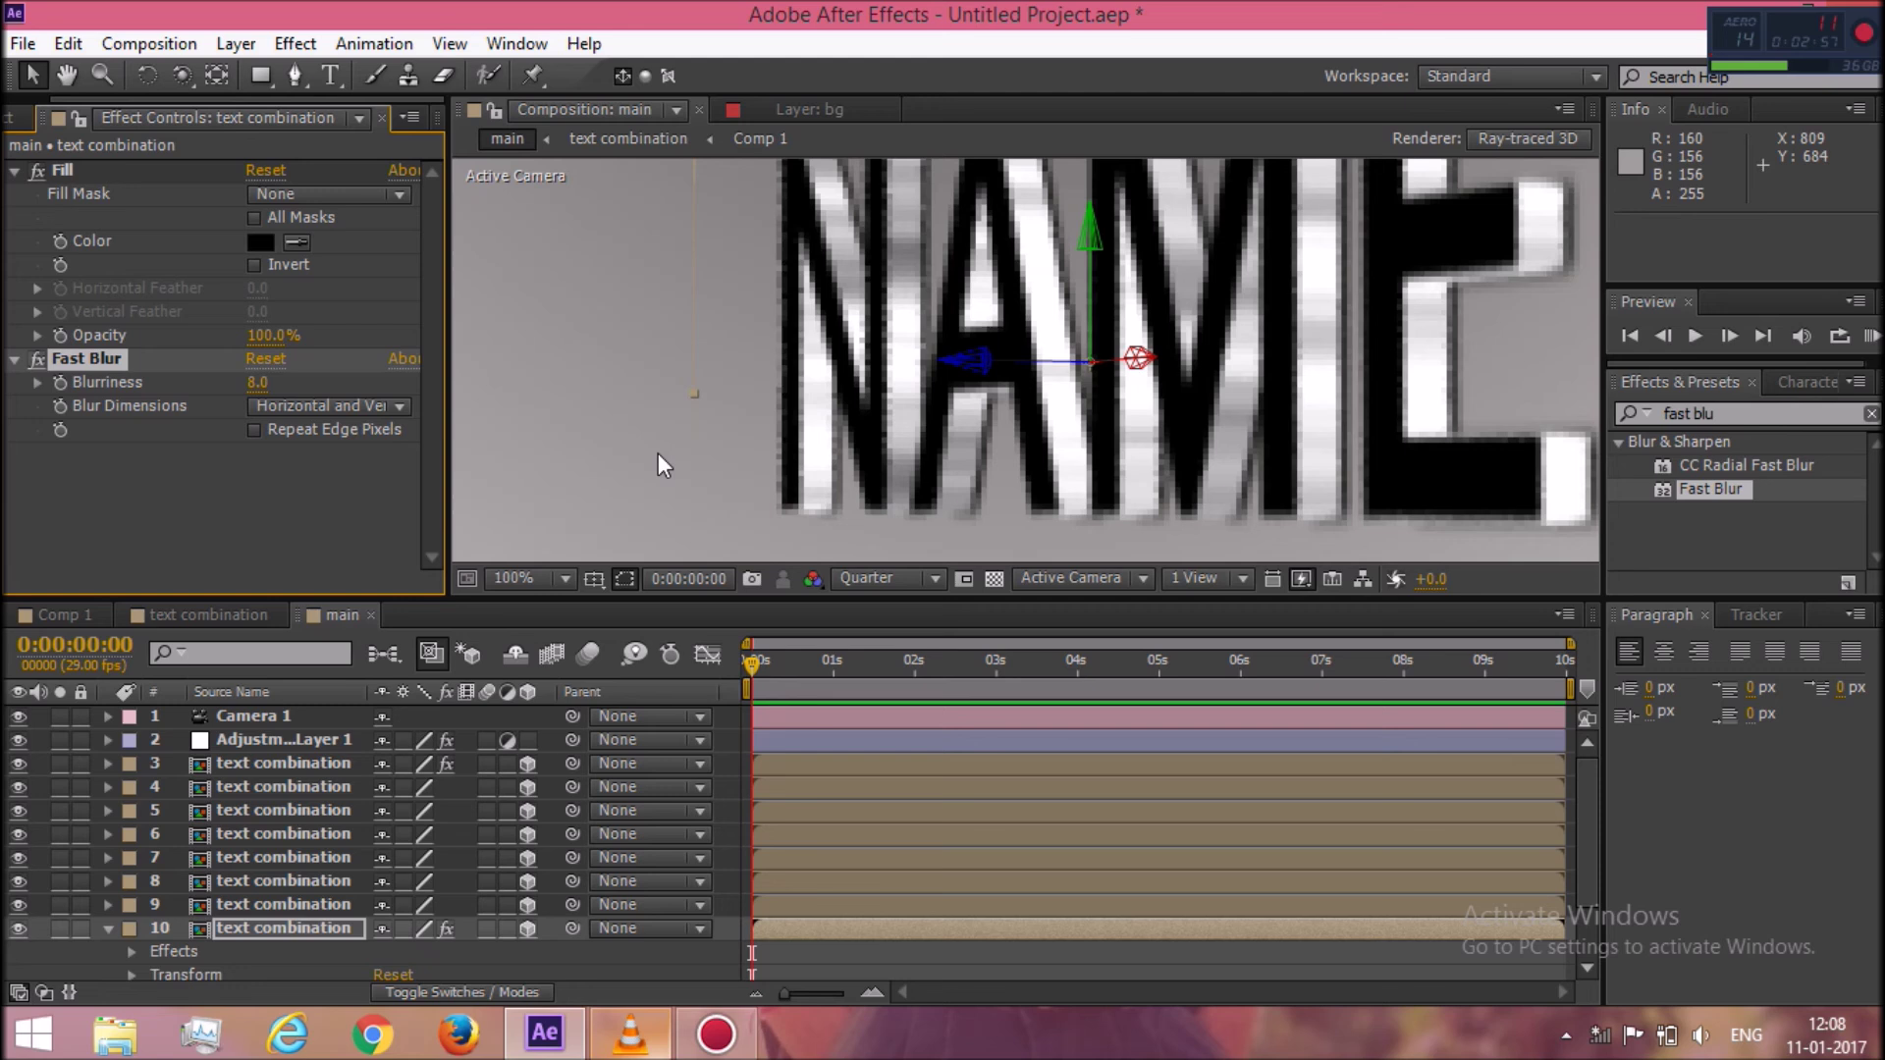
pyautogui.click(289, 715)
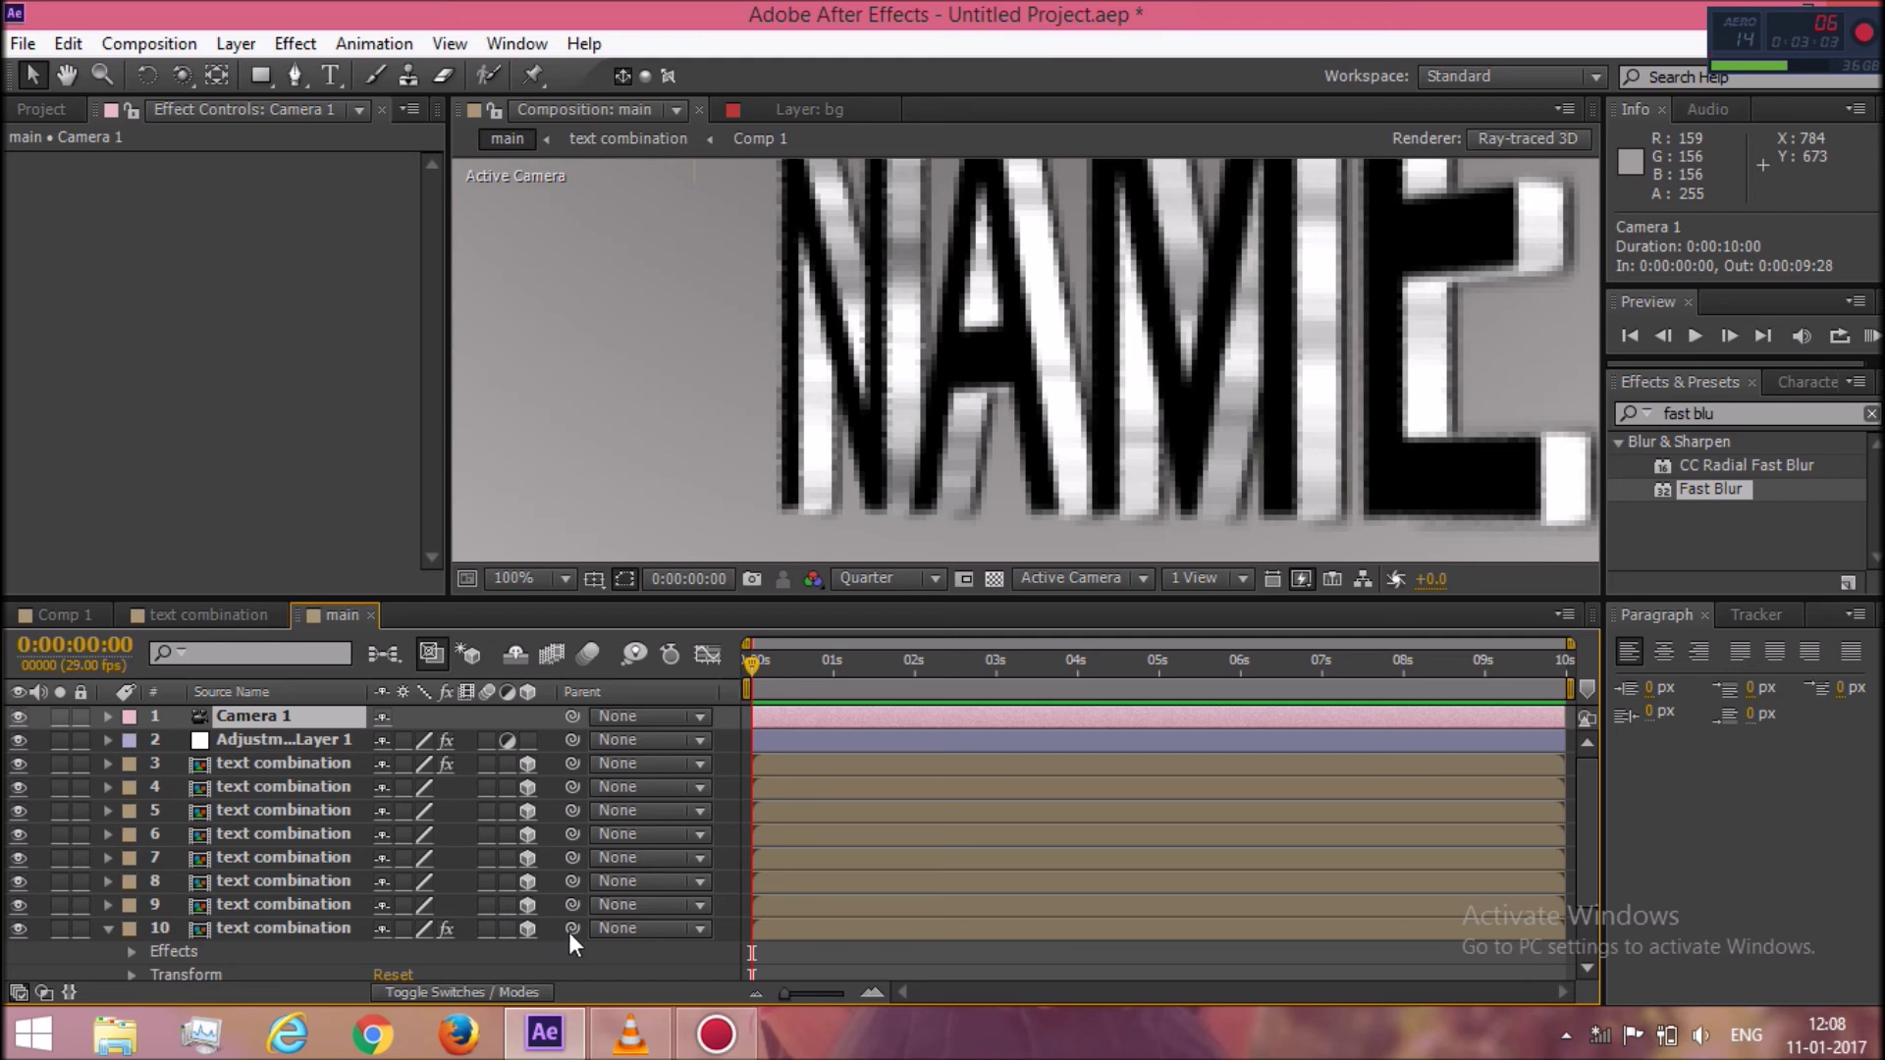
# Parent layers 10, 9 and 8 to Adjustment Layer 1, then undo that parenting.
pyautogui.moveTo(571, 927); pyautogui.dragTo(494, 733)
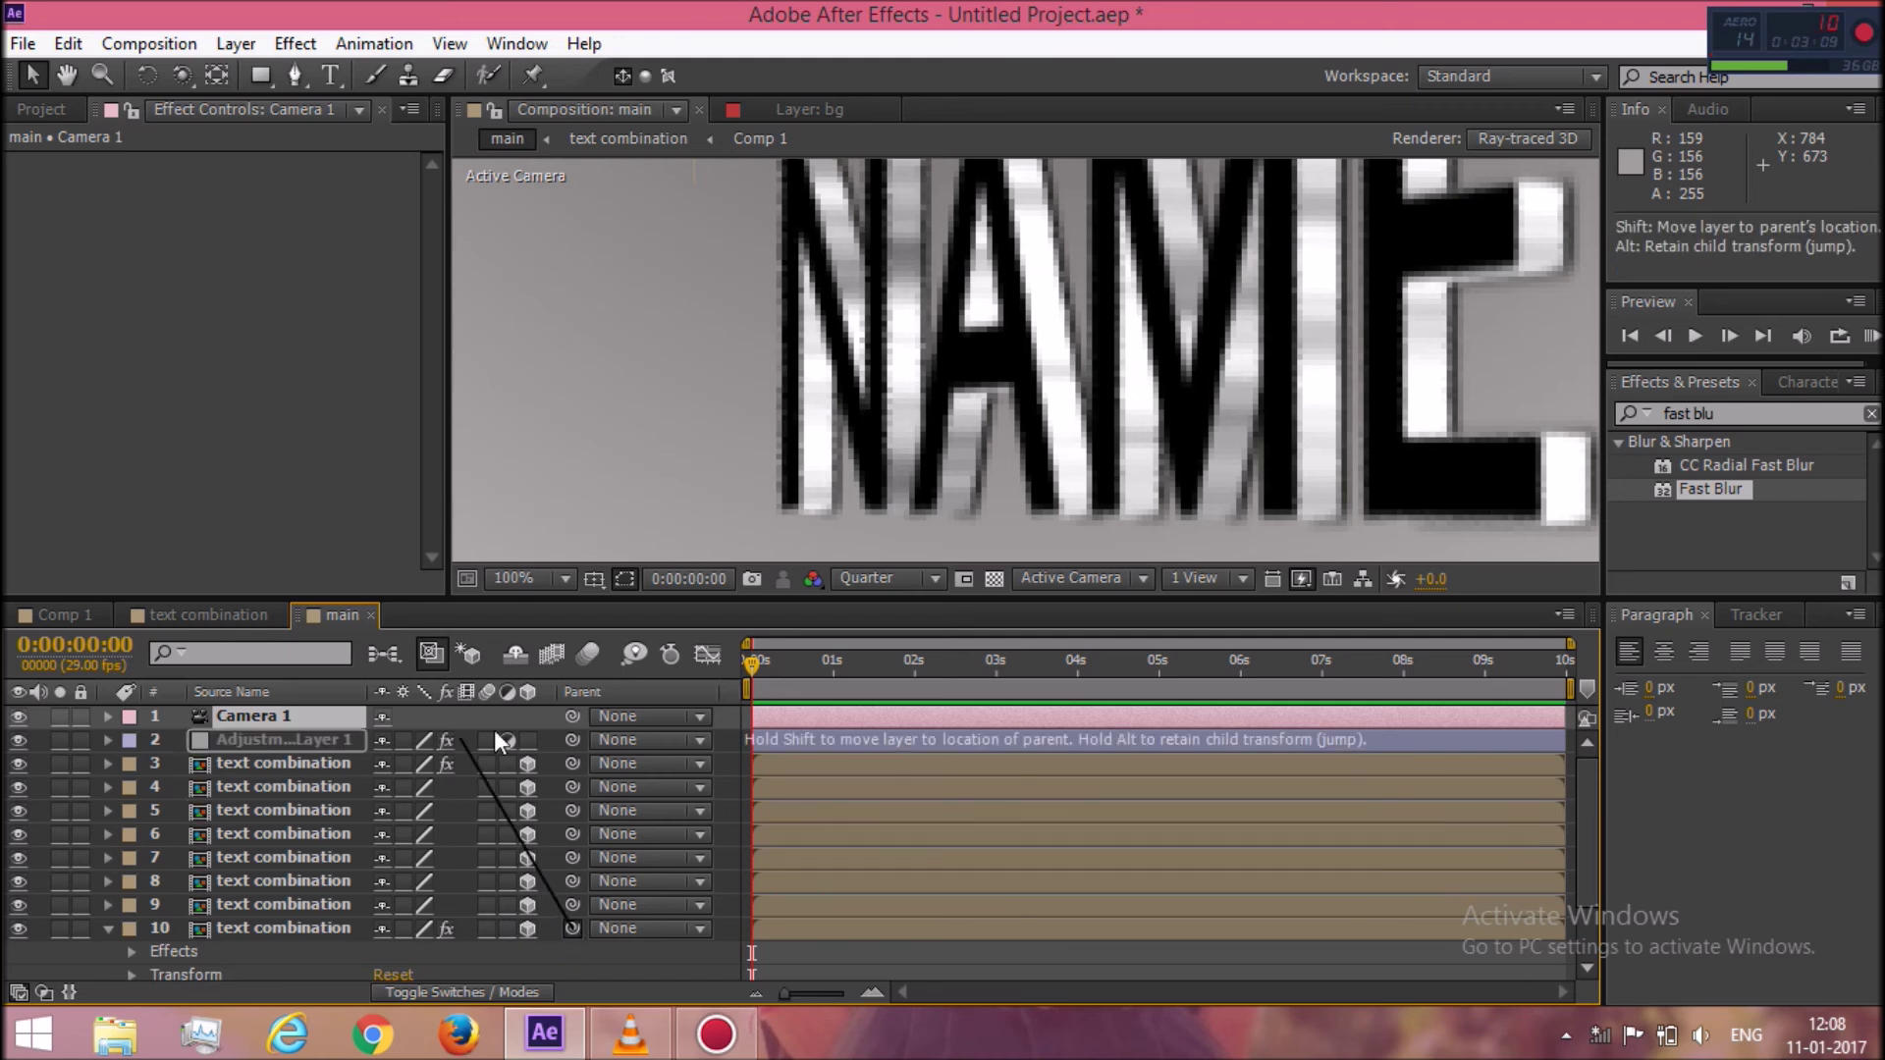
pyautogui.moveTo(495, 732); pyautogui.dragTo(341, 732)
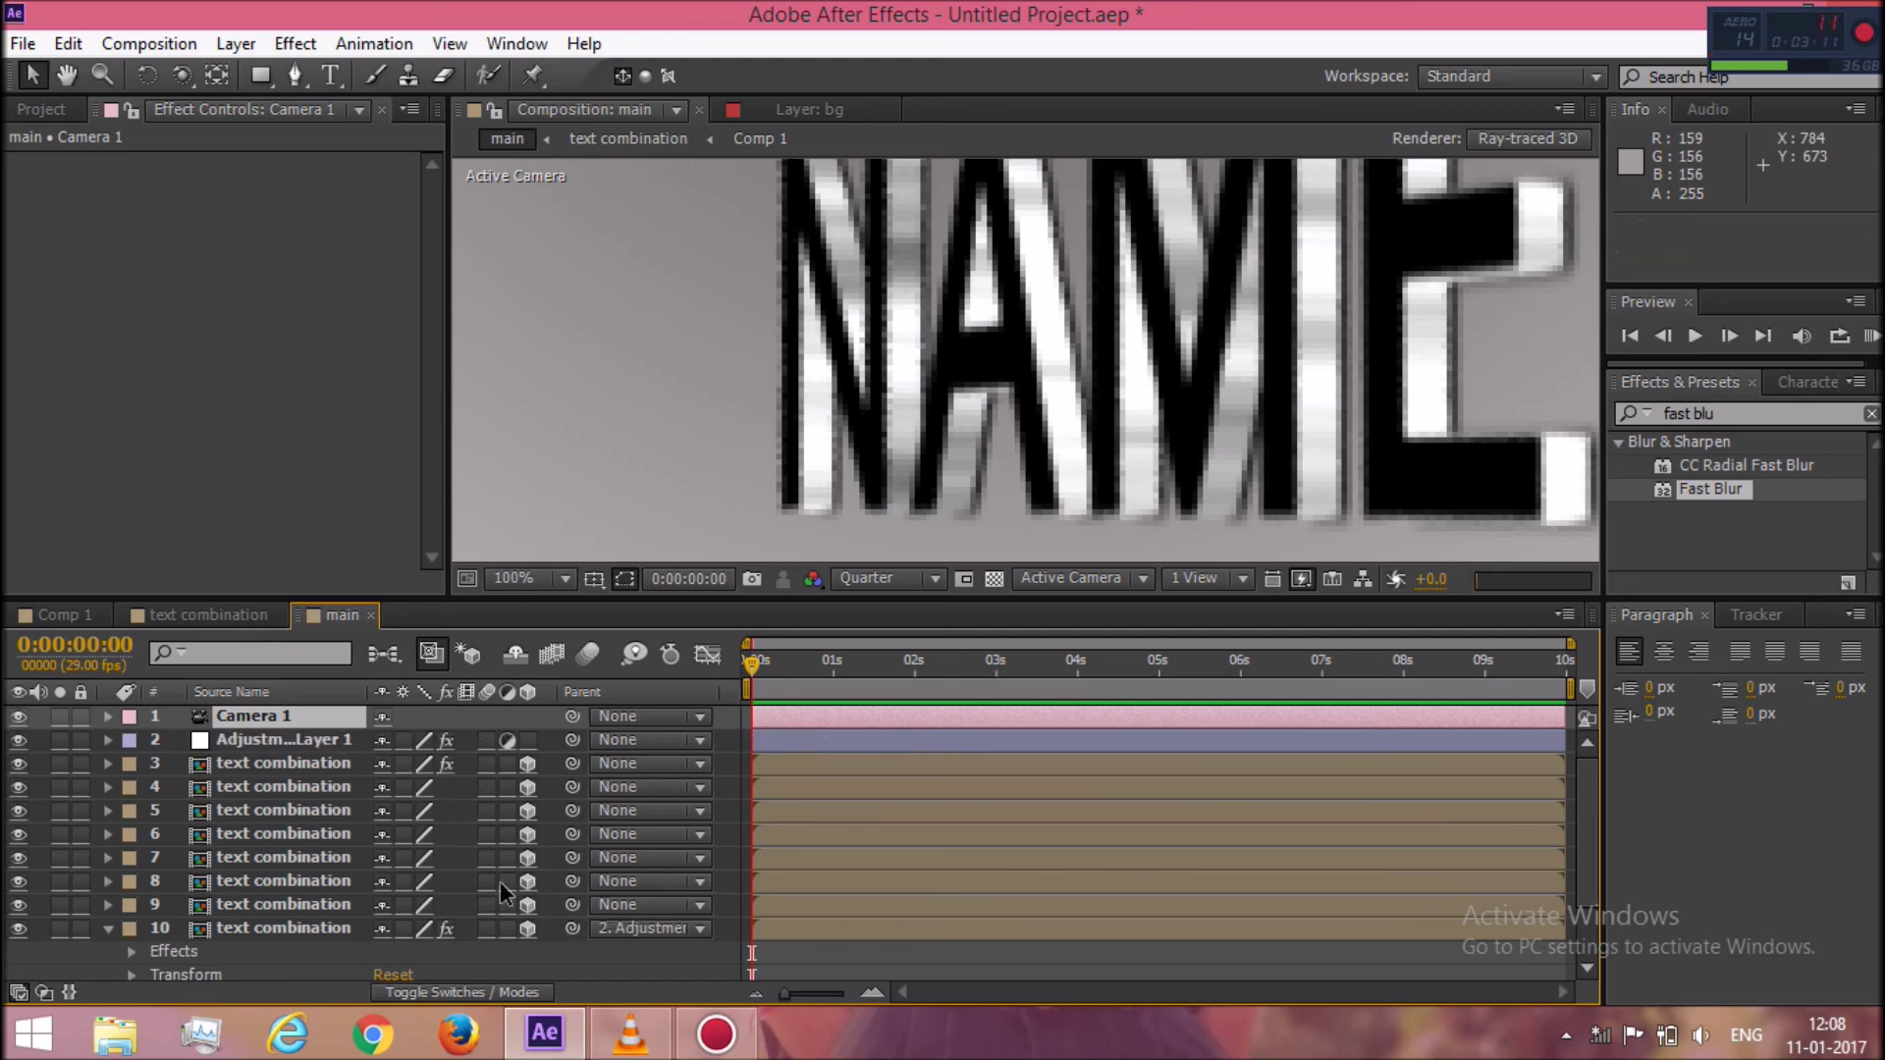
pyautogui.moveTo(572, 904); pyautogui.dragTo(314, 739)
pyautogui.moveTo(573, 880); pyautogui.dragTo(322, 731)
pyautogui.hotkey('ctrl', 'z')
pyautogui.hotkey('ctrl', 'z')
pyautogui.hotkey('ctrl', 'z')
# Parent text combination layers 10, 9, 7, 6, 5 and 4 to layer 3.
pyautogui.moveTo(572, 929); pyautogui.dragTo(295, 763)
pyautogui.moveTo(573, 904)
pyautogui.mouseDown()
pyautogui.moveTo(295, 762)
pyautogui.moveTo(356, 766)
pyautogui.mouseUp()
pyautogui.moveTo(572, 857); pyautogui.dragTo(295, 764)
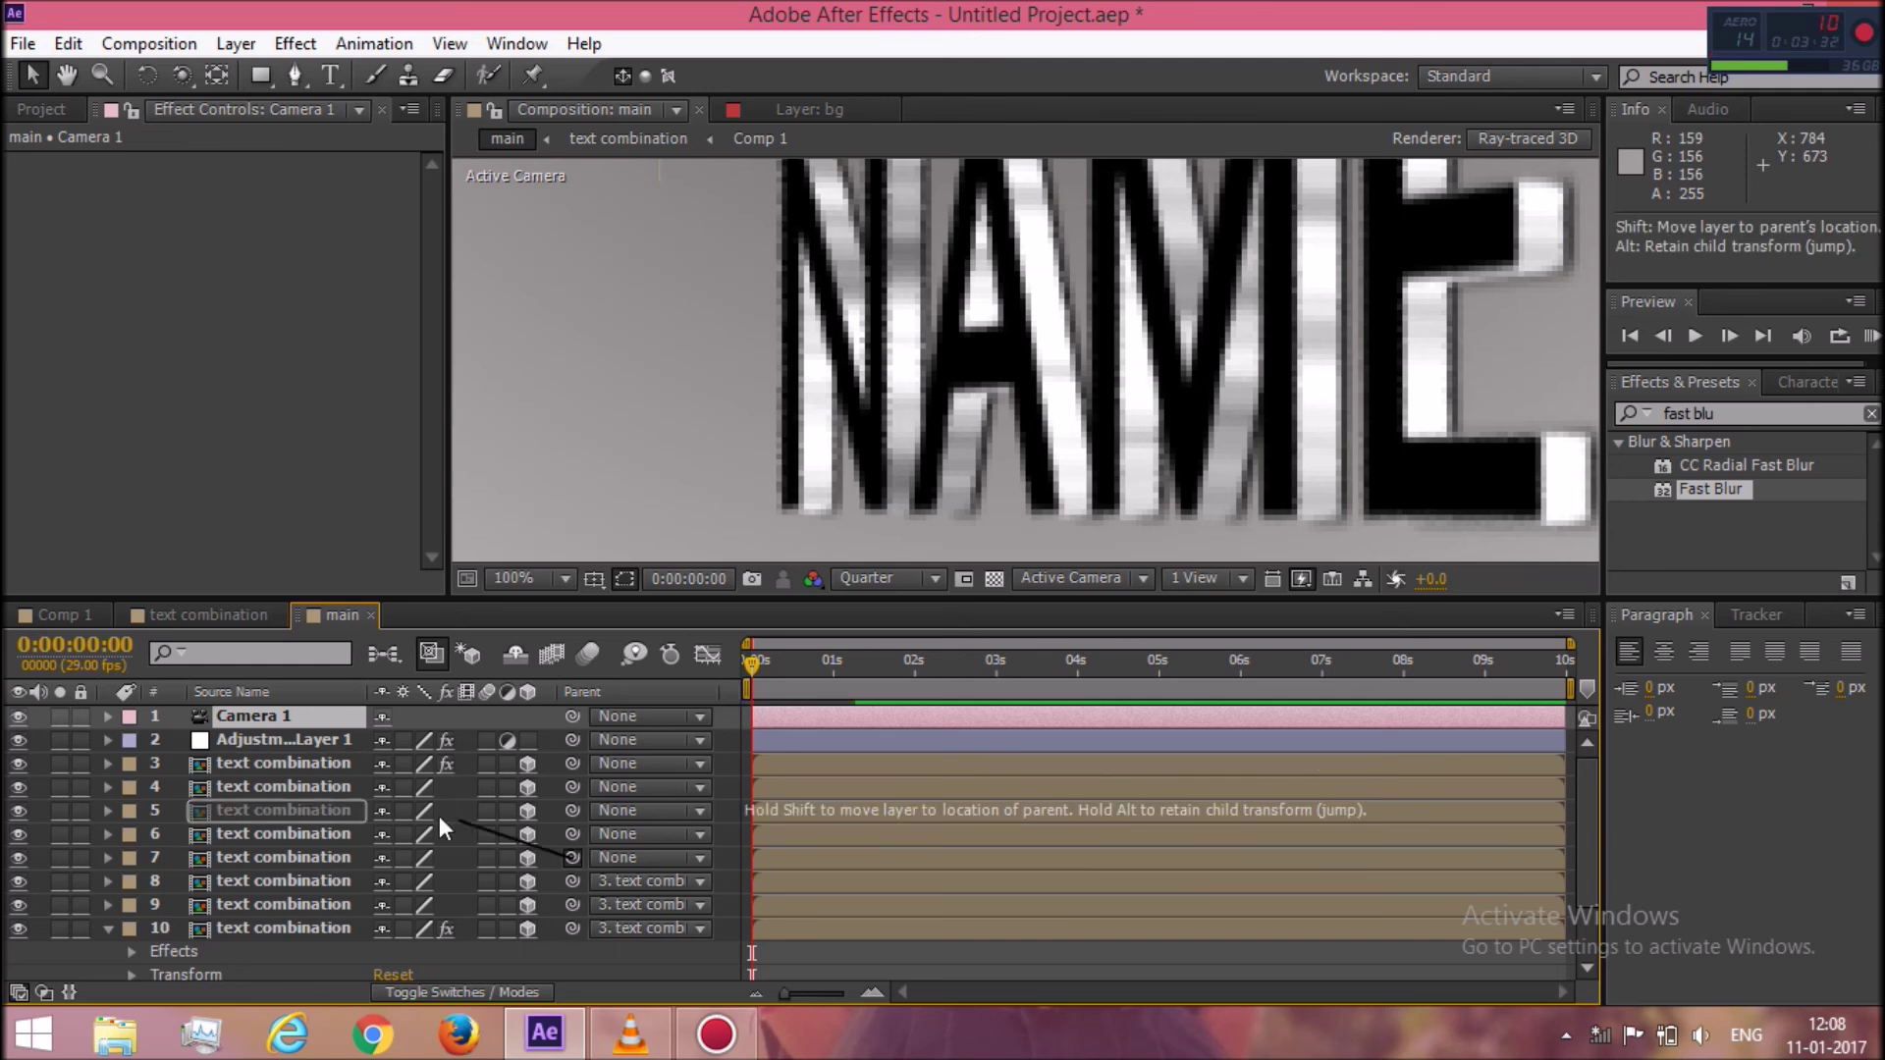
pyautogui.moveTo(572, 834); pyautogui.dragTo(324, 764)
pyautogui.moveTo(573, 810); pyautogui.dragTo(295, 764)
pyautogui.moveTo(573, 787); pyautogui.dragTo(361, 758)
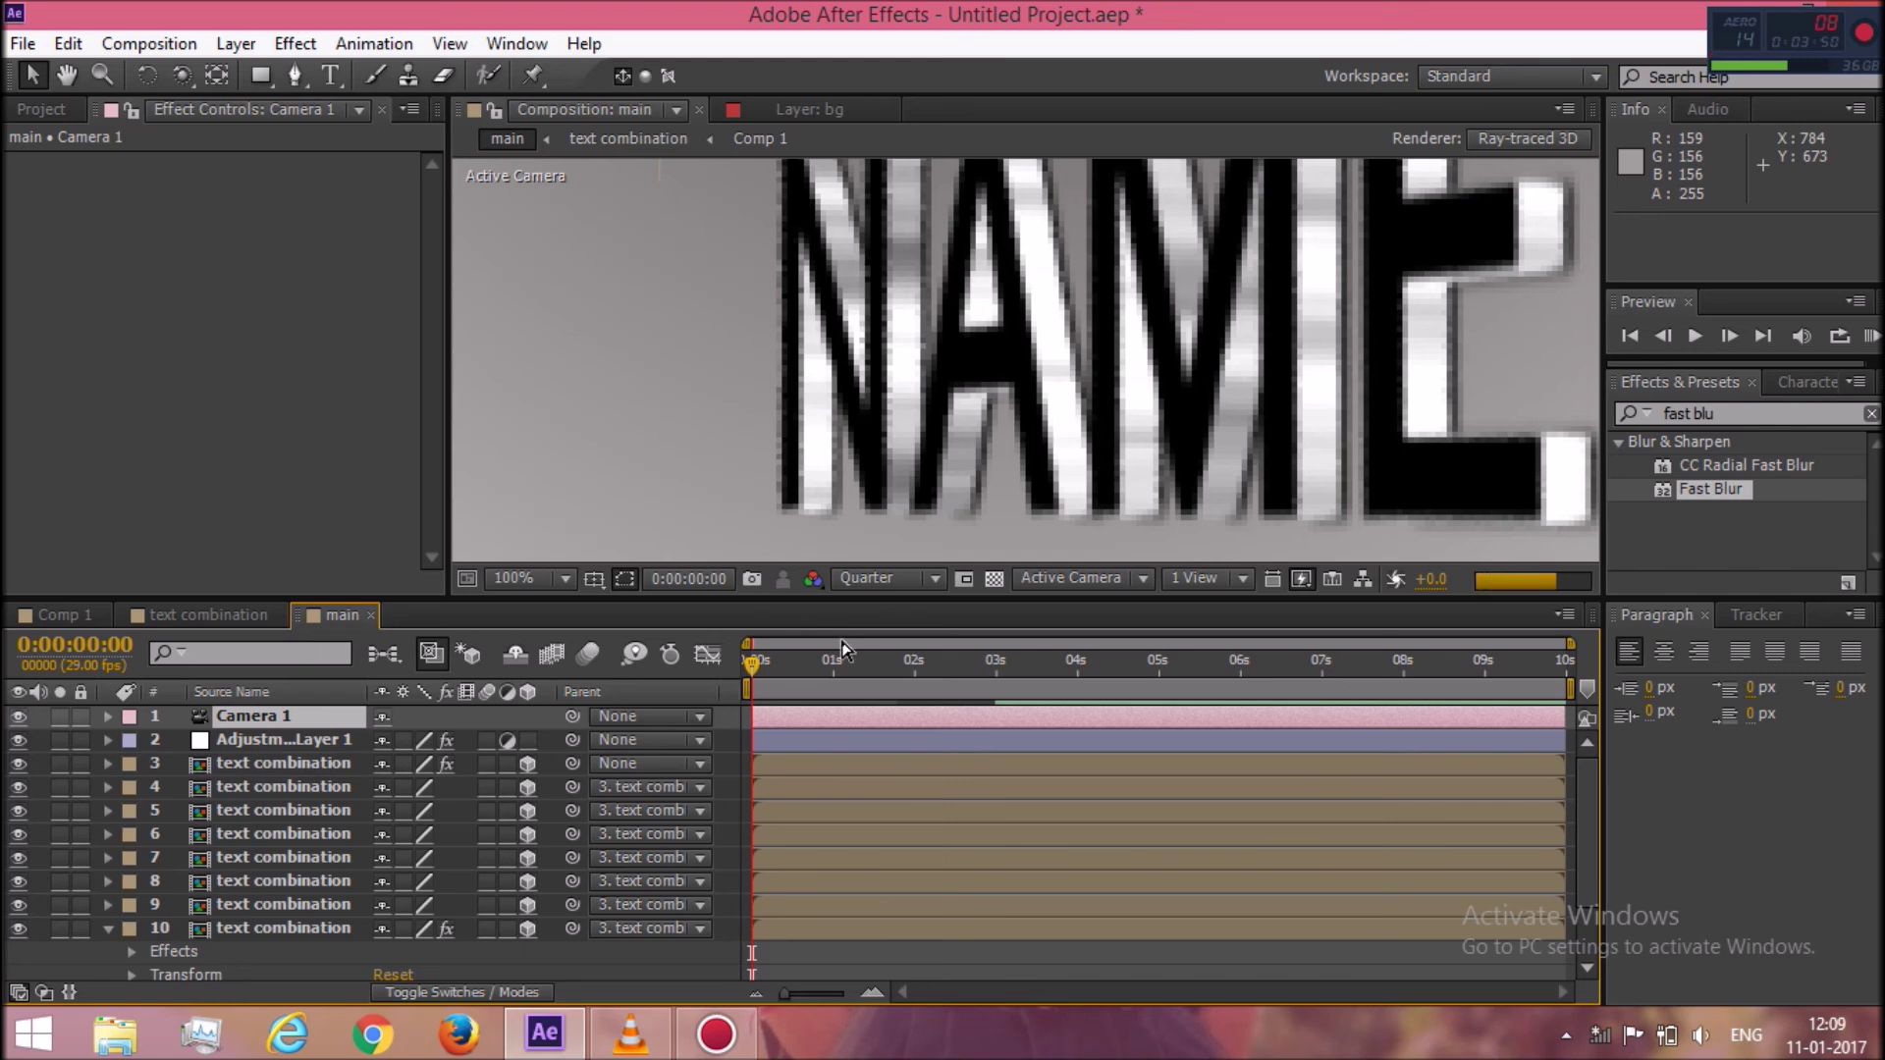
# View the composition at 50%, select text layer 3, and expand its property groups.
pyautogui.click(530, 578)
pyautogui.click(538, 342)
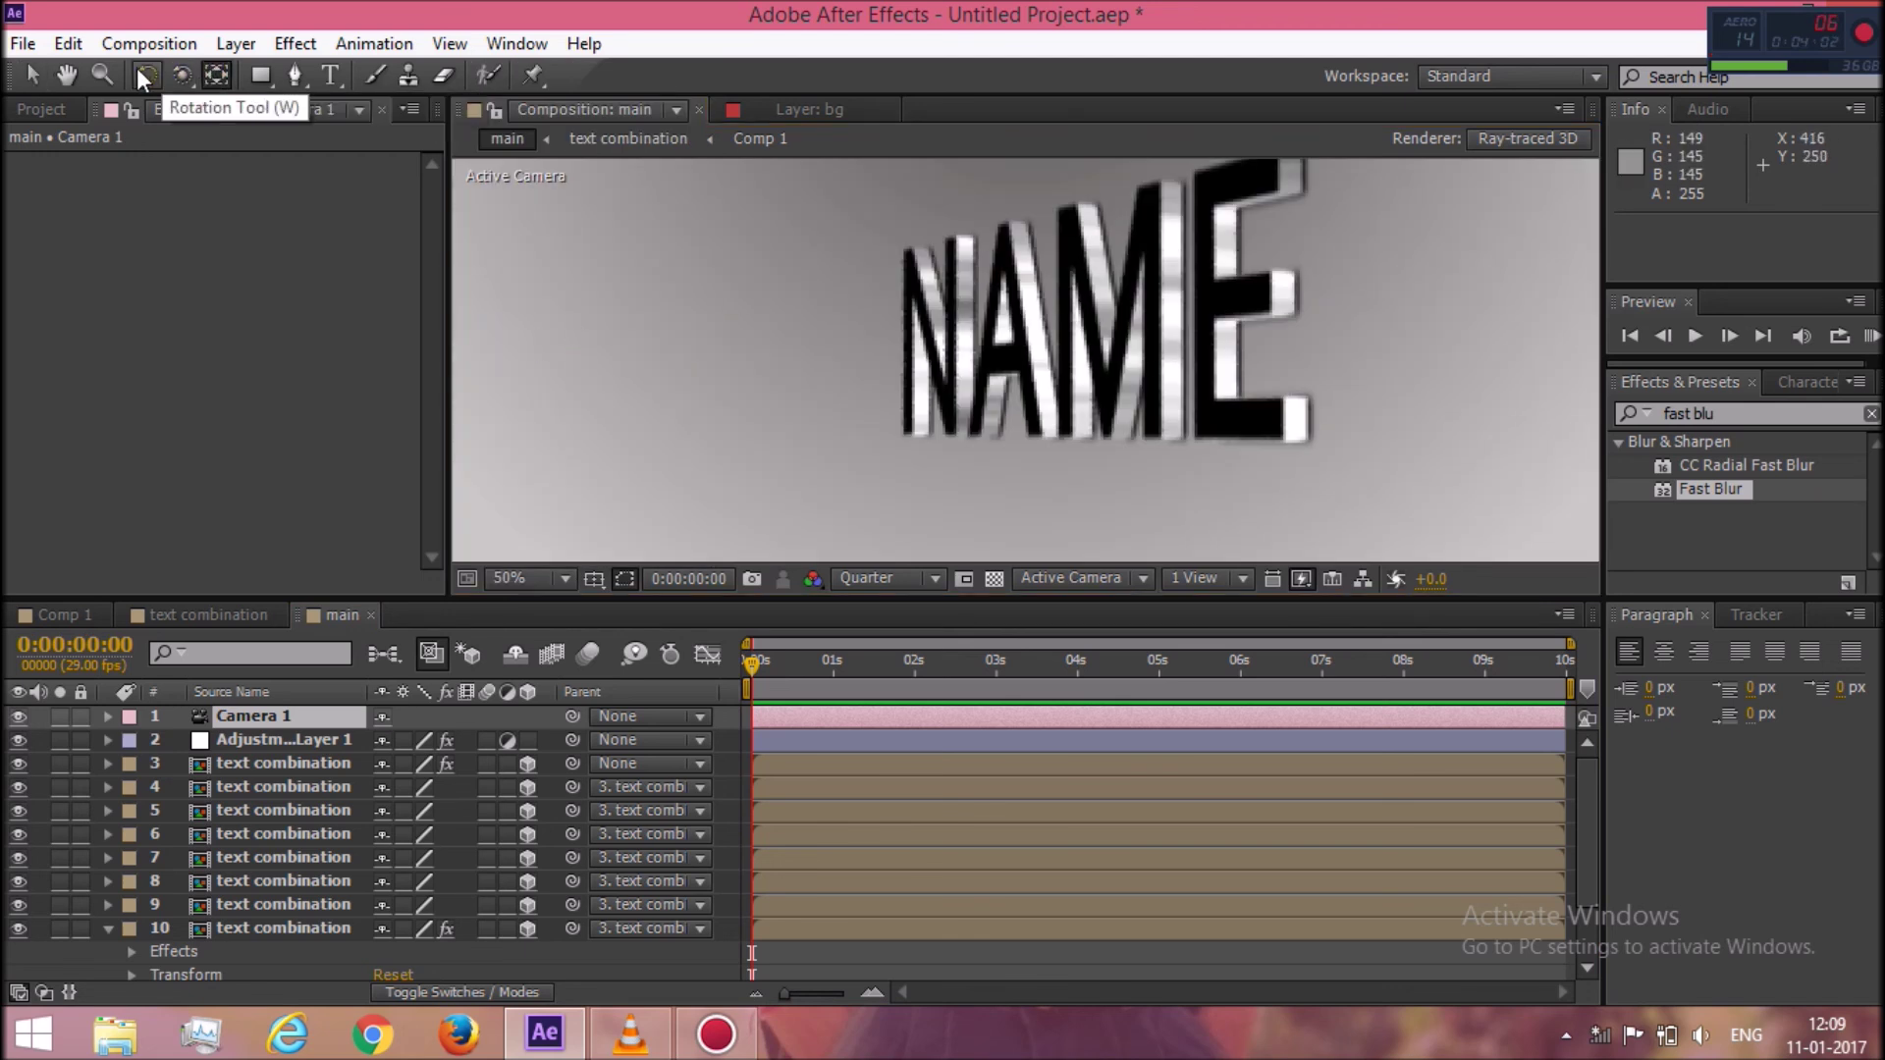
pyautogui.click(1069, 322)
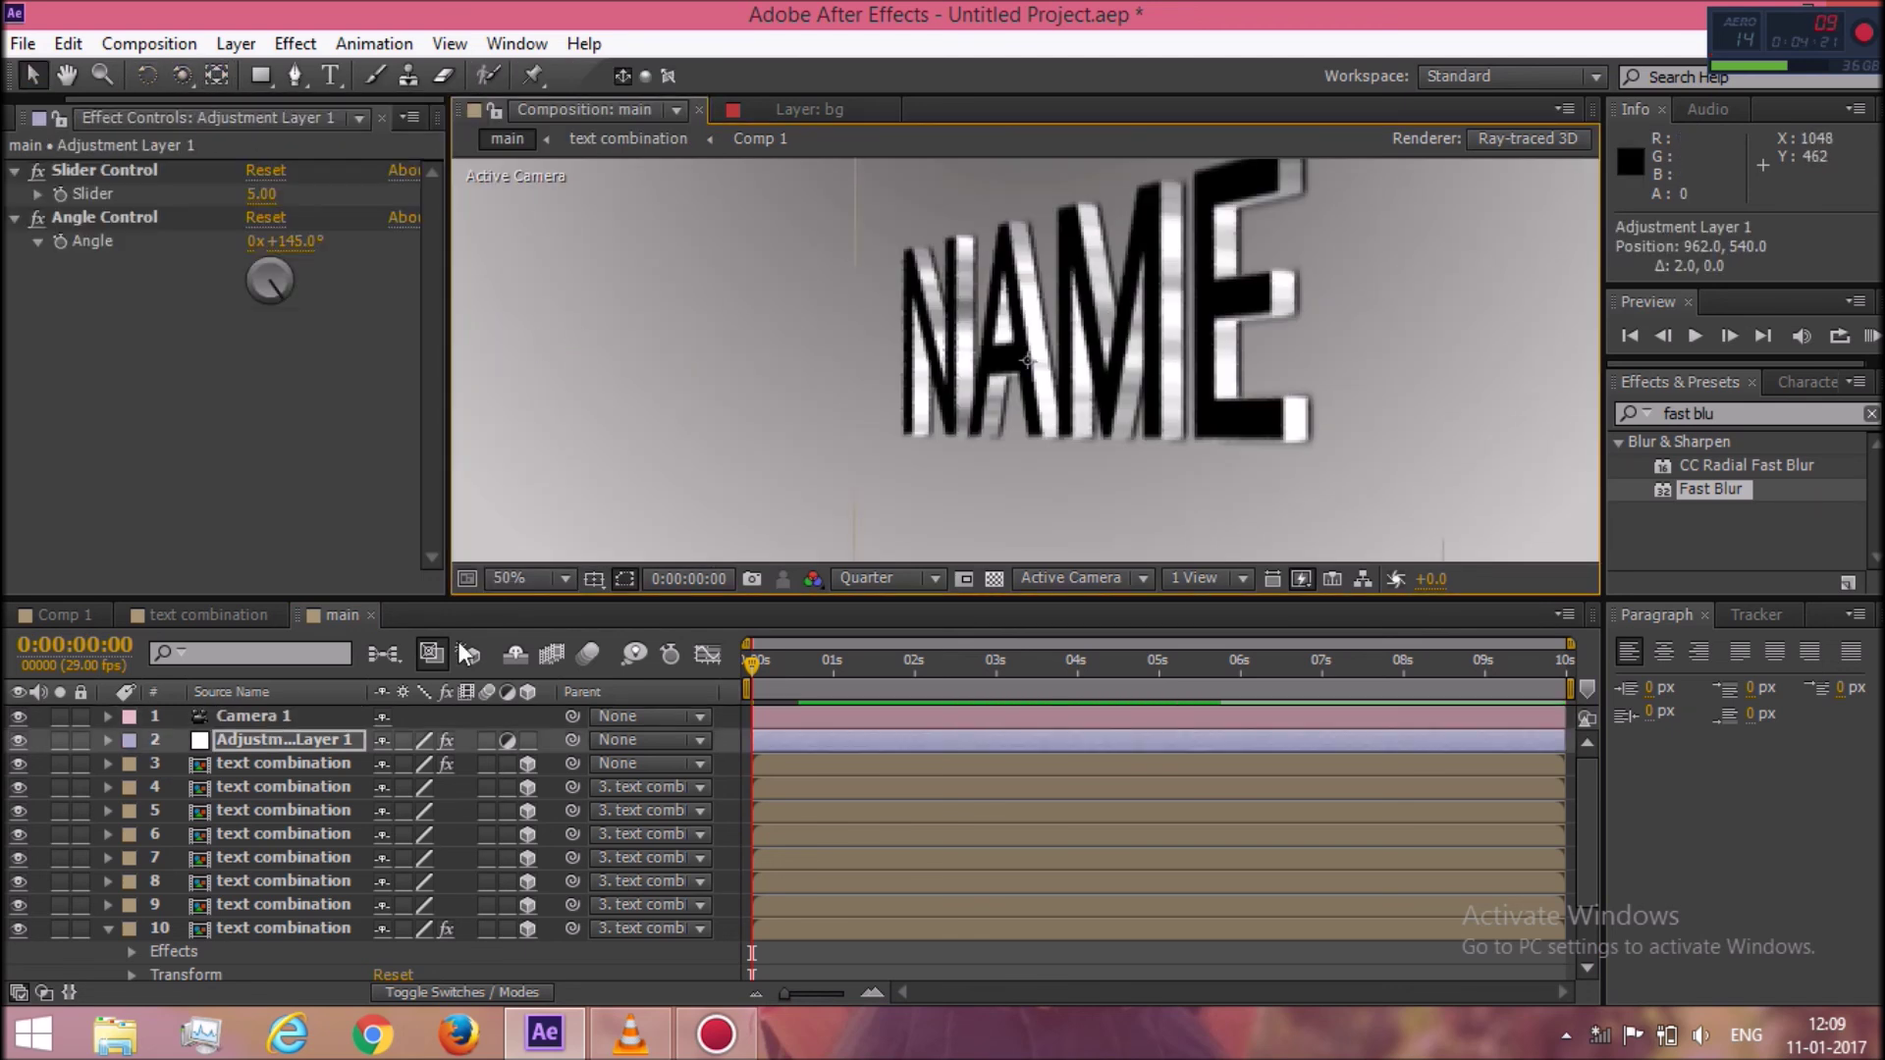
pyautogui.click(254, 763)
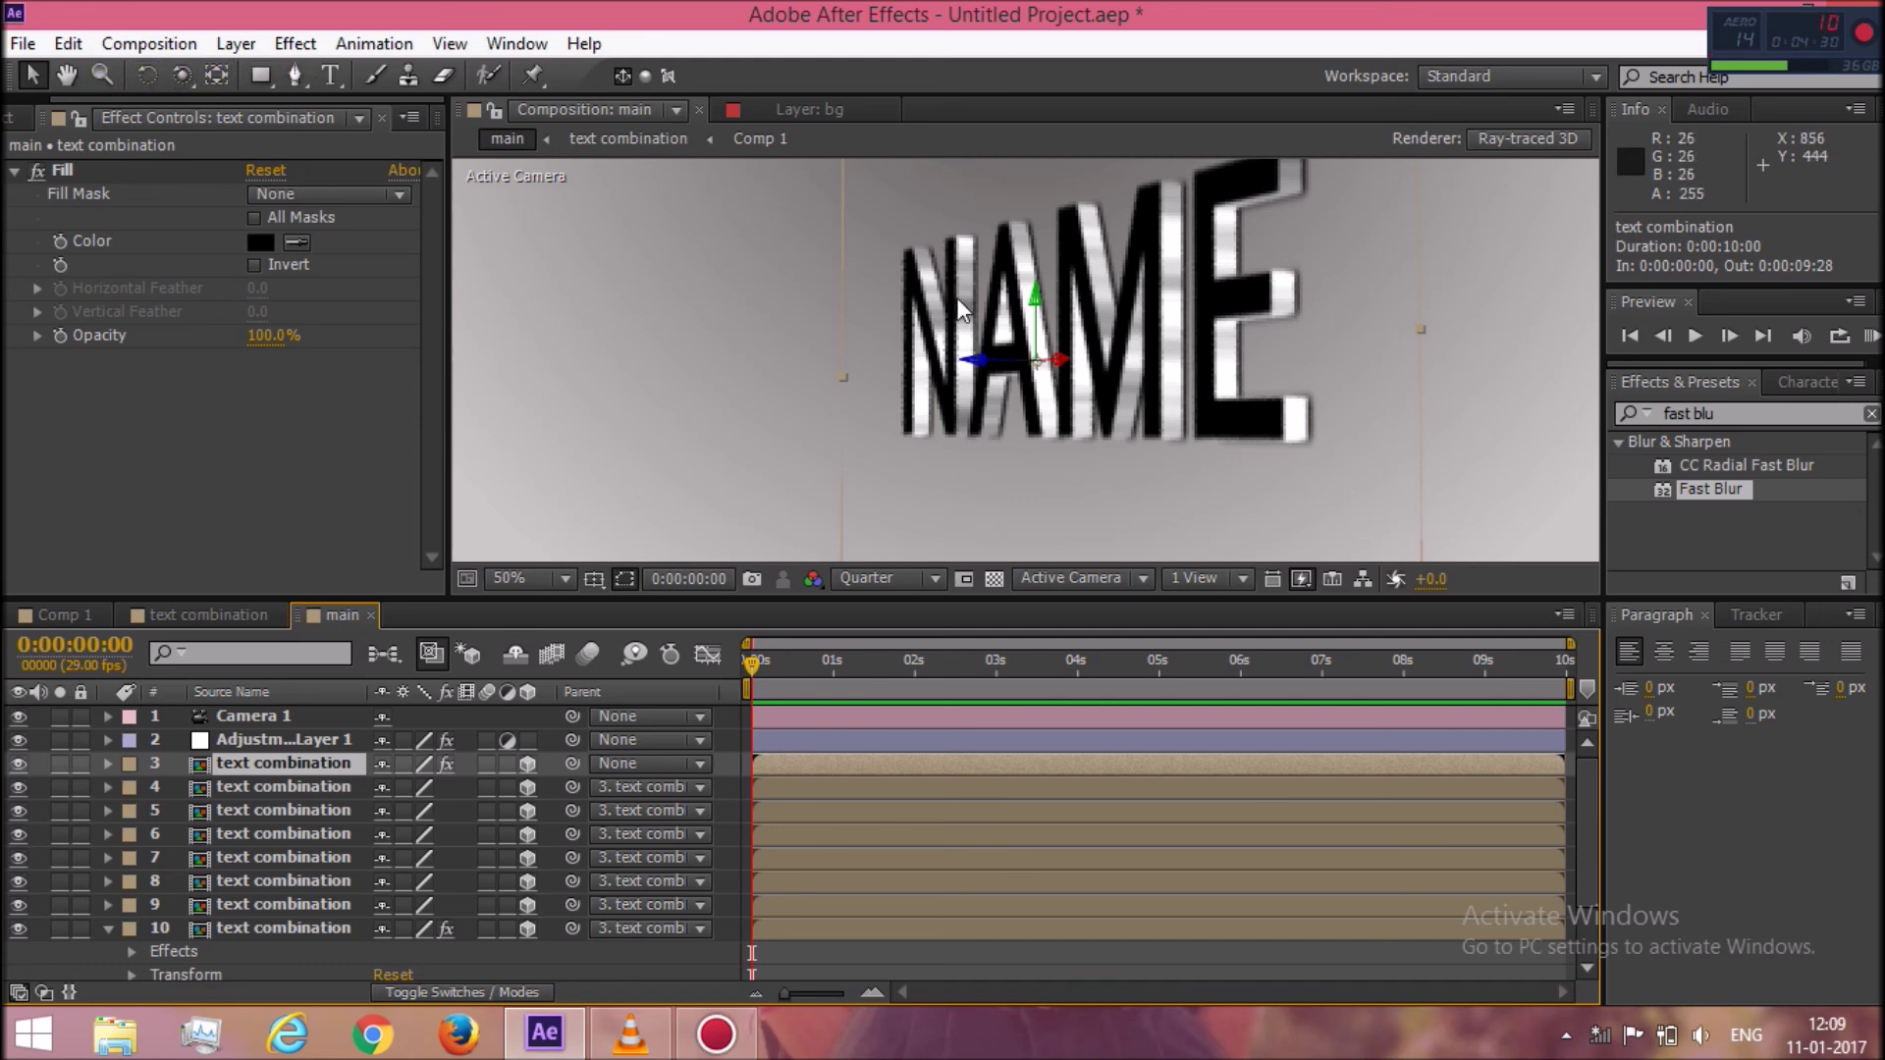
pyautogui.scroll(-1, 951, 295)
pyautogui.scroll(-1, 106, 743)
pyautogui.click(107, 733)
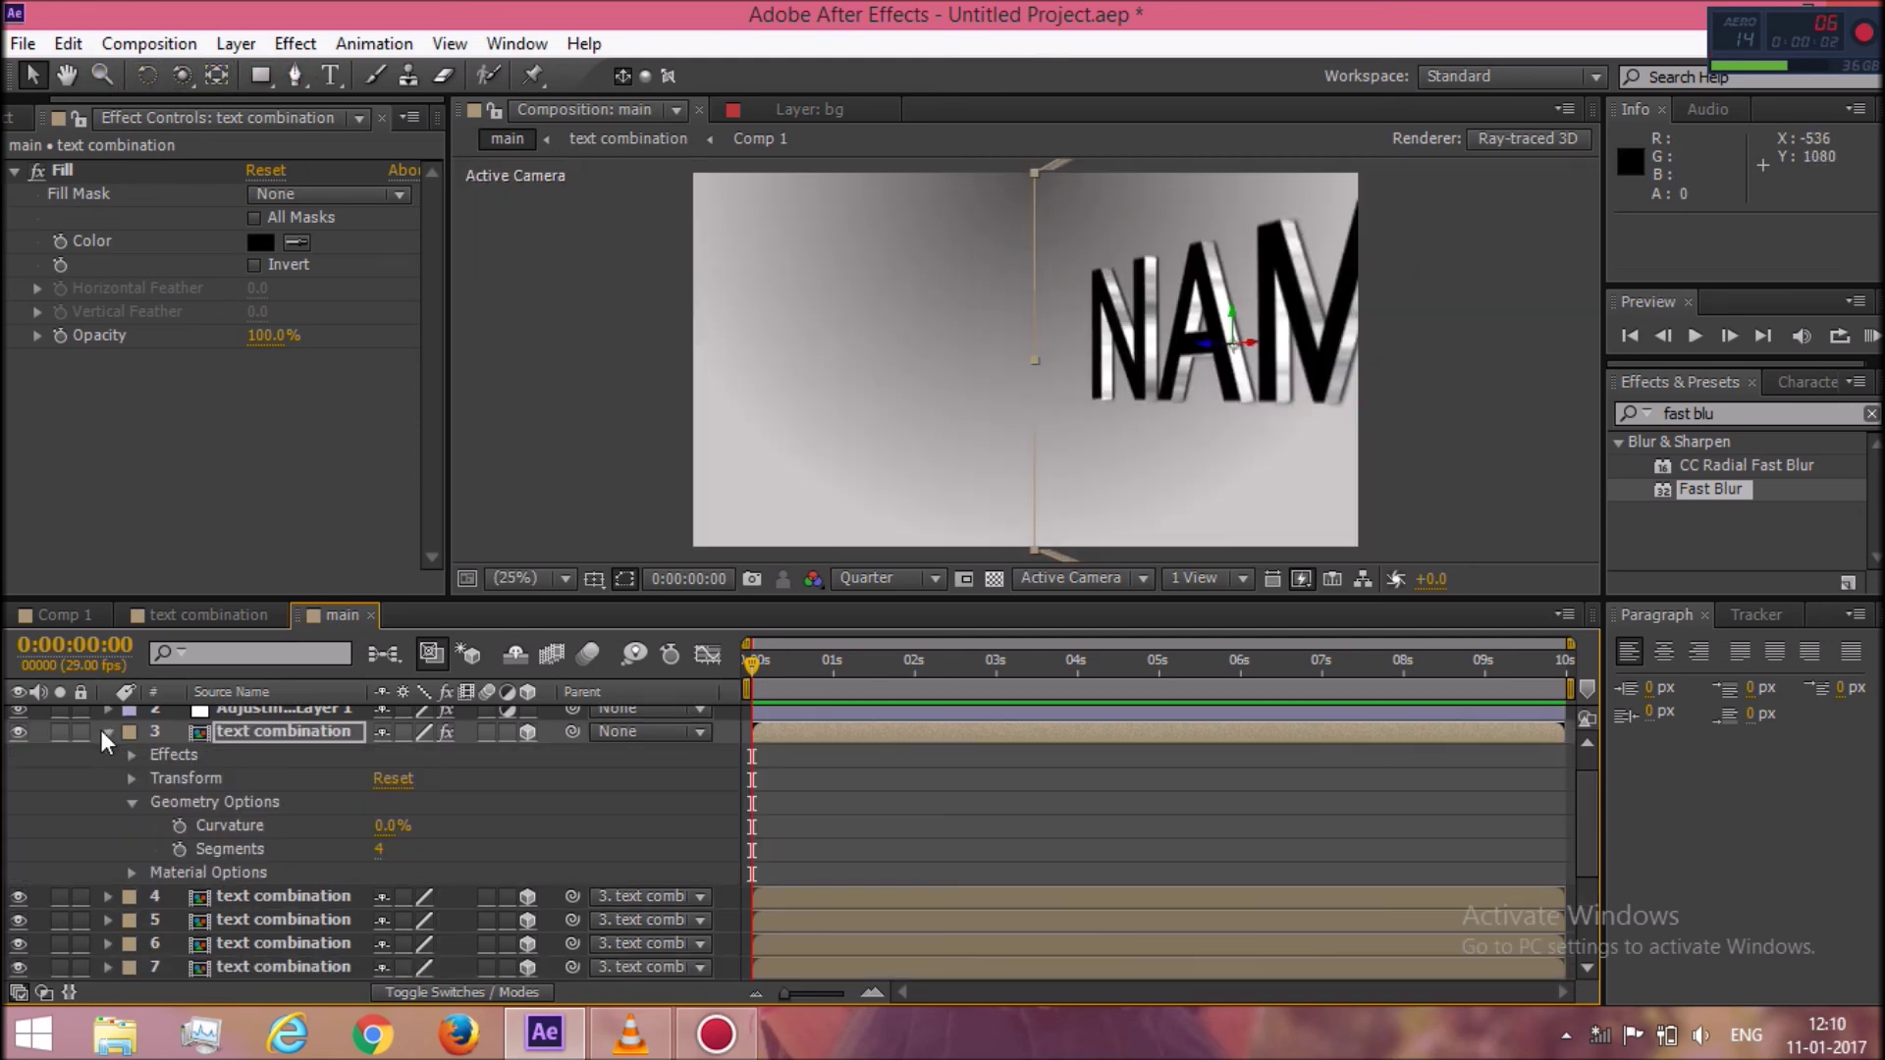
# Keyframe layer 3's Position at 0s with NAME at the right edge (2309.0, 639.9, 15.0).
pyautogui.click(131, 778)
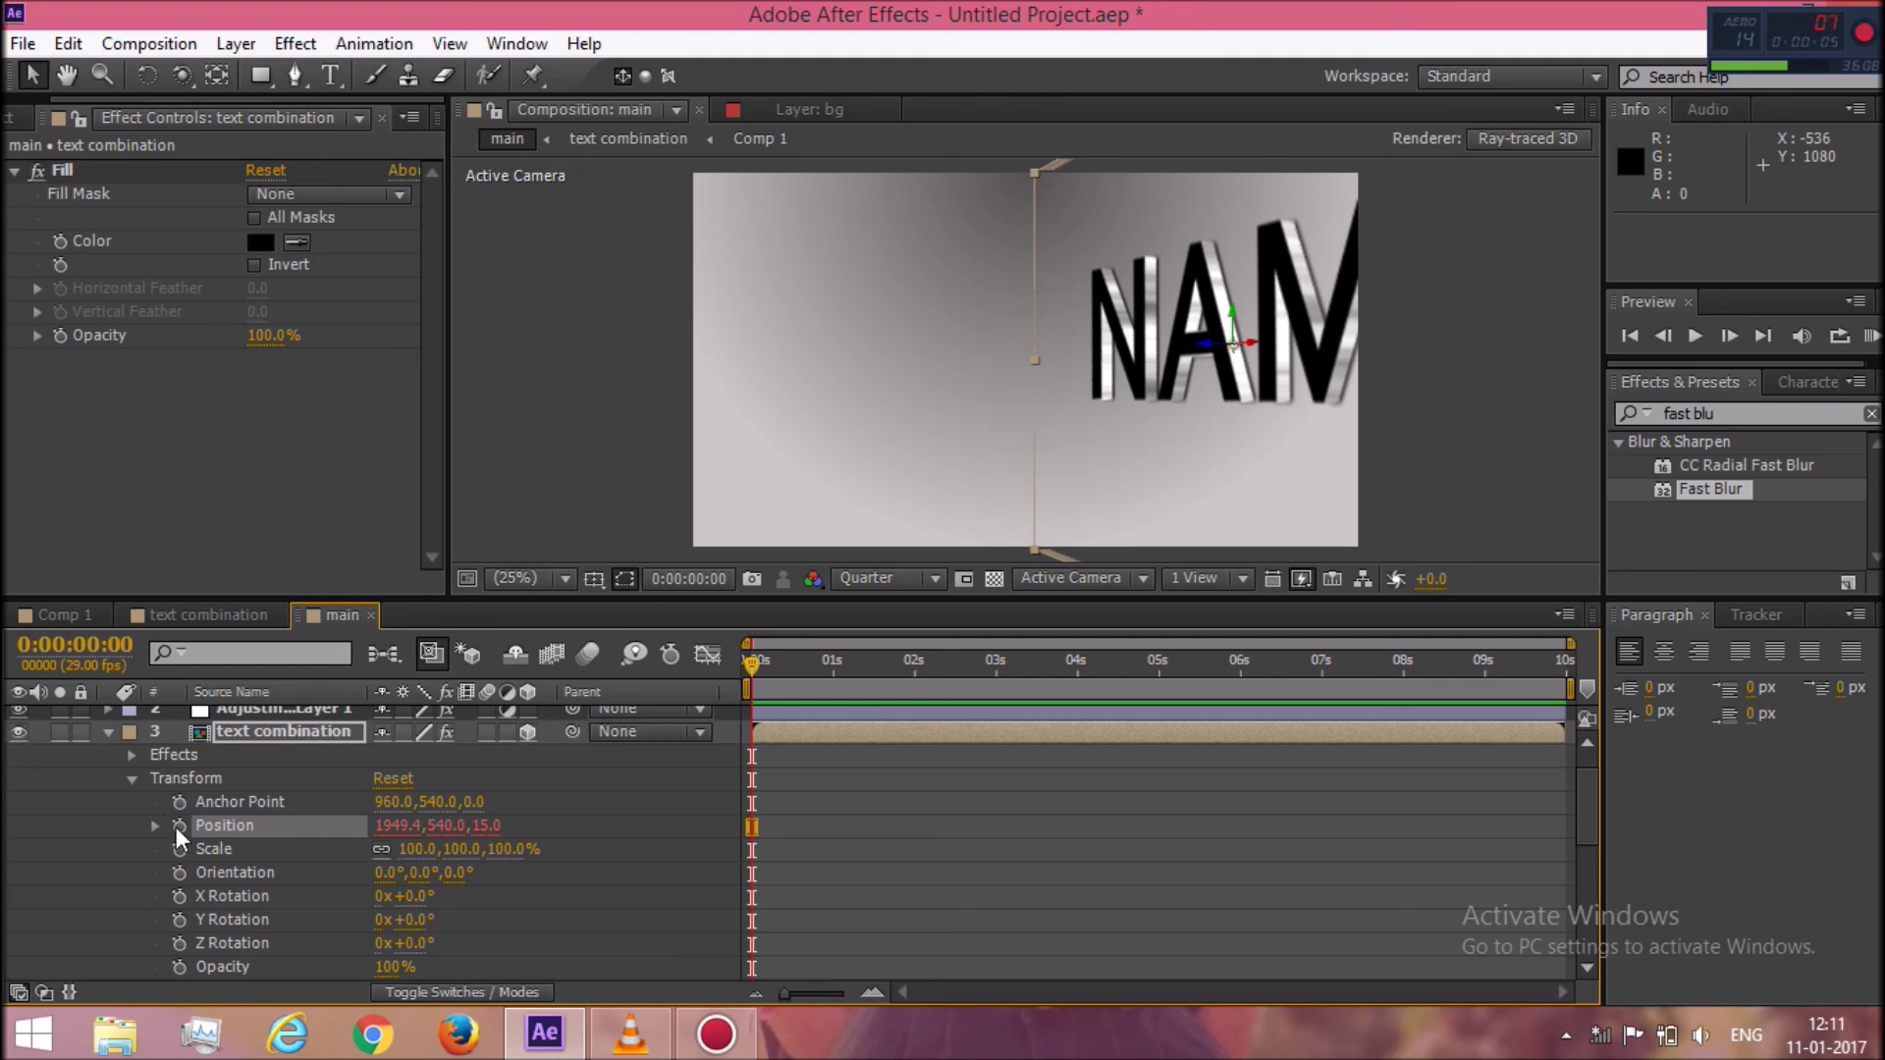
pyautogui.click(179, 825)
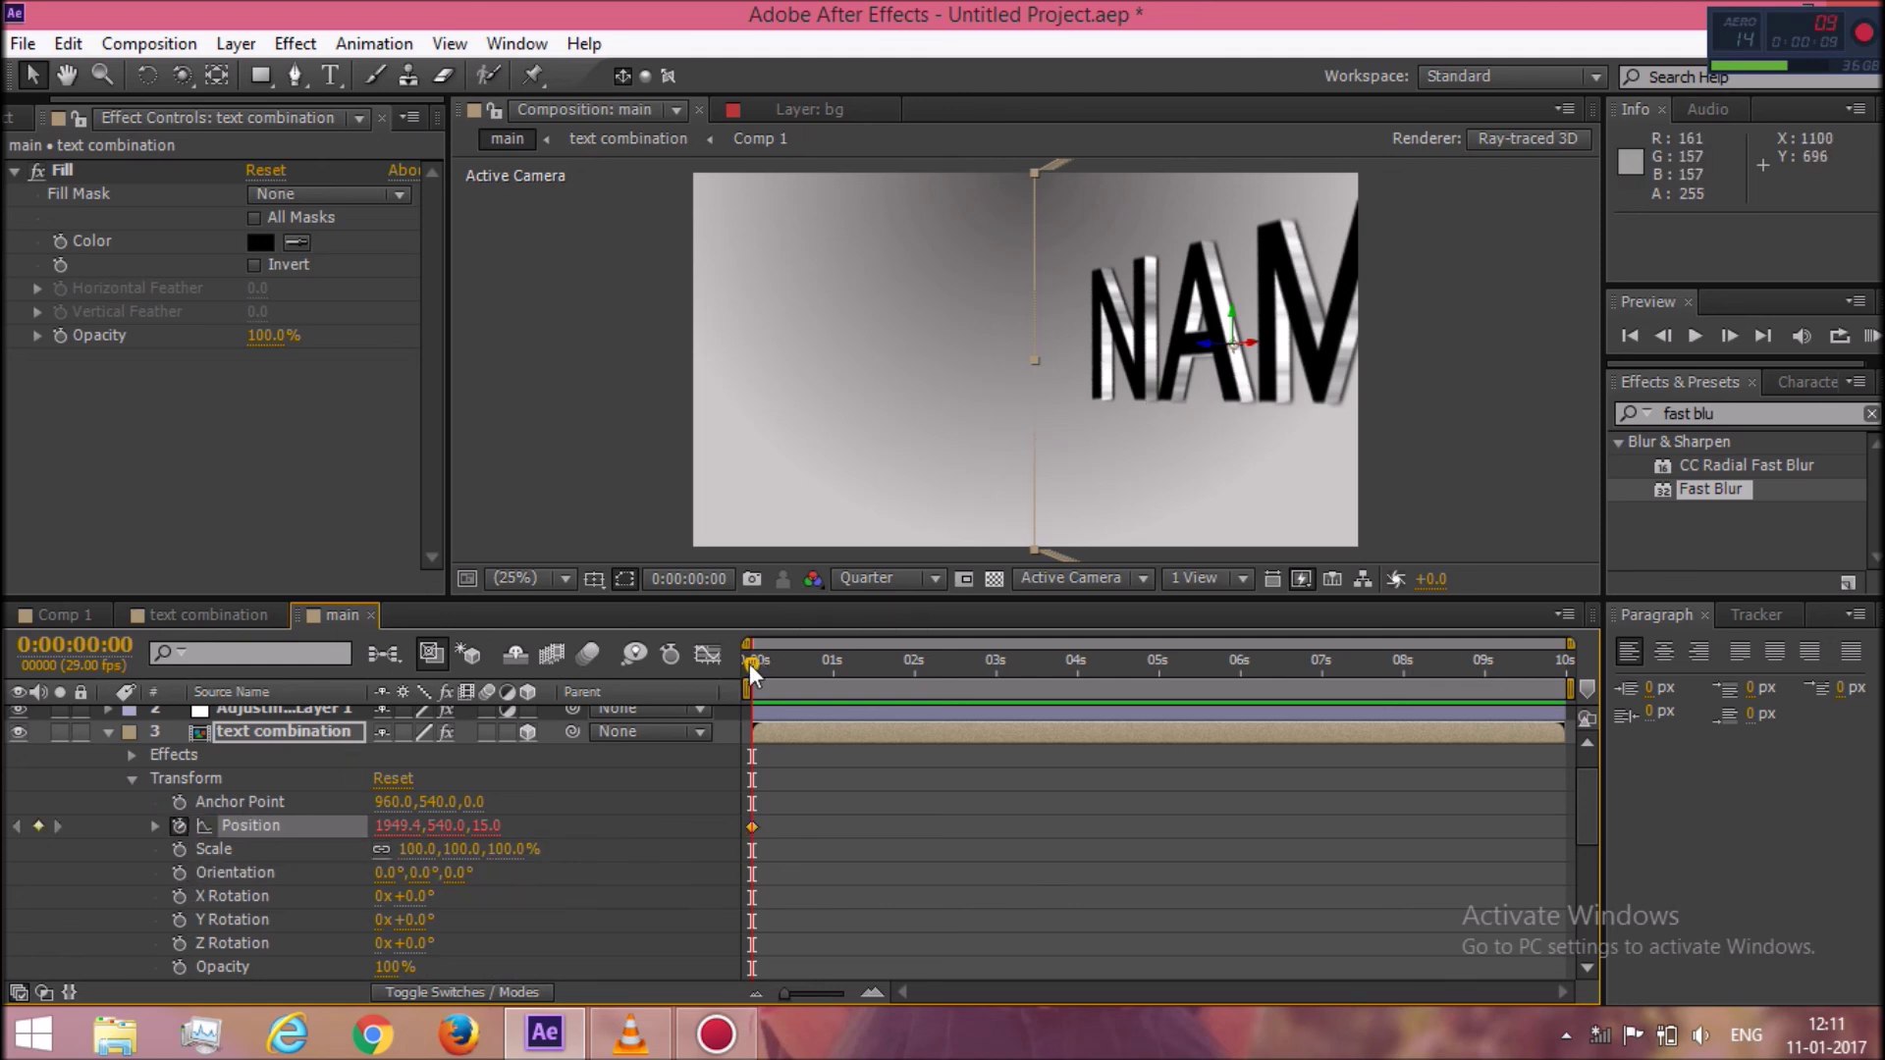
pyautogui.moveTo(1266, 345); pyautogui.dragTo(1369, 340)
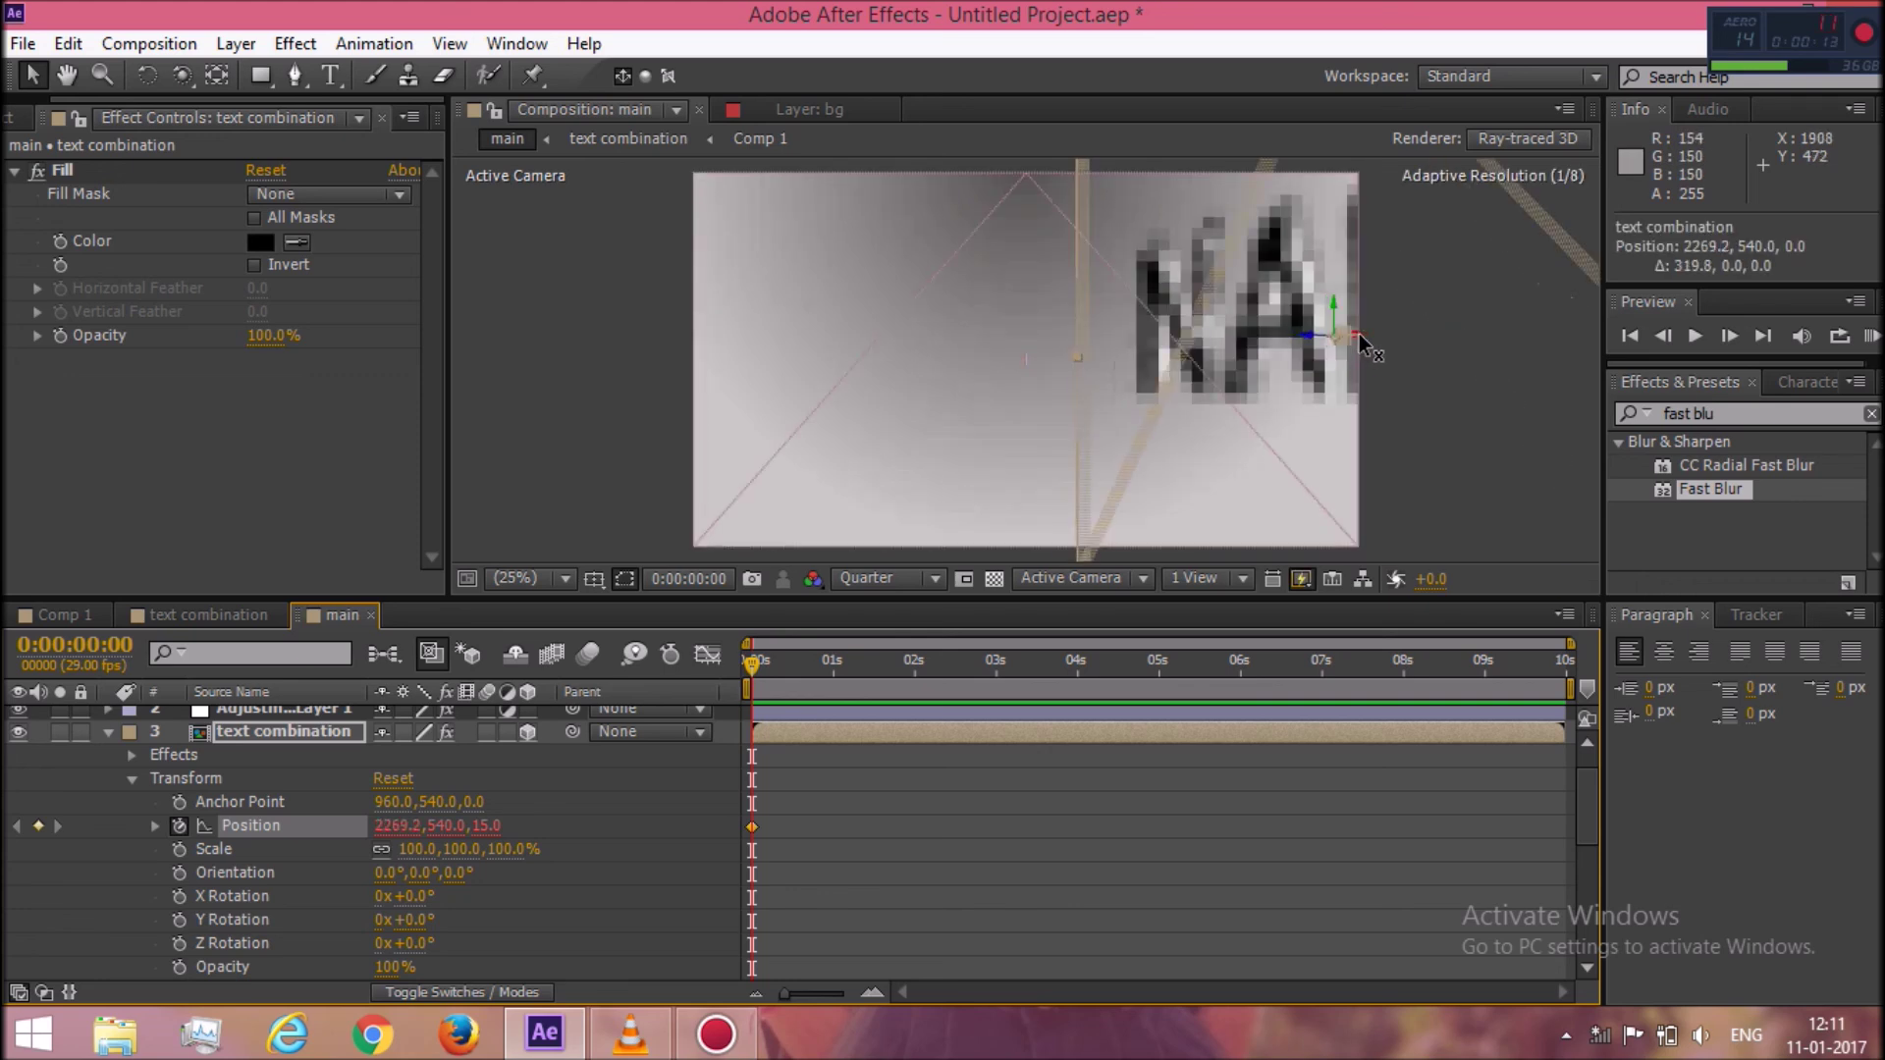
pyautogui.moveTo(1371, 336); pyautogui.dragTo(1372, 361)
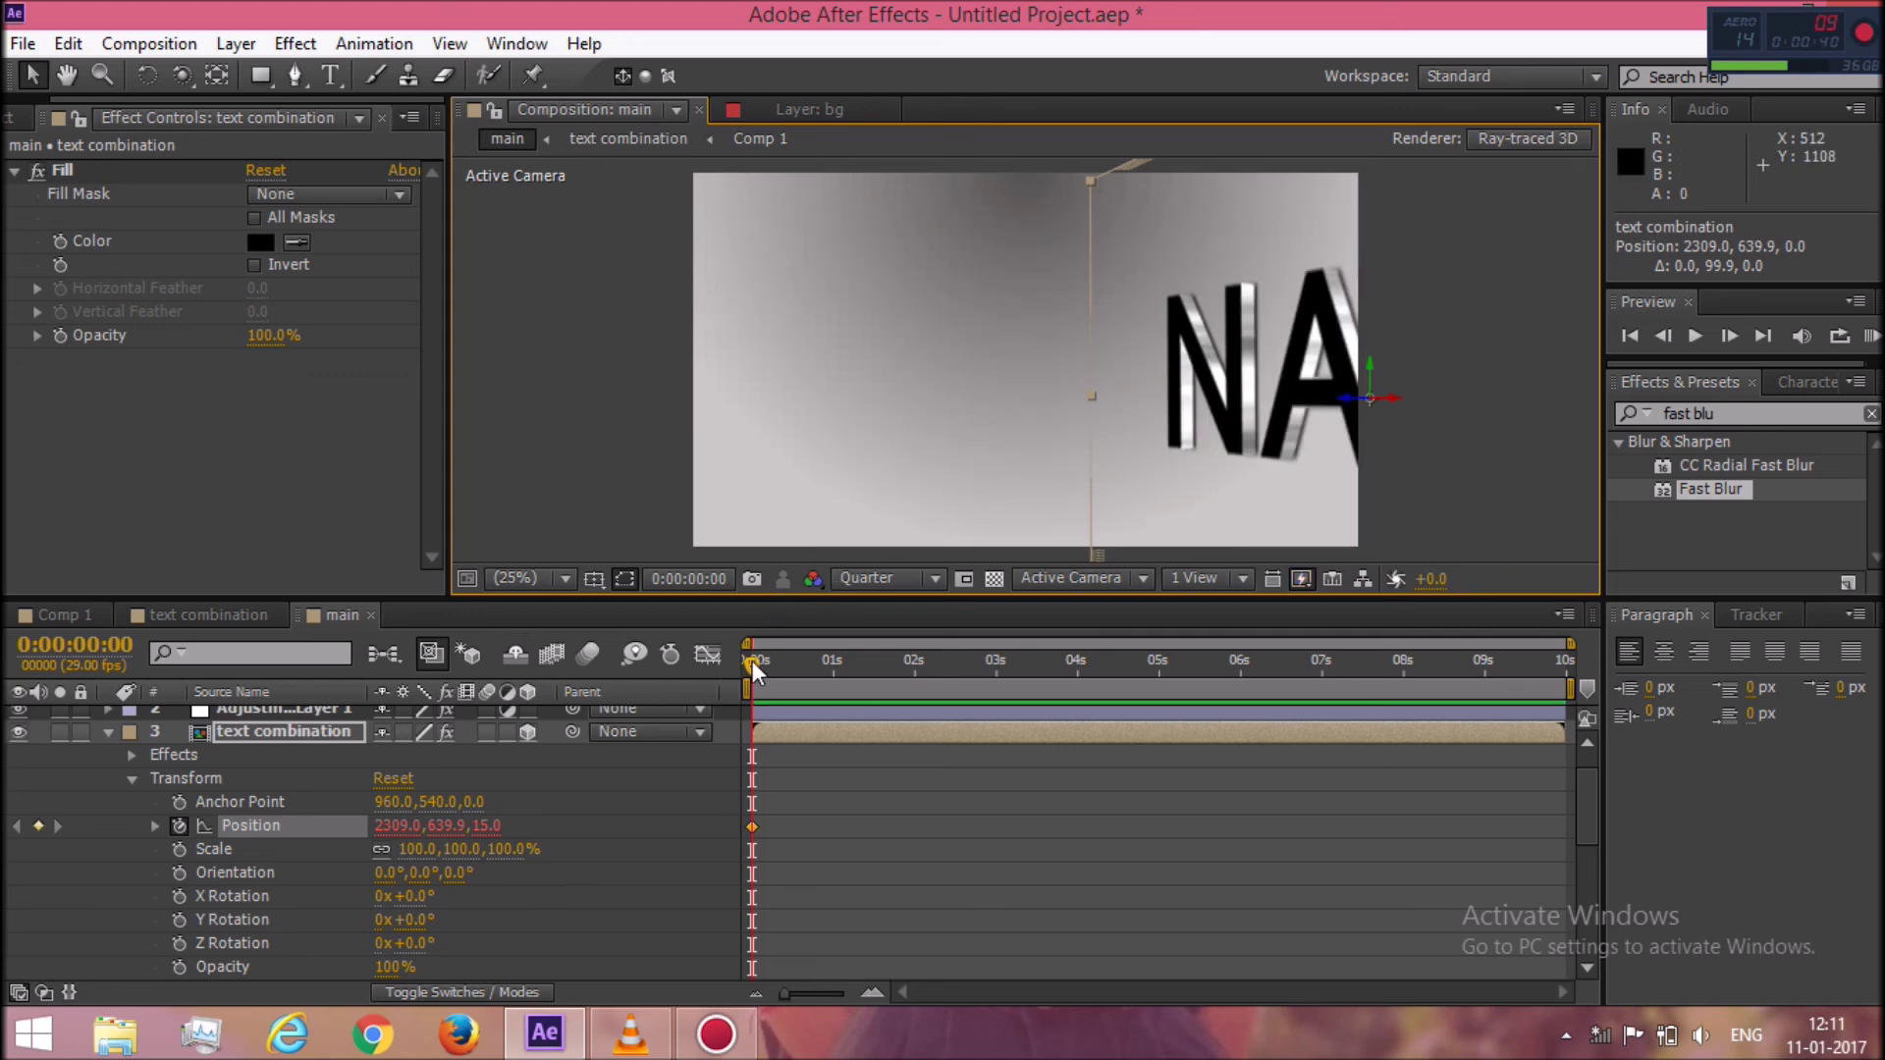
# At 6:03, move NAME left to 1041.0, 639.9, 15.0, adding a second Position keyframe.
pyautogui.moveTo(753, 670); pyautogui.dragTo(1034, 667)
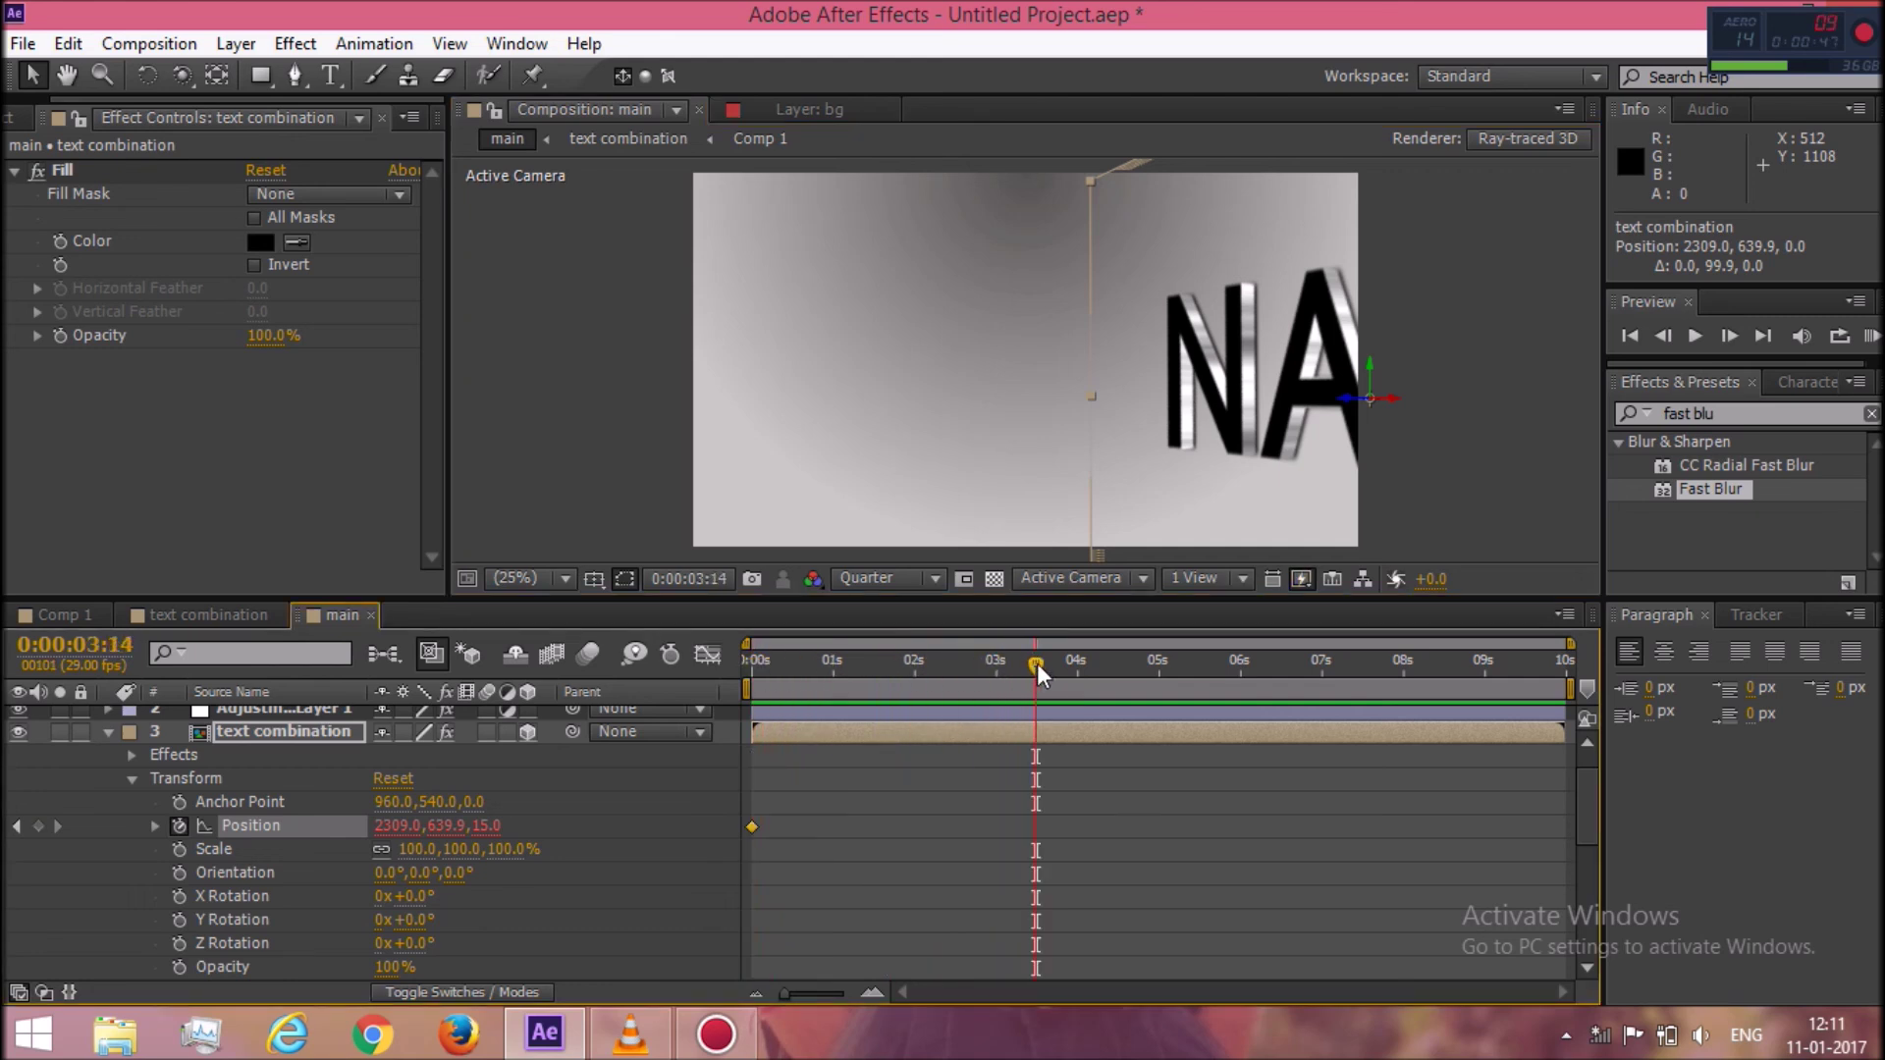
pyautogui.moveTo(1035, 668); pyautogui.dragTo(1248, 667)
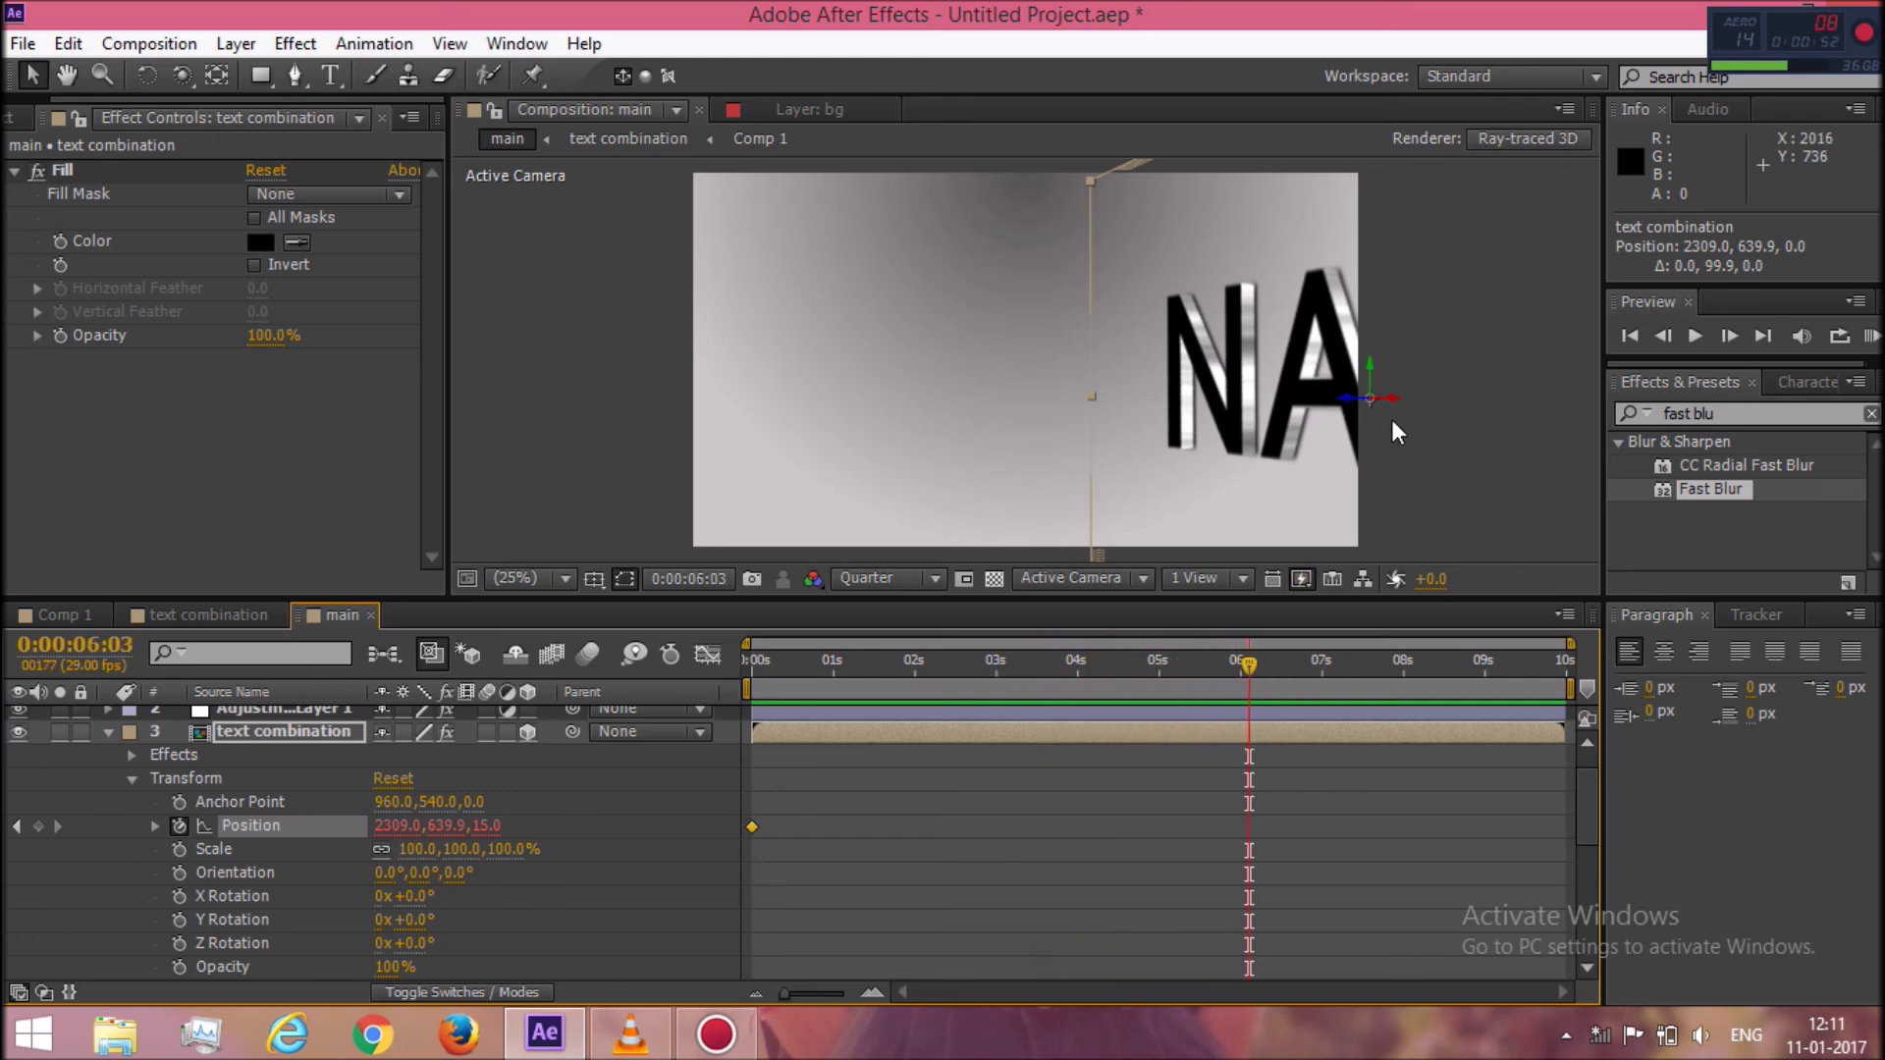
pyautogui.moveTo(1394, 402); pyautogui.dragTo(1062, 390)
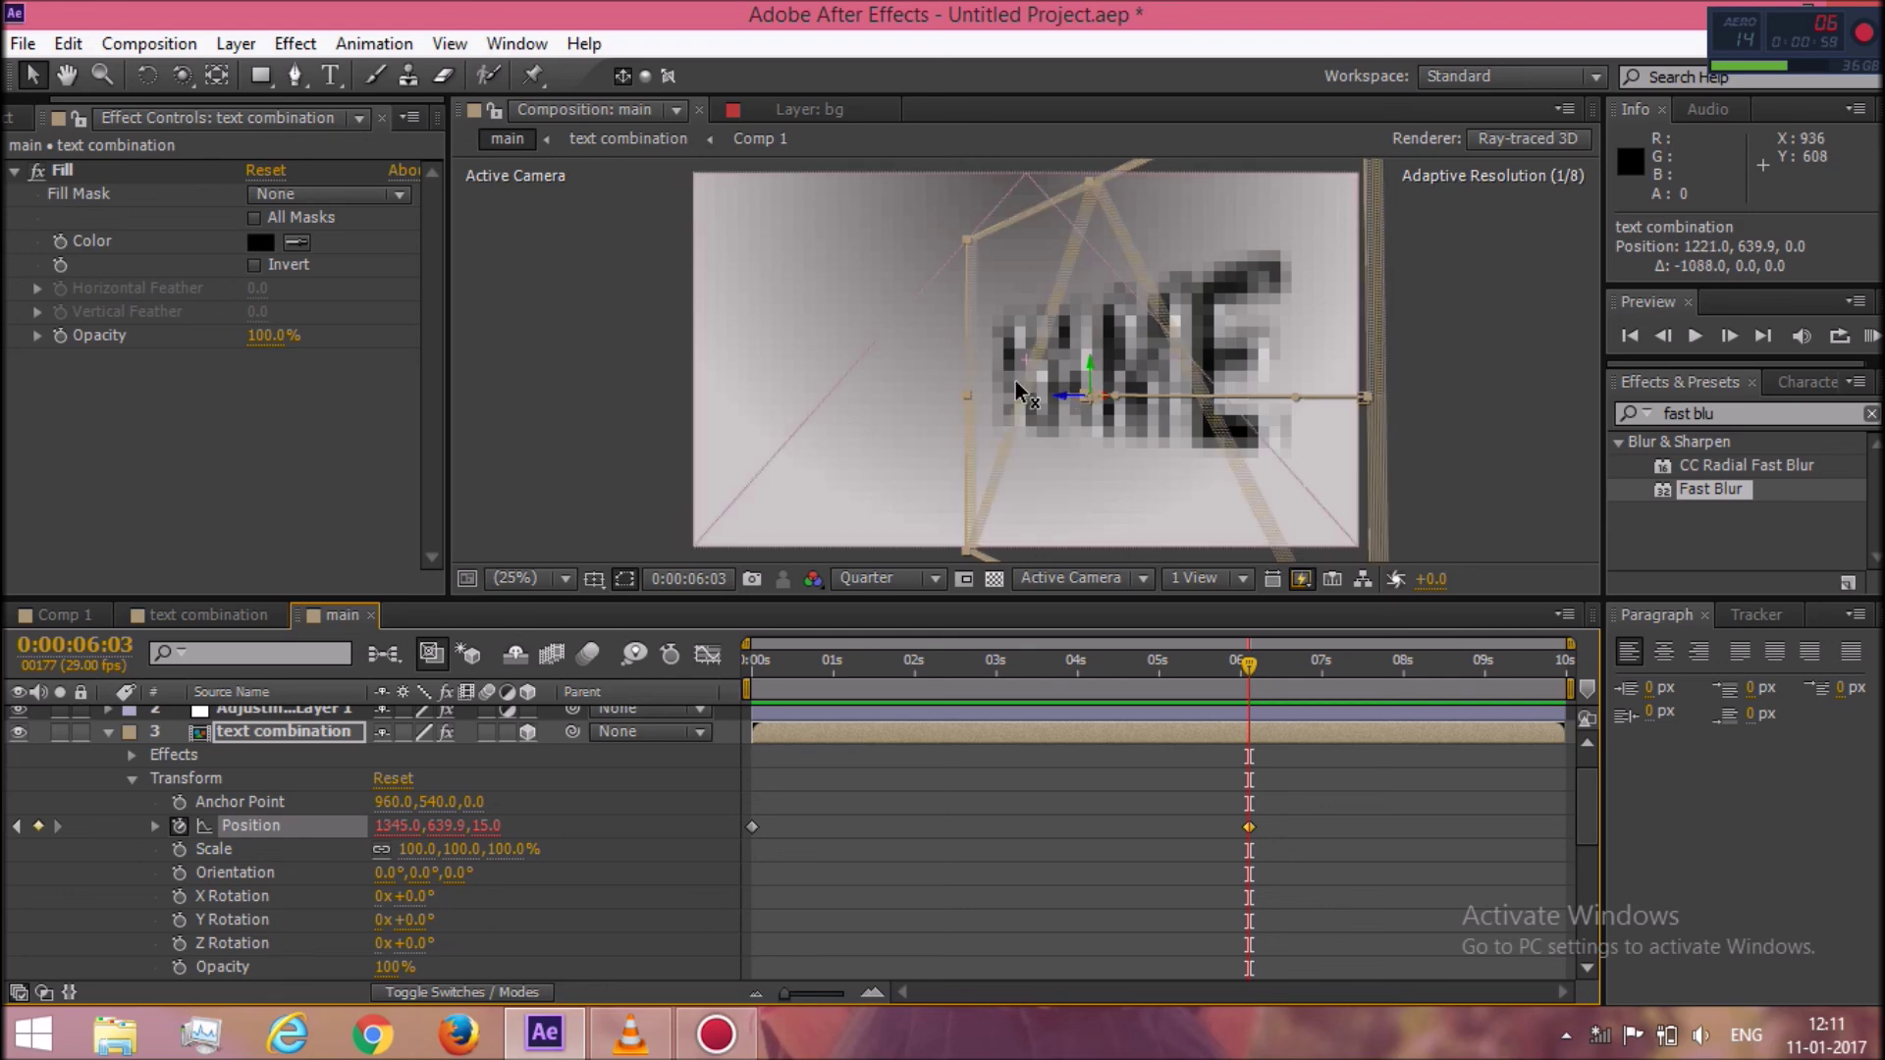
pyautogui.moveTo(1060, 388); pyautogui.dragTo(957, 381)
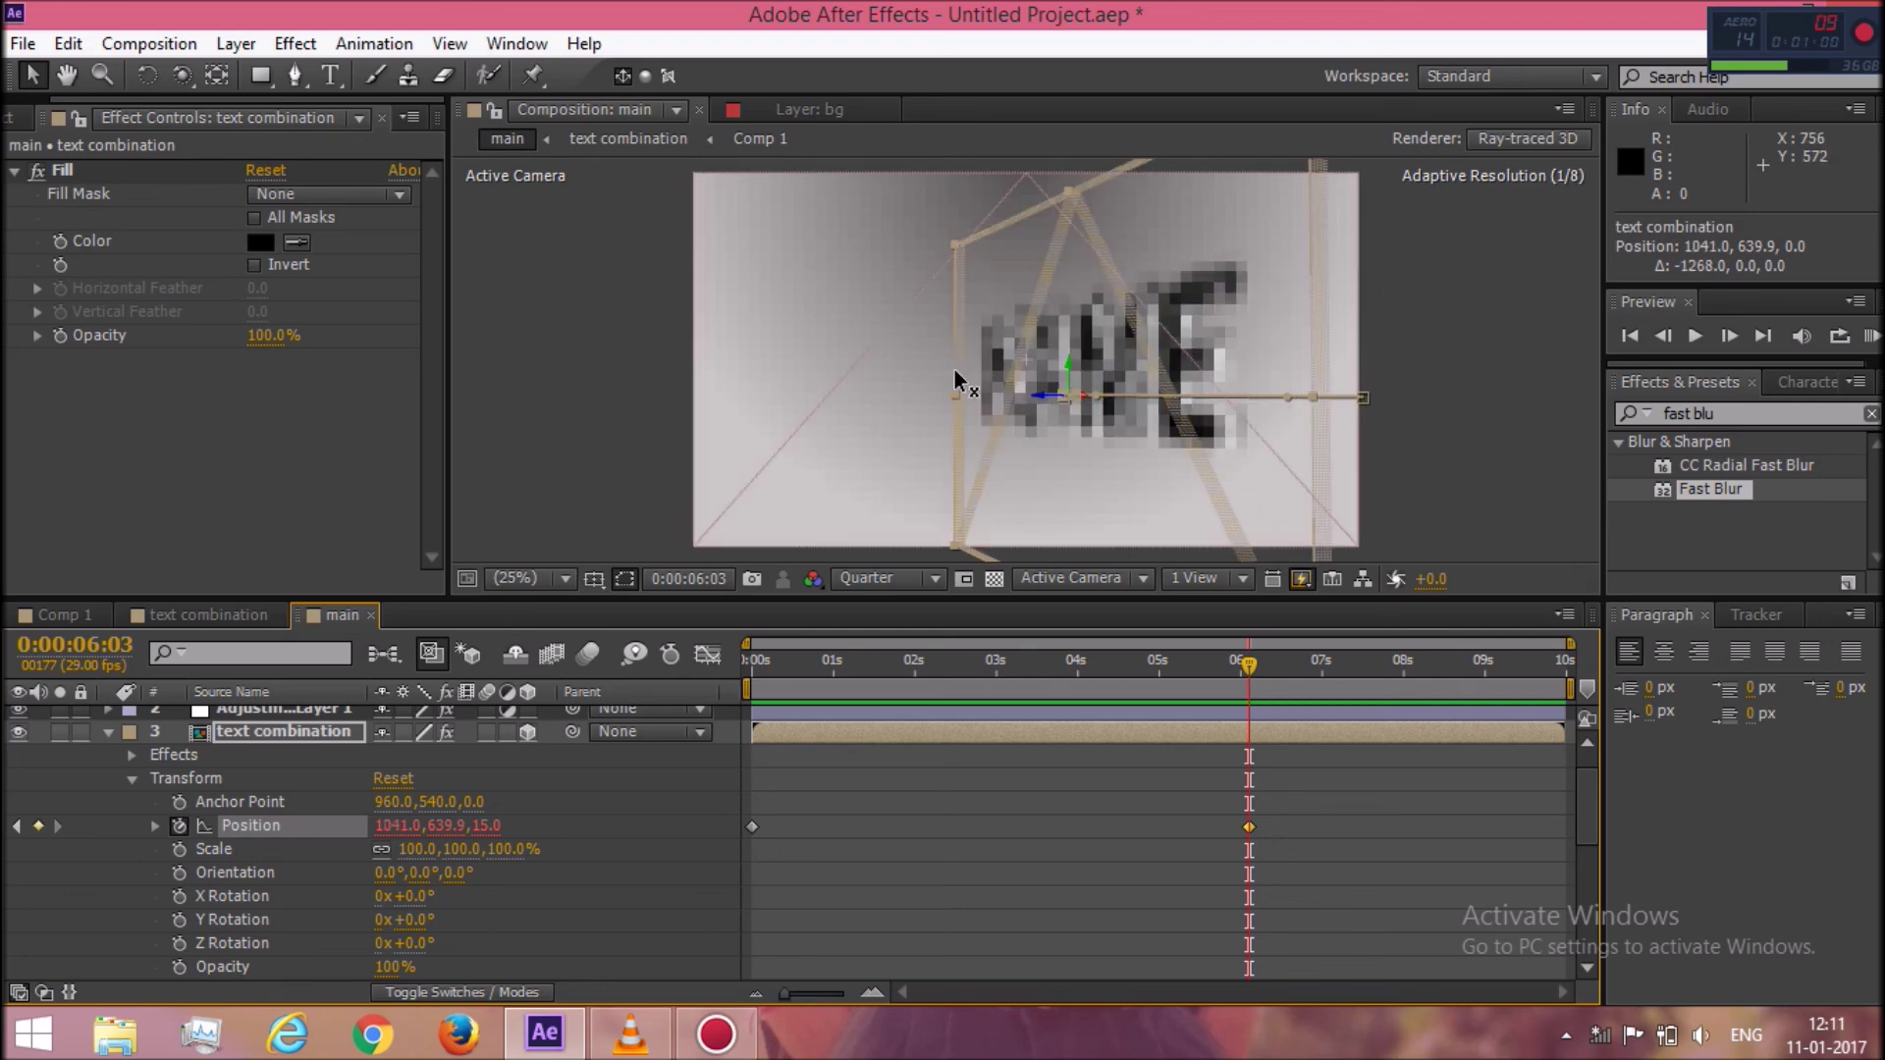